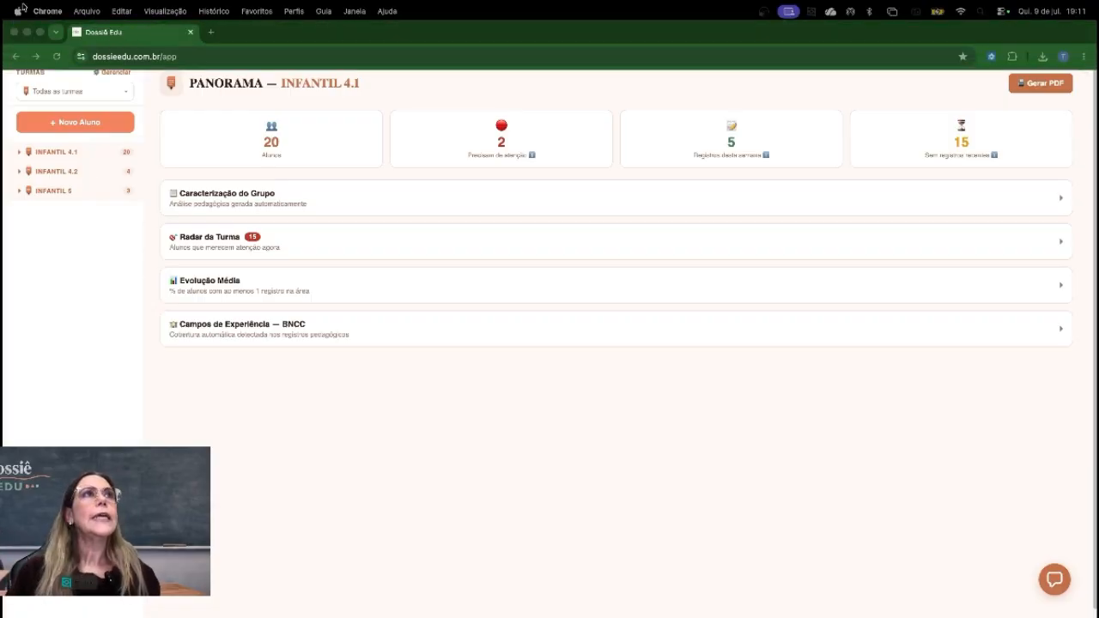
Create a new class named "Live Teste" in the class management area.
{"action": "left_click", "coordinate": [122, 74]}
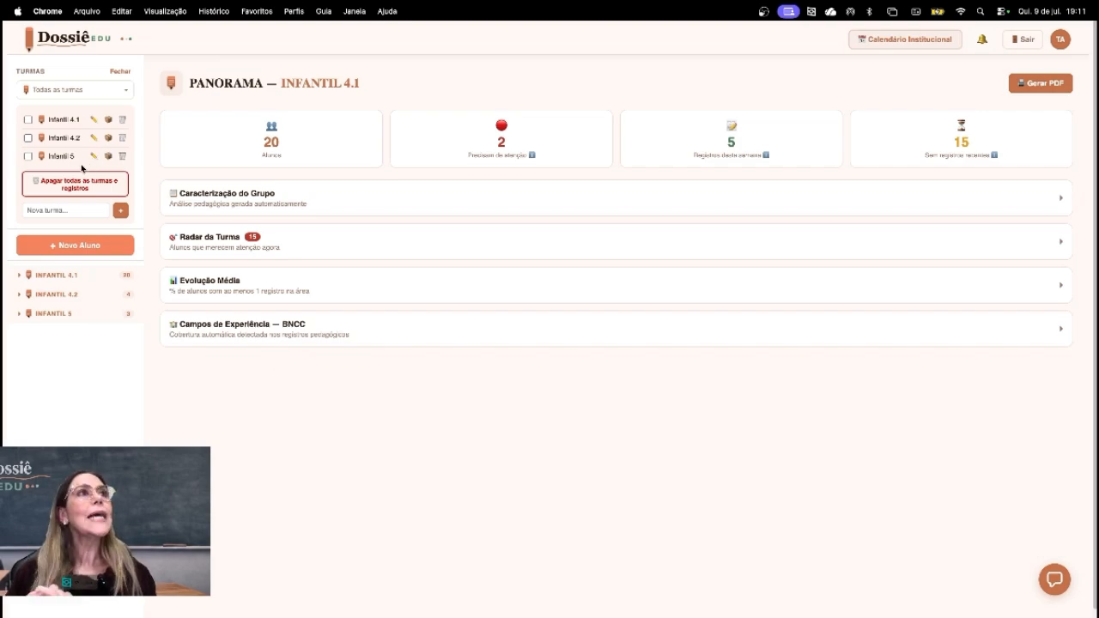
{"action": "left_click", "coordinate": [63, 211]}
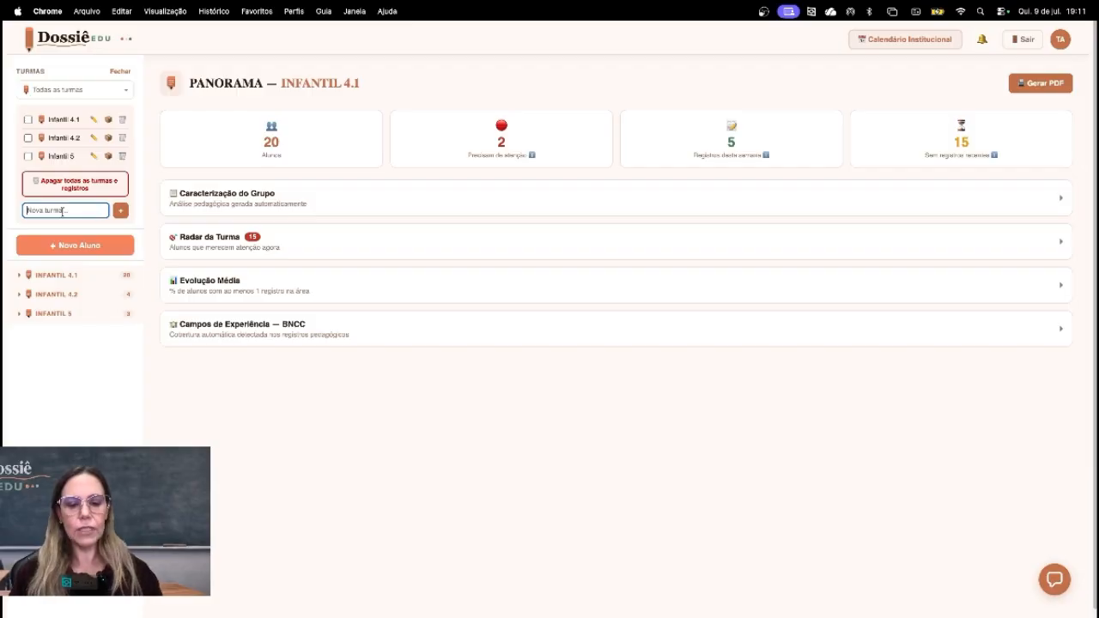
{"action": "type", "text": "Live Teste"}
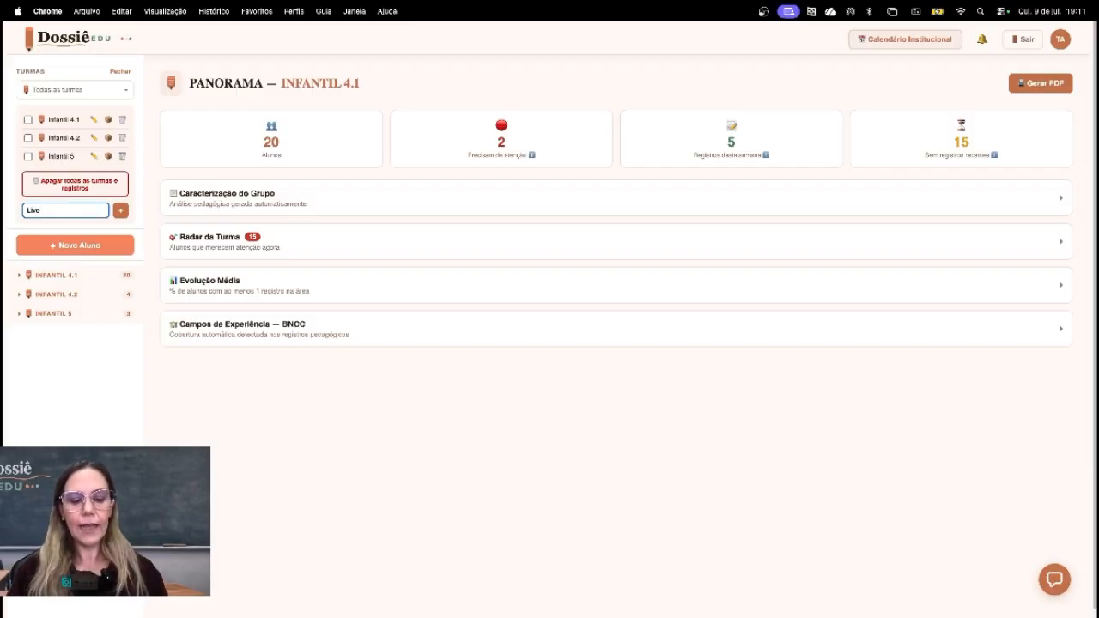
{"action": "left_click", "coordinate": [120, 211]}
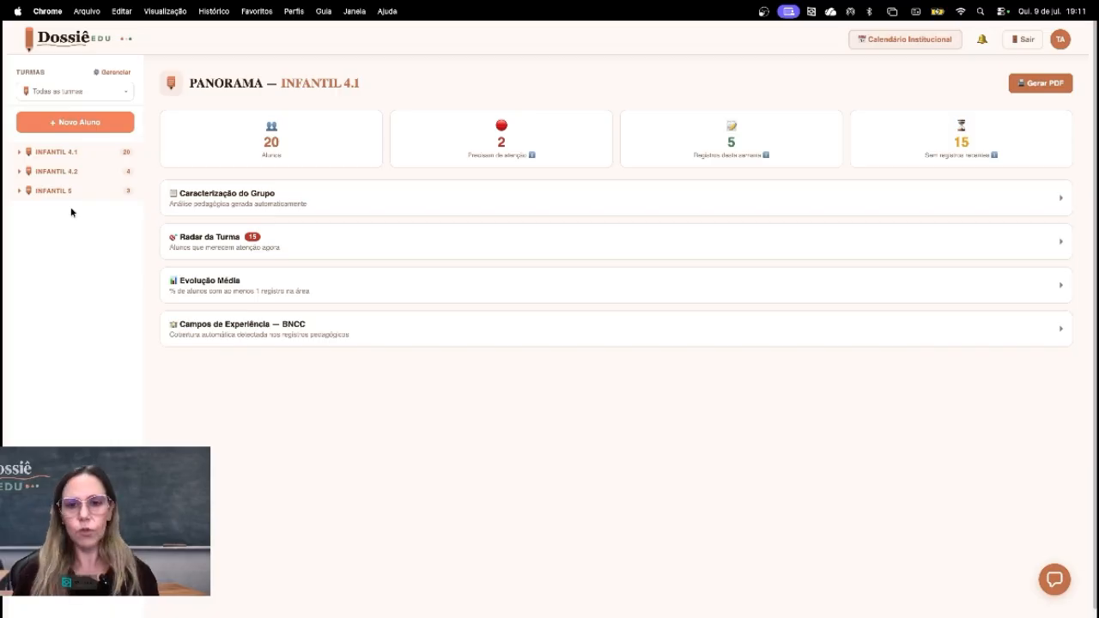
Add a first student with a date of birth to the Live Teste class and expand the class's student list.
{"action": "left_click", "coordinate": [83, 130]}
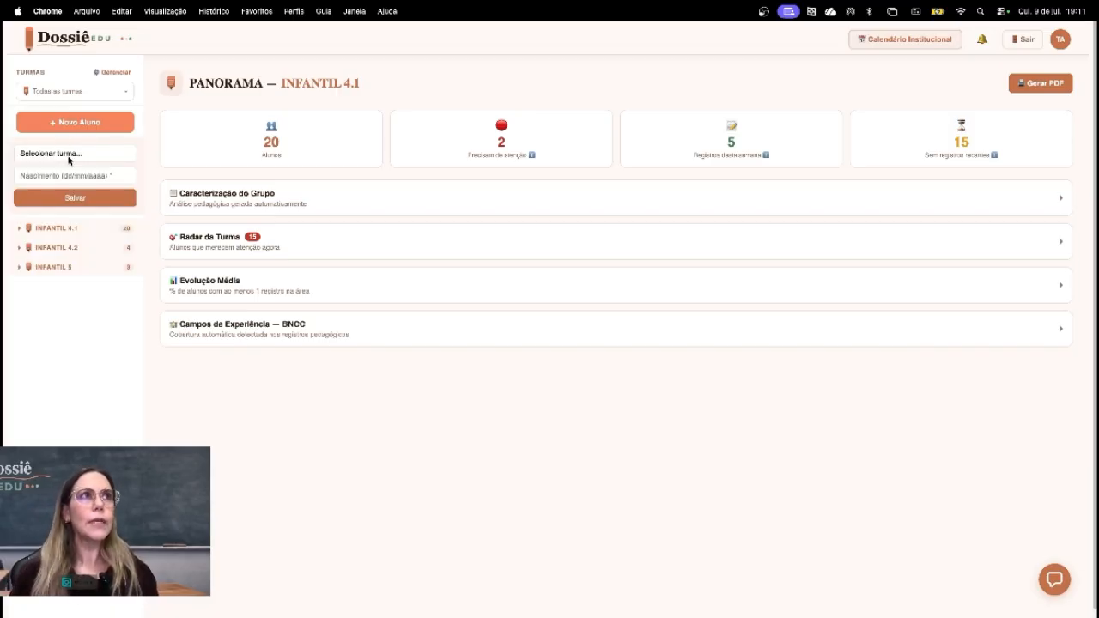
{"action": "left_click", "coordinate": [70, 156]}
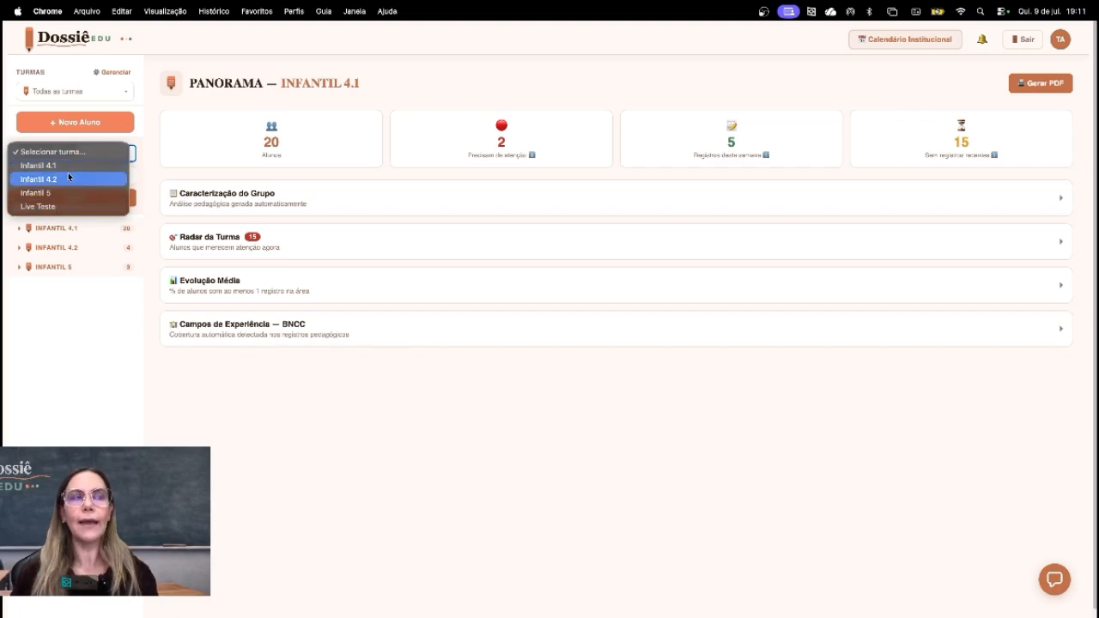
{"action": "left_click", "coordinate": [67, 207]}
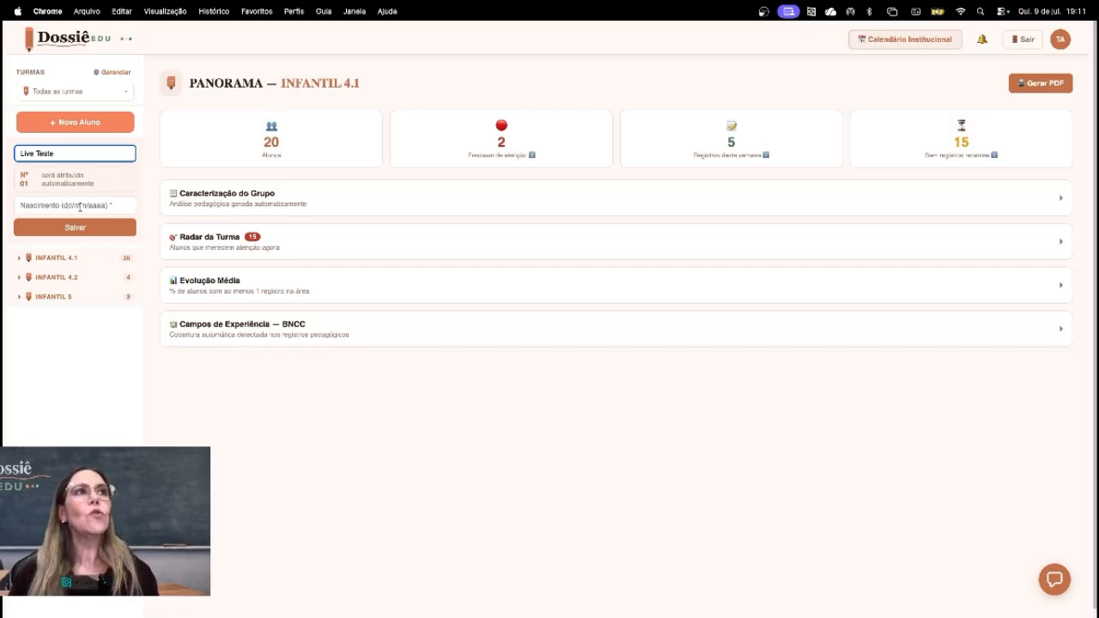
{"action": "left_click", "coordinate": [80, 207]}
{"action": "type", "text": "28/06/2022"}
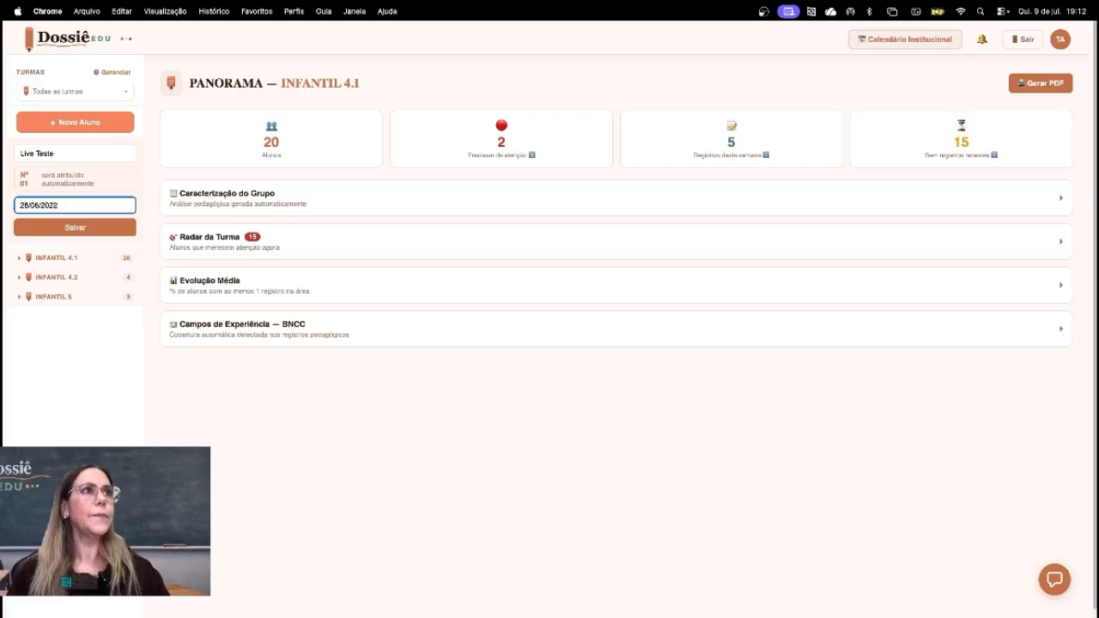
{"action": "left_click", "coordinate": [106, 227]}
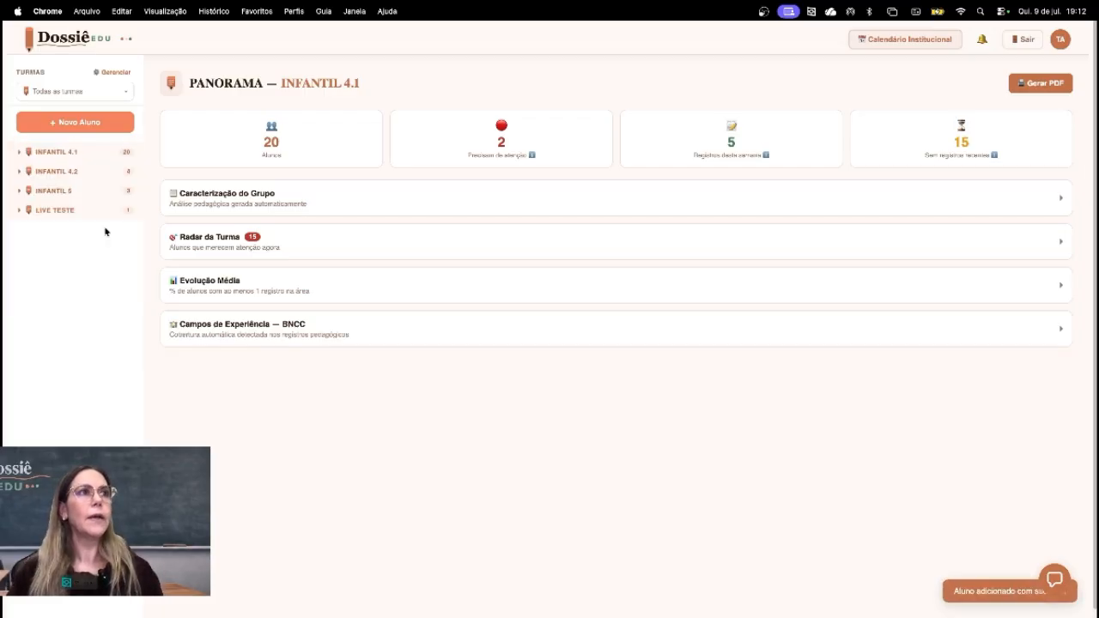
{"action": "left_click", "coordinate": [67, 213]}
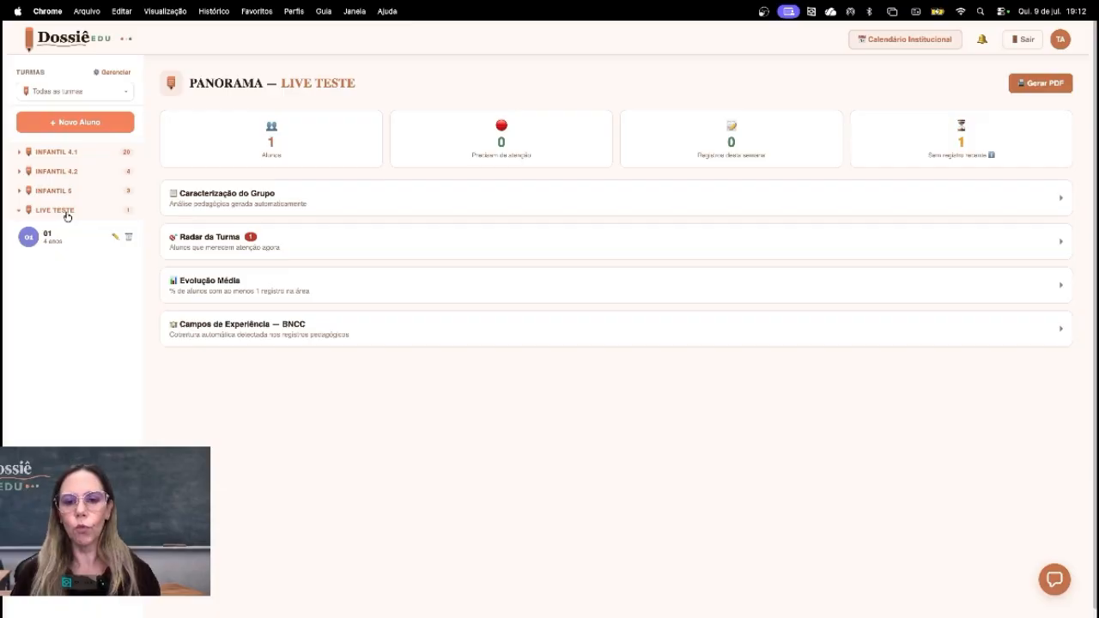
Add a second student to the Live Teste class, filling in the date of birth.
{"action": "left_click", "coordinate": [90, 124]}
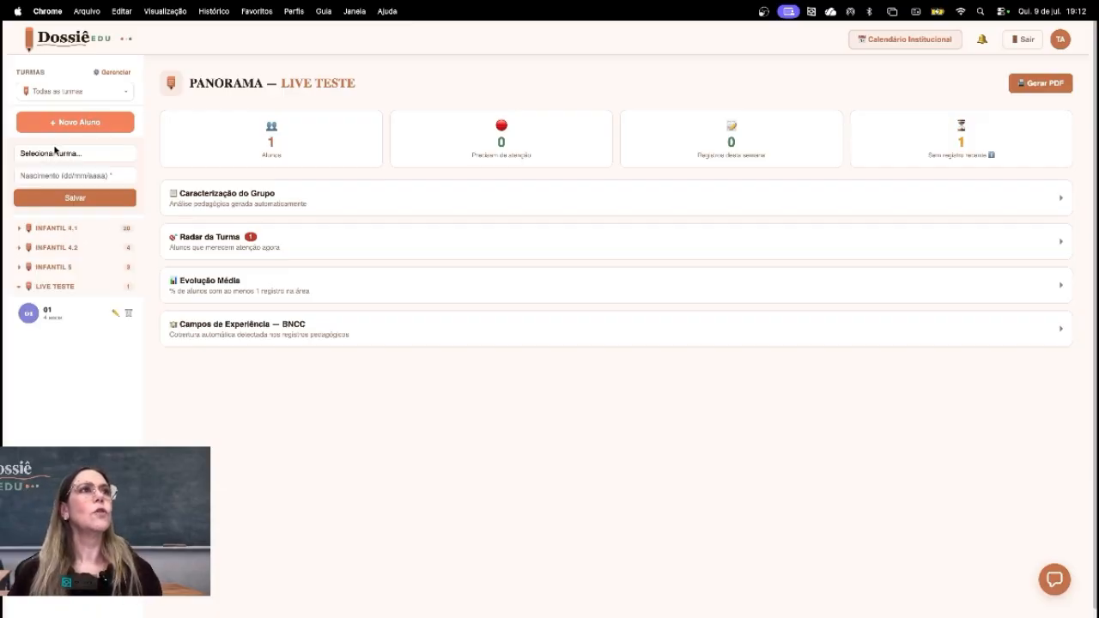
{"action": "left_click", "coordinate": [69, 154]}
{"action": "left_click", "coordinate": [52, 207]}
{"action": "left_click", "coordinate": [76, 204]}
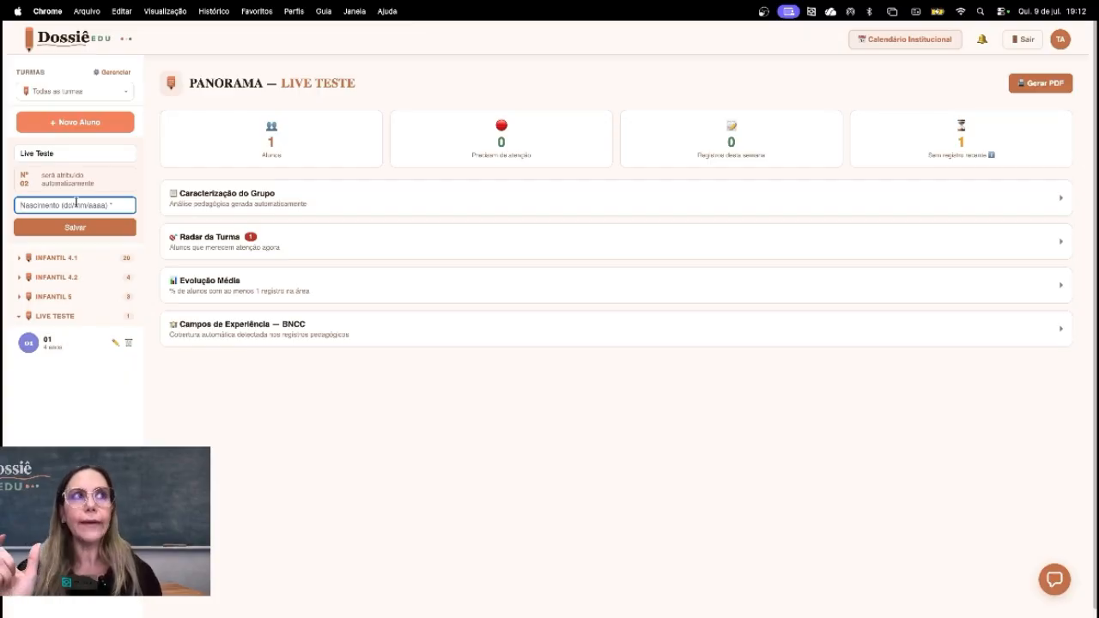
{"action": "type", "text": "18/03/200"}
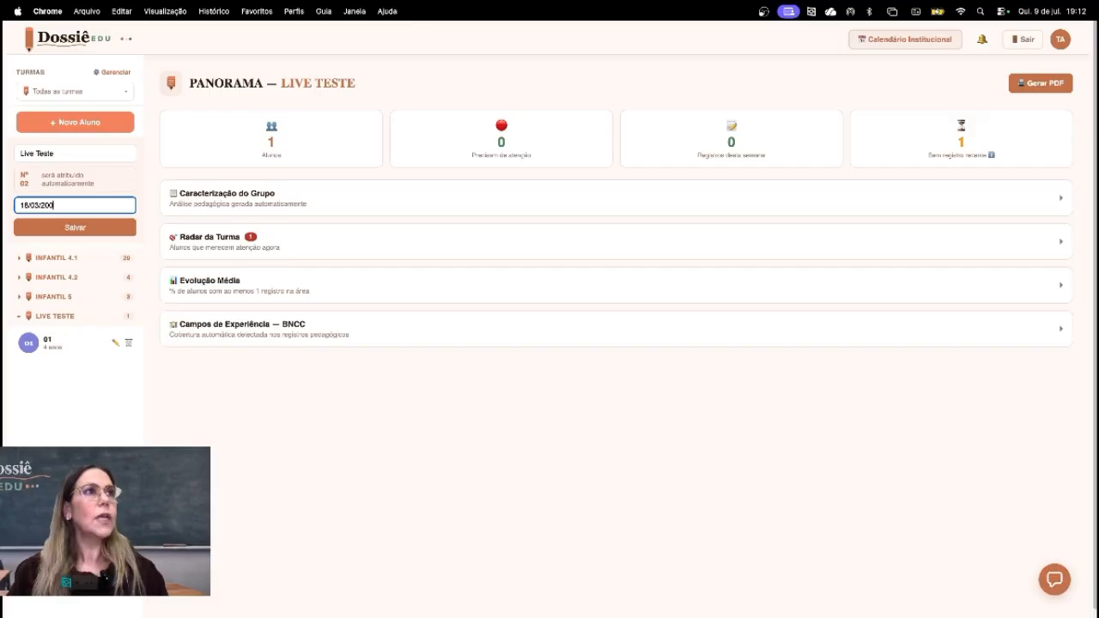
{"action": "type", "text": "22"}
{"action": "left_click", "coordinate": [93, 228]}
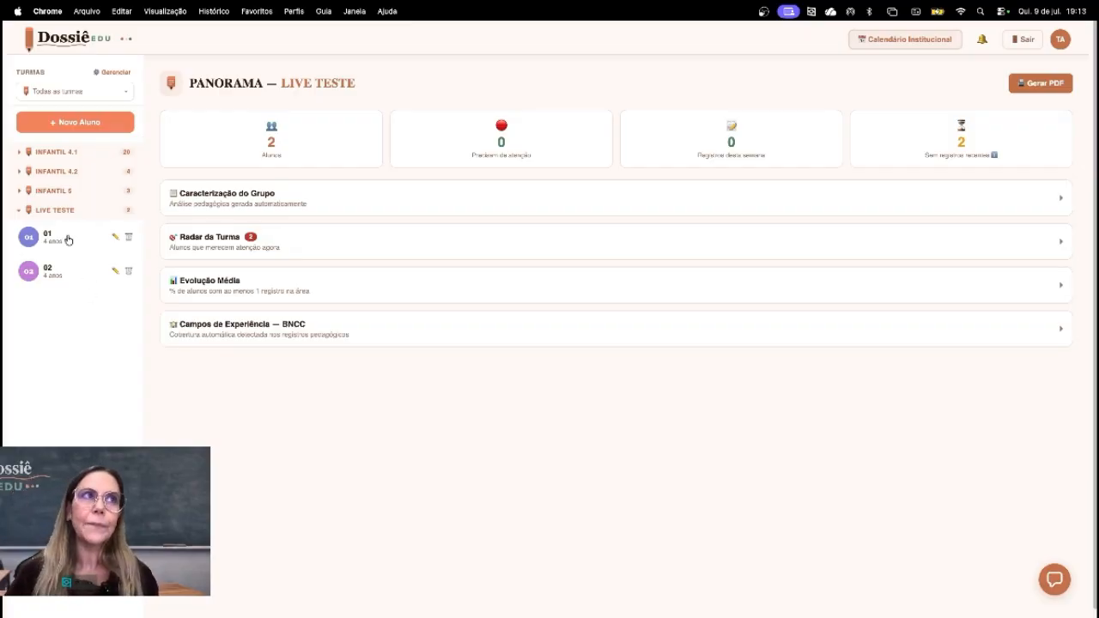
Remove students 01 and 02 from the Live Teste class and delete the class itself.
{"action": "left_click", "coordinate": [118, 72]}
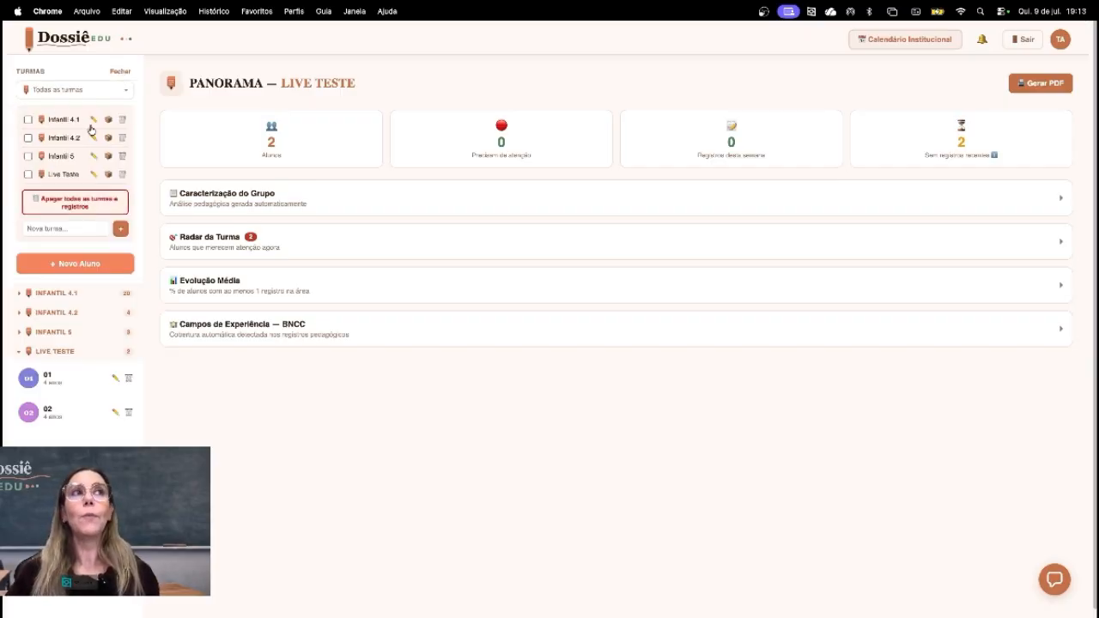
{"action": "left_click", "coordinate": [123, 175]}
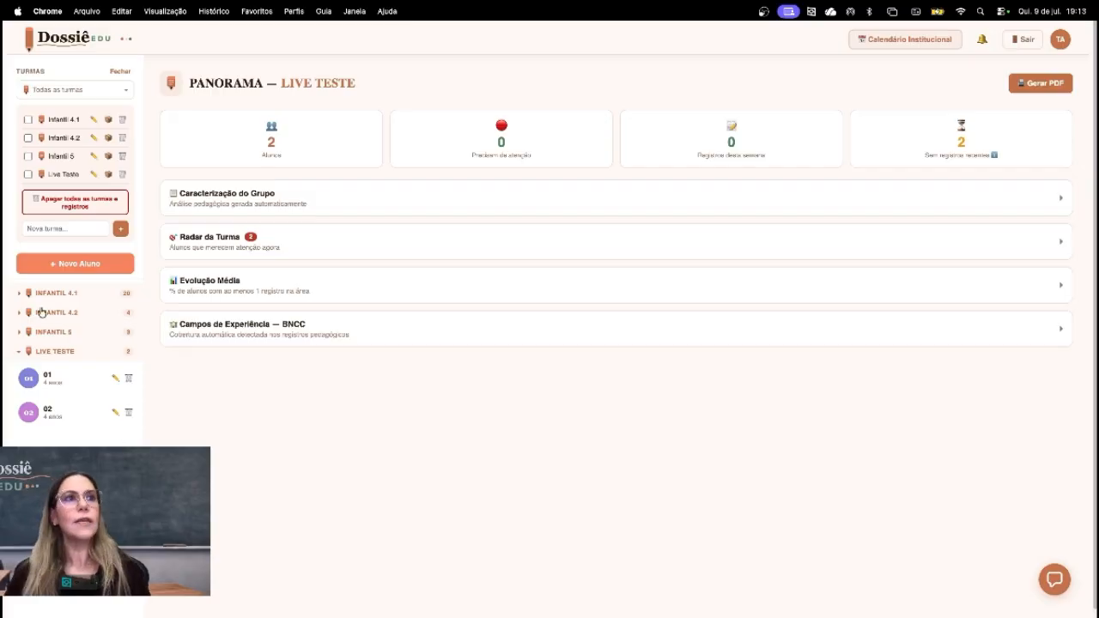
{"action": "left_click", "coordinate": [130, 381]}
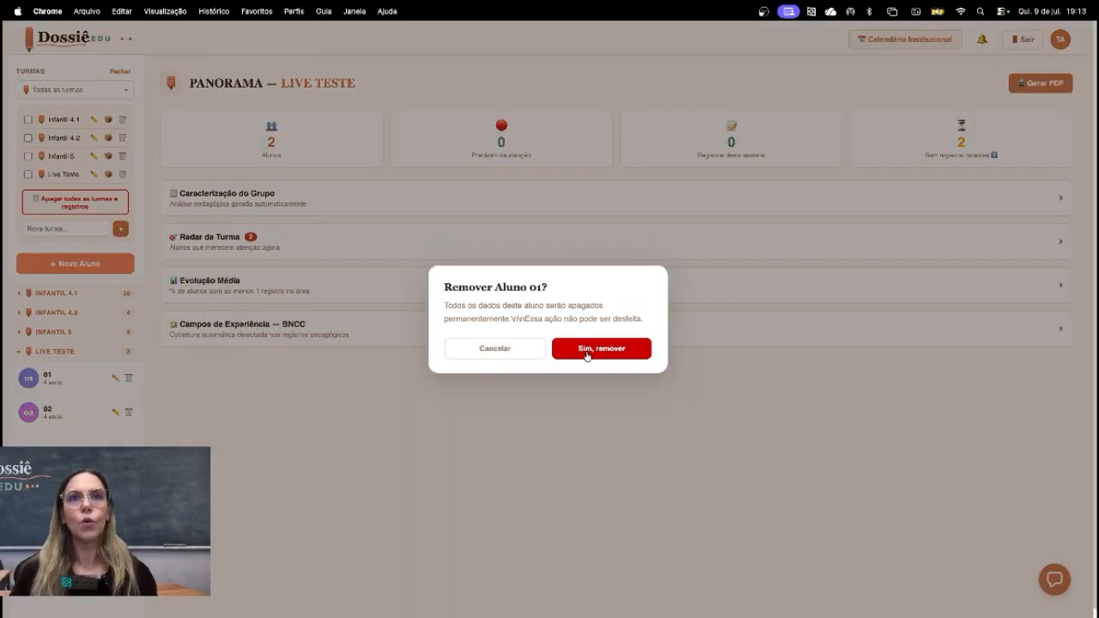
{"action": "left_click", "coordinate": [592, 351]}
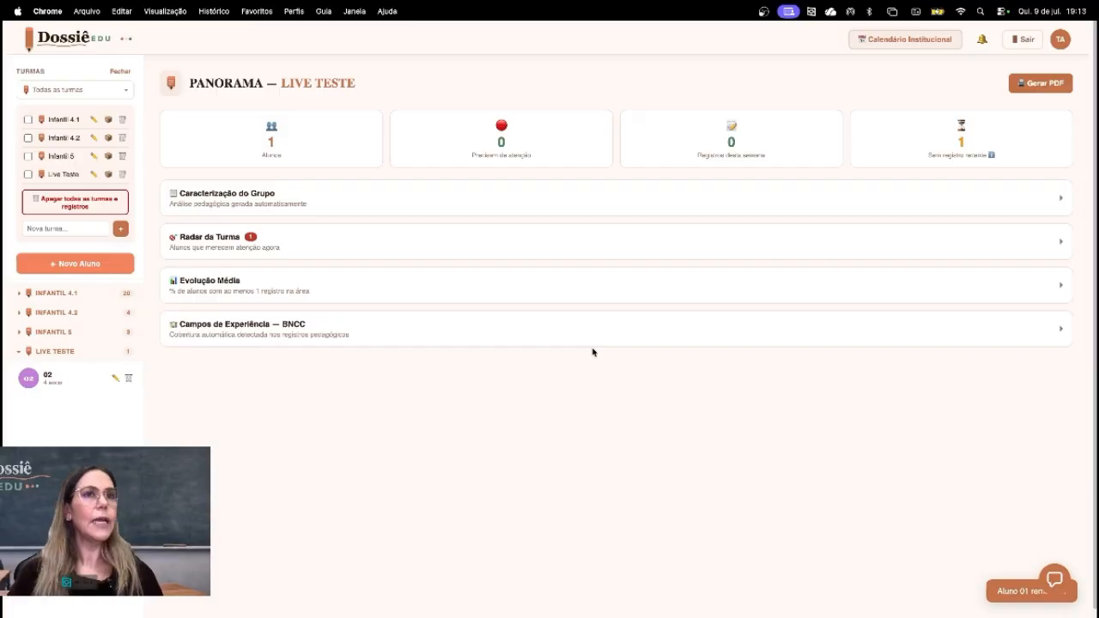
{"action": "left_click", "coordinate": [129, 378]}
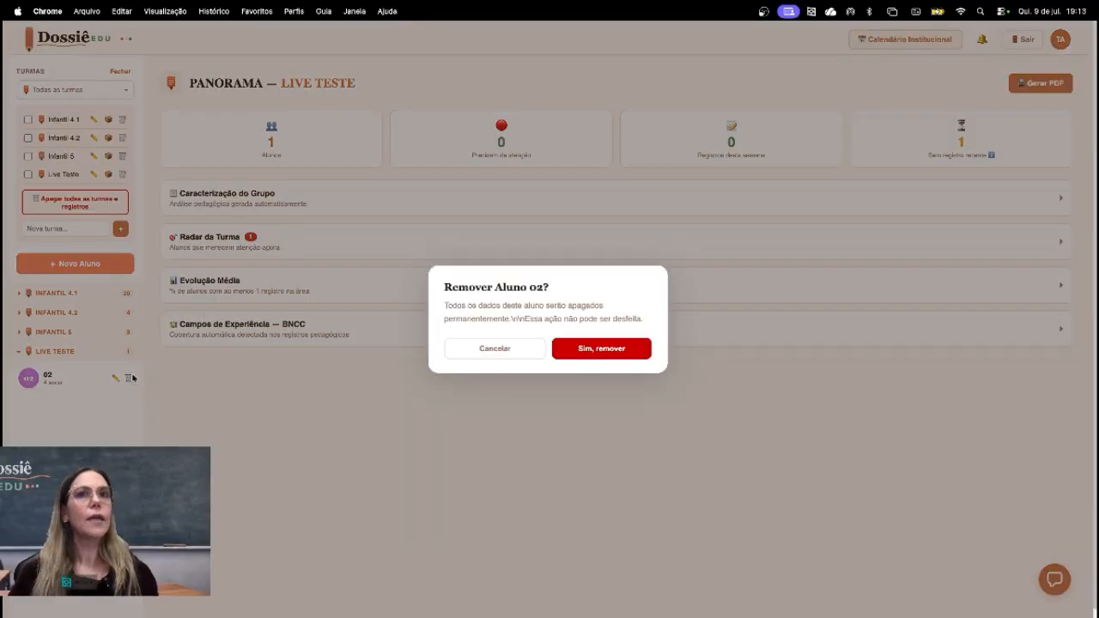
{"action": "left_click", "coordinate": [606, 350]}
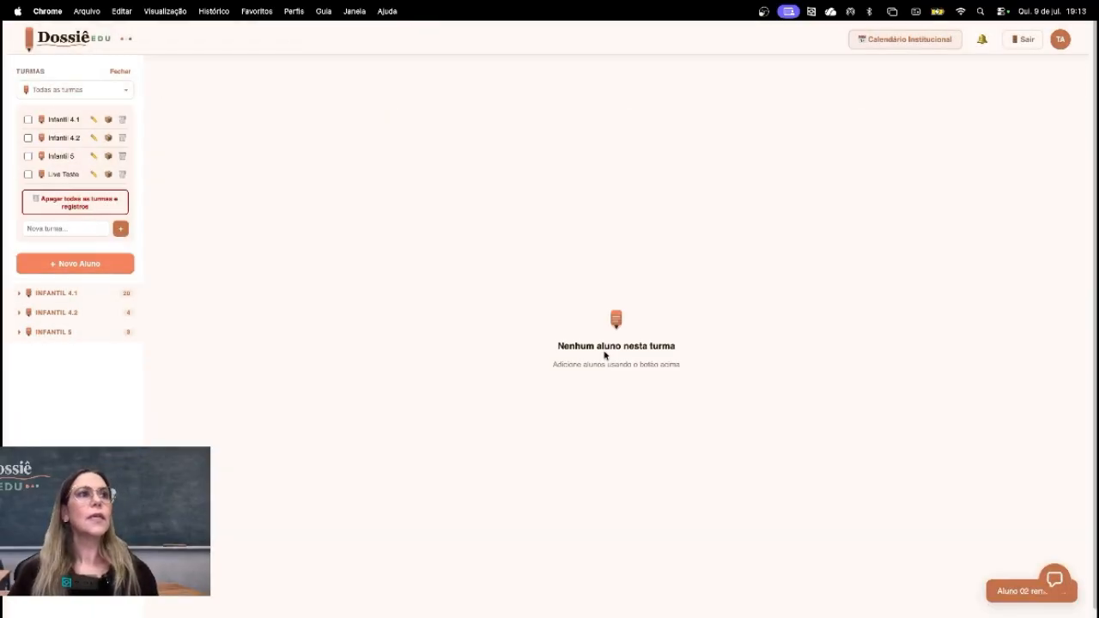
{"action": "left_click", "coordinate": [121, 175]}
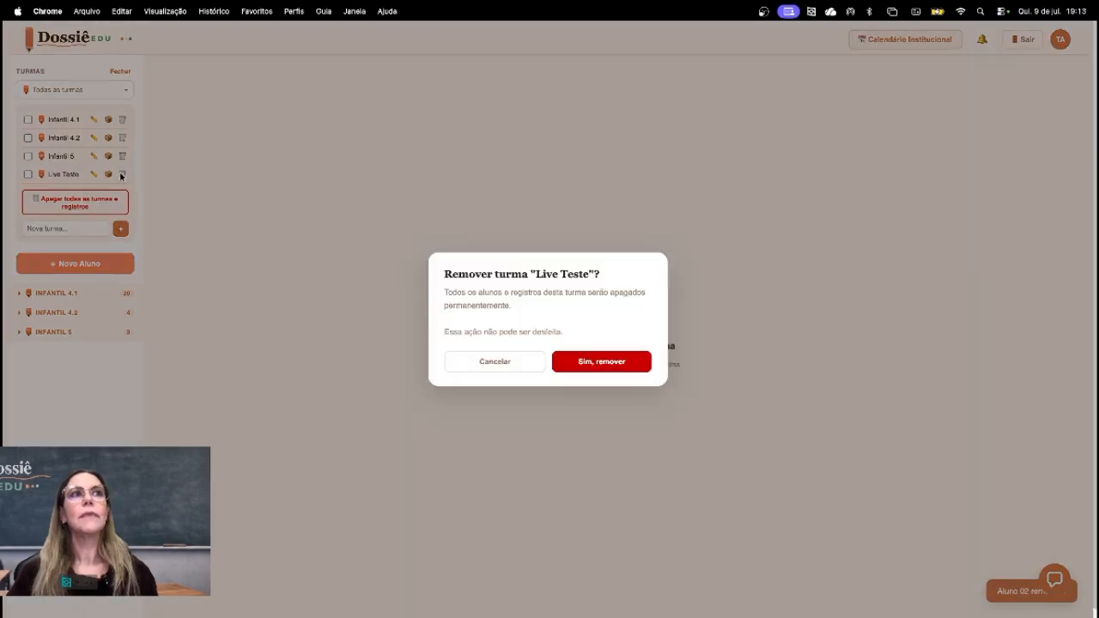
{"action": "left_click", "coordinate": [588, 375]}
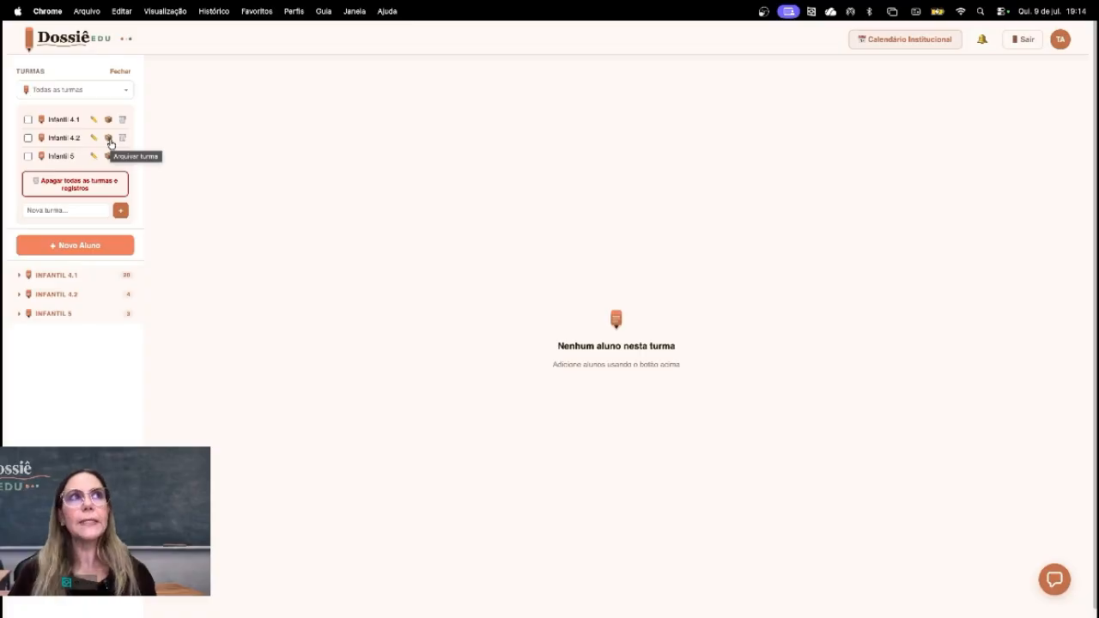
Archive the Infantil 4.2 class under the school year 2025.
{"action": "left_click", "coordinate": [109, 139]}
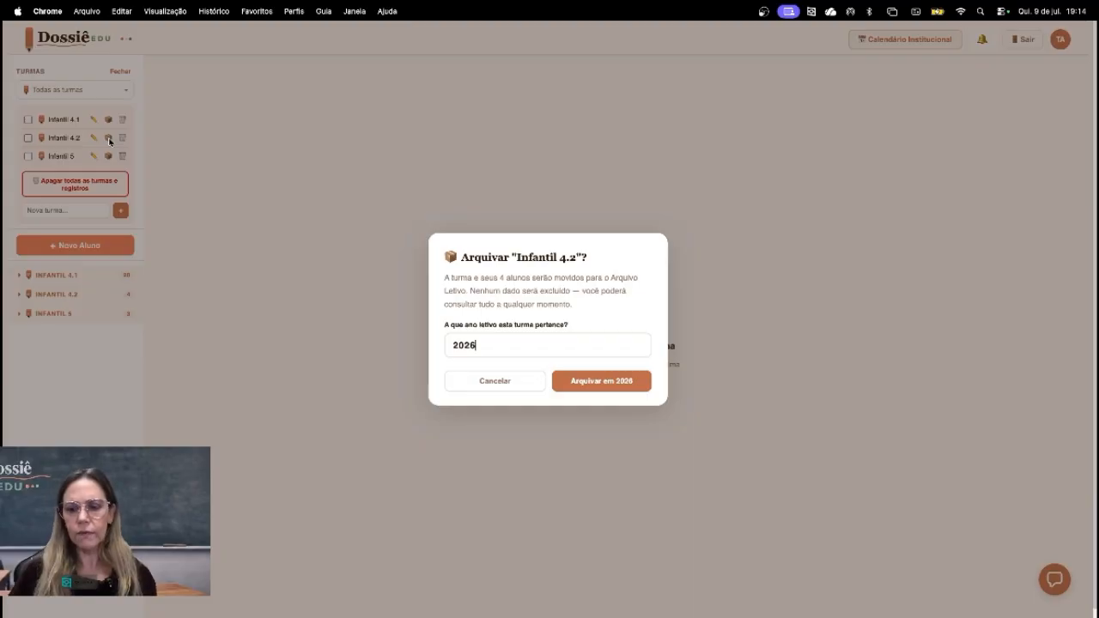
{"action": "key", "text": "BackSpace"}
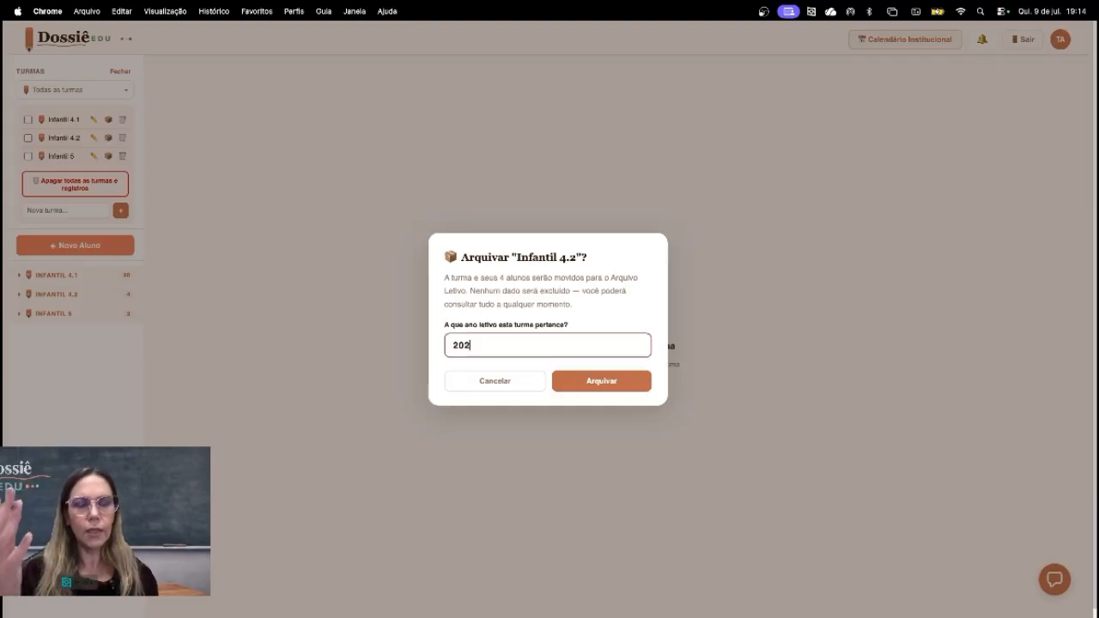
{"action": "type", "text": "5"}
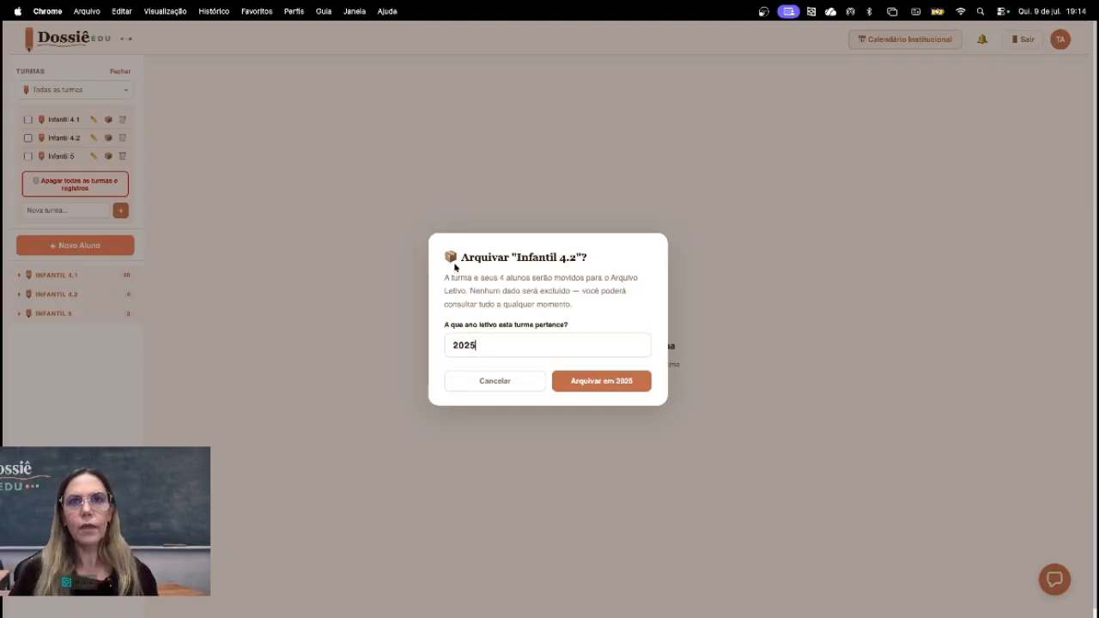
{"action": "left_click", "coordinate": [618, 390]}
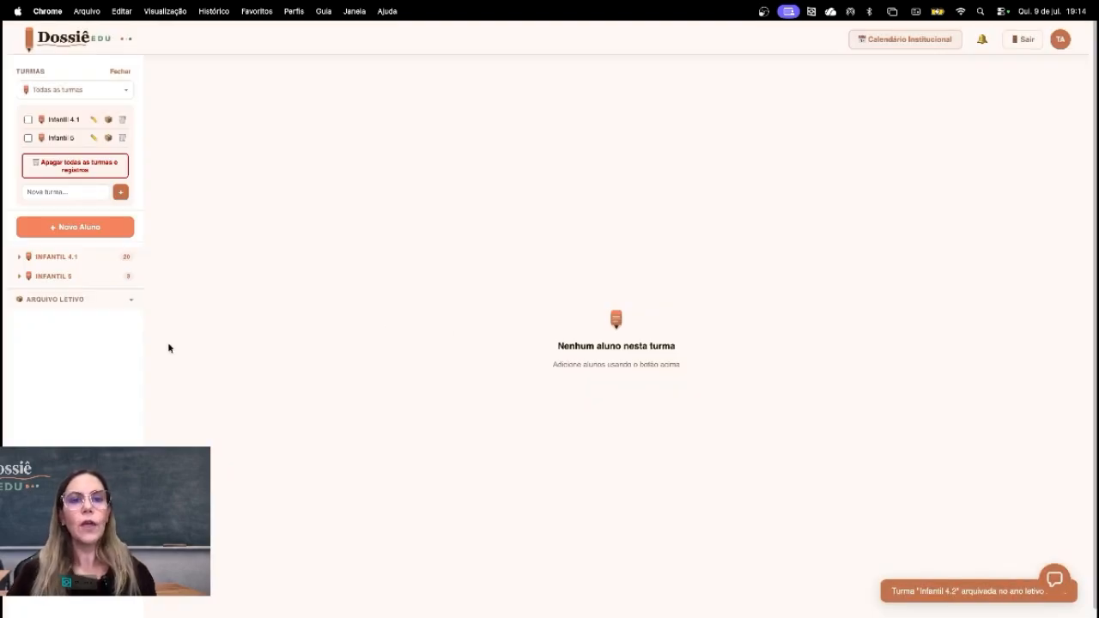
Open the archived Infantil 4.2 class under 2025 and view the records of students 01 and 02.
{"action": "left_click", "coordinate": [86, 306]}
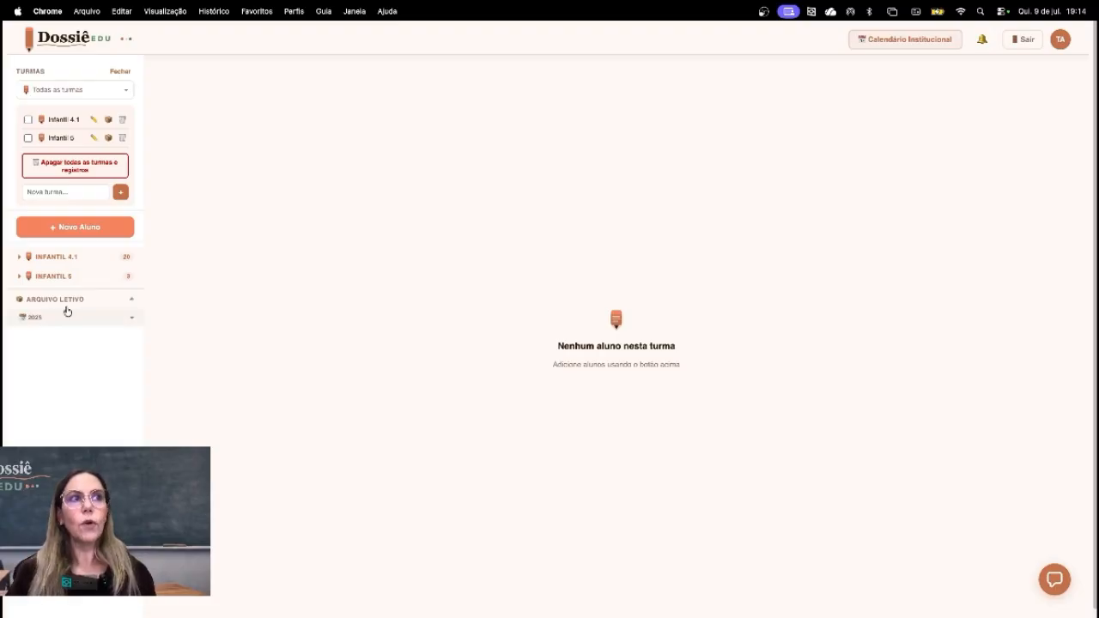
{"action": "left_click", "coordinate": [44, 320]}
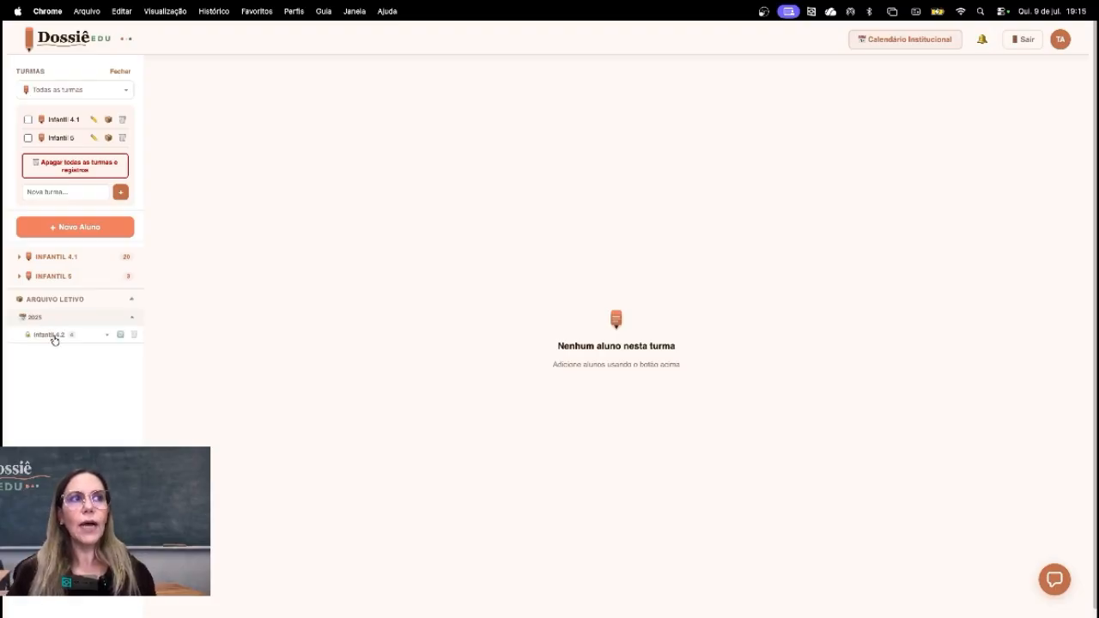
{"action": "left_click", "coordinate": [54, 338]}
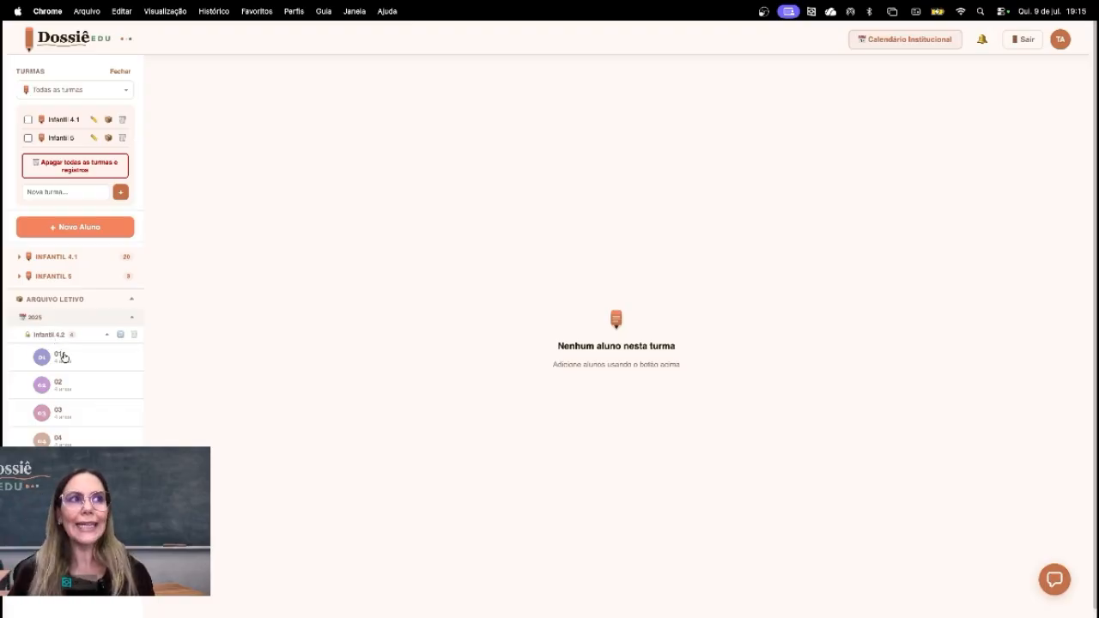
{"action": "left_click", "coordinate": [65, 359]}
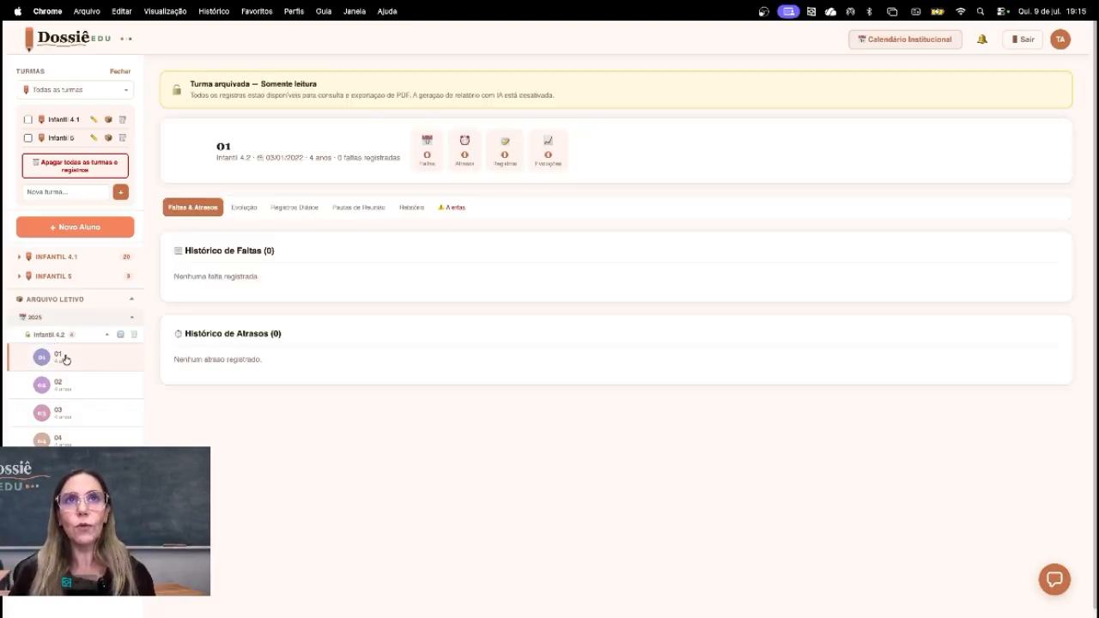
{"action": "left_click", "coordinate": [69, 384]}
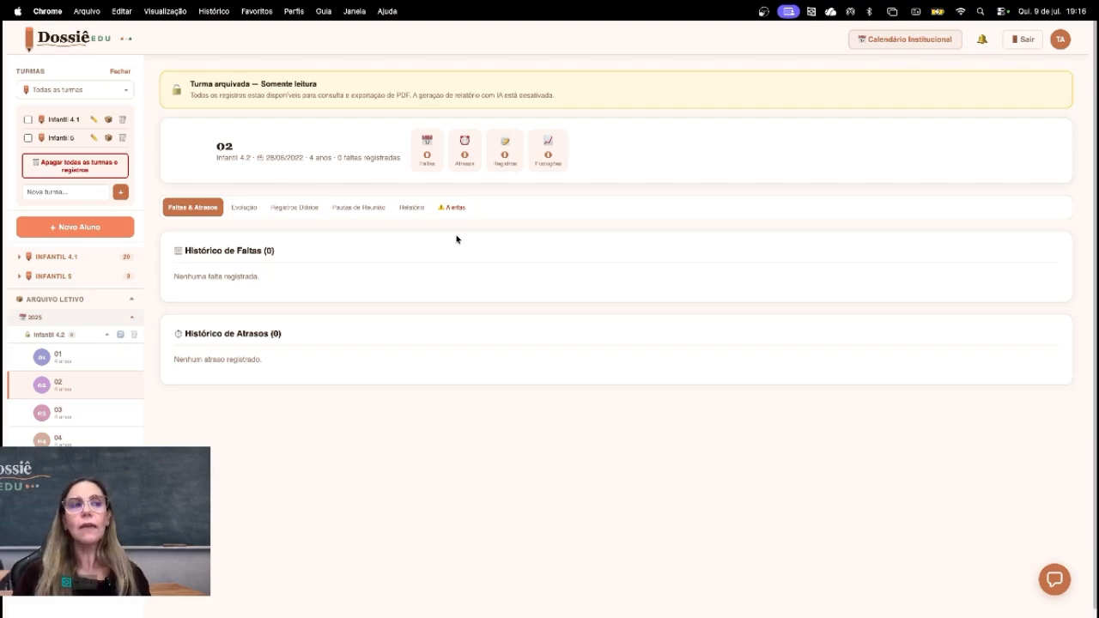
Restore the archived Infantil 4.2 class to the active classes.
{"action": "left_click", "coordinate": [120, 338]}
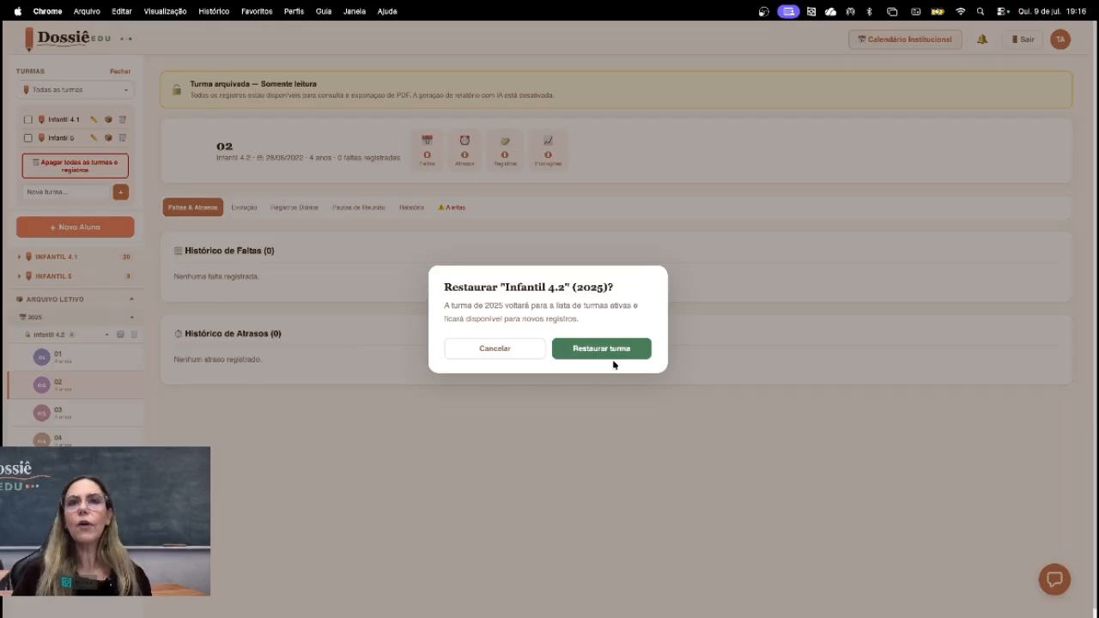
{"action": "left_click", "coordinate": [620, 356]}
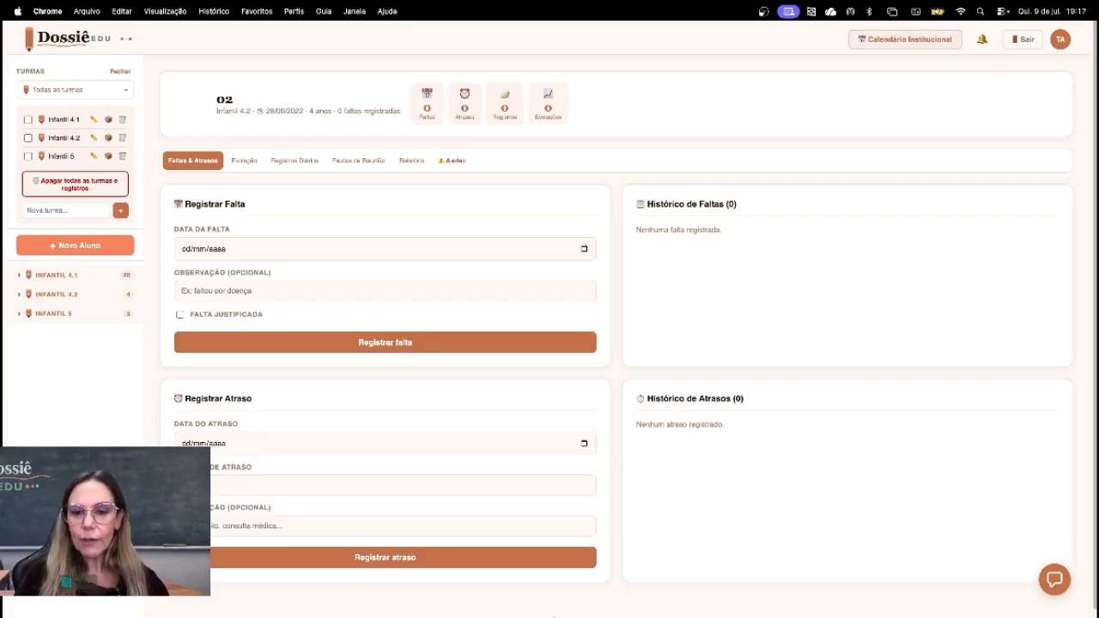
Open the Infantil 5 class overview with its student list.
{"action": "mouse_move", "coordinate": [551, 606]}
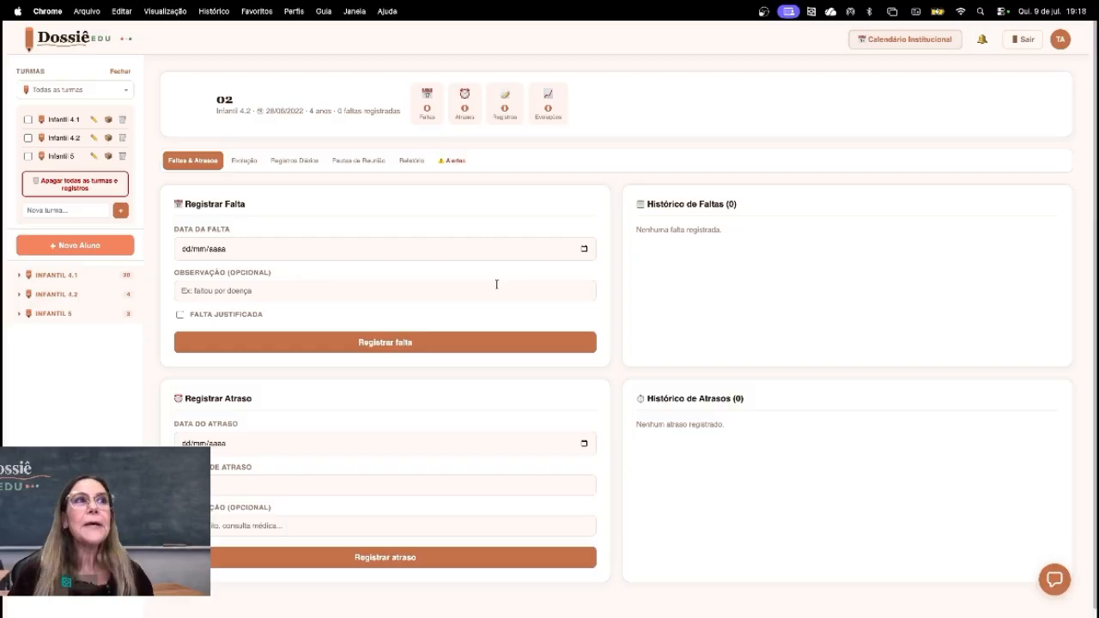
{"action": "left_click", "coordinate": [53, 313]}
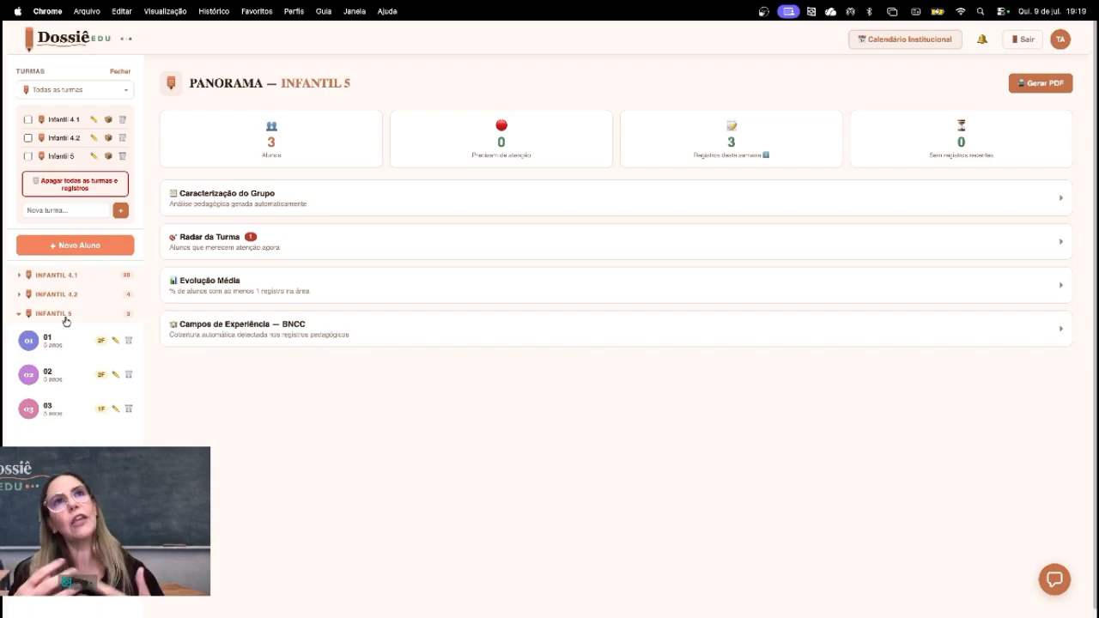
View the Infantil 4.1 class overview, then return to the Infantil 5 overview and check its summary indicators.
{"action": "left_click", "coordinate": [57, 276]}
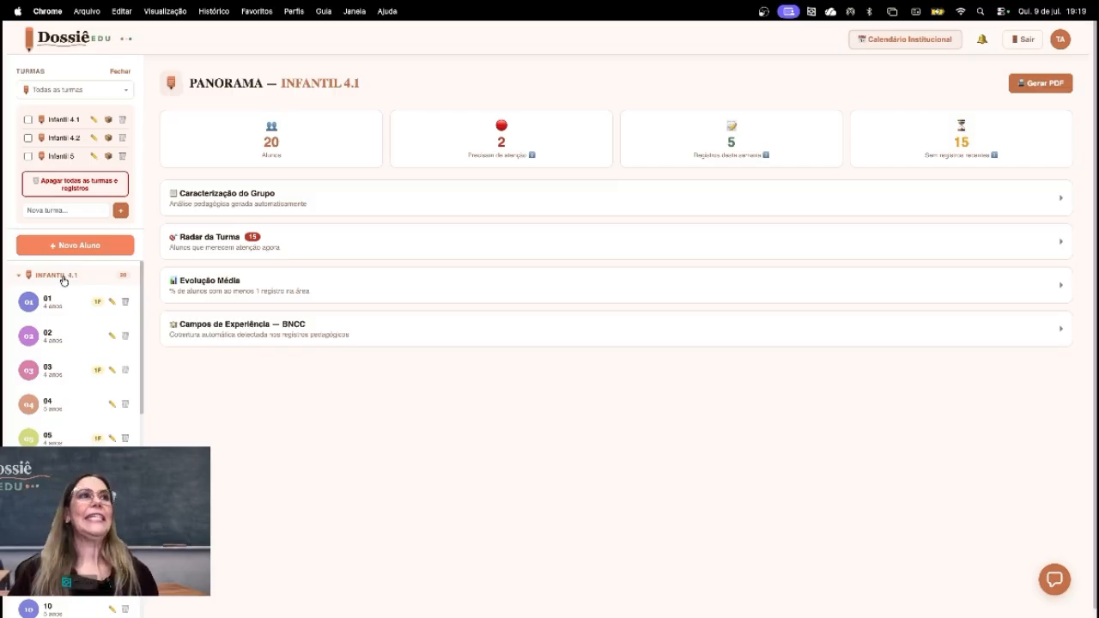
{"action": "left_click", "coordinate": [62, 278]}
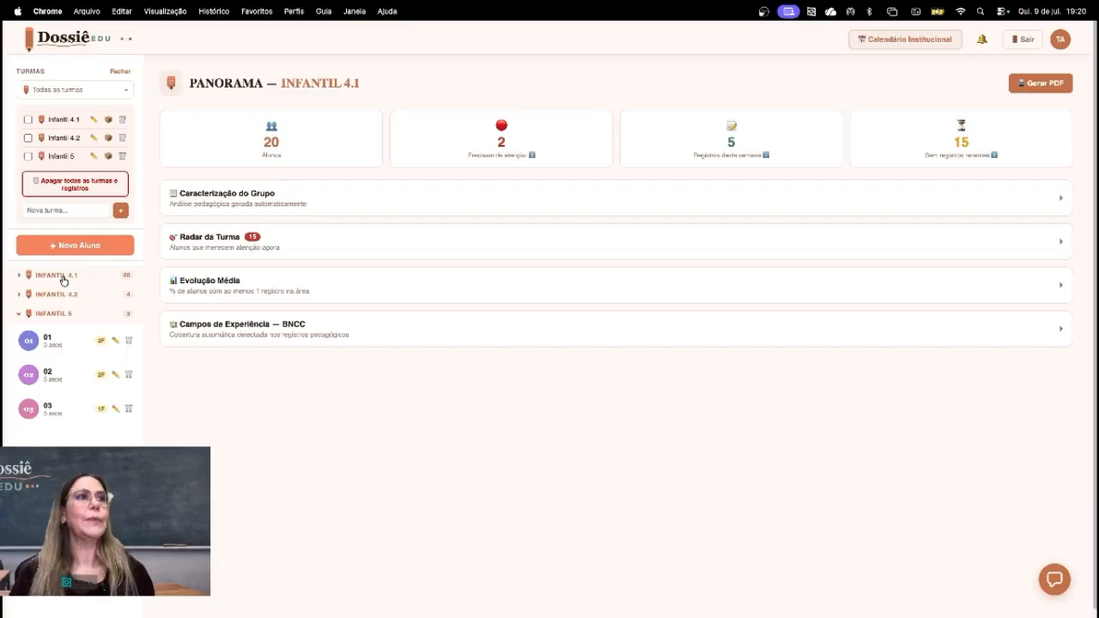
{"action": "left_click", "coordinate": [66, 315]}
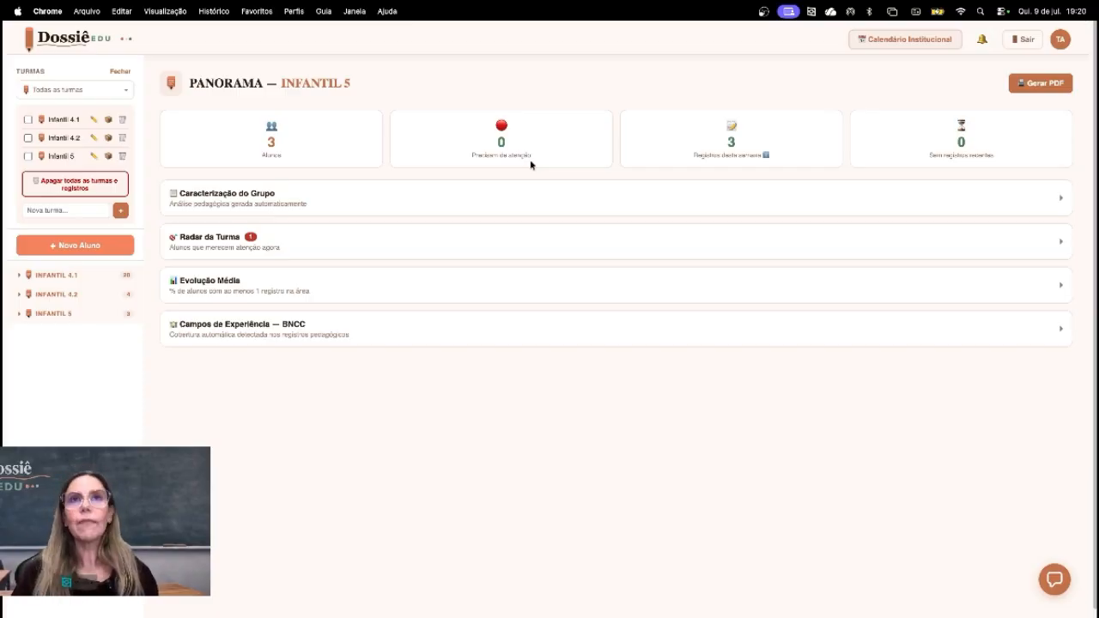
{"action": "mouse_move", "coordinate": [664, 147]}
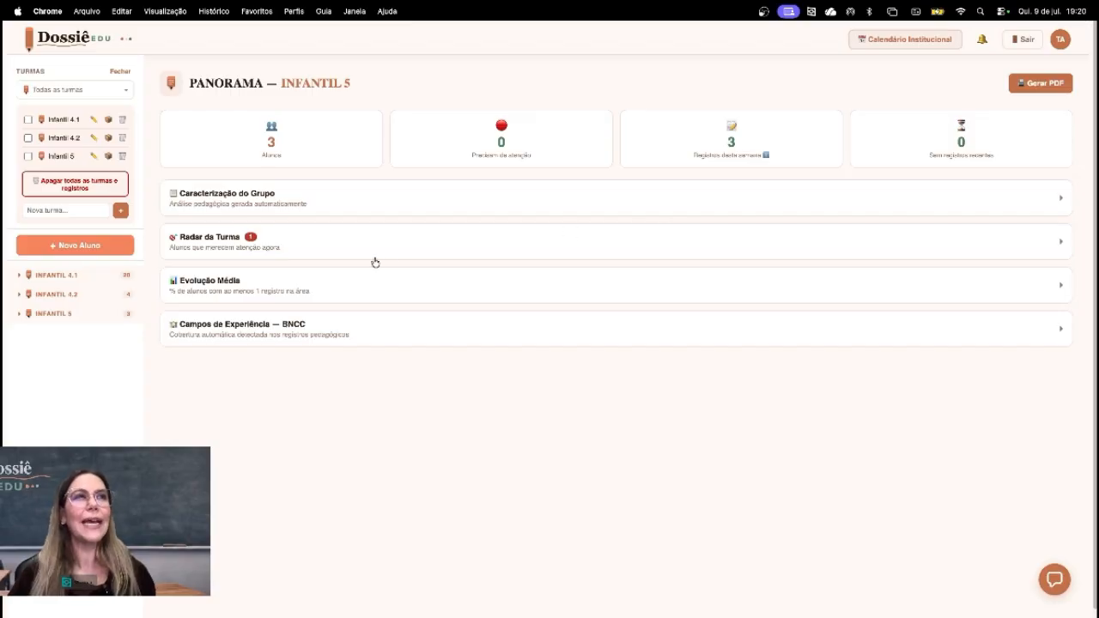
Open the Infantil 4.1 overview and examine which students need attention, have records this week, or lack recent records.
{"action": "left_click", "coordinate": [60, 279]}
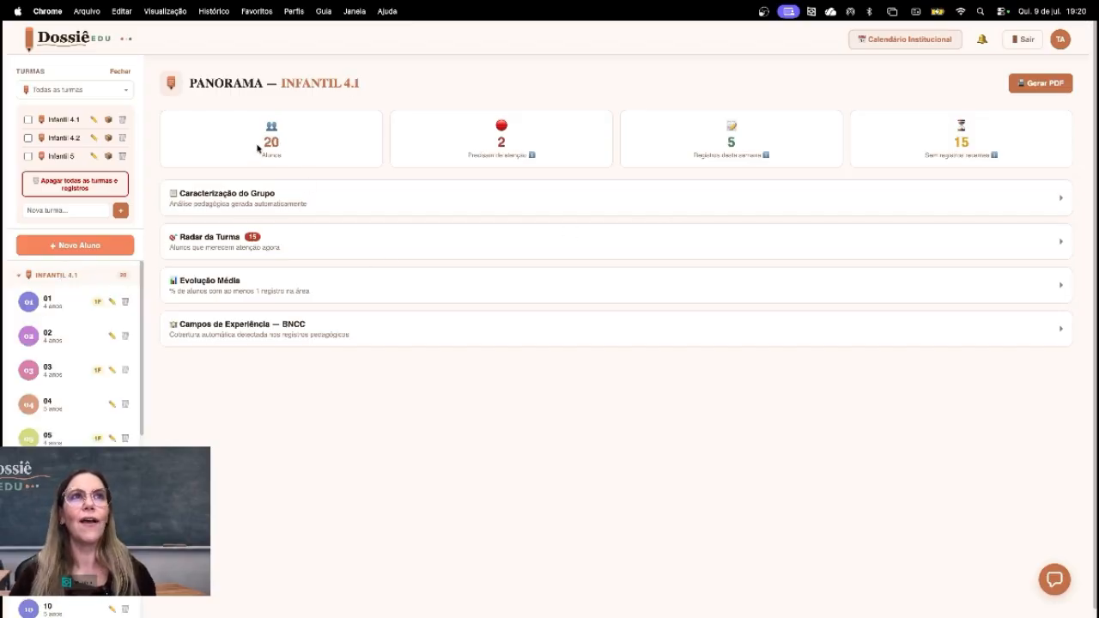
{"action": "mouse_move", "coordinate": [494, 148]}
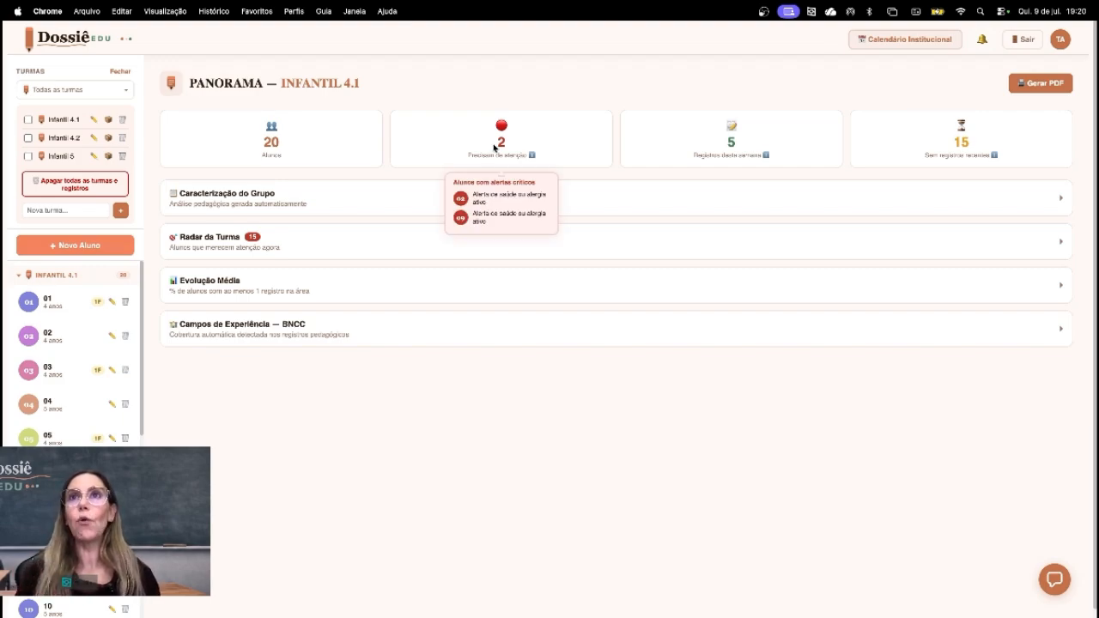
{"action": "mouse_move", "coordinate": [707, 148]}
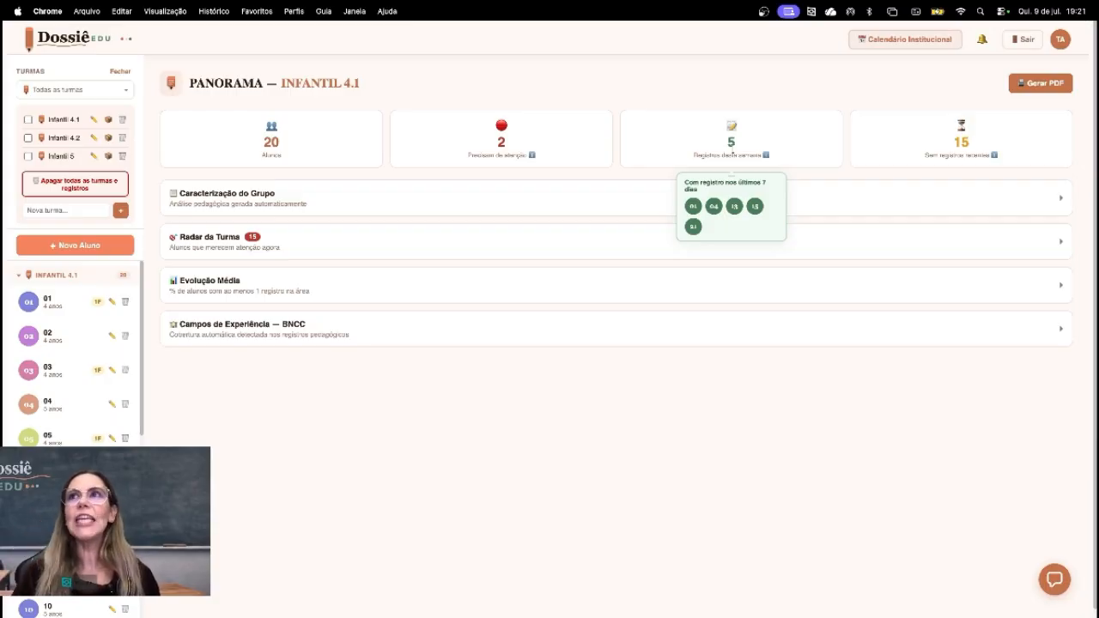
{"action": "mouse_move", "coordinate": [943, 151]}
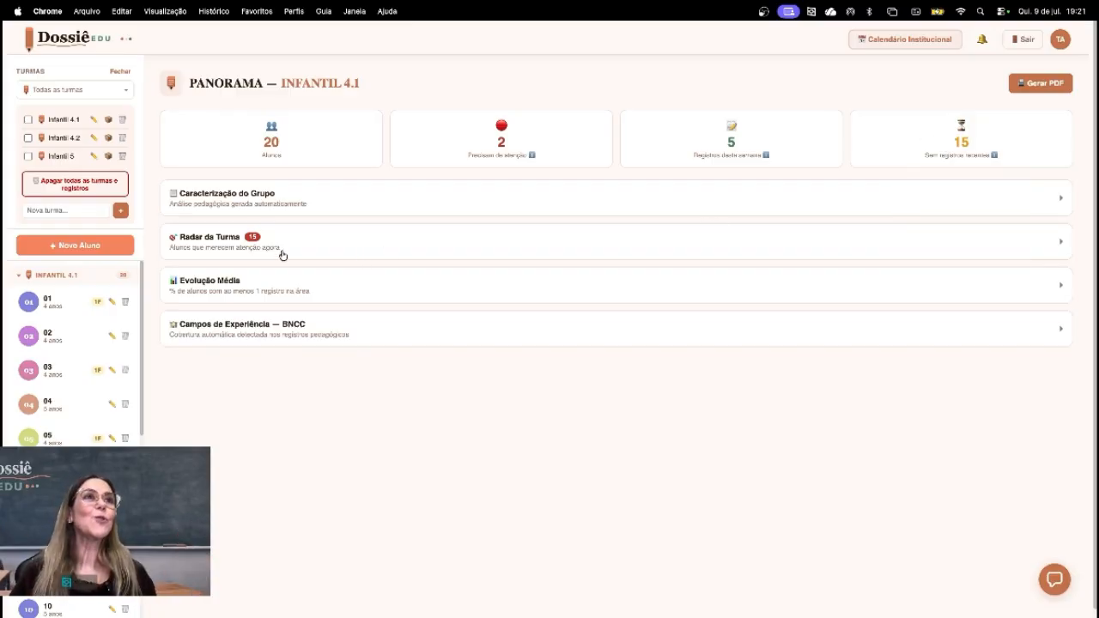
Open the Infantil 5 overview and read its Caracterização do Grupo analysis through to the pedagogical suggestions, then collapse it.
{"action": "left_click", "coordinate": [61, 282]}
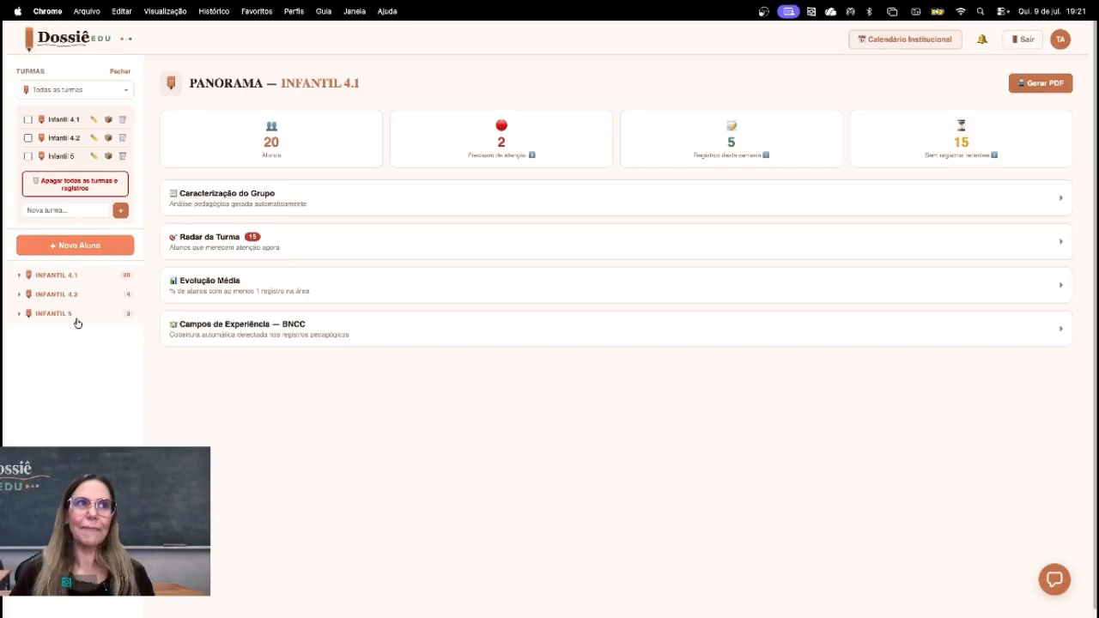
{"action": "left_click", "coordinate": [77, 319]}
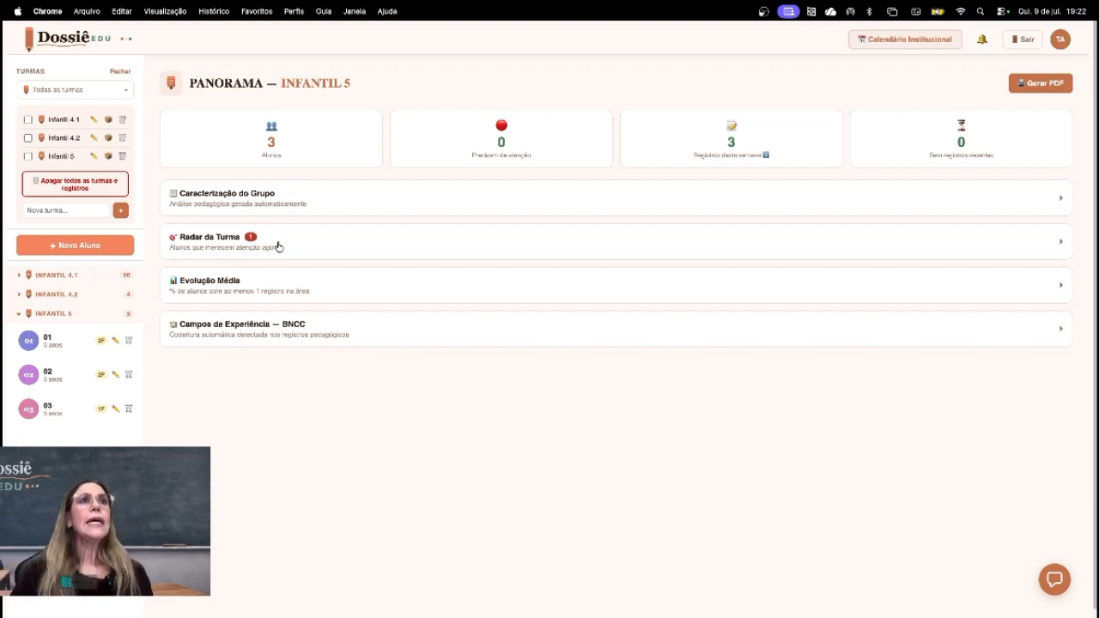
{"action": "left_click", "coordinate": [303, 200]}
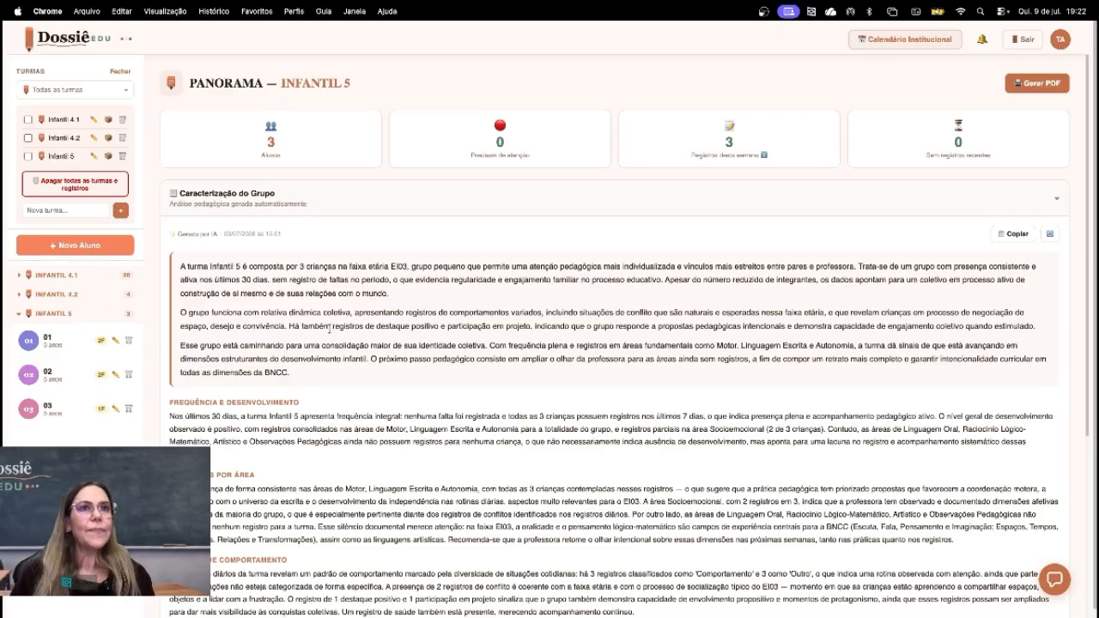
{"action": "scroll", "coordinate": [329, 330], "scroll_direction": "down", "scroll_amount": 2}
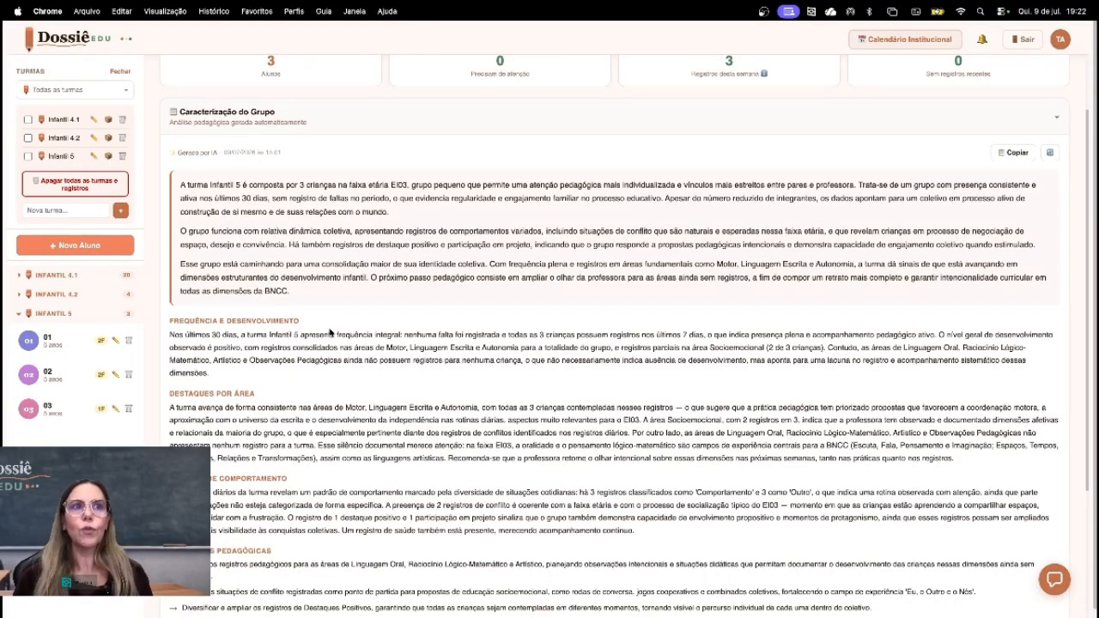
{"action": "scroll", "coordinate": [329, 332], "scroll_direction": "down", "scroll_amount": 2}
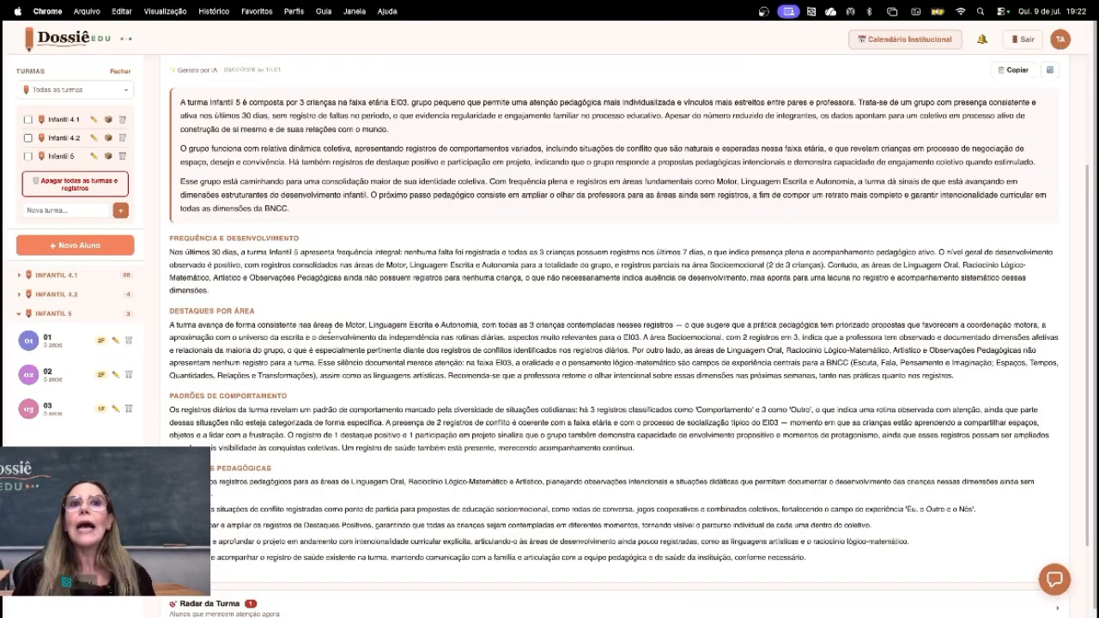
{"action": "scroll", "coordinate": [372, 419], "scroll_direction": "down", "scroll_amount": 2}
{"action": "scroll", "coordinate": [373, 419], "scroll_direction": "down", "scroll_amount": 2}
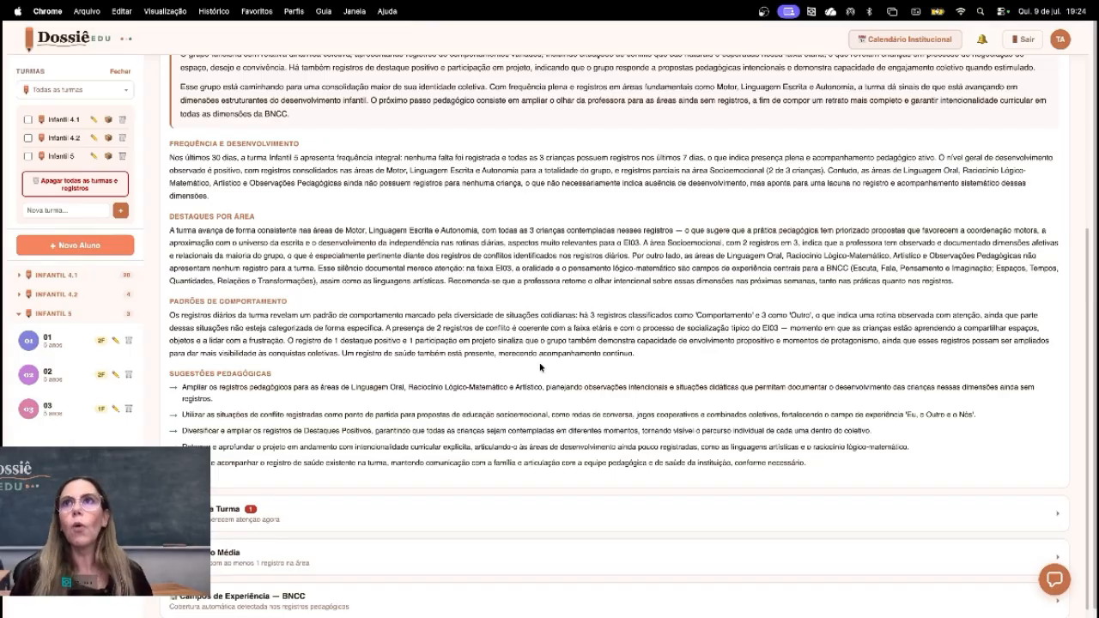
{"action": "scroll", "coordinate": [540, 368], "scroll_direction": "up", "scroll_amount": 1}
{"action": "scroll", "coordinate": [540, 367], "scroll_direction": "up", "scroll_amount": 1}
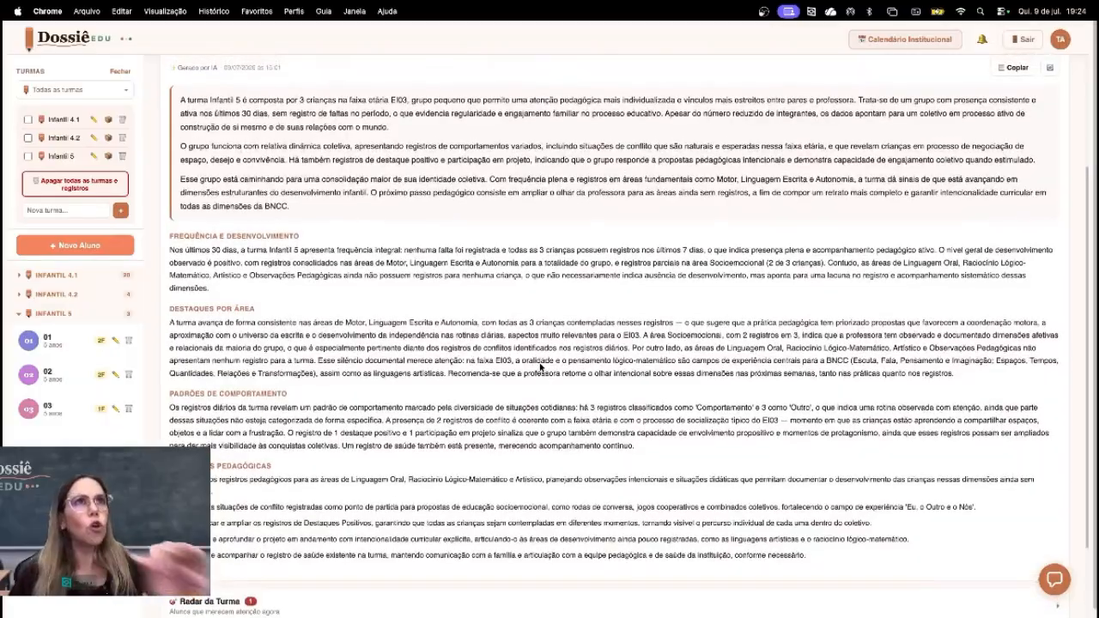
{"action": "scroll", "coordinate": [540, 368], "scroll_direction": "up", "scroll_amount": 1}
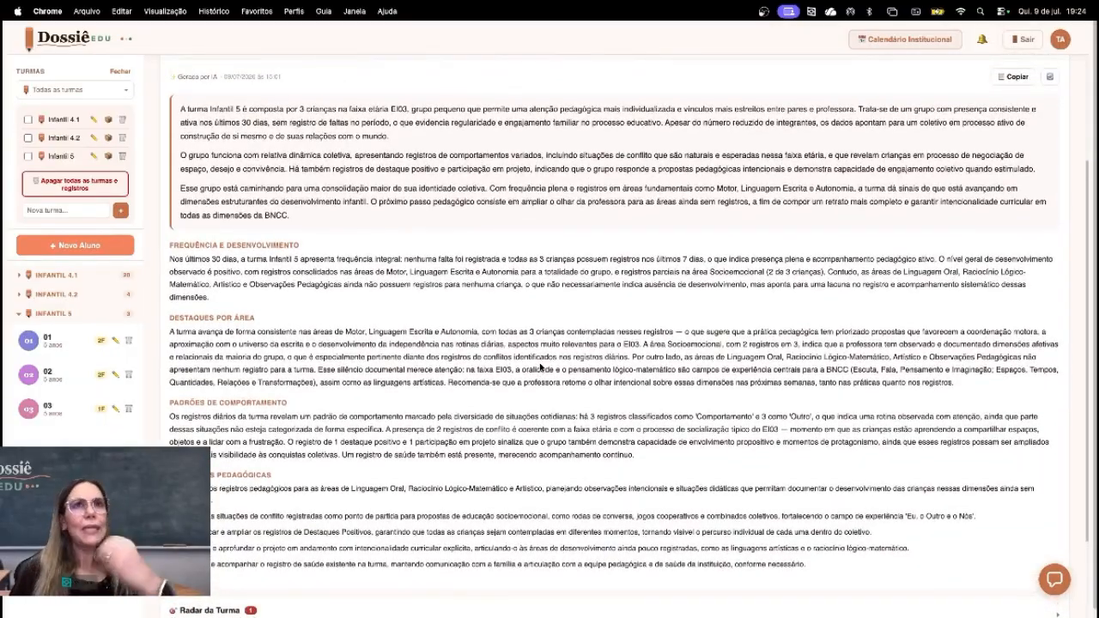
{"action": "scroll", "coordinate": [541, 368], "scroll_direction": "up", "scroll_amount": 1}
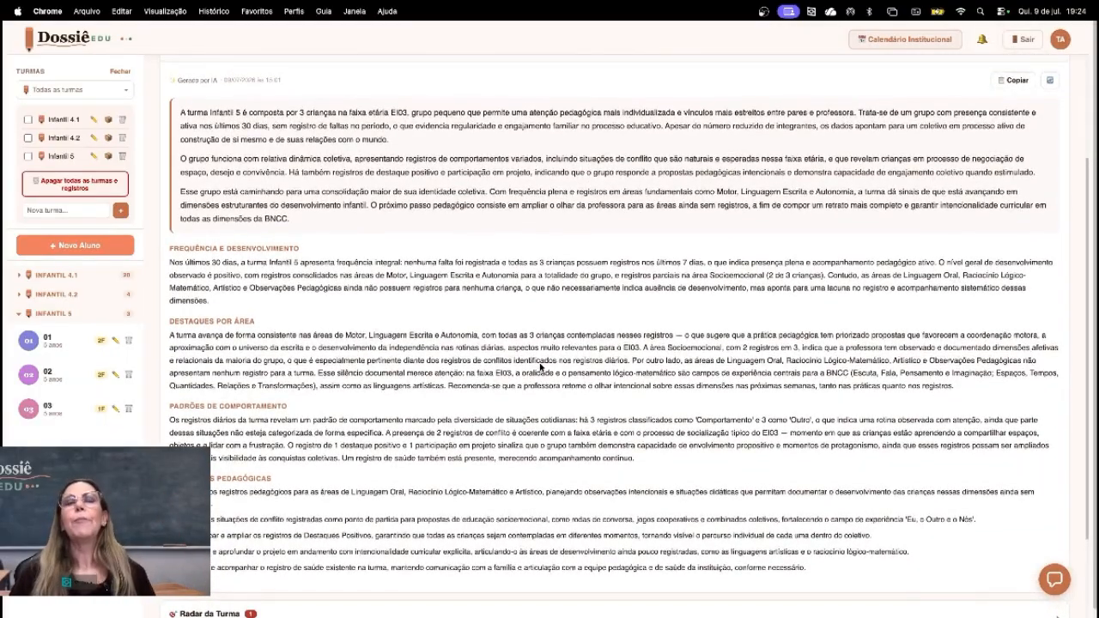
{"action": "scroll", "coordinate": [540, 367], "scroll_direction": "up", "scroll_amount": 1}
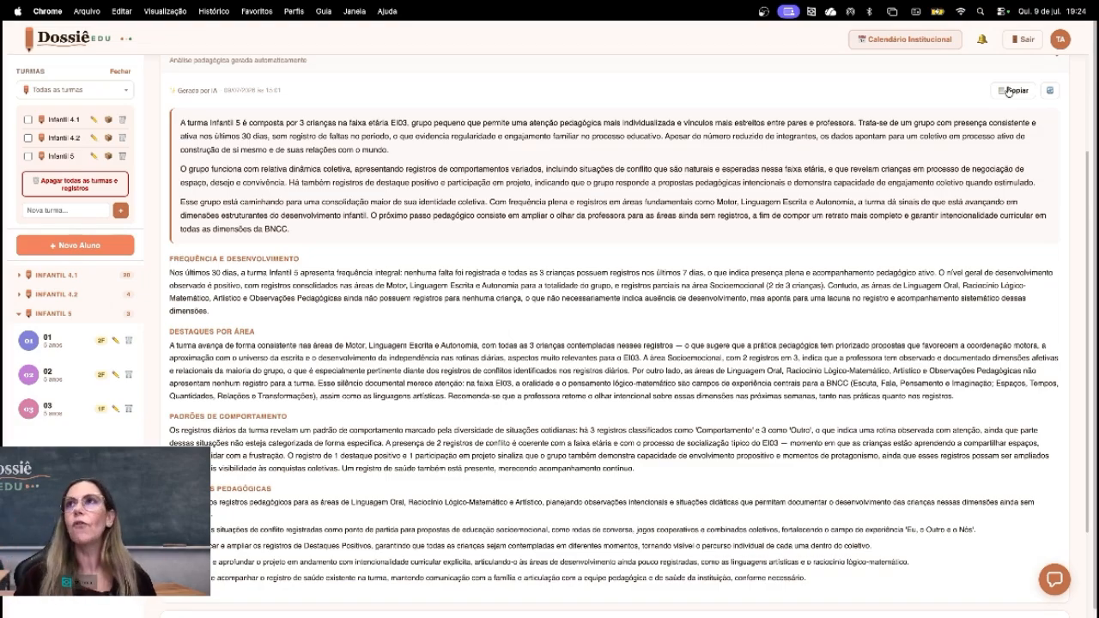
{"action": "scroll", "coordinate": [1009, 92], "scroll_direction": "up", "scroll_amount": 3}
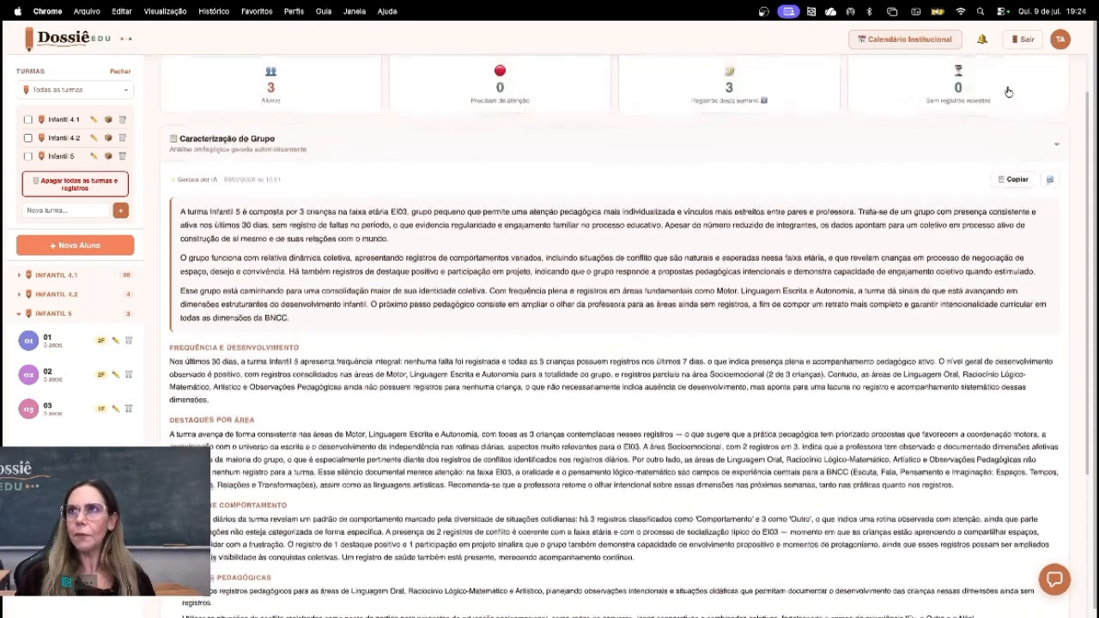
{"action": "left_click", "coordinate": [931, 157]}
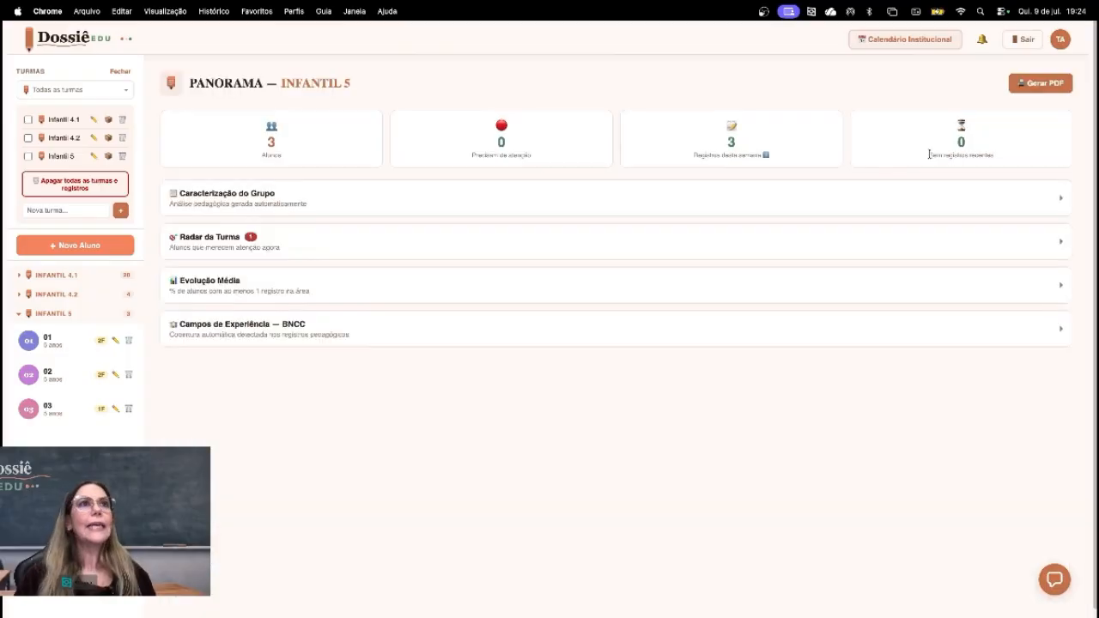
Check the Infantil 5 Radar da Turma alerts and examine the Motor, Linguagem escrita, Socioemocional and Autonomia bars in Evolução Média.
{"action": "left_click", "coordinate": [278, 239]}
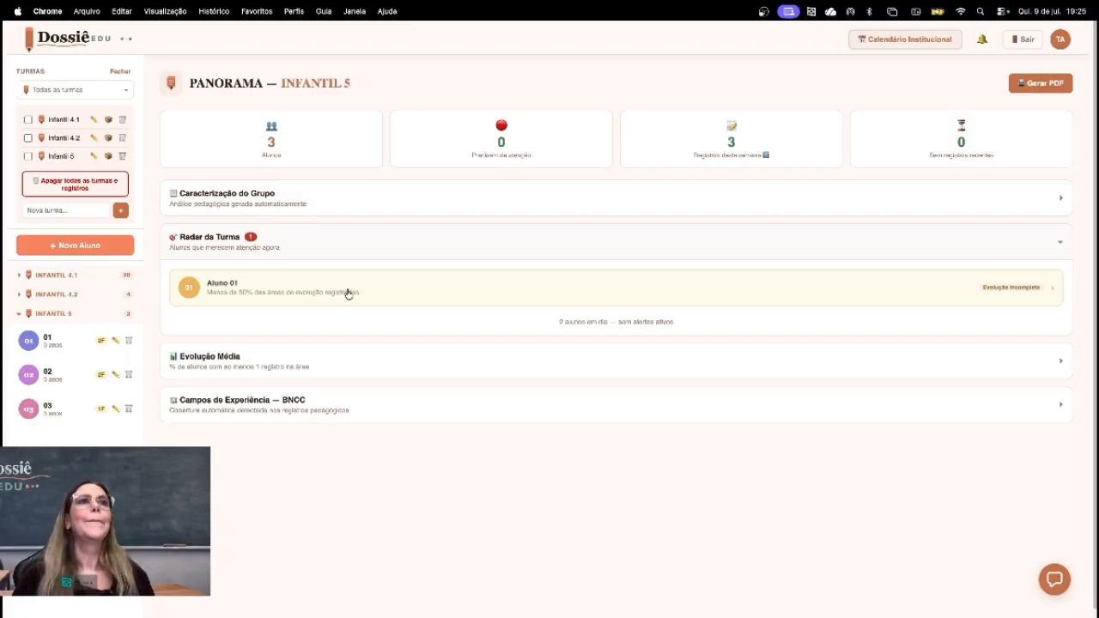
{"action": "left_click", "coordinate": [325, 249]}
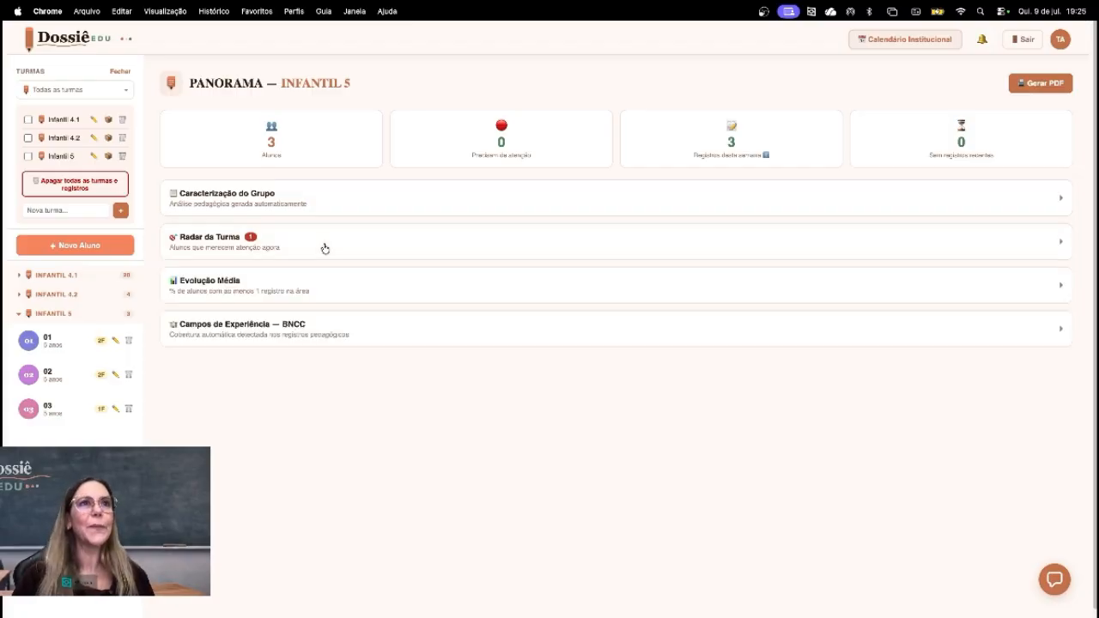
{"action": "left_click", "coordinate": [271, 291]}
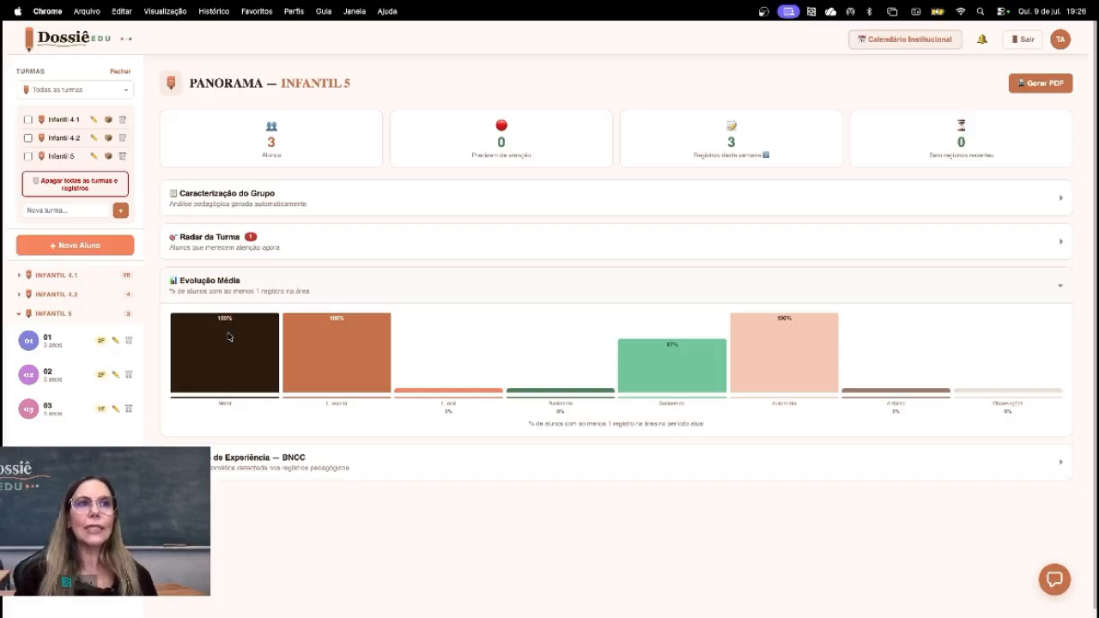
{"action": "mouse_move", "coordinate": [237, 347]}
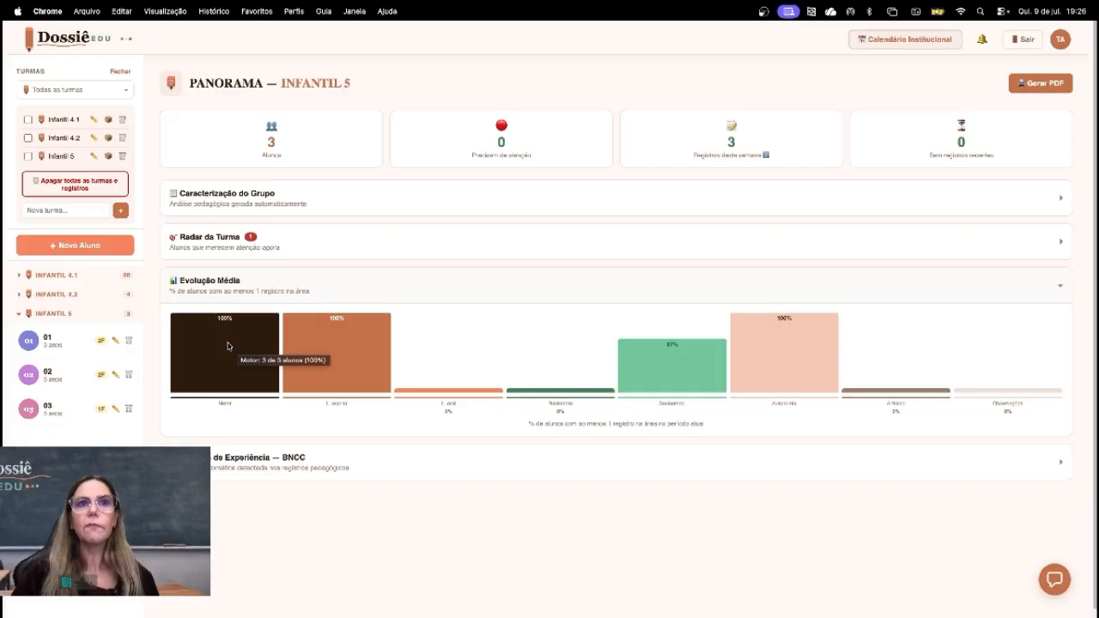
{"action": "mouse_move", "coordinate": [335, 361]}
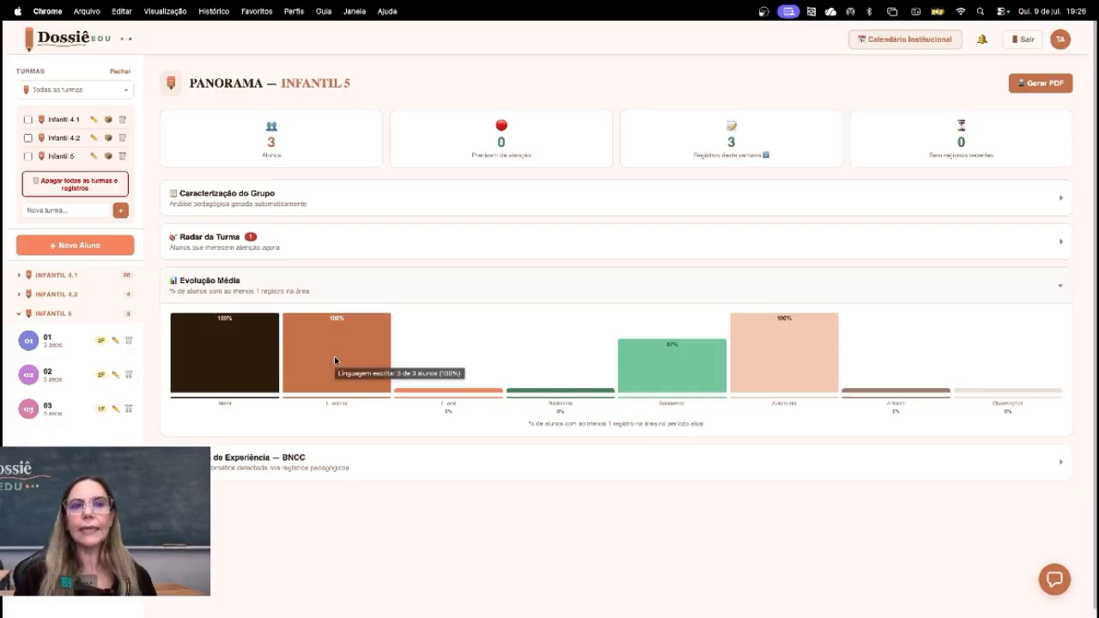
{"action": "mouse_move", "coordinate": [700, 379]}
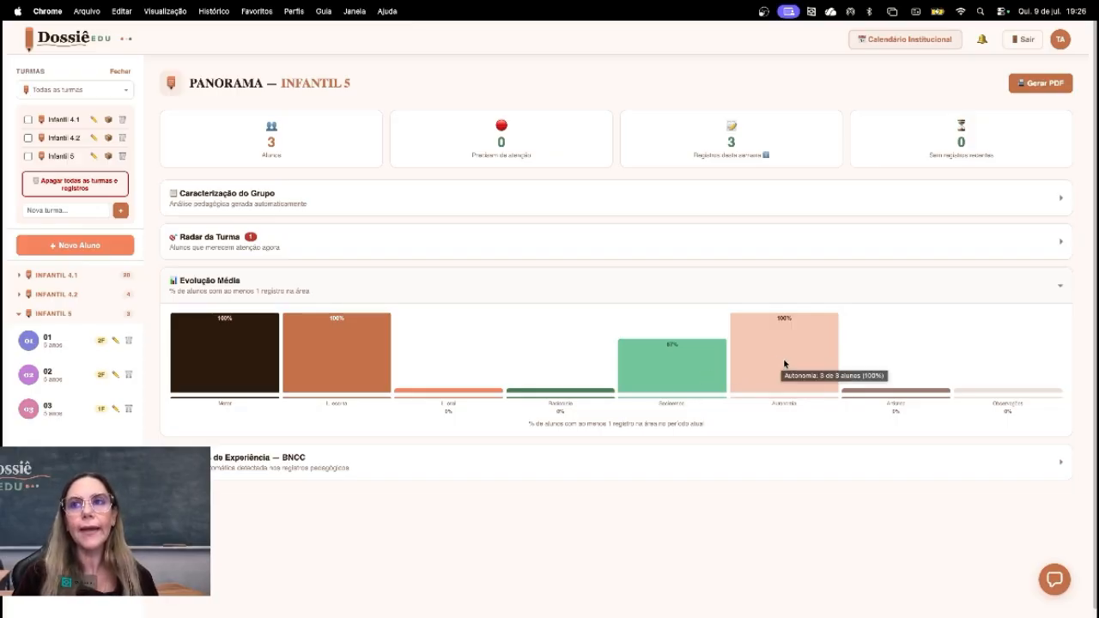
{"action": "left_click", "coordinate": [256, 292]}
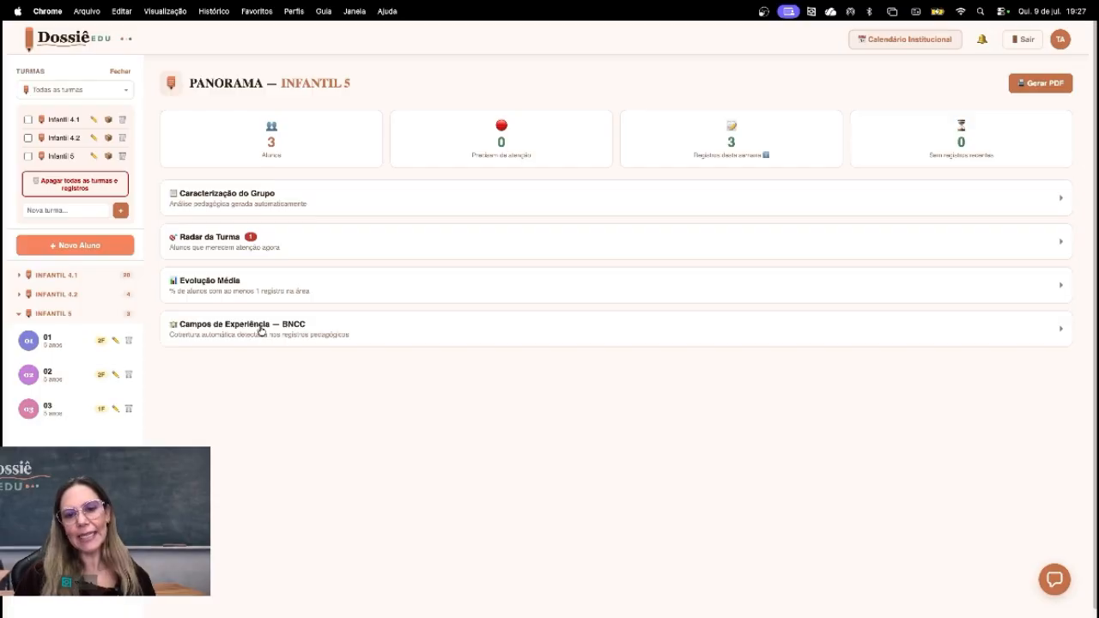
Examine the Campos de Experiência — BNCC coverage for Infantil 5, including the objectives under Escuta, fala, pensamento e imaginação.
{"action": "left_click", "coordinate": [261, 331]}
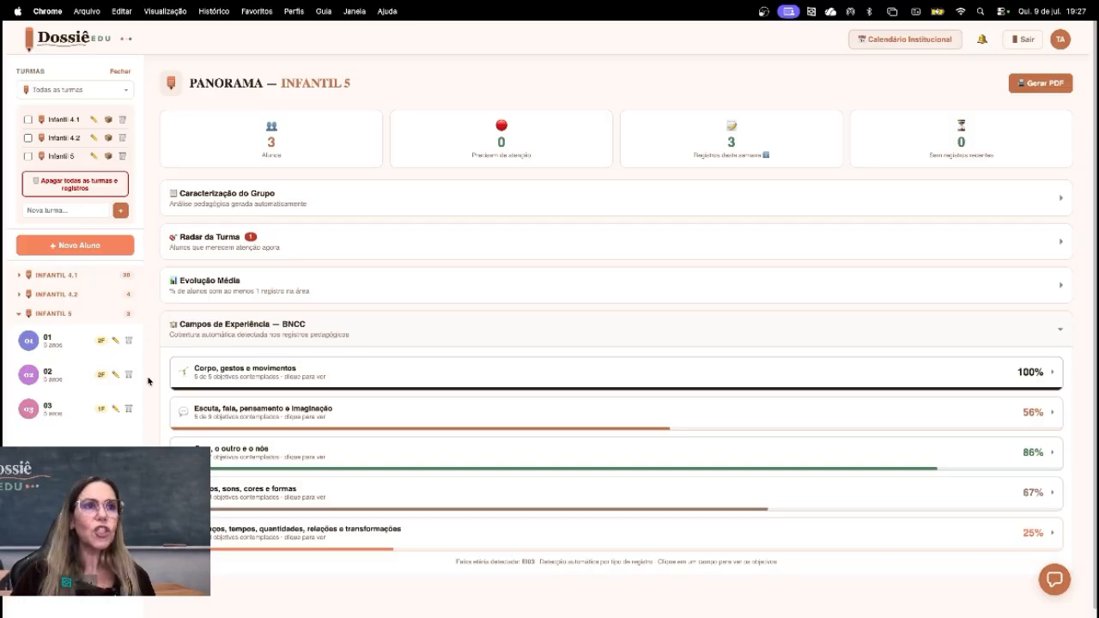
{"action": "left_click", "coordinate": [228, 423]}
{"action": "scroll", "coordinate": [227, 423], "scroll_direction": "down", "scroll_amount": 4}
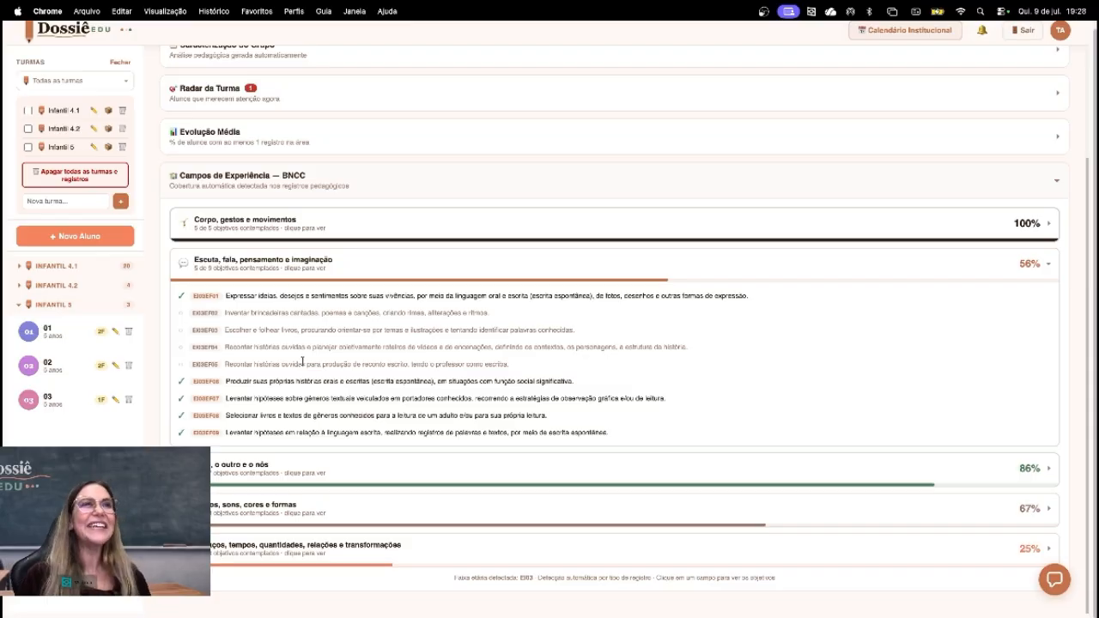
{"action": "left_click", "coordinate": [495, 261]}
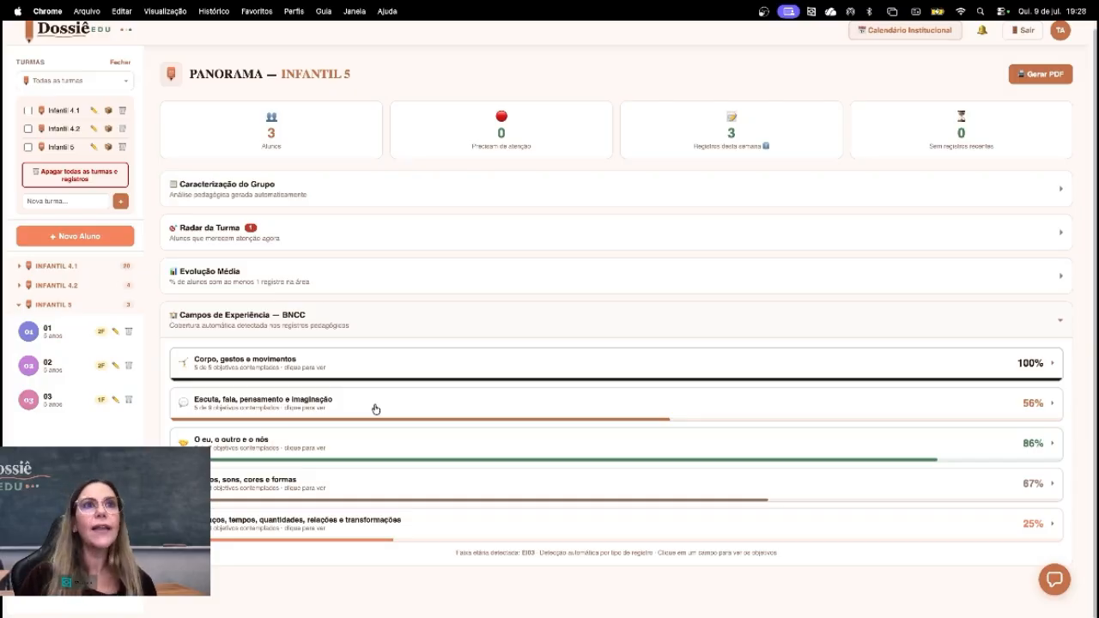
{"action": "left_click", "coordinate": [376, 327]}
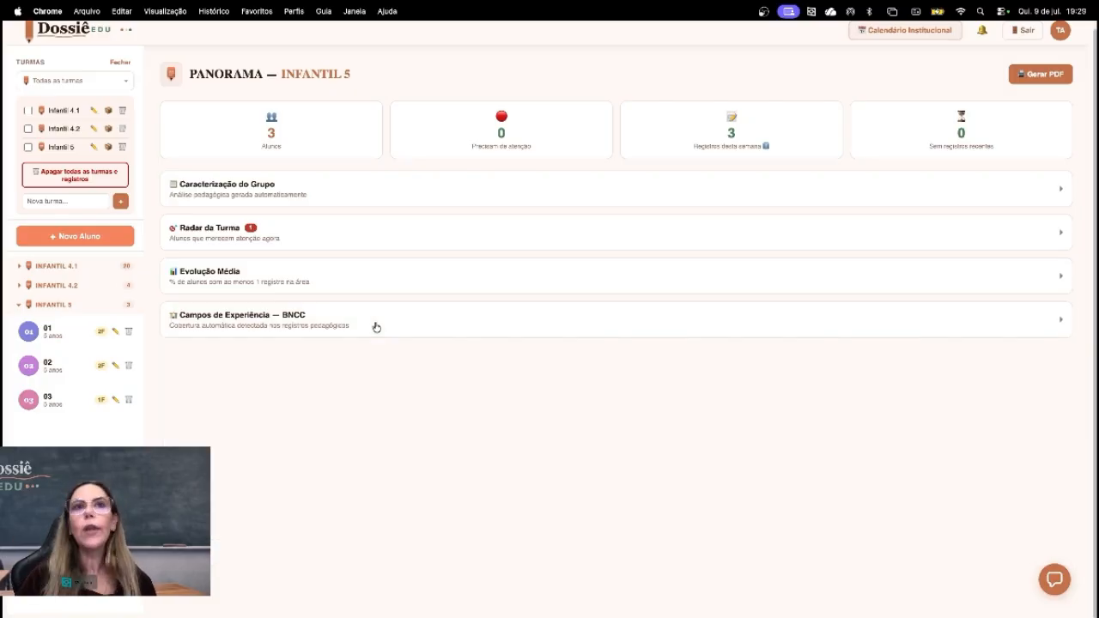
{"action": "left_click", "coordinate": [376, 327]}
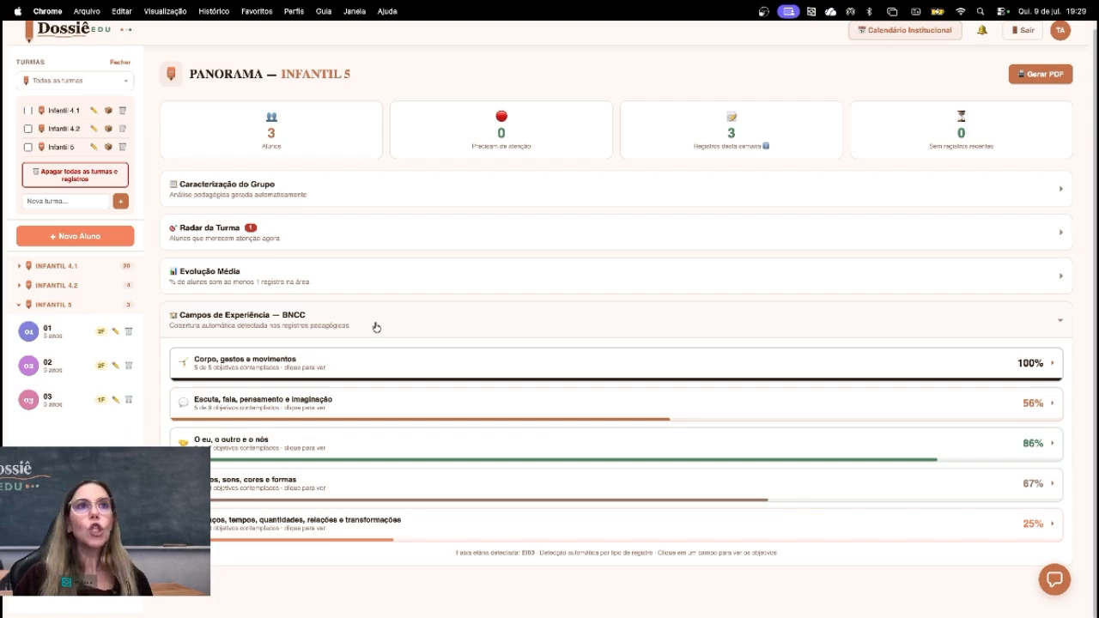
{"action": "left_click", "coordinate": [375, 328]}
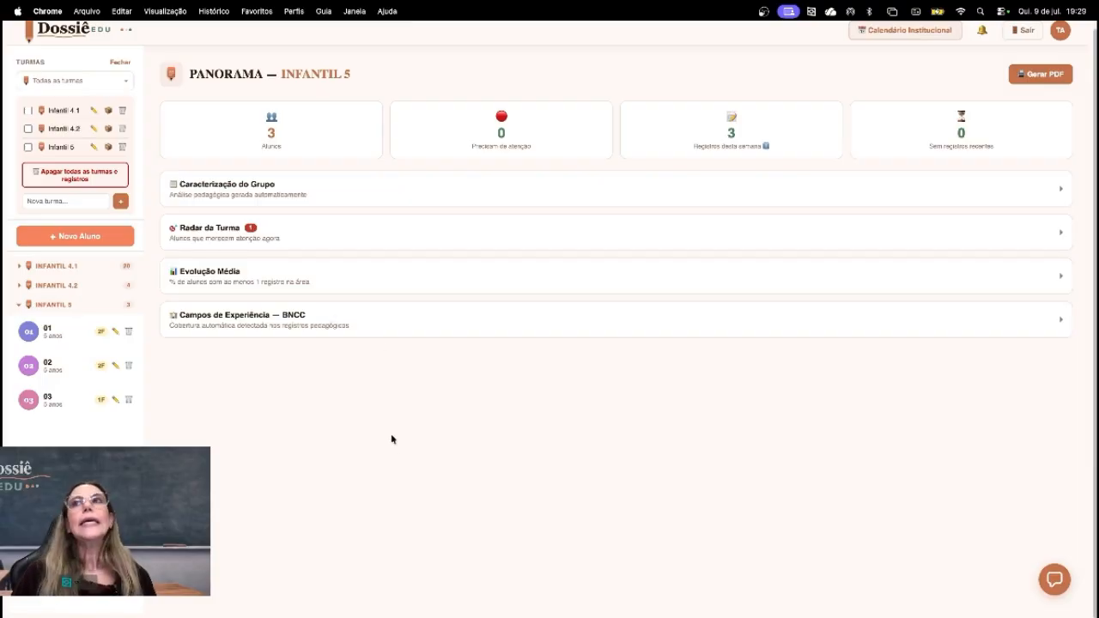
{"action": "scroll", "coordinate": [395, 452], "scroll_direction": "up", "scroll_amount": 1}
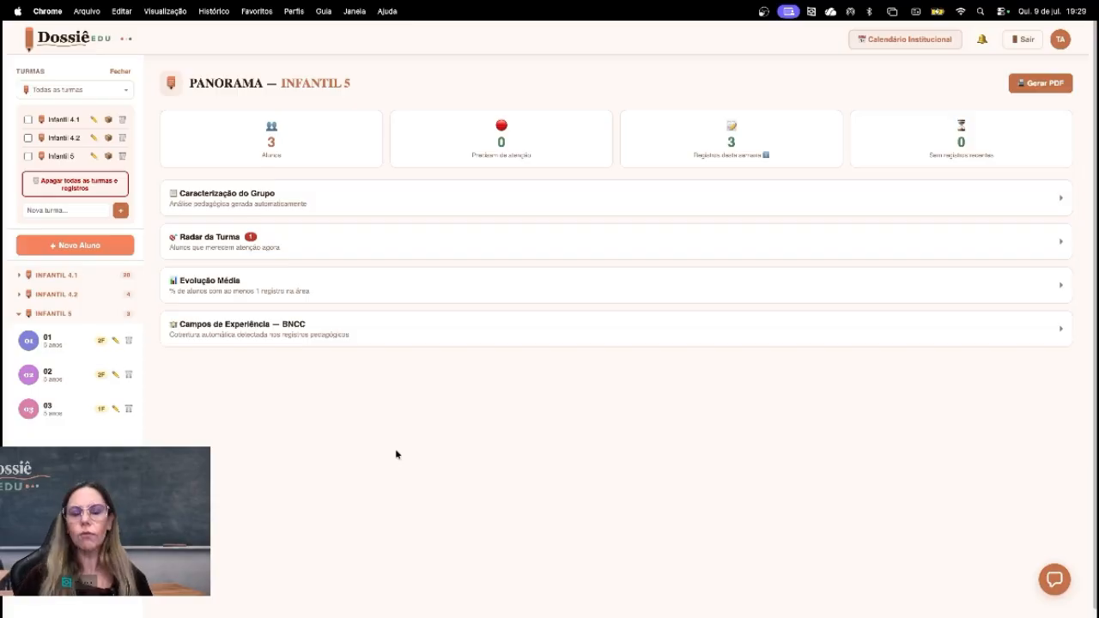
Generate the PDF report of the Infantil 5 class overview.
{"action": "left_click", "coordinate": [1034, 83]}
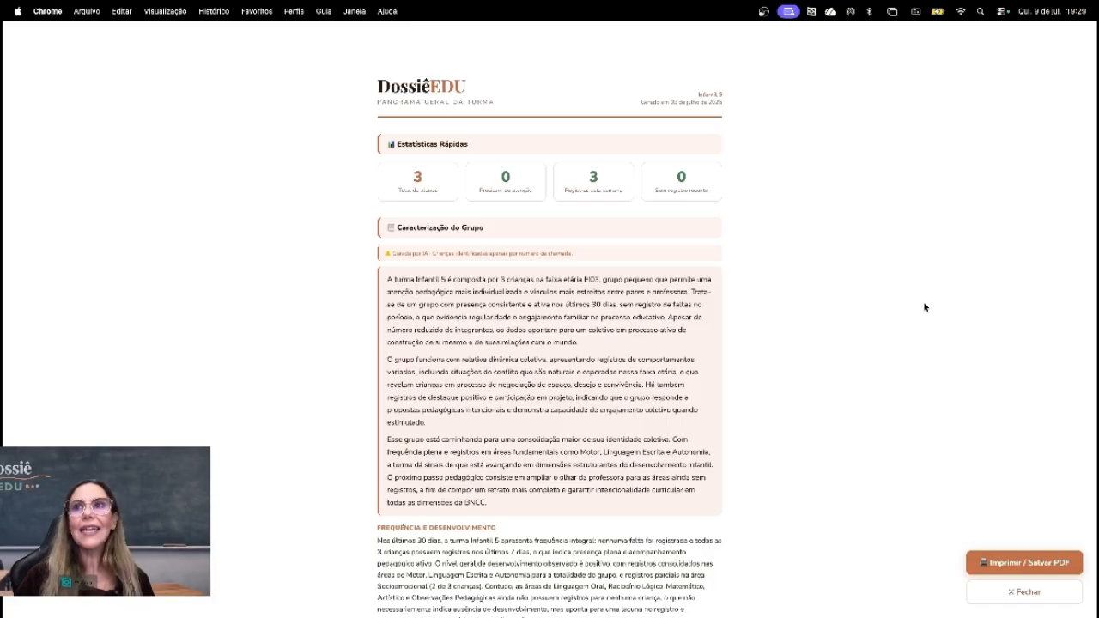
Review the Infantil 5 report from Caracterização do Grupo through Radar da Turma, Evolução Média and the BNCC fields, and close it.
{"action": "scroll", "coordinate": [925, 307], "scroll_direction": "down", "scroll_amount": 15}
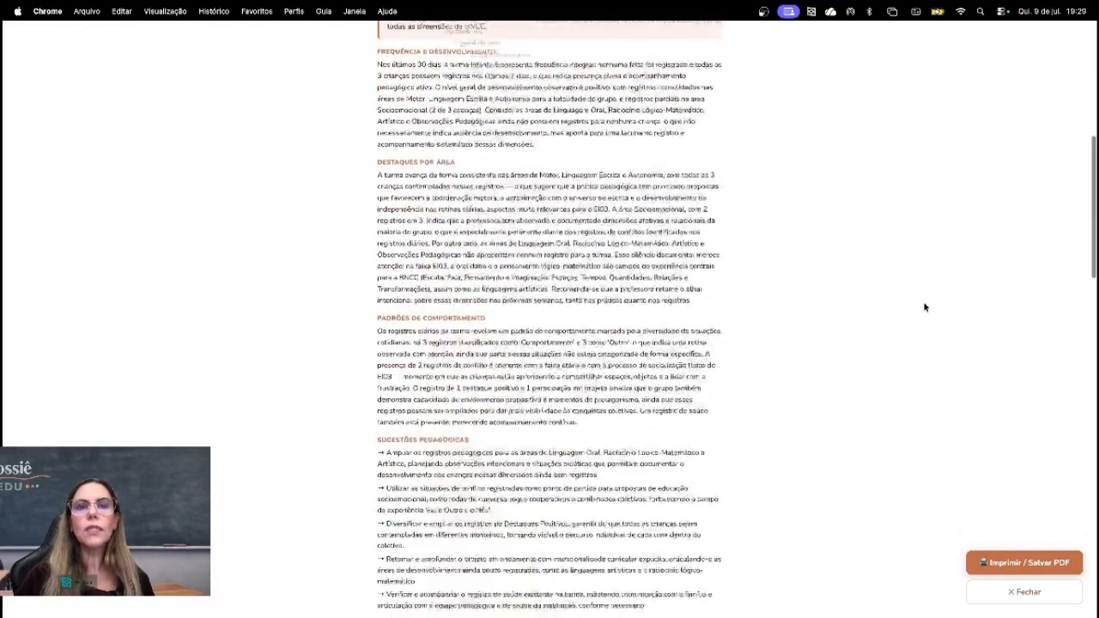
{"action": "scroll", "coordinate": [925, 308], "scroll_direction": "down", "scroll_amount": 10}
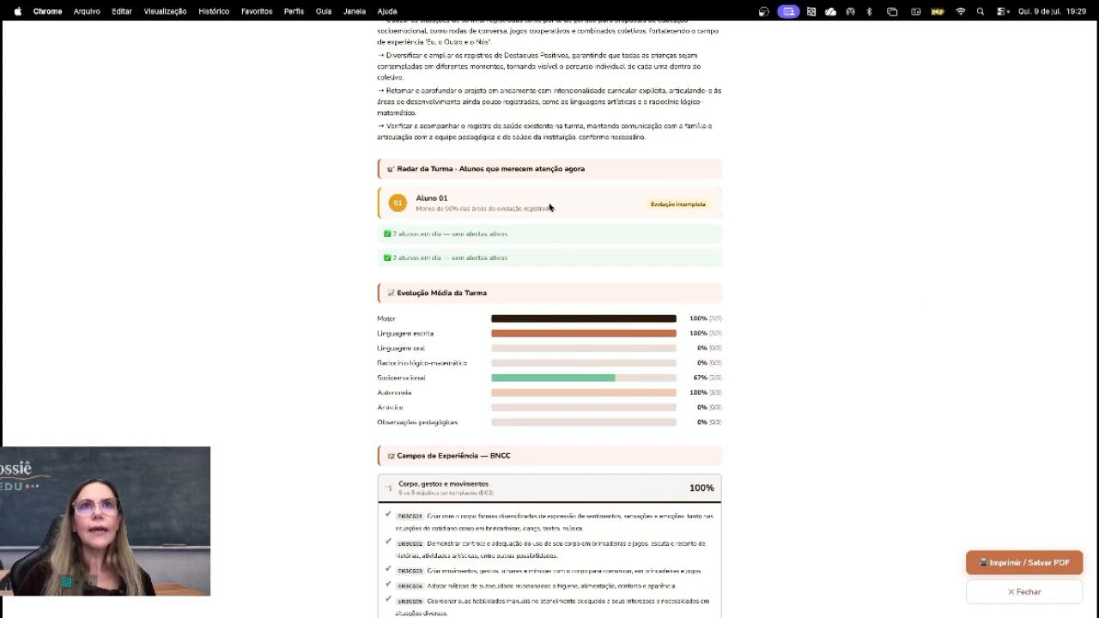
{"action": "scroll", "coordinate": [602, 244], "scroll_direction": "down", "scroll_amount": 3}
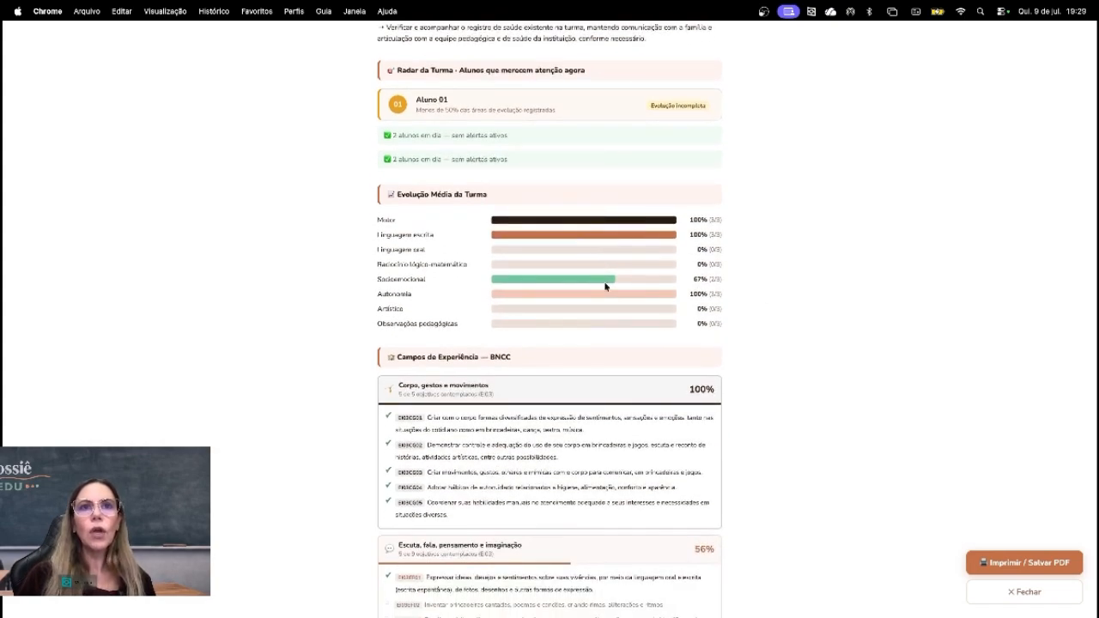
{"action": "scroll", "coordinate": [605, 283], "scroll_direction": "down", "scroll_amount": 9}
{"action": "scroll", "coordinate": [604, 283], "scroll_direction": "down", "scroll_amount": 15}
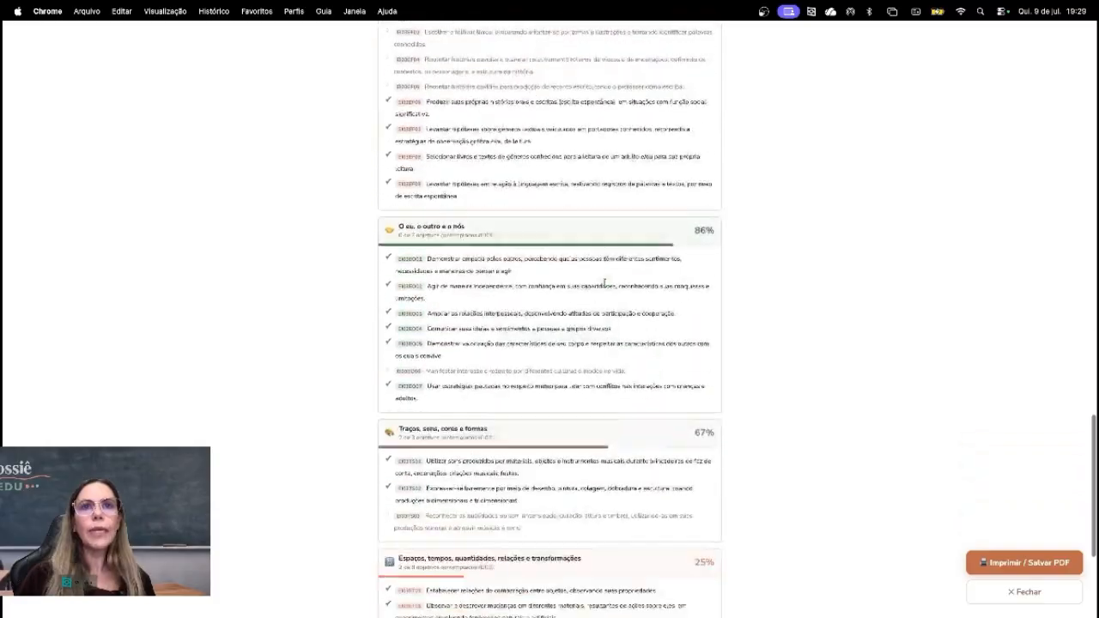
{"action": "scroll", "coordinate": [605, 286], "scroll_direction": "down", "scroll_amount": 1}
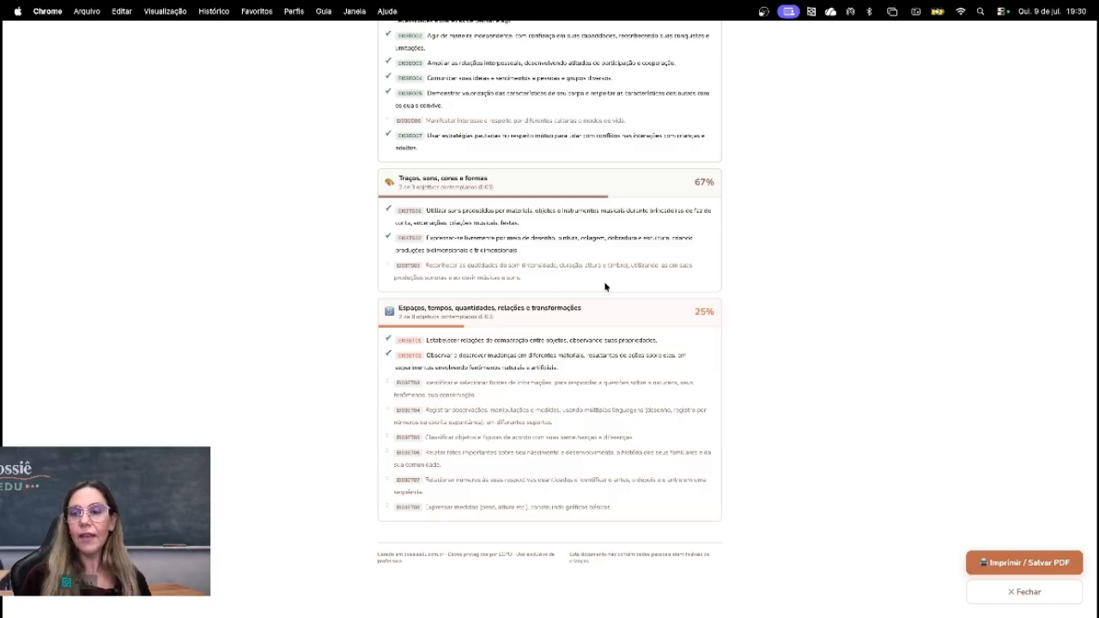
{"action": "left_click", "coordinate": [1023, 597]}
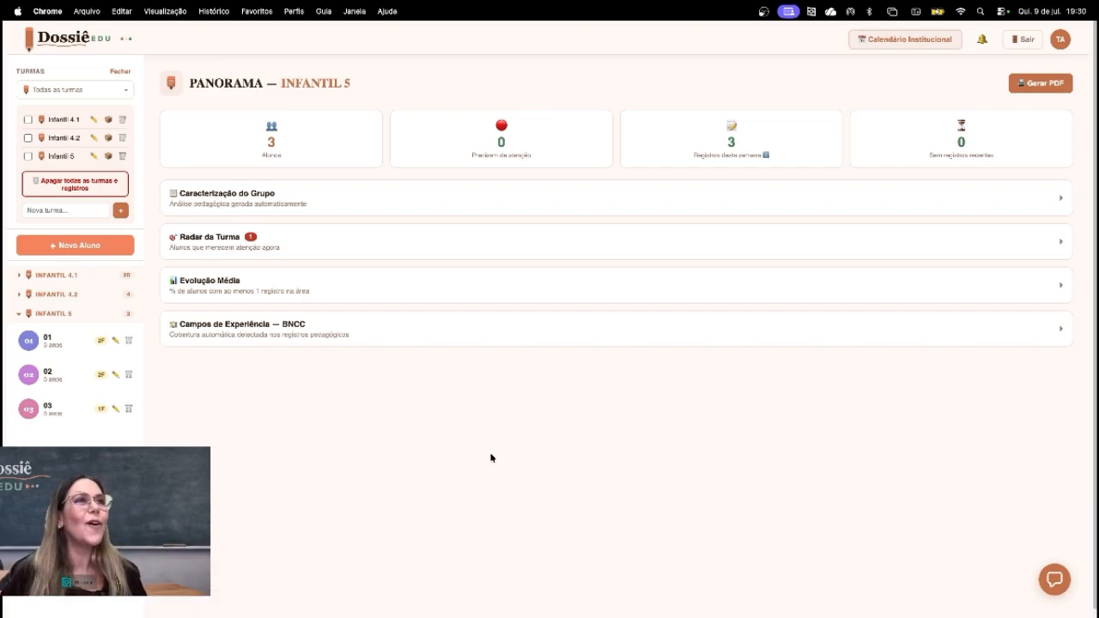
Register a justified absence on 09/07/2026 for Infantil 5 student 01, noting "atestado da dentista entregue", and expand its entry in the absence history.
{"action": "left_click", "coordinate": [47, 342]}
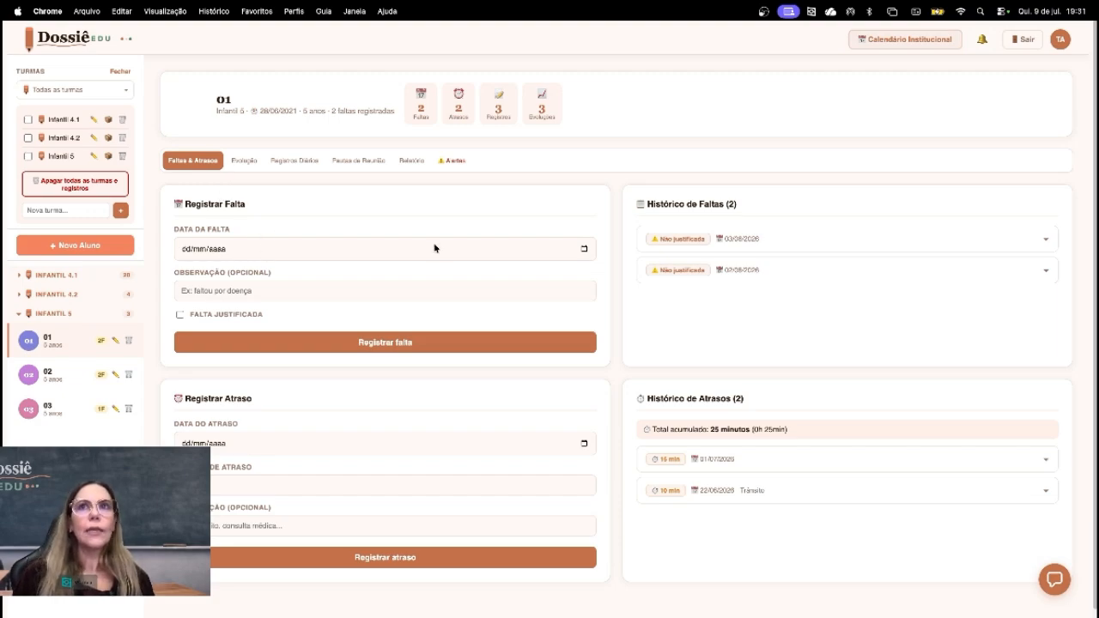
{"action": "left_click", "coordinate": [473, 258]}
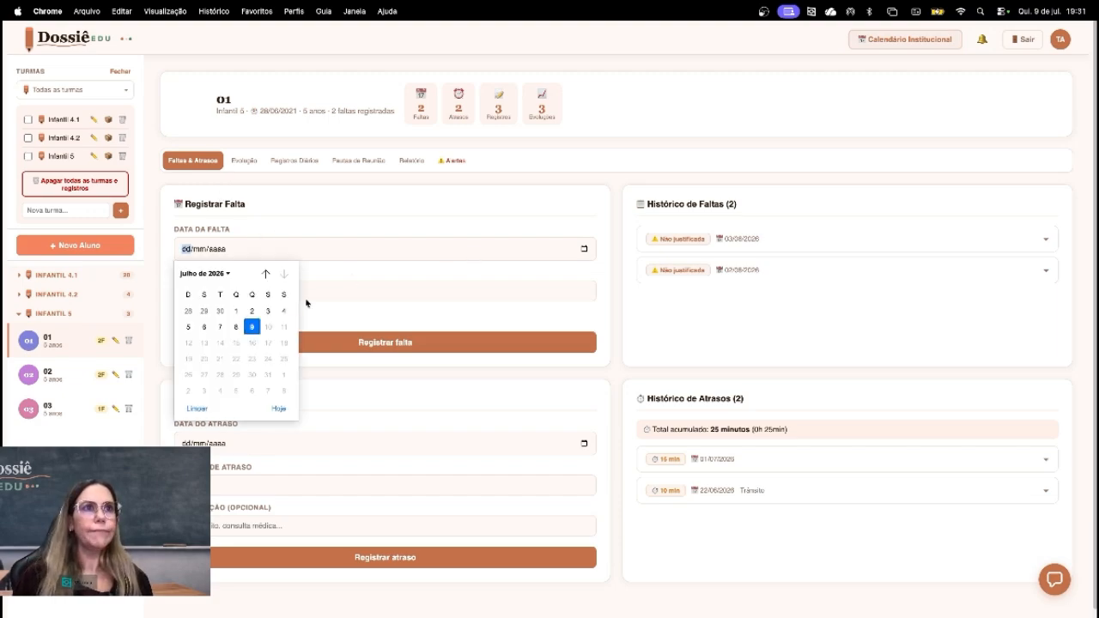
{"action": "left_click", "coordinate": [252, 328]}
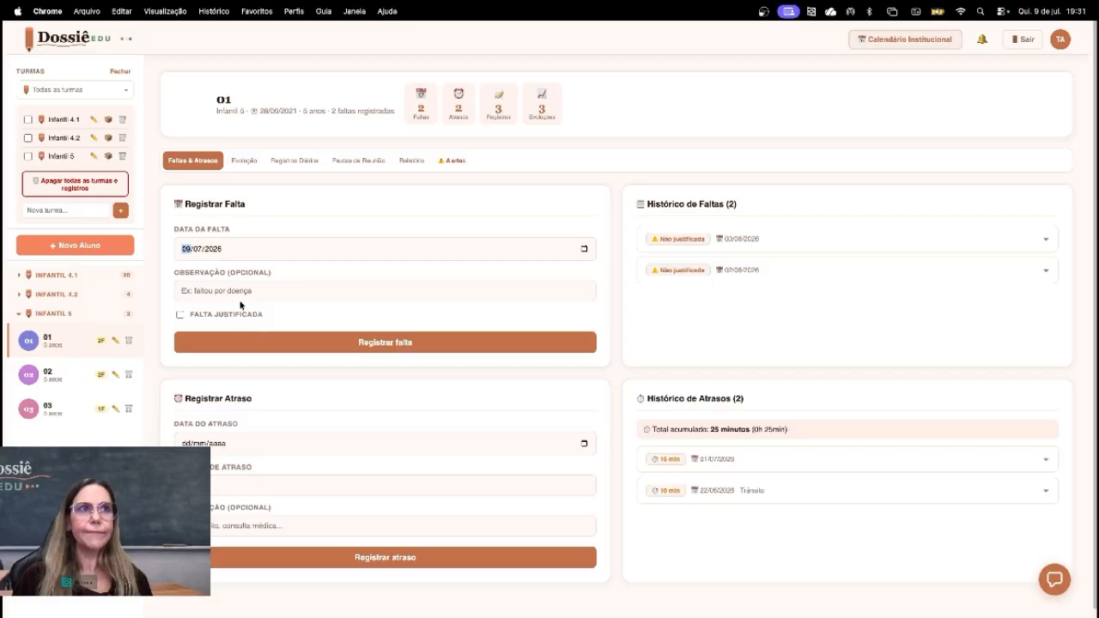
{"action": "left_click", "coordinate": [237, 293]}
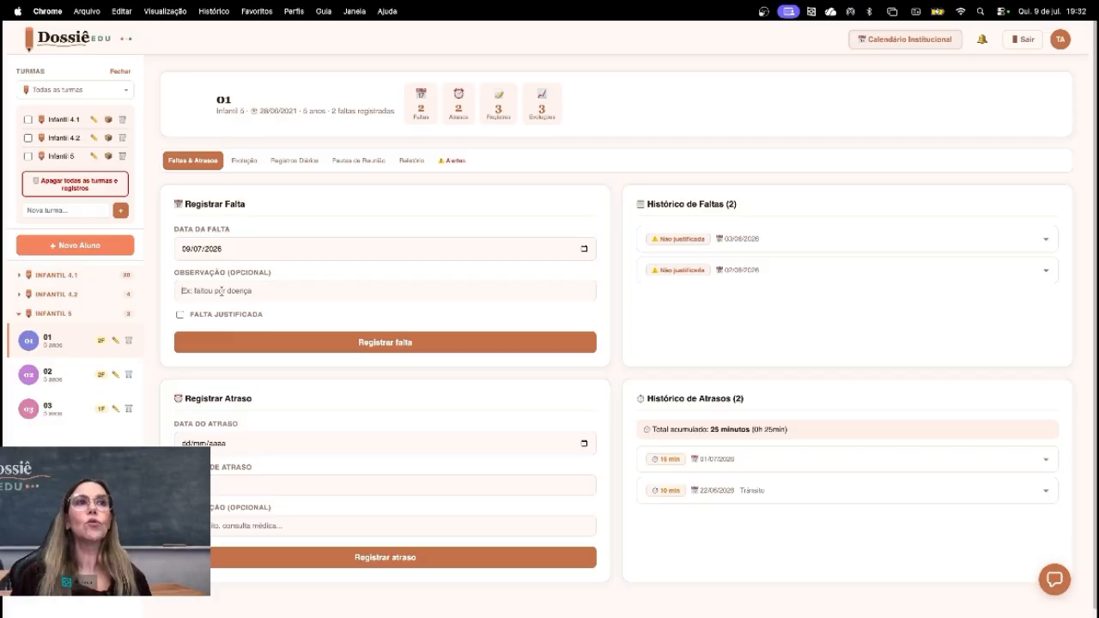
{"action": "left_click", "coordinate": [221, 291]}
{"action": "type", "text": "a"}
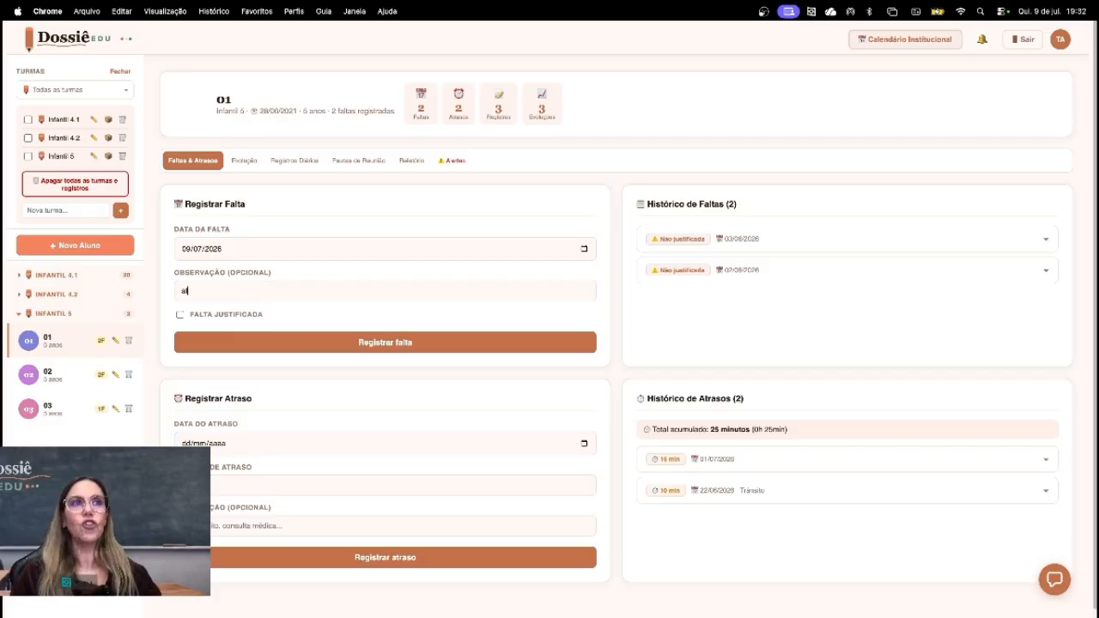
{"action": "type", "text": "testado da dentista entregue"}
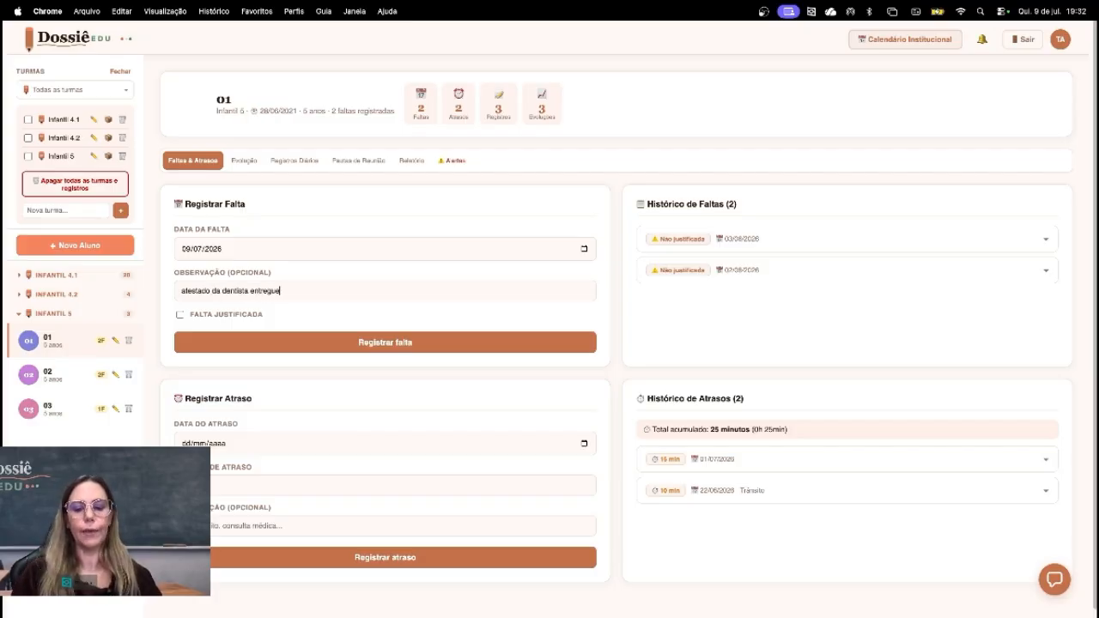
{"action": "left_click", "coordinate": [180, 316]}
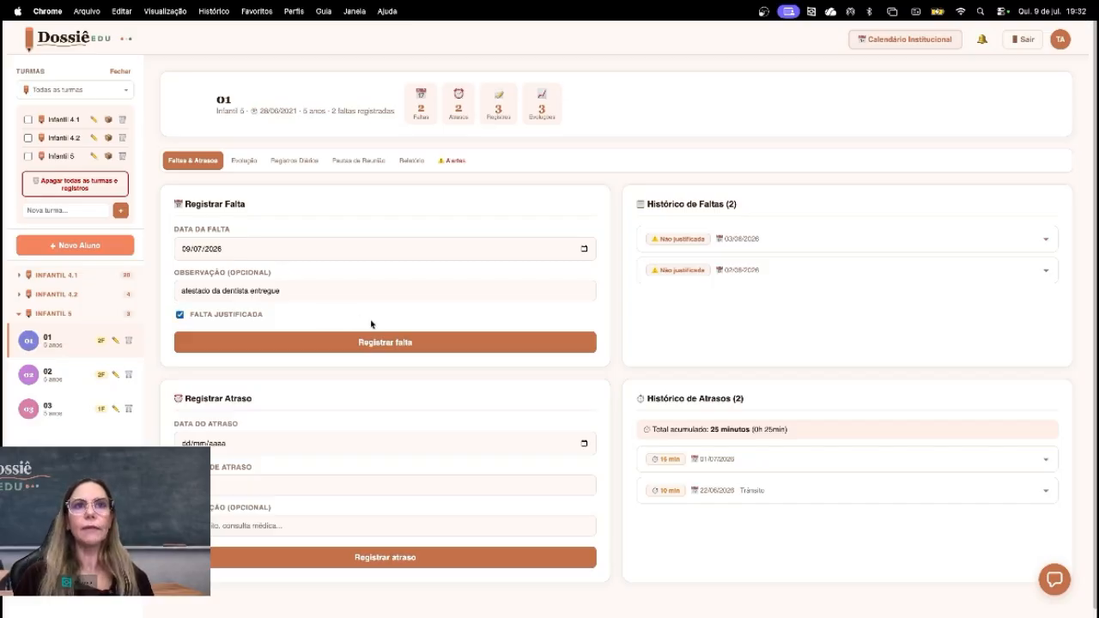
{"action": "left_click", "coordinate": [385, 343]}
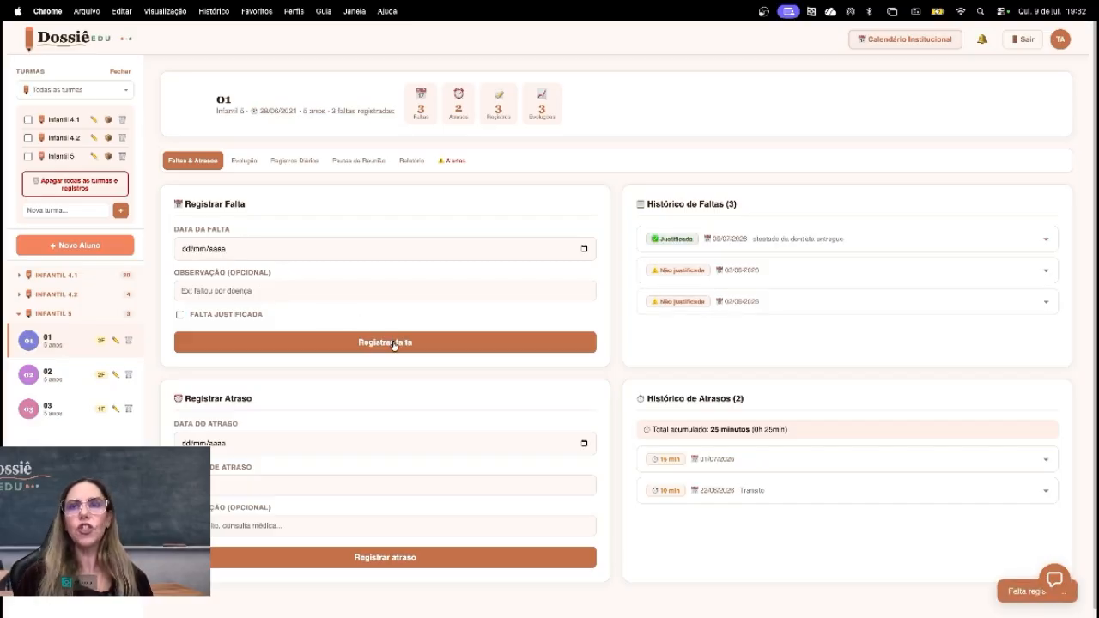
{"action": "left_click", "coordinate": [750, 310]}
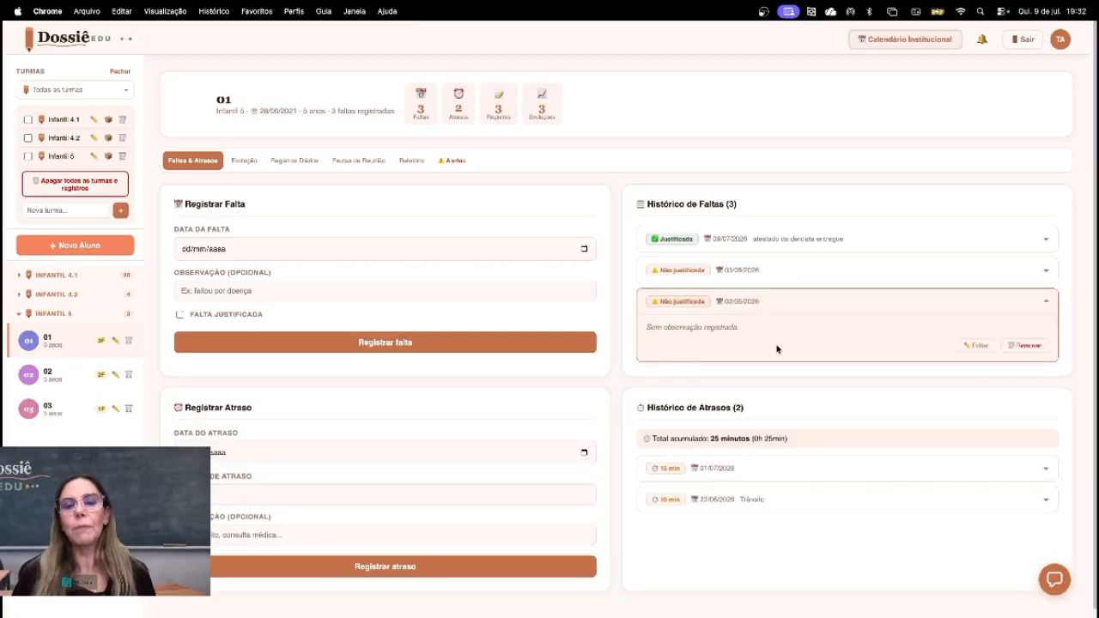
{"action": "left_click", "coordinate": [786, 245]}
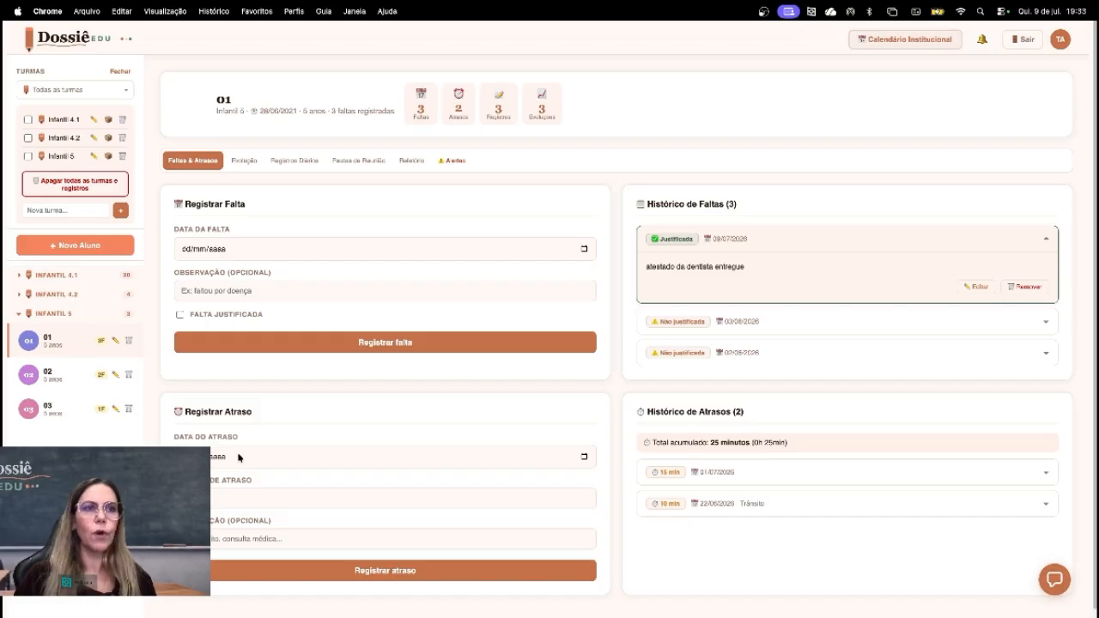
Register a 20-minute late arrival on 09/07/2026 for Infantil 5 student 02.
{"action": "left_click", "coordinate": [55, 374]}
{"action": "left_click", "coordinate": [283, 444]}
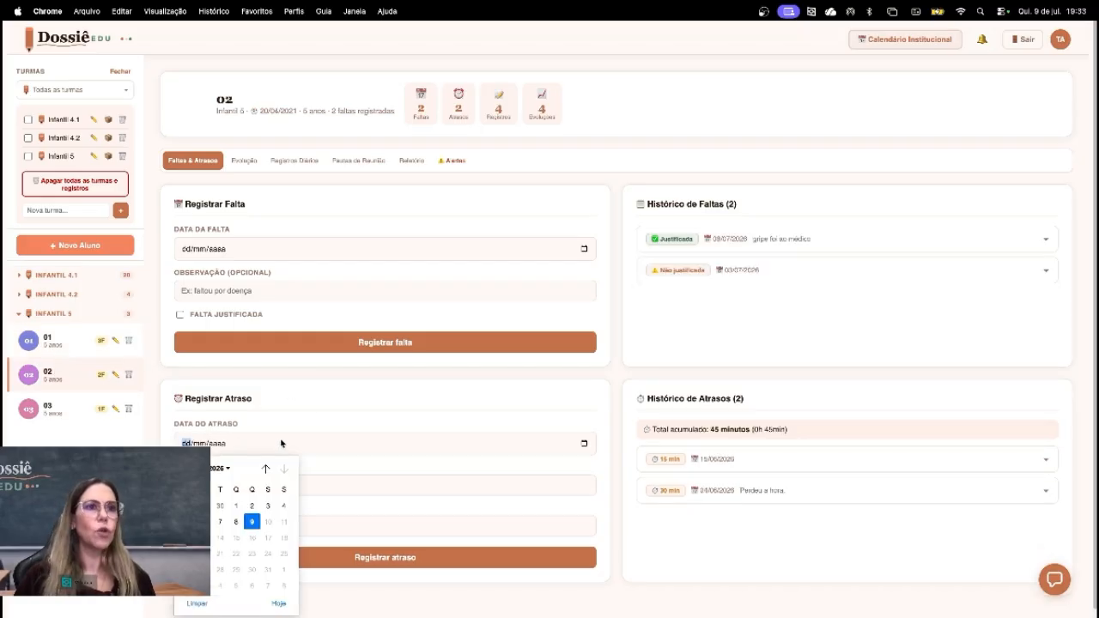
{"action": "left_click", "coordinate": [252, 522]}
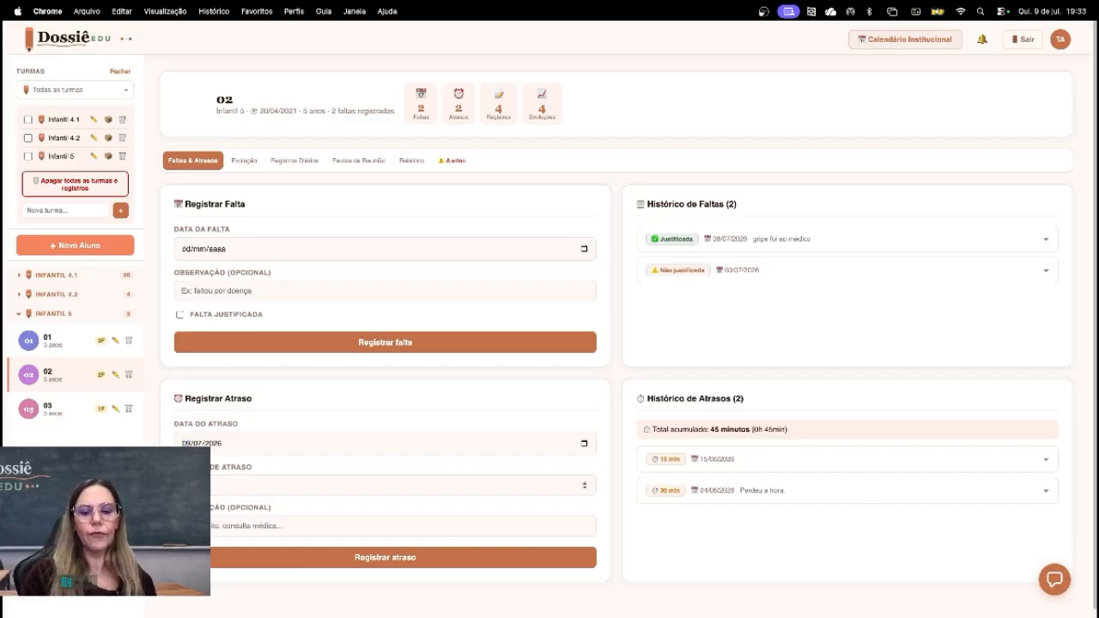
{"action": "left_click", "coordinate": [244, 560]}
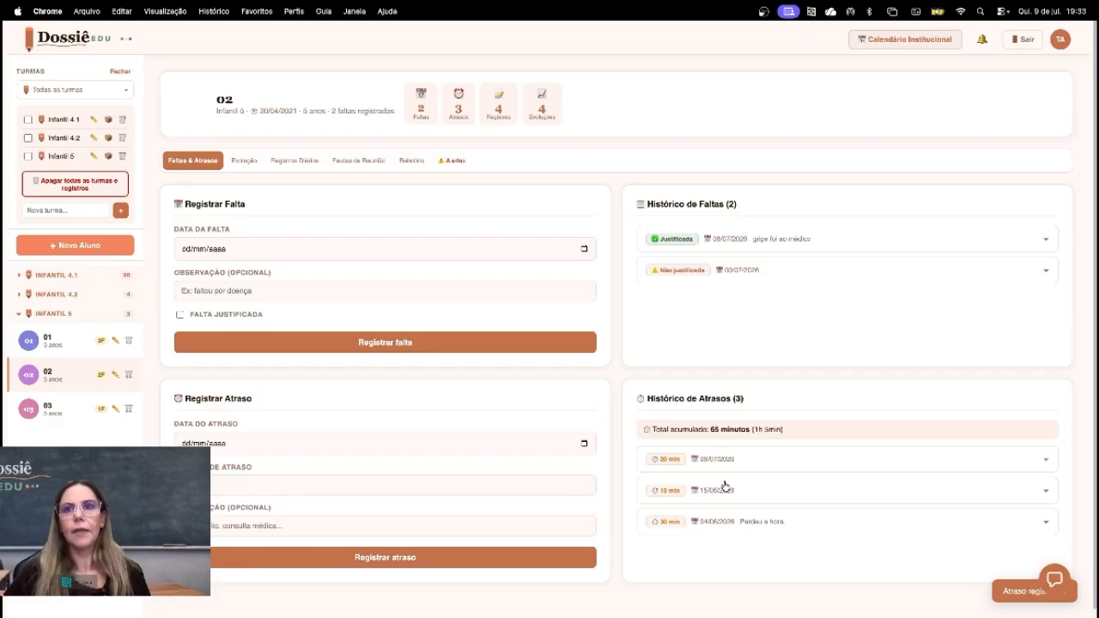
Check the details of each late arrival in student 02's history, from 09/07/2026 back to 04/06/2026.
{"action": "scroll", "coordinate": [770, 468], "scroll_direction": "down", "scroll_amount": 1}
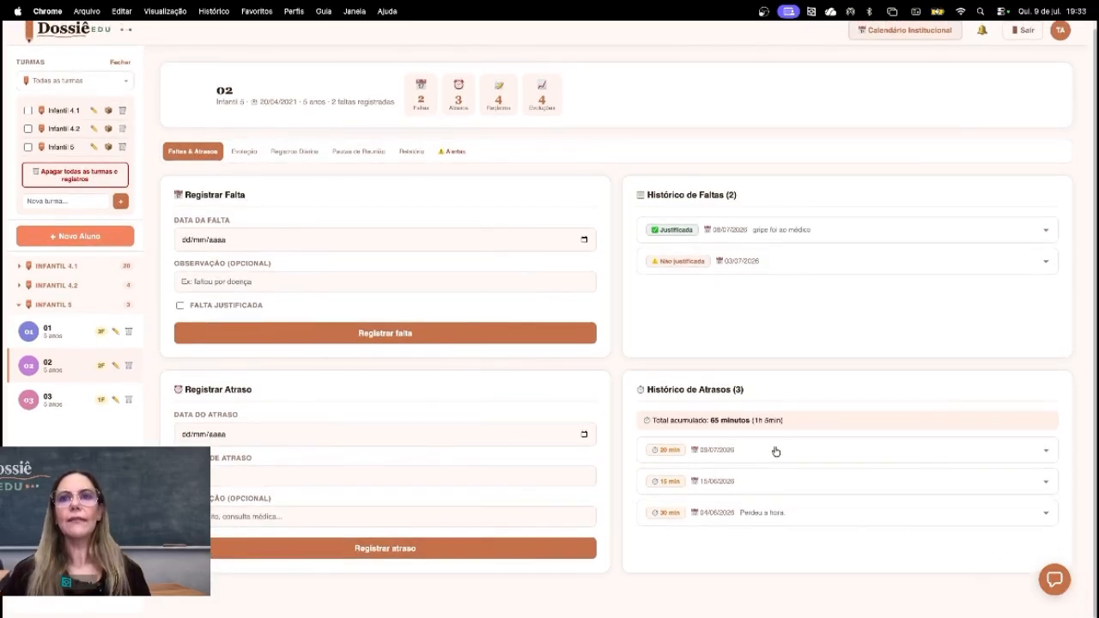
{"action": "left_click", "coordinate": [775, 453]}
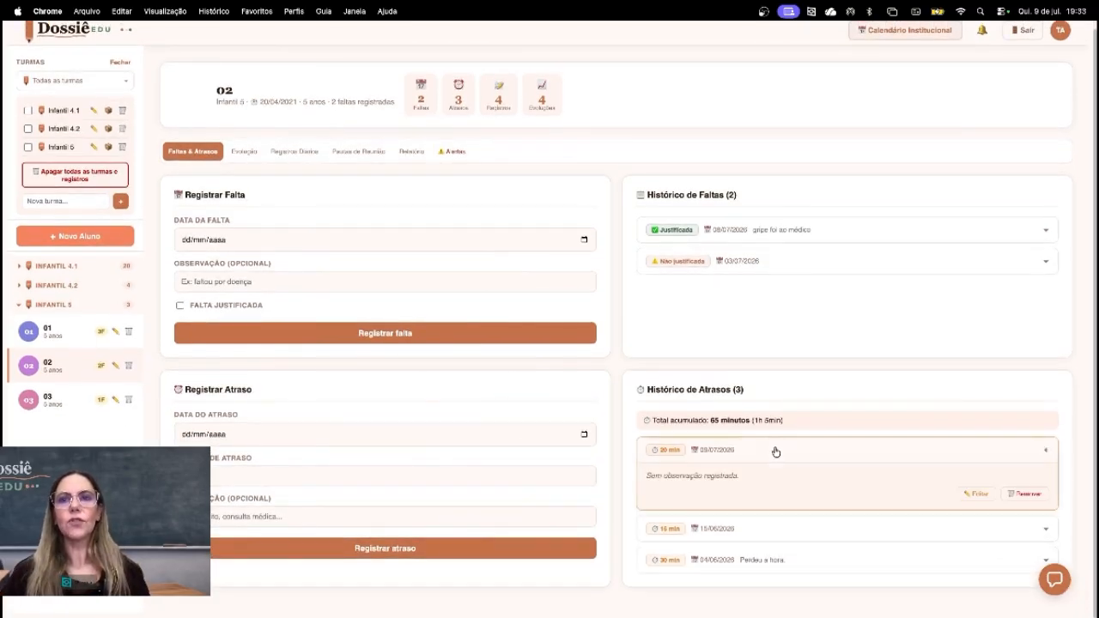
{"action": "left_click", "coordinate": [898, 537]}
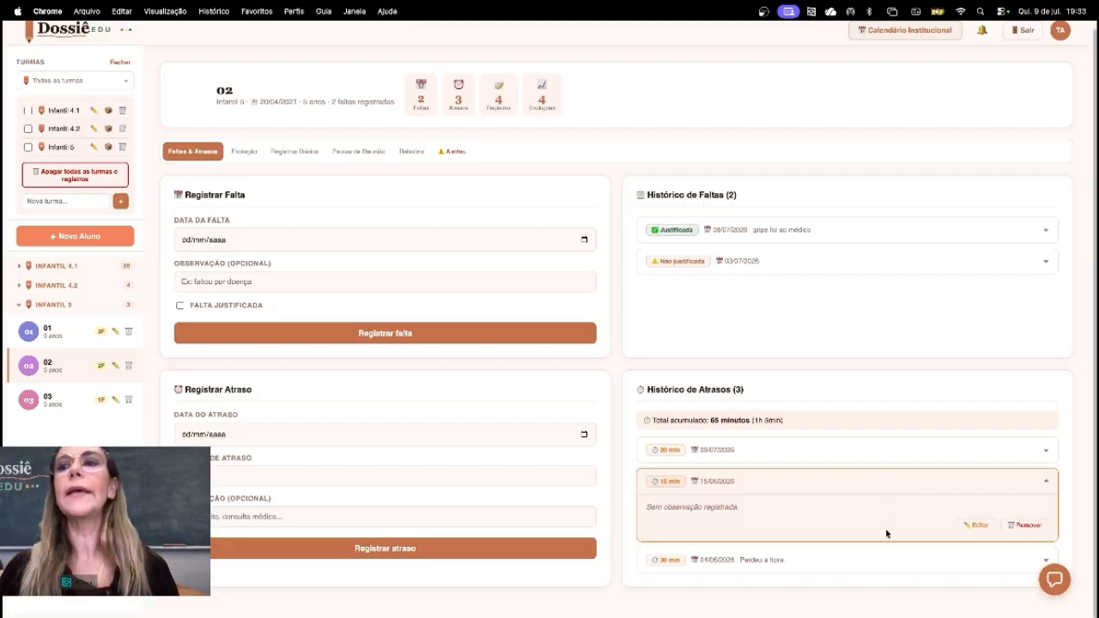
{"action": "left_click", "coordinate": [919, 564]}
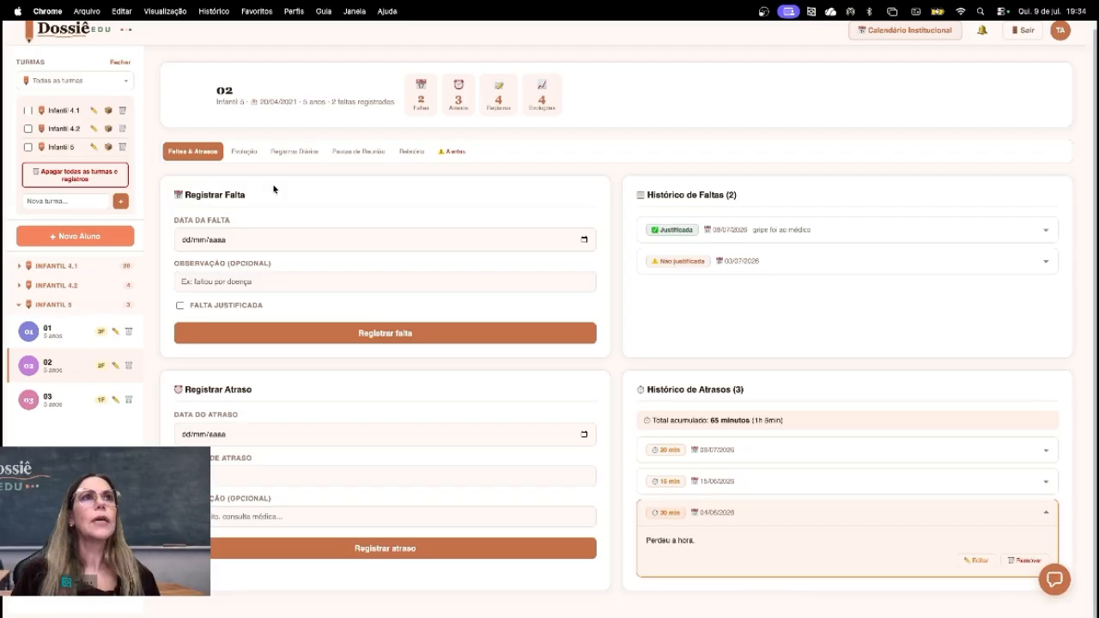
Start an evolution record for student 02 and set the development area to Raciocínio lógico-matemático.
{"action": "left_click", "coordinate": [244, 152]}
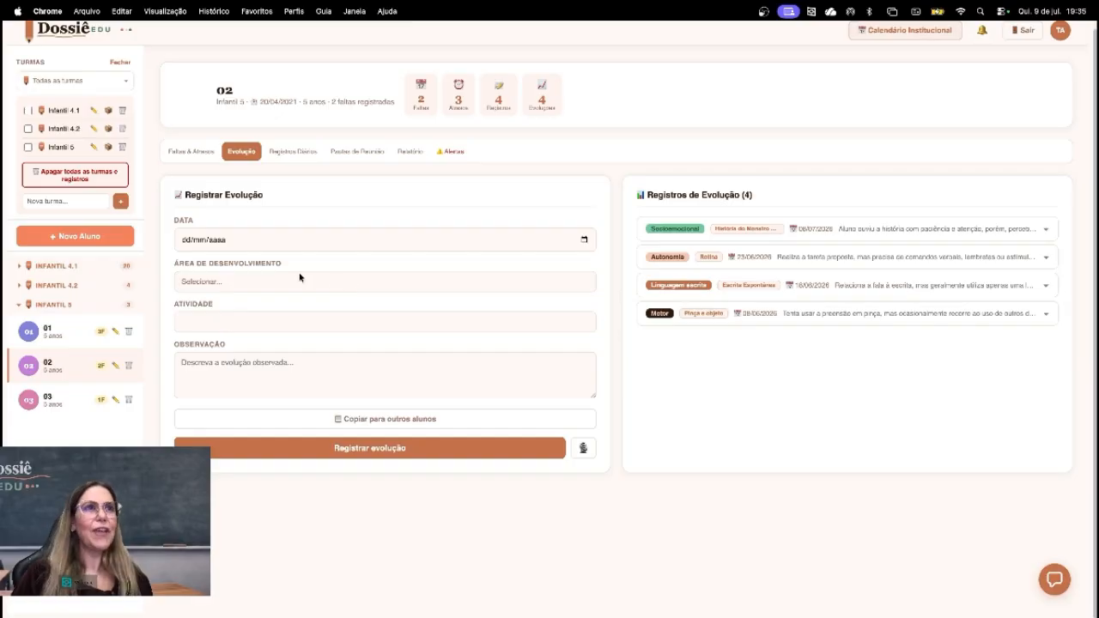
{"action": "left_click", "coordinate": [243, 288]}
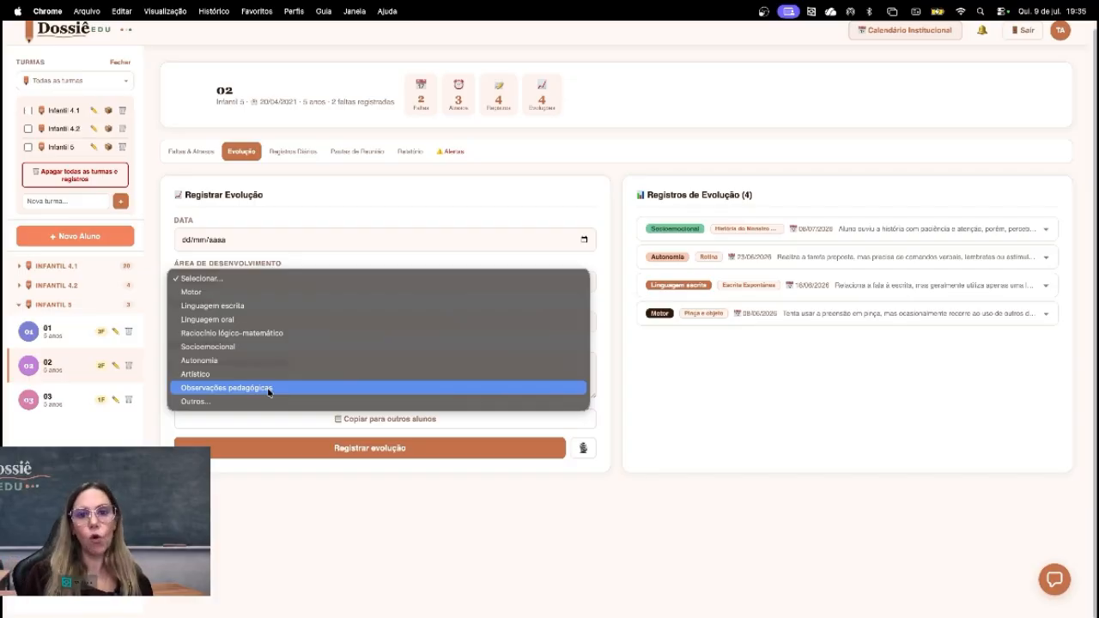
{"action": "left_click", "coordinate": [210, 403]}
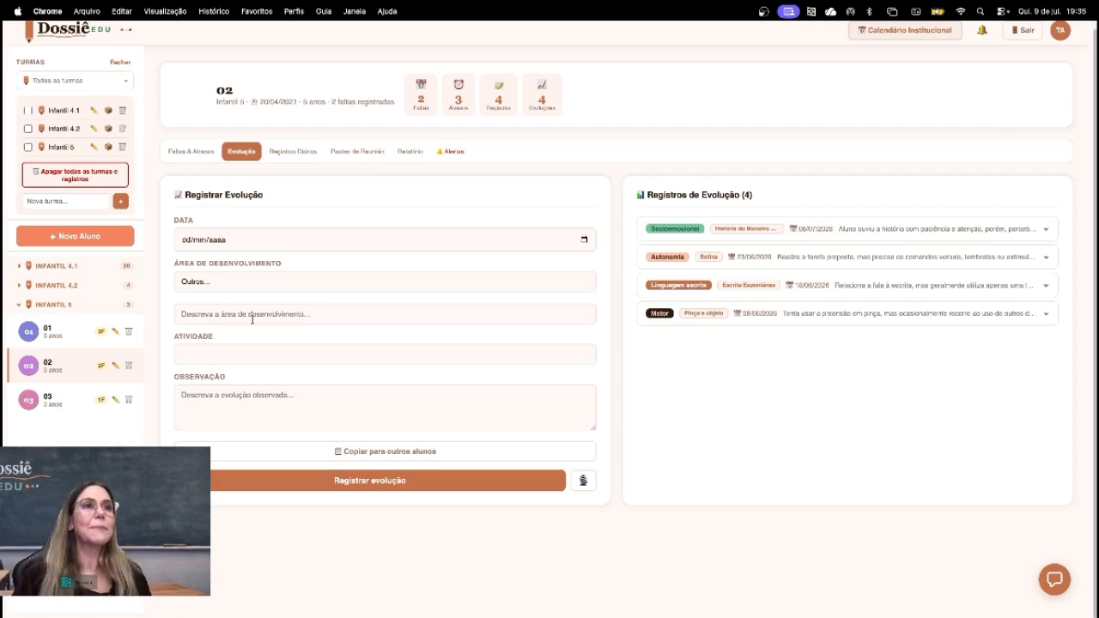
{"action": "left_click", "coordinate": [252, 282]}
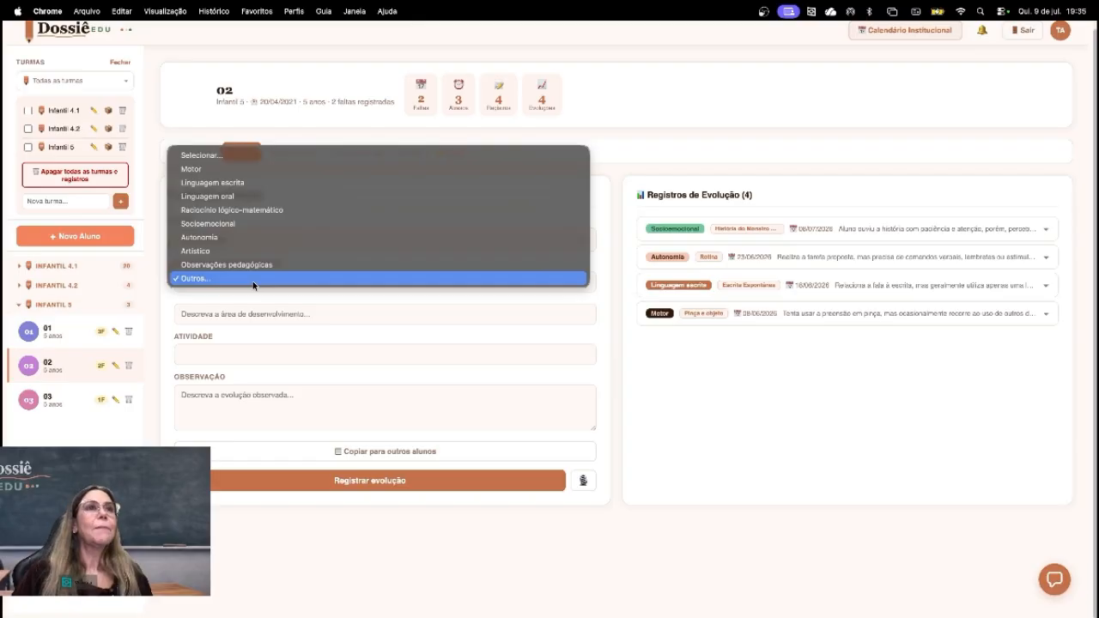
{"action": "left_click", "coordinate": [239, 211]}
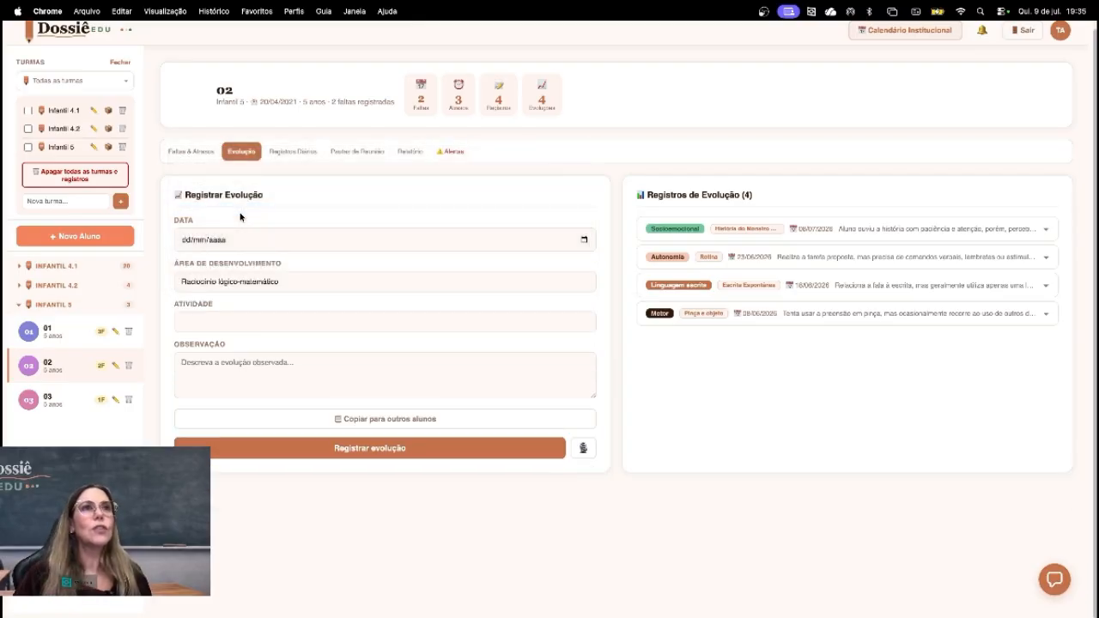
Enter "Boliche" as the activity in student 02's evolution record.
{"action": "left_click", "coordinate": [218, 321]}
{"action": "type", "text": "Boliche"}
{"action": "key", "text": "BackSpace"}
{"action": "key", "text": "BackSpace"}
{"action": "key", "text": "BackSpace"}
{"action": "key", "text": "BackSpace"}
{"action": "type", "text": "ica"}
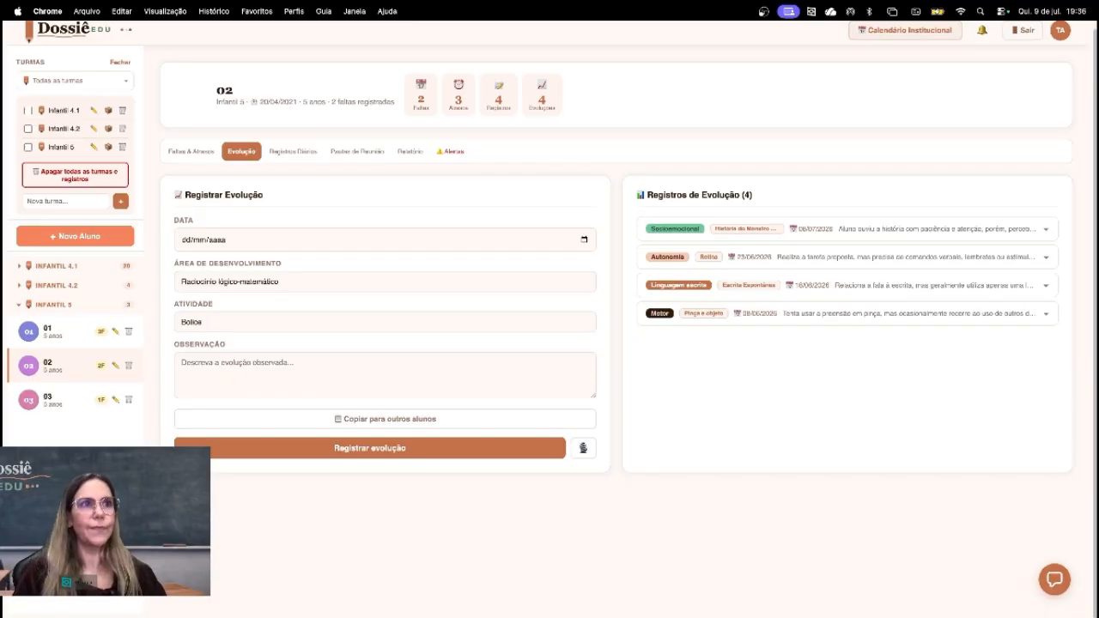
{"action": "key", "text": "BackSpace"}
{"action": "type", "text": "he"}
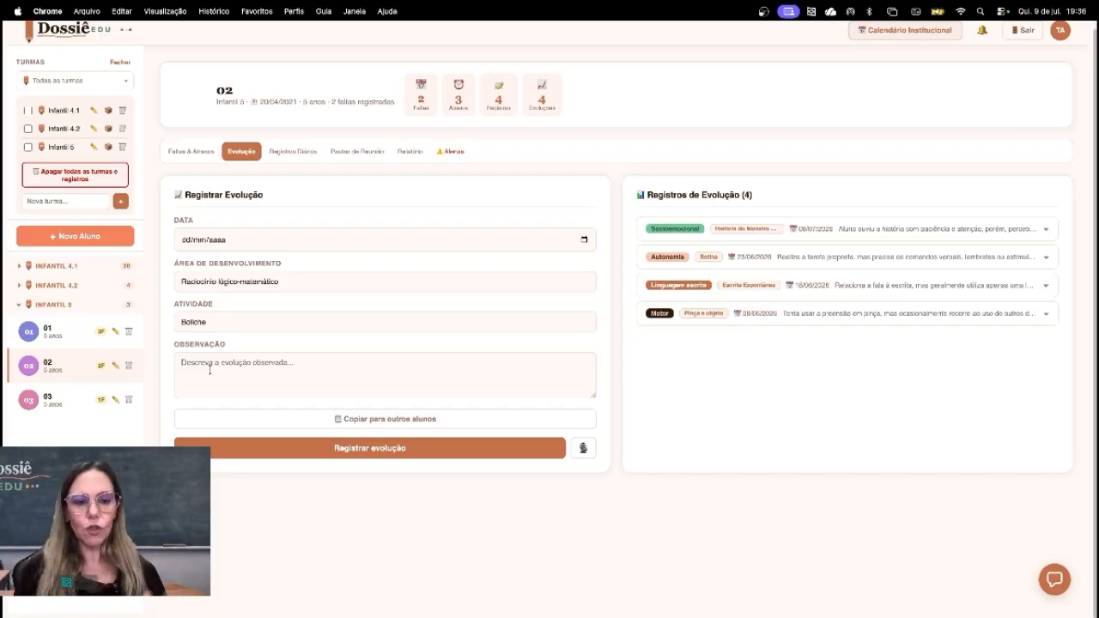
Begin student 02's Boliche observation with the sentence "Avalia a idstância ajustando a força da bola.".
{"action": "left_click", "coordinate": [210, 369]}
{"action": "type", "text": "Avalia"}
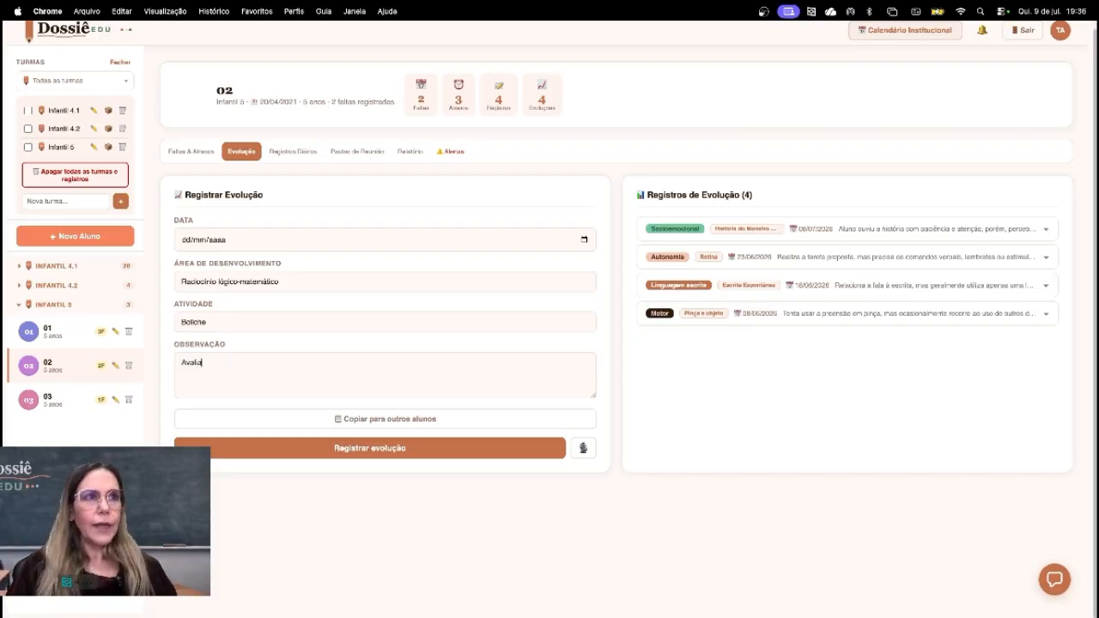
{"action": "type", "text": " a id"}
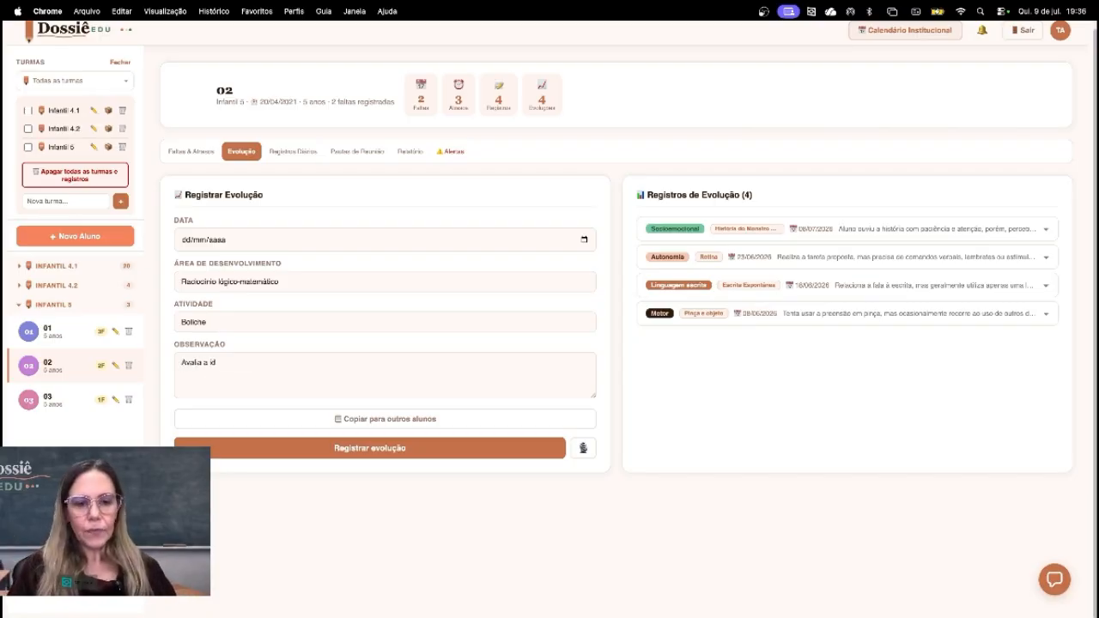
{"action": "type", "text": "stânc"}
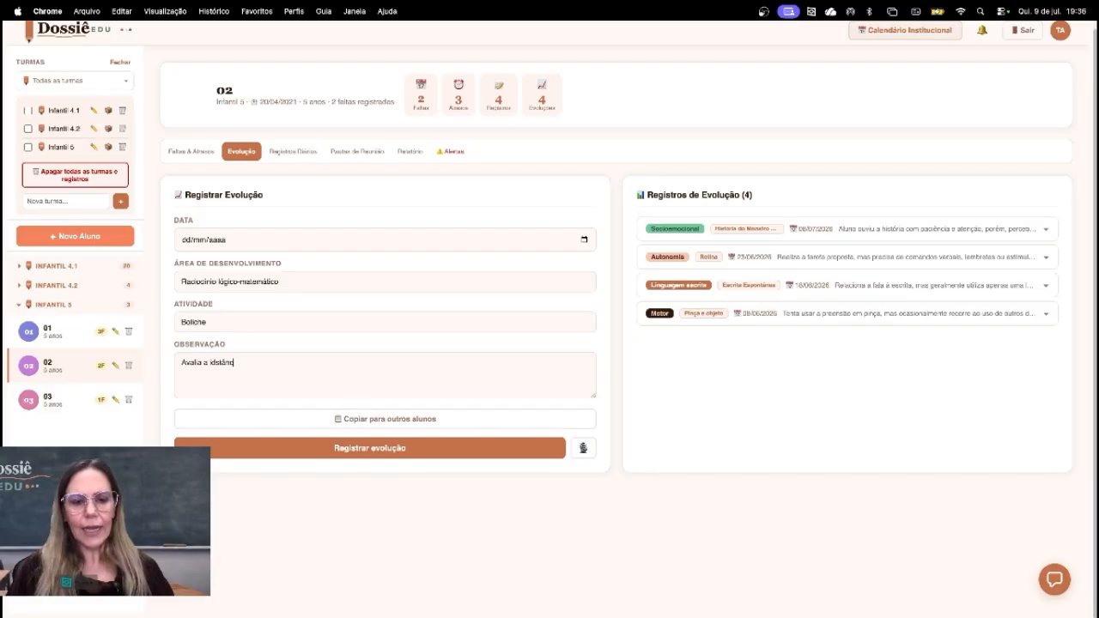
{"action": "type", "text": "ia ajustand"}
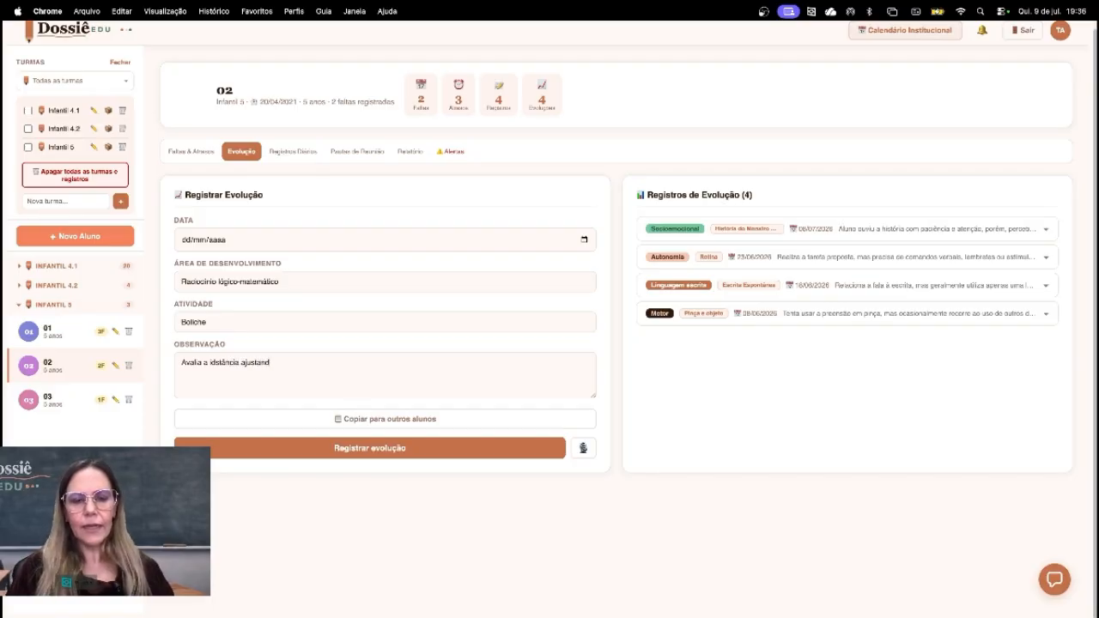
{"action": "type", "text": "o a força da b"}
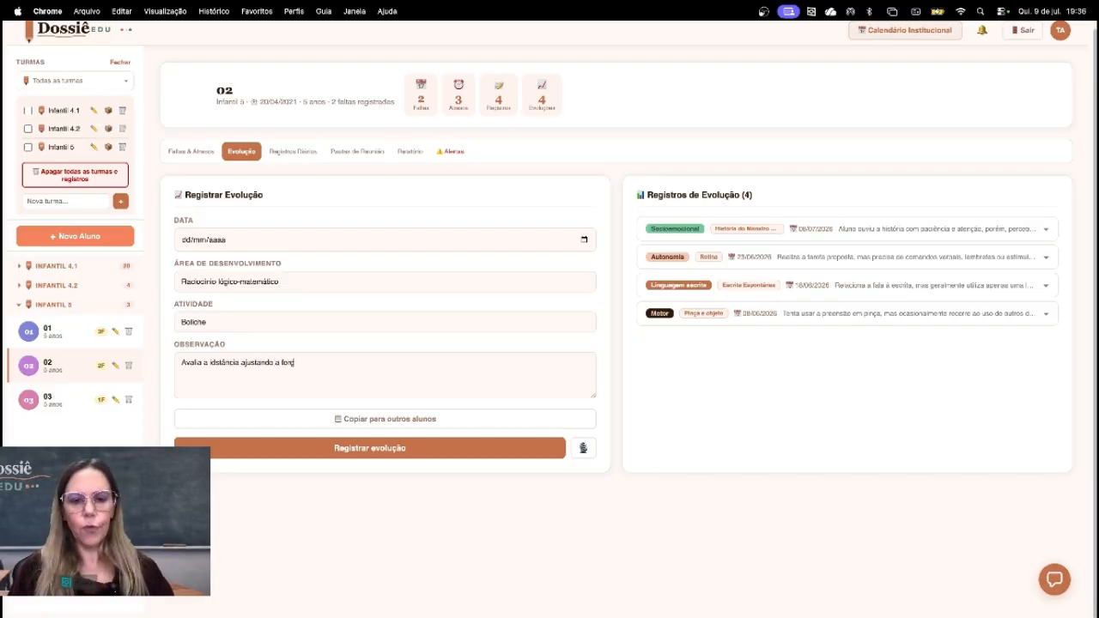
{"action": "type", "text": "ola."}
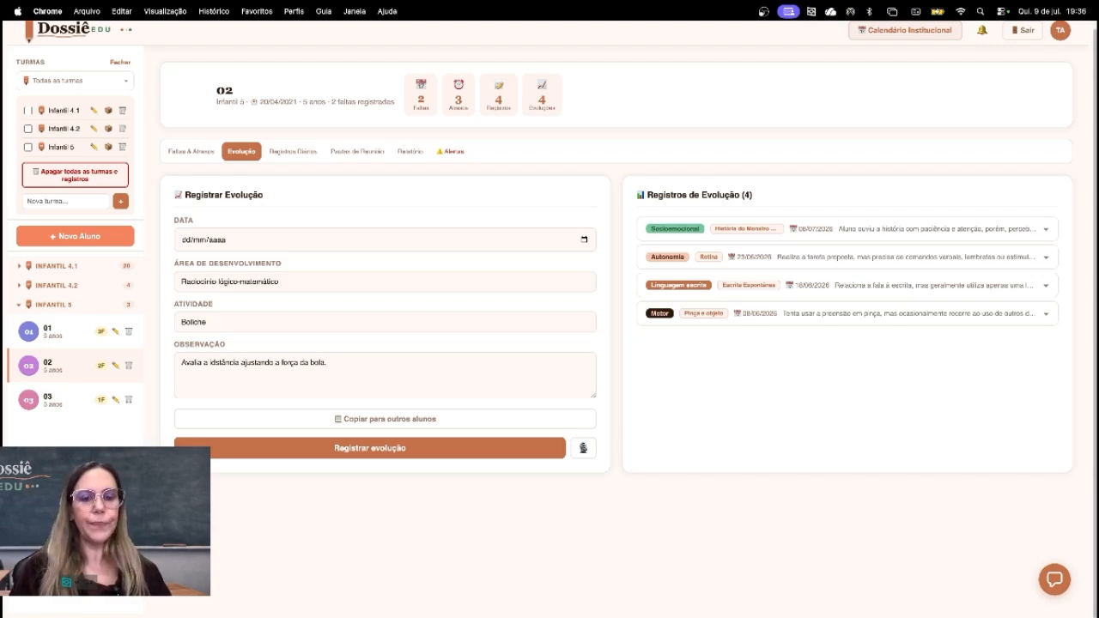
Continue the observation with "identifica os números e conta corretamente os pinos que caíram.".
{"action": "type", "text": " identifica"}
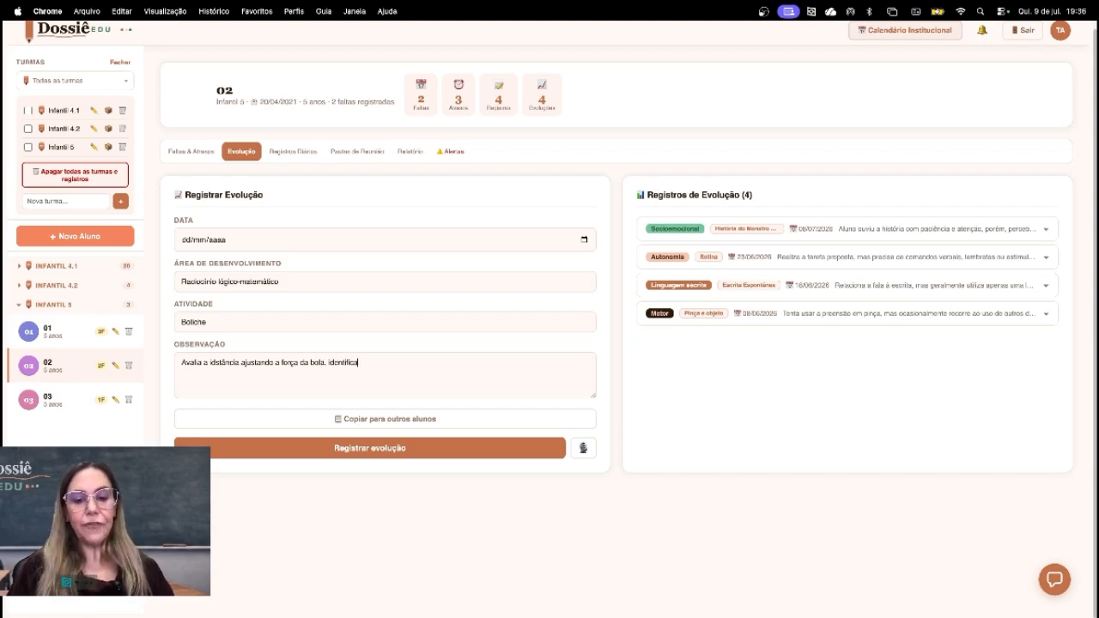
{"action": "type", "text": " os números"}
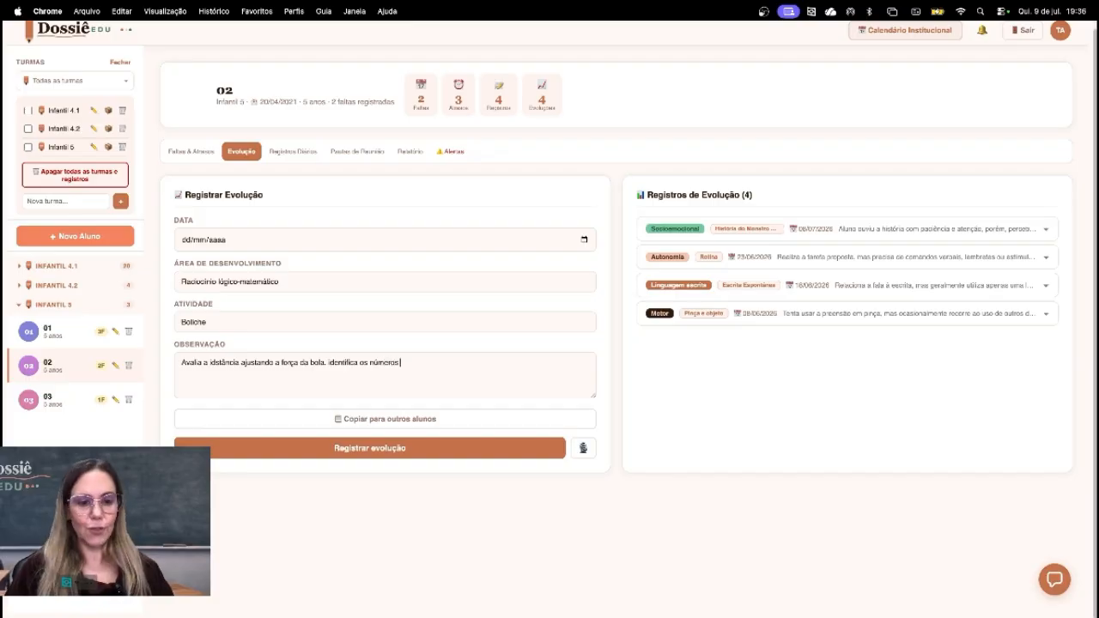
{"action": "type", "text": " e conta cor"}
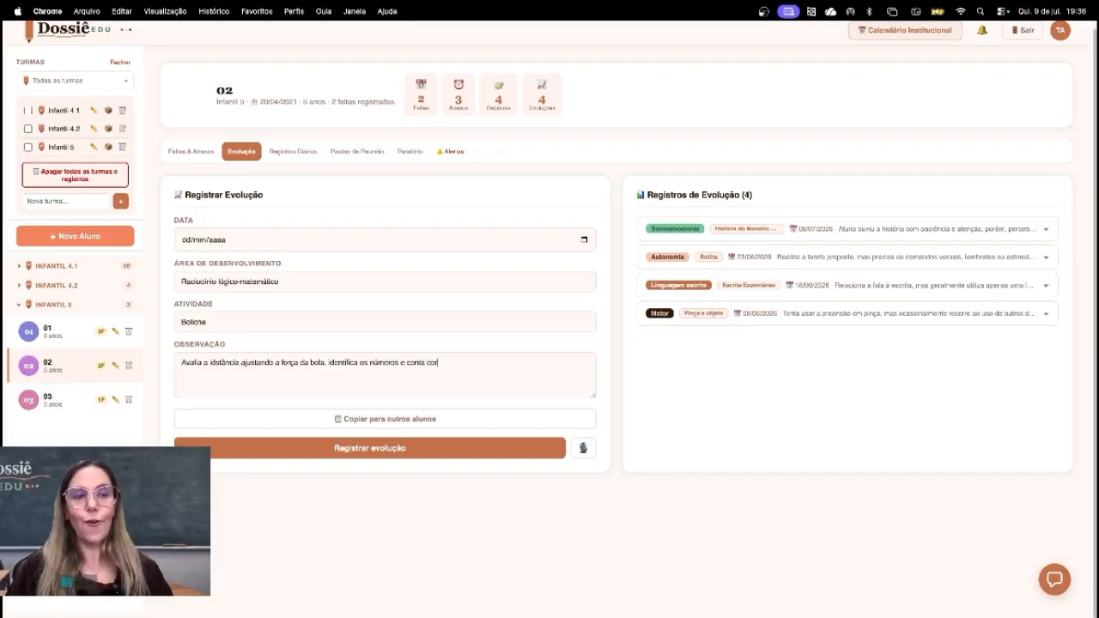
{"action": "type", "text": "retamente os pi"}
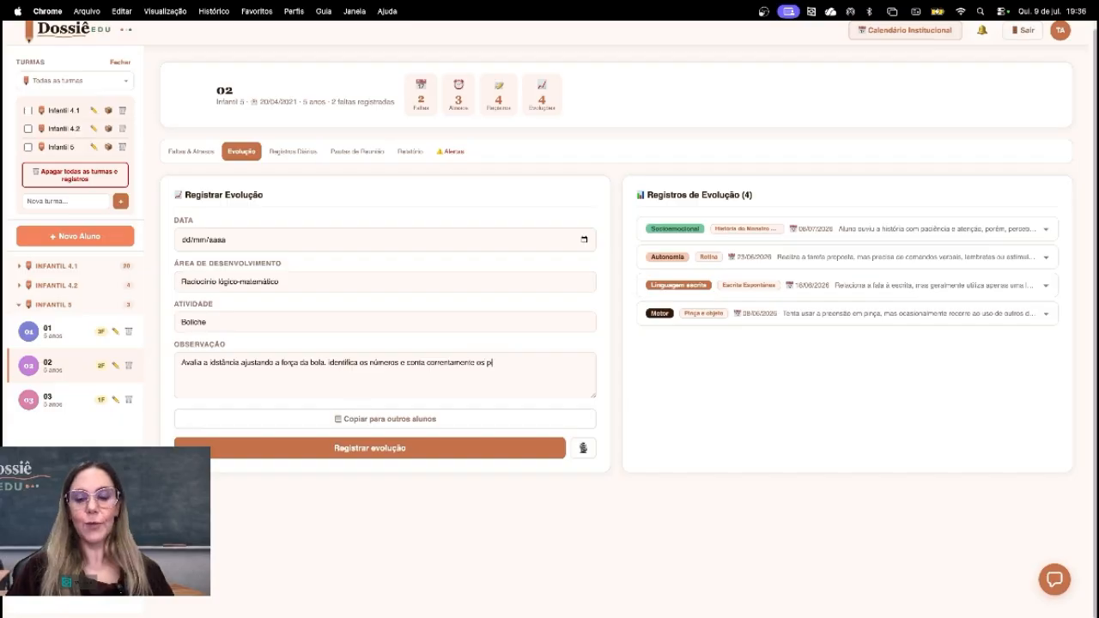
{"action": "type", "text": "nos que caíram."}
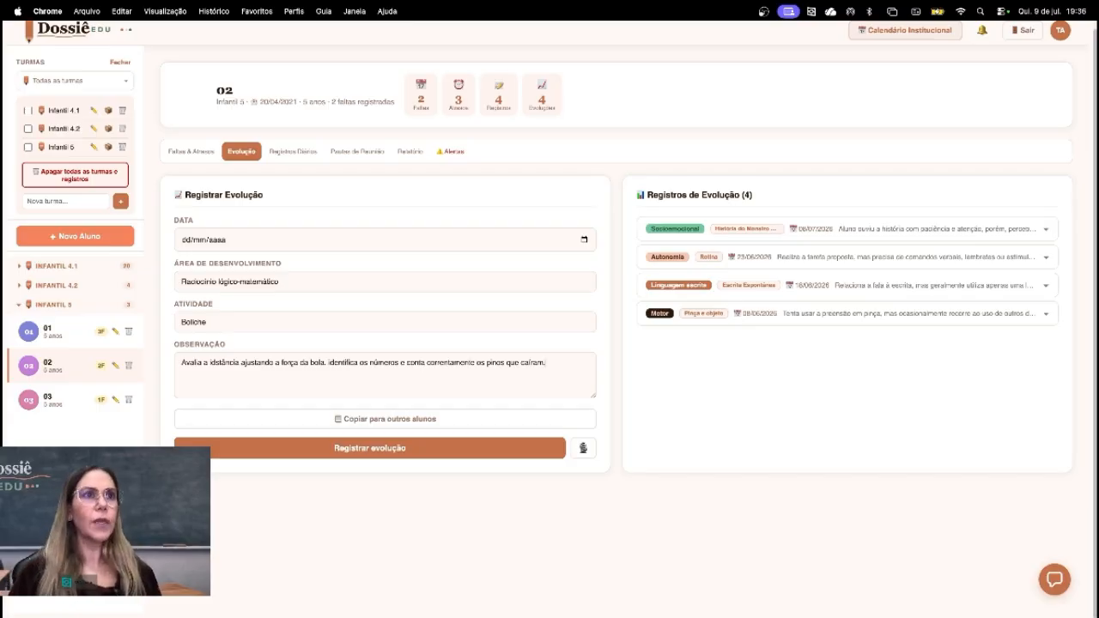
Correct the observation's spelling to "distância" and capitalise "Identifica", and register student 02's evolution.
{"action": "left_click", "coordinate": [216, 363]}
{"action": "key", "text": "BackSpace"}
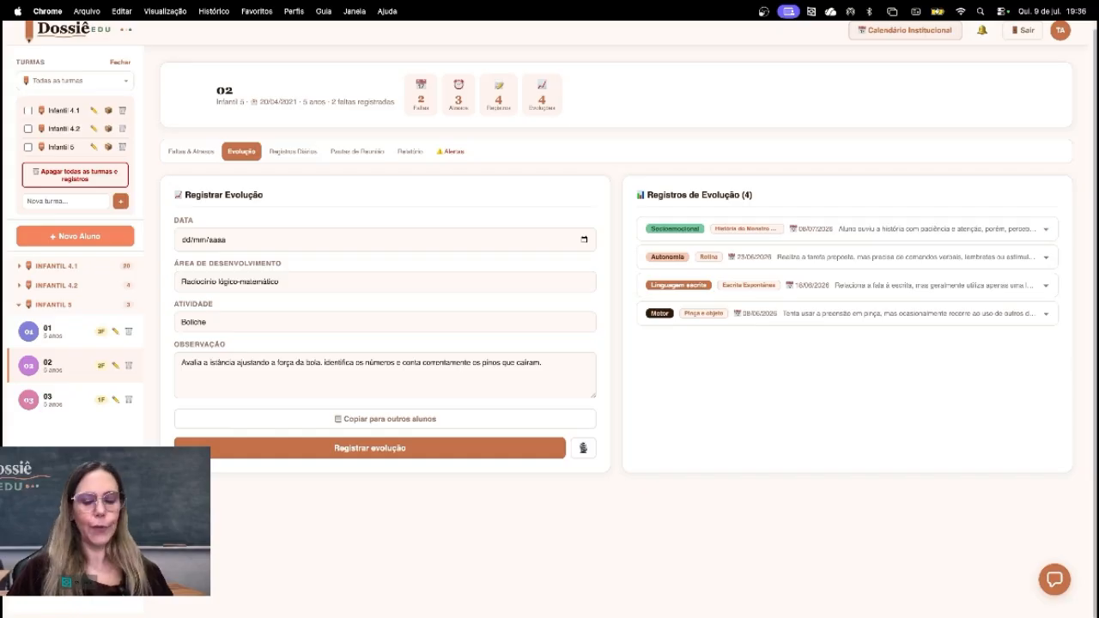
{"action": "type", "text": "d"}
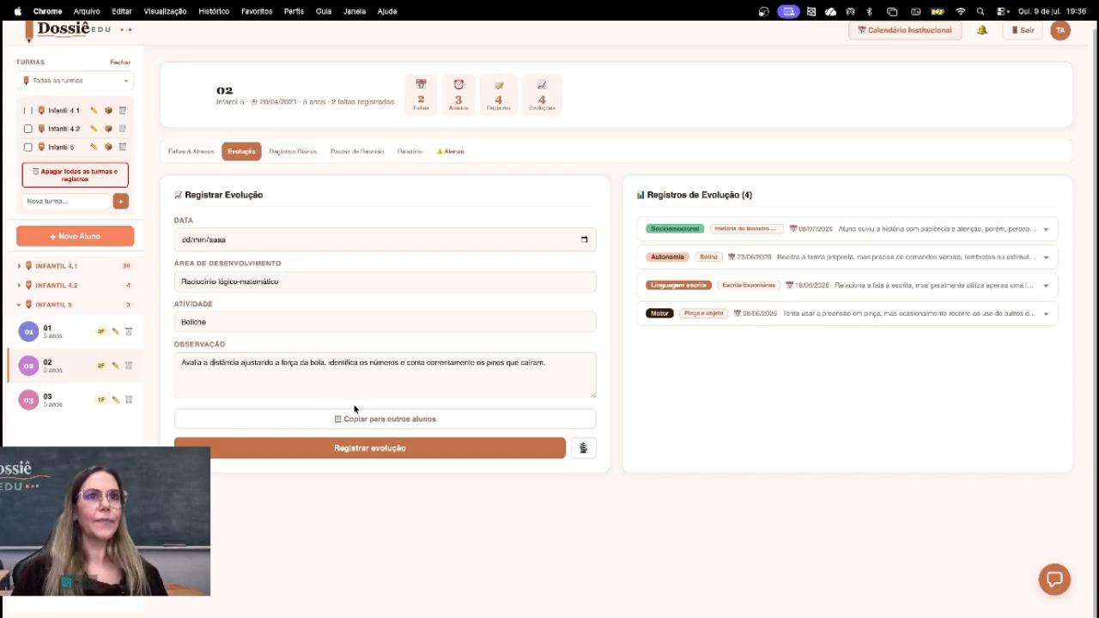
{"action": "key", "text": "BackSpace"}
{"action": "key", "text": "BackSpace"}
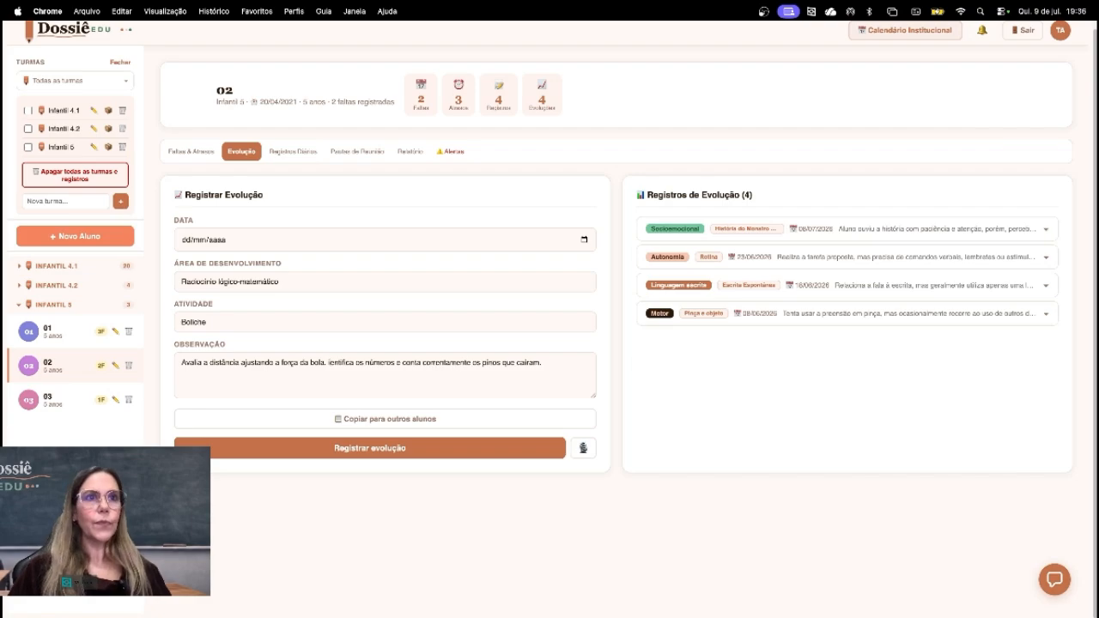
{"action": "key", "text": "BackSpace"}
{"action": "type", "text": "Id"}
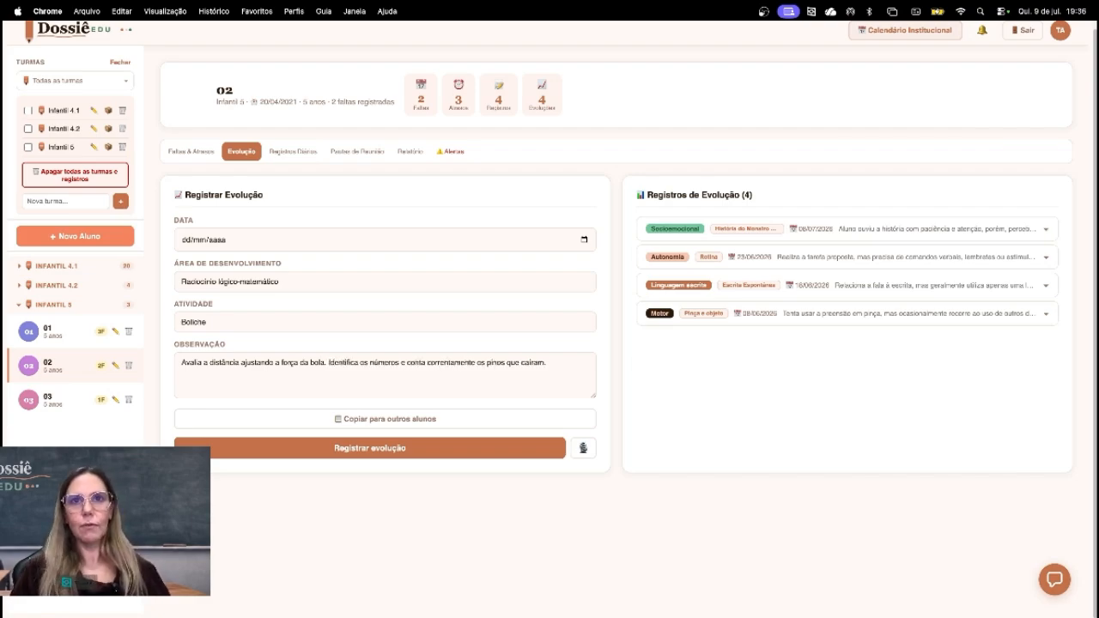
{"action": "left_click", "coordinate": [397, 450]}
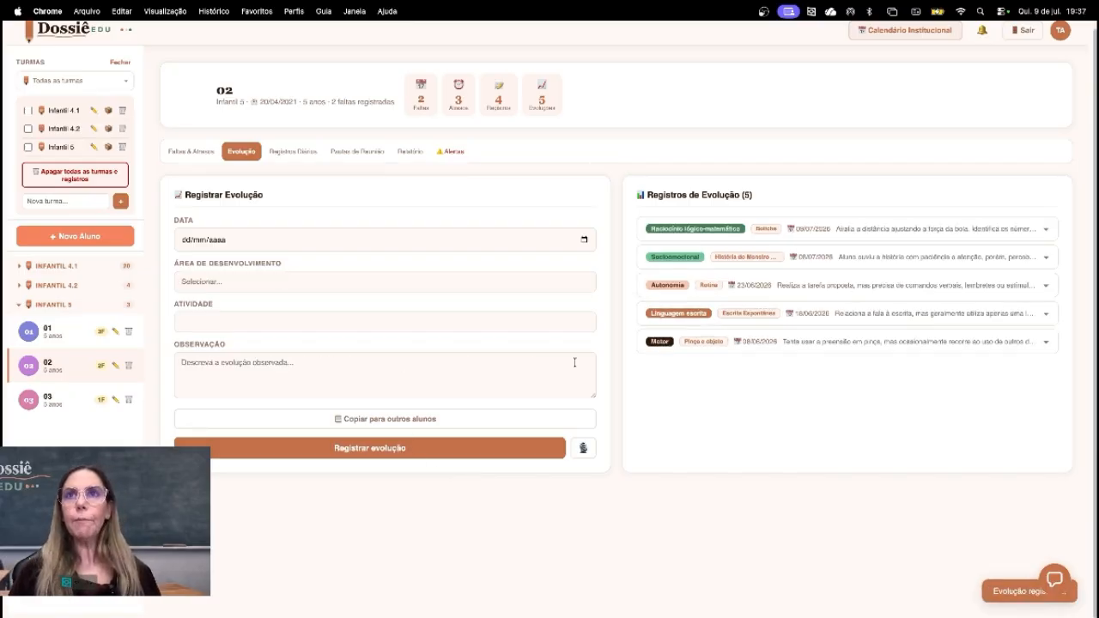
Check the full text of the new Boliche record and reopen student 02's evolution records.
{"action": "left_click", "coordinate": [895, 236]}
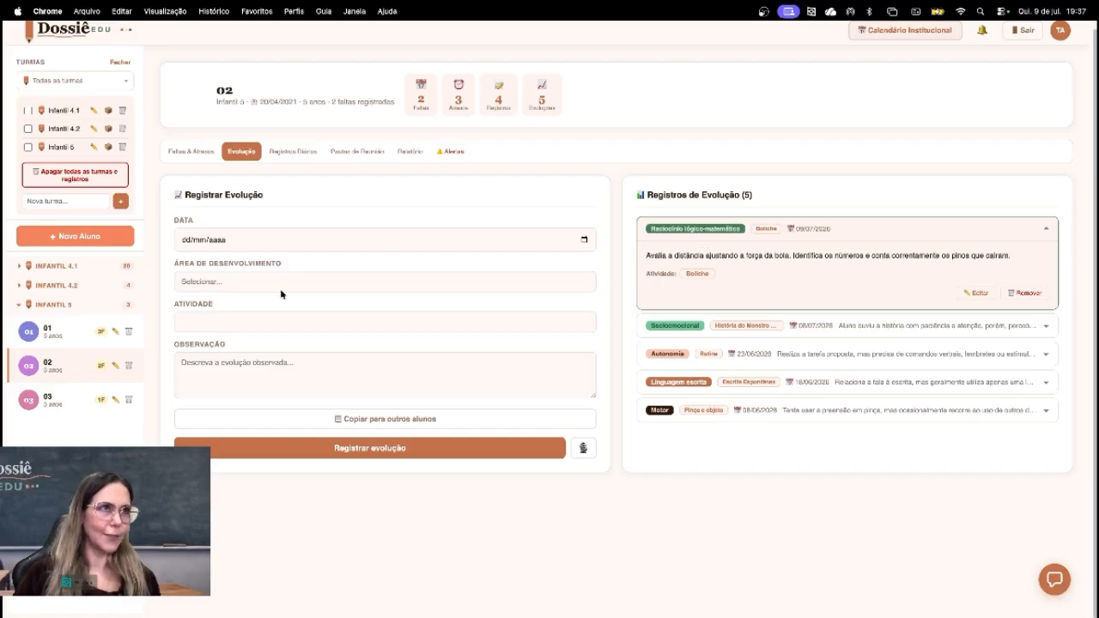
{"action": "left_click", "coordinate": [59, 370]}
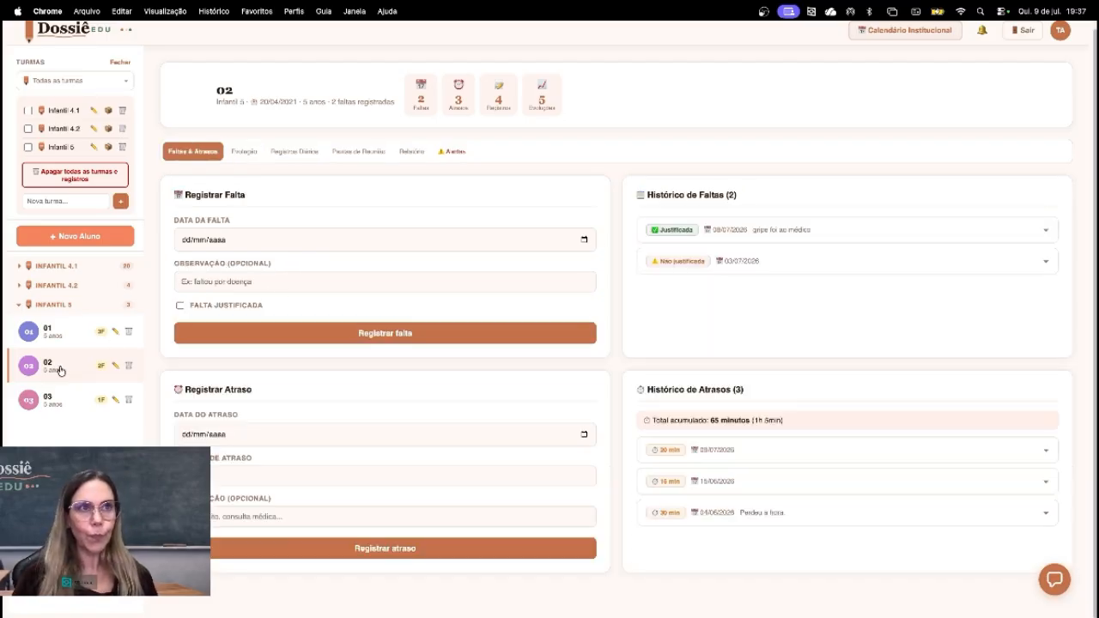
{"action": "left_click", "coordinate": [250, 155]}
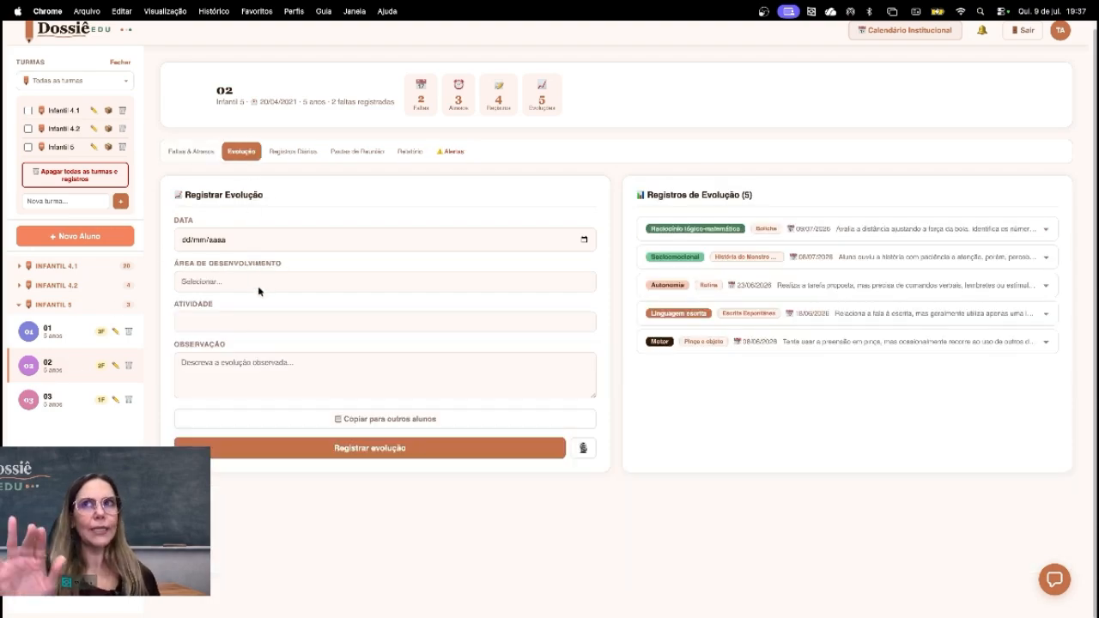
Start an evolution record for Infantil 5 student 01 and set the development area to Raciocínio lógico-matemático.
{"action": "left_click", "coordinate": [52, 331]}
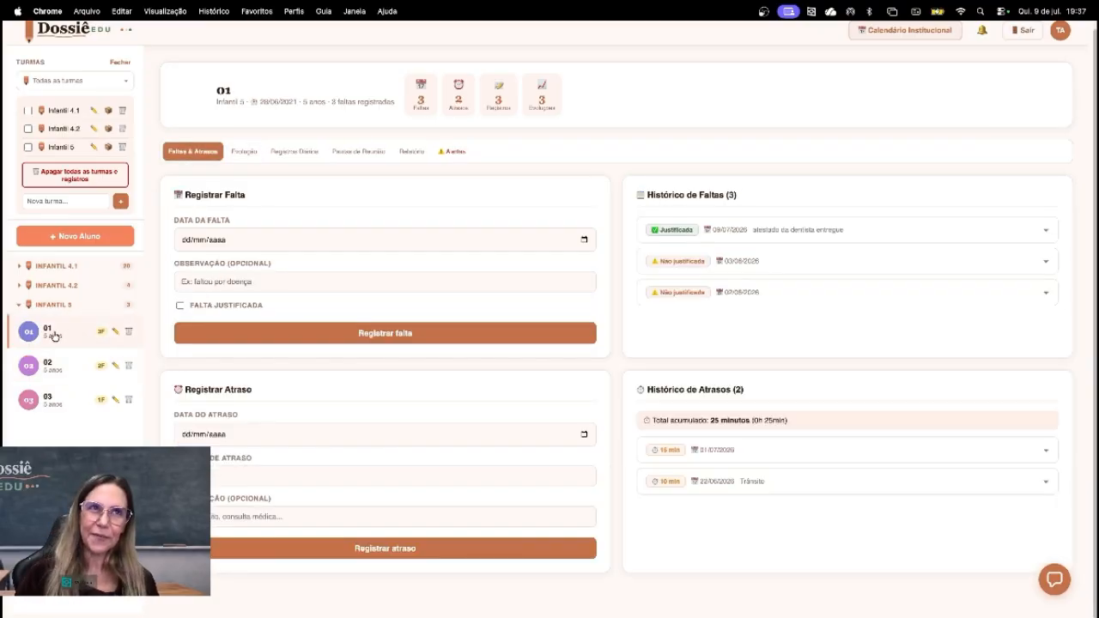
{"action": "left_click", "coordinate": [249, 154]}
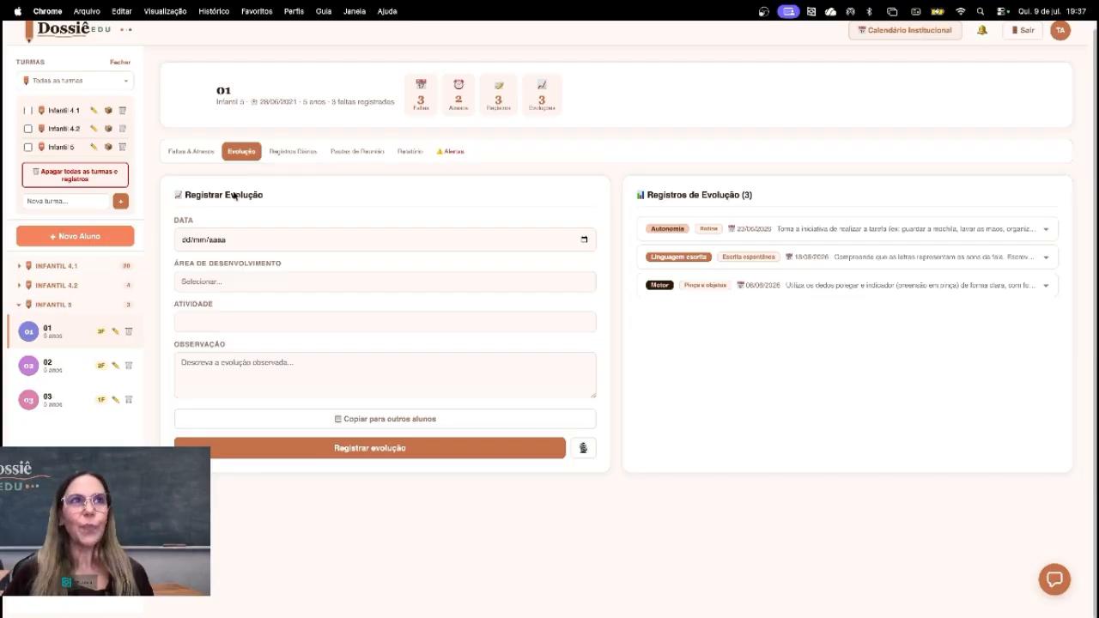
{"action": "left_click", "coordinate": [255, 289]}
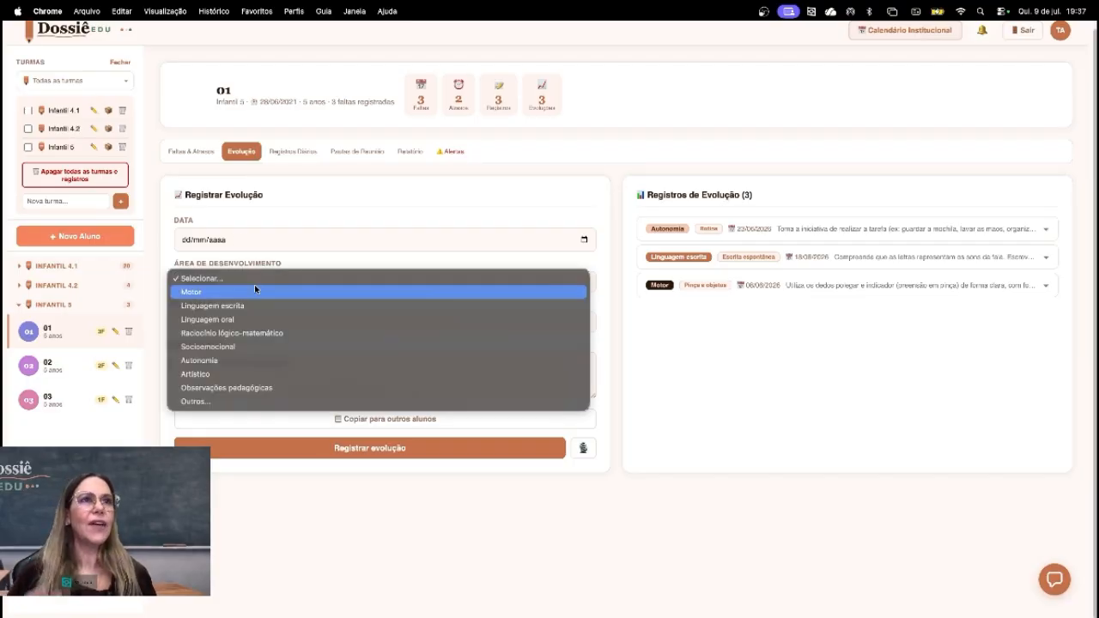
{"action": "left_click", "coordinate": [283, 333]}
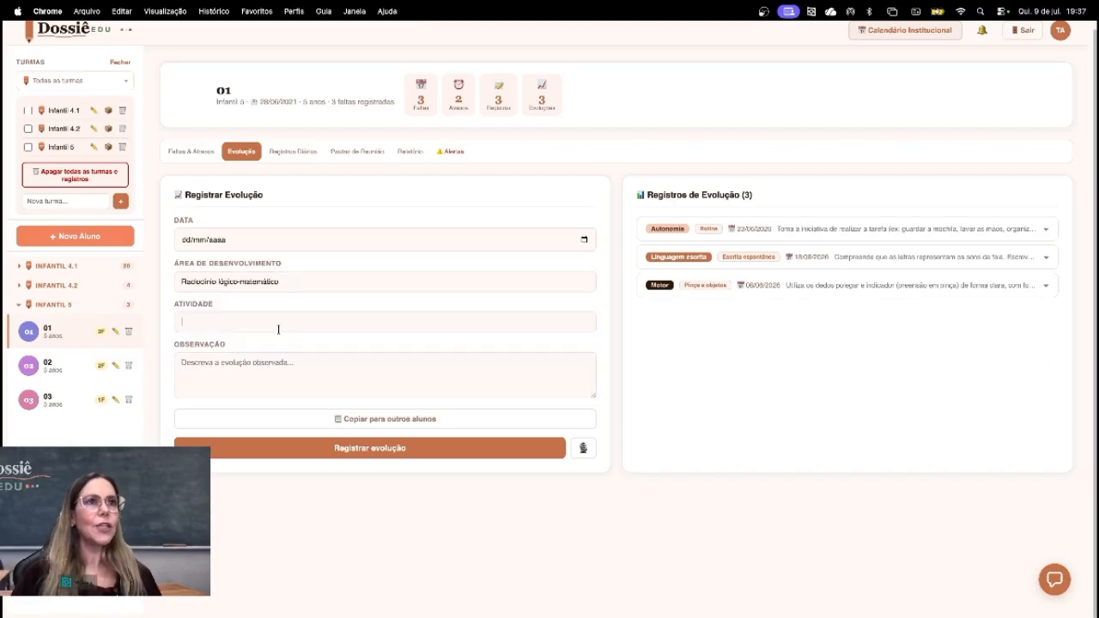
Enter "Boliche" as the activity and record by voice an observation on difficulty with force and aim and on counting fallen bottles with help.
{"action": "left_click", "coordinate": [278, 329]}
{"action": "type", "text": "Boliche"}
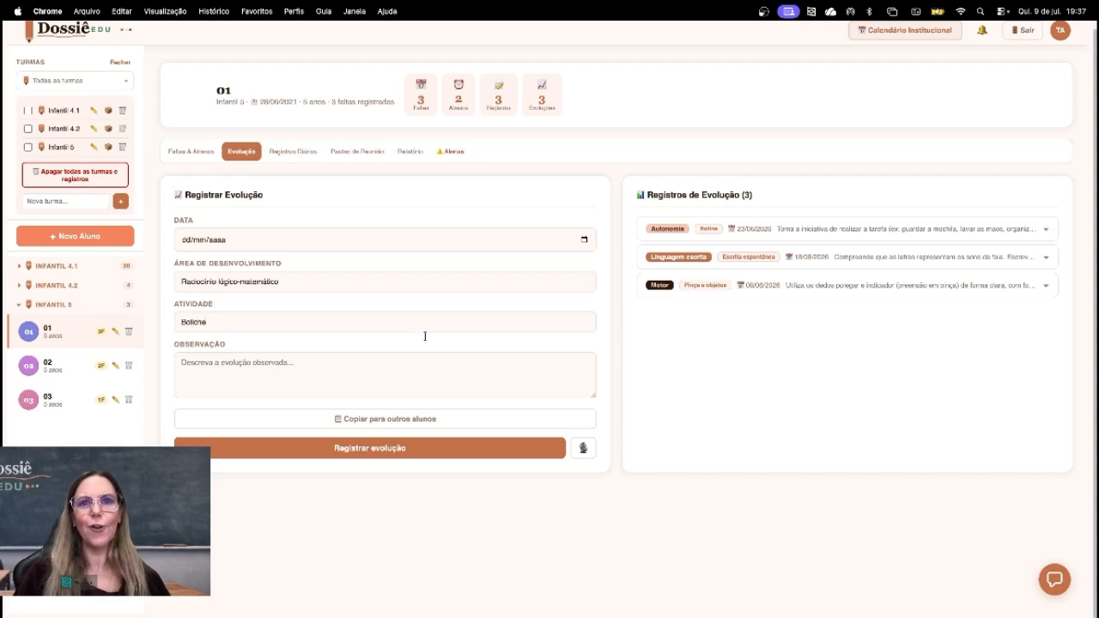
{"action": "left_click", "coordinate": [583, 449]}
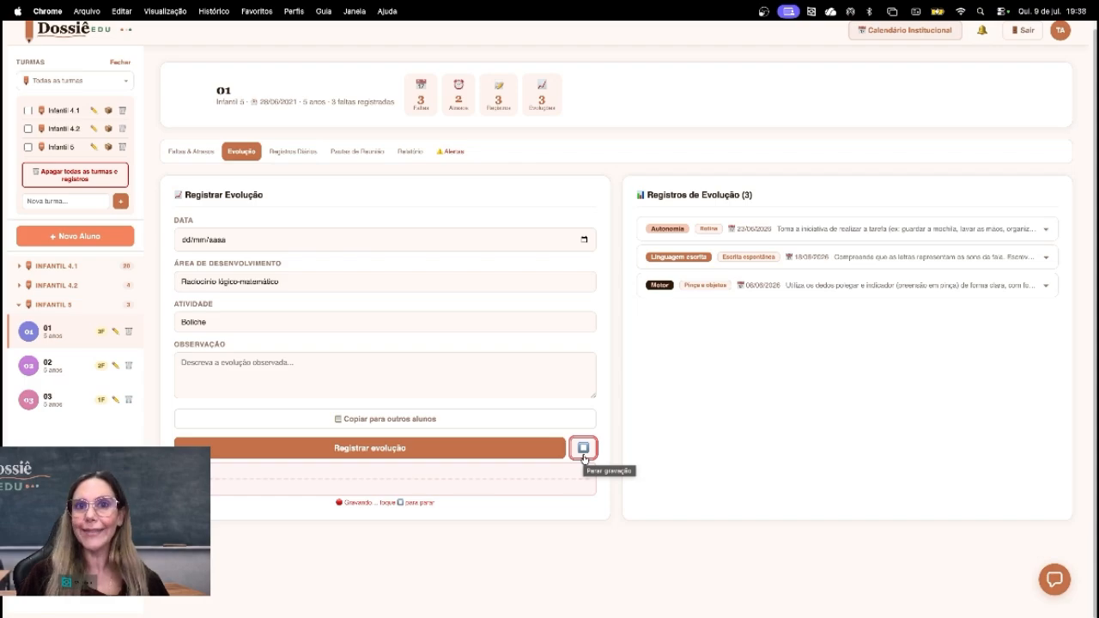
{"action": "left_click", "coordinate": [583, 448]}
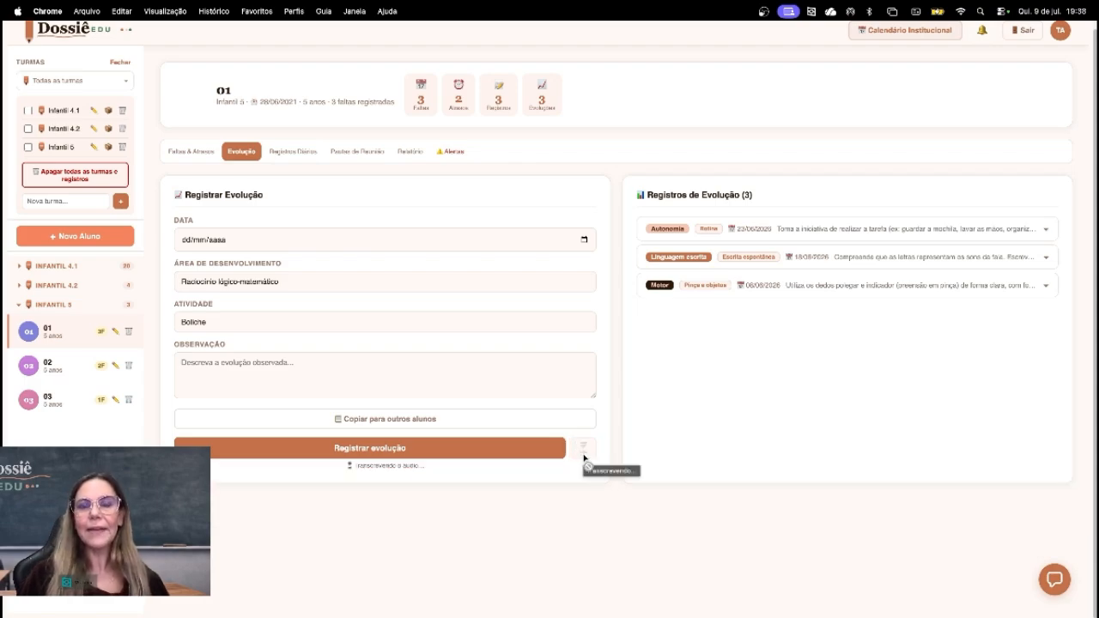
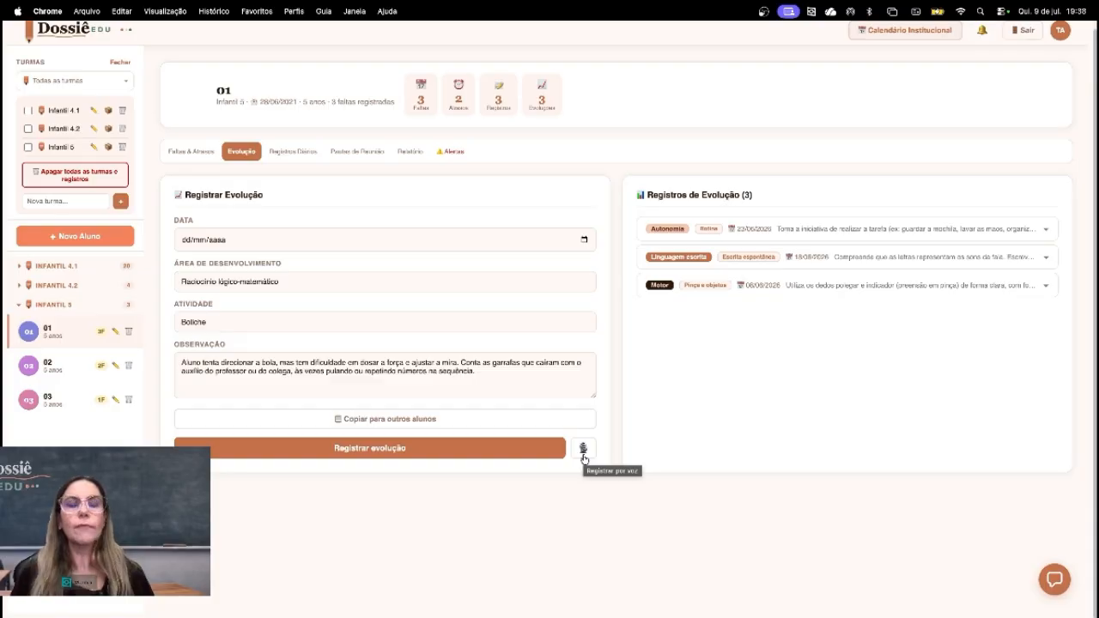
Register student 01's Boliche evolution and copy it to student 03 of the same class.
{"action": "left_click", "coordinate": [453, 426]}
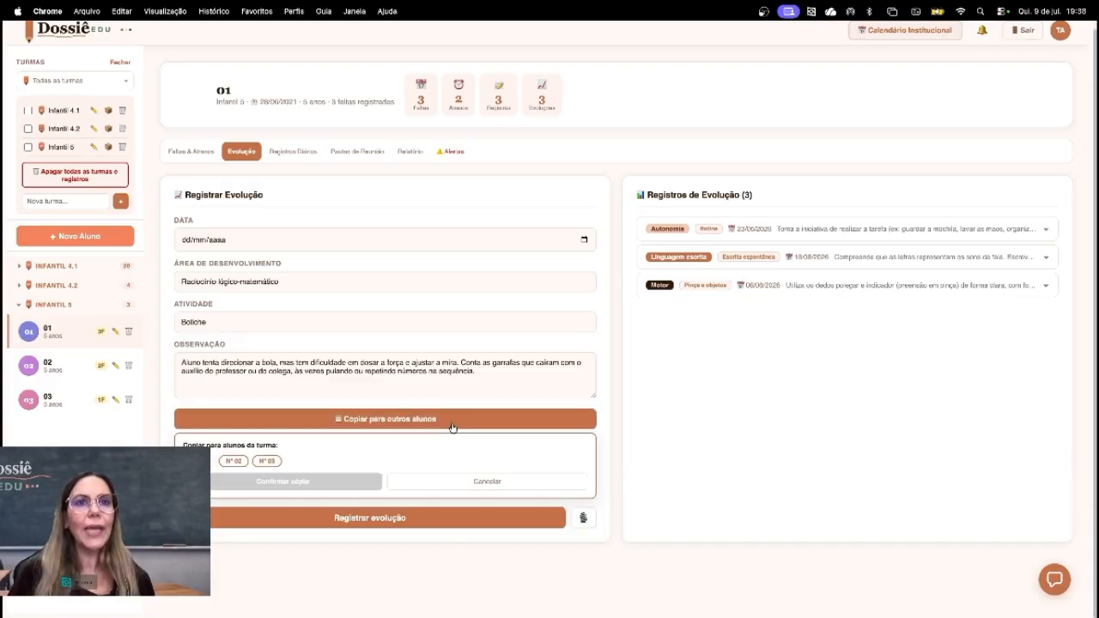
{"action": "left_click", "coordinate": [269, 463]}
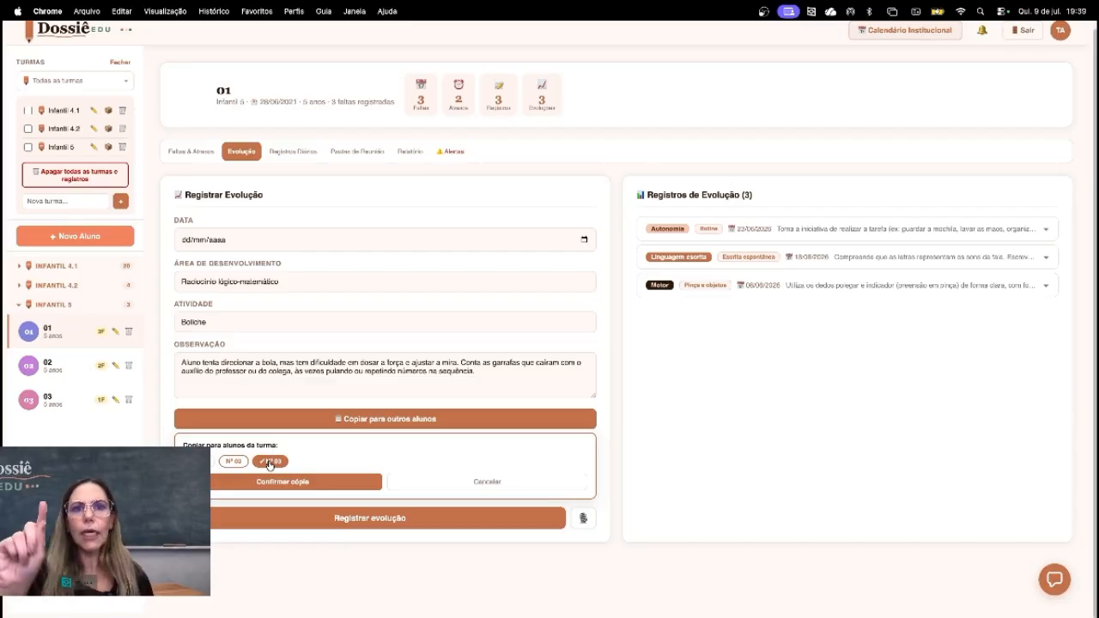
{"action": "left_click", "coordinate": [317, 483]}
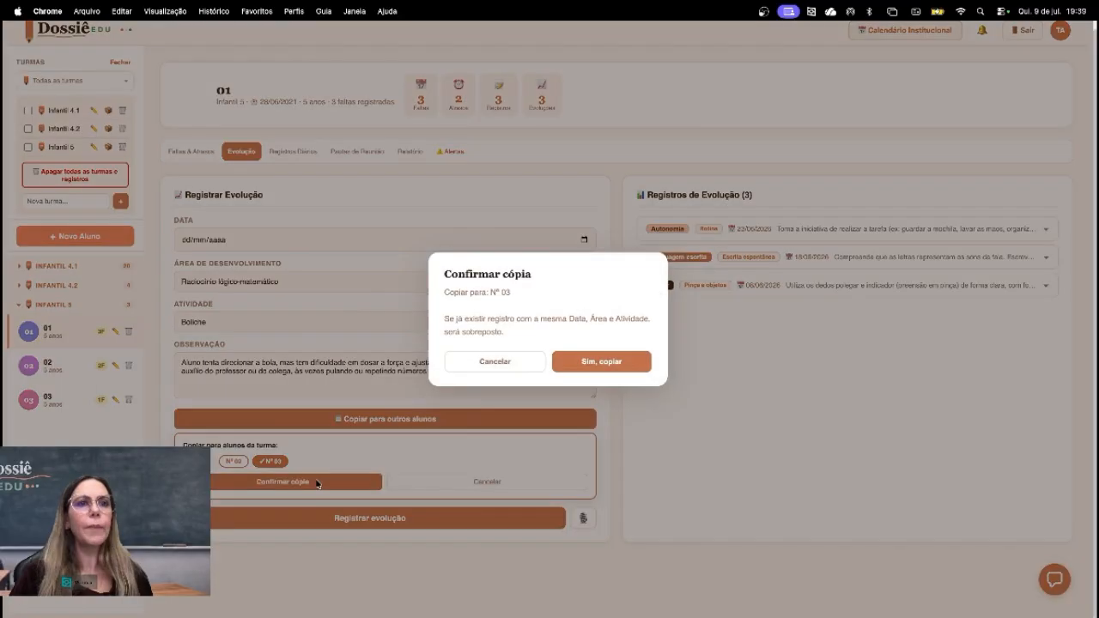
{"action": "left_click", "coordinate": [631, 361]}
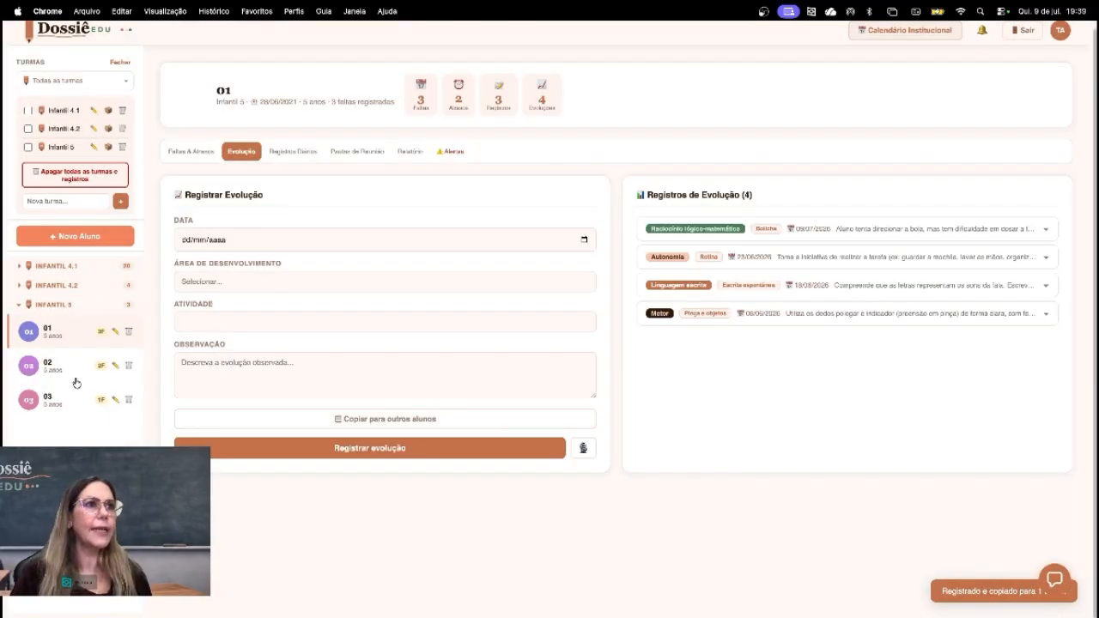
Examine the copied Raciocínio lógico-matemático record of 09/07/2026 in student 03's evolution records.
{"action": "left_click", "coordinate": [59, 406]}
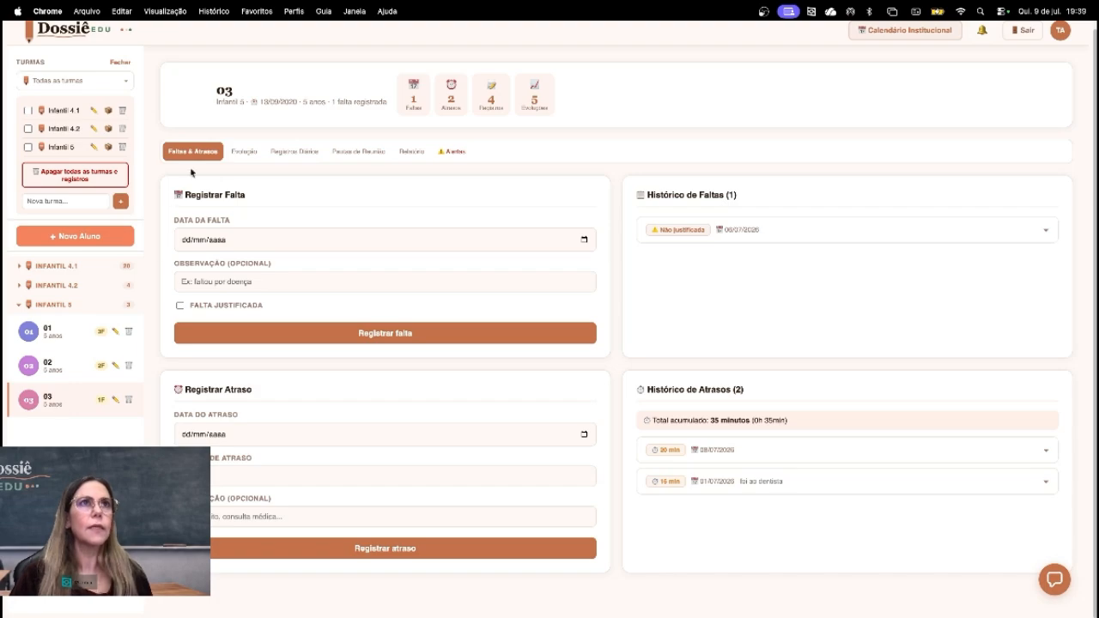
{"action": "left_click", "coordinate": [254, 155]}
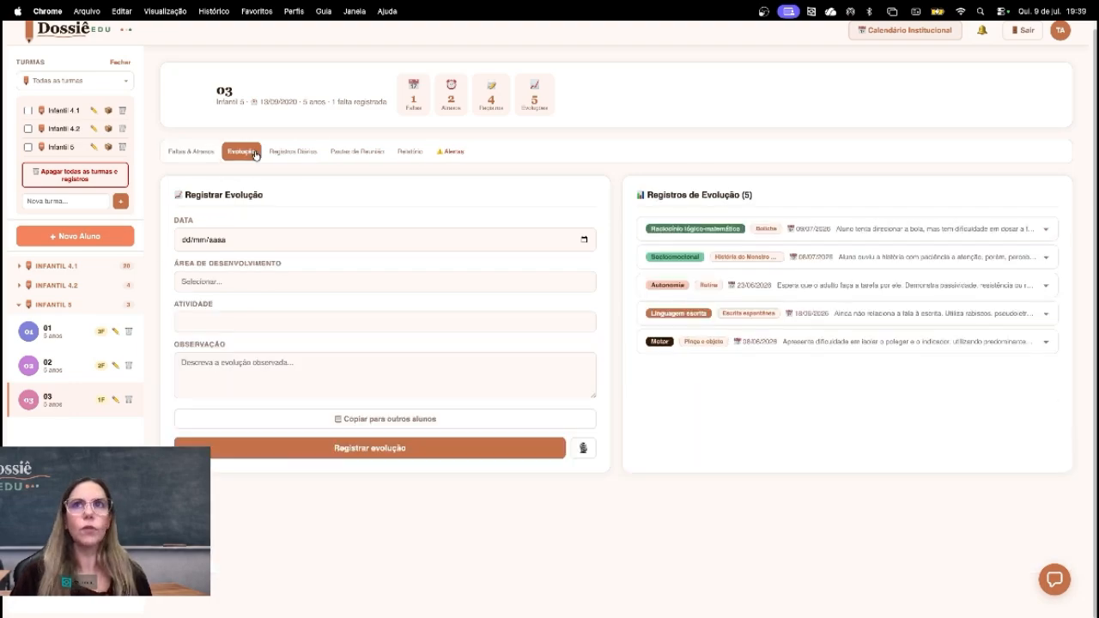
{"action": "left_click", "coordinate": [893, 236]}
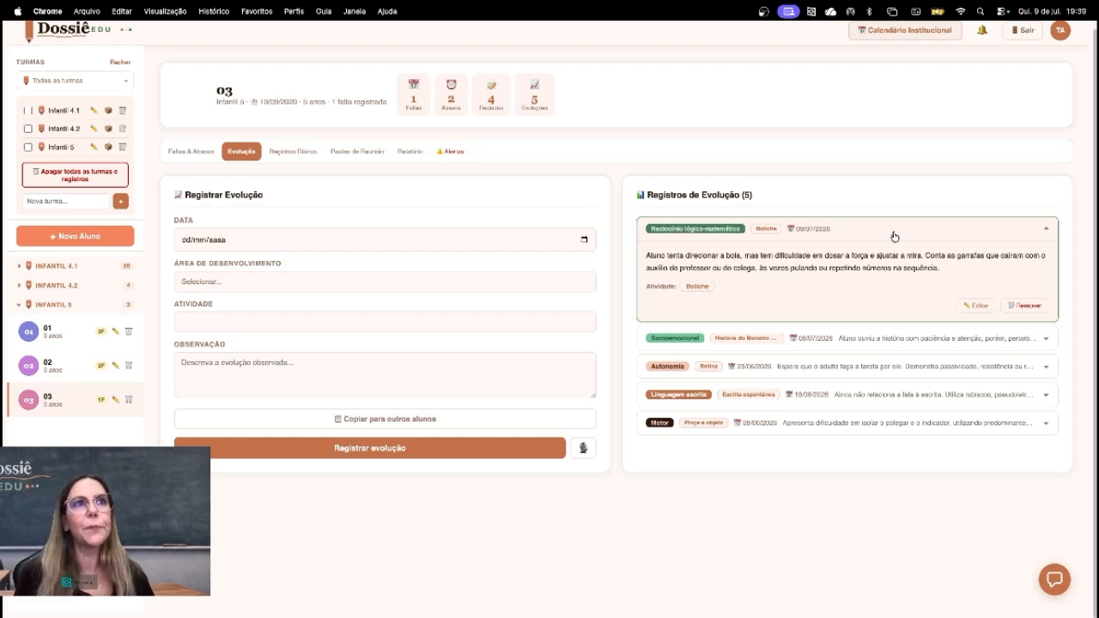
{"action": "left_click", "coordinate": [878, 234]}
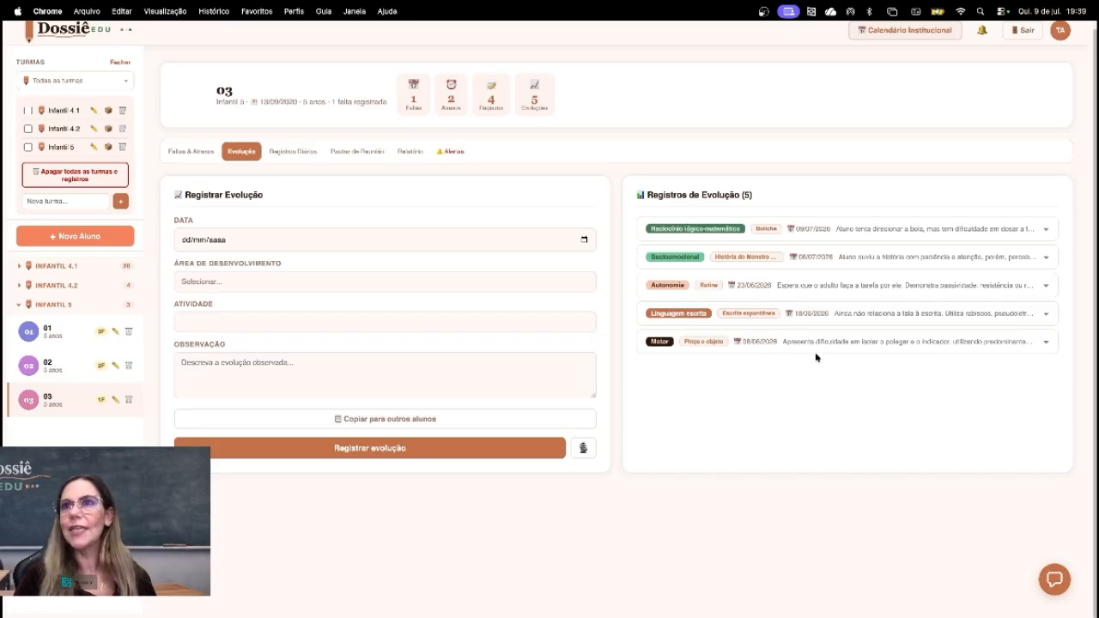
Examine the situation types offered for student 03's general daily records.
{"action": "left_click", "coordinate": [293, 152]}
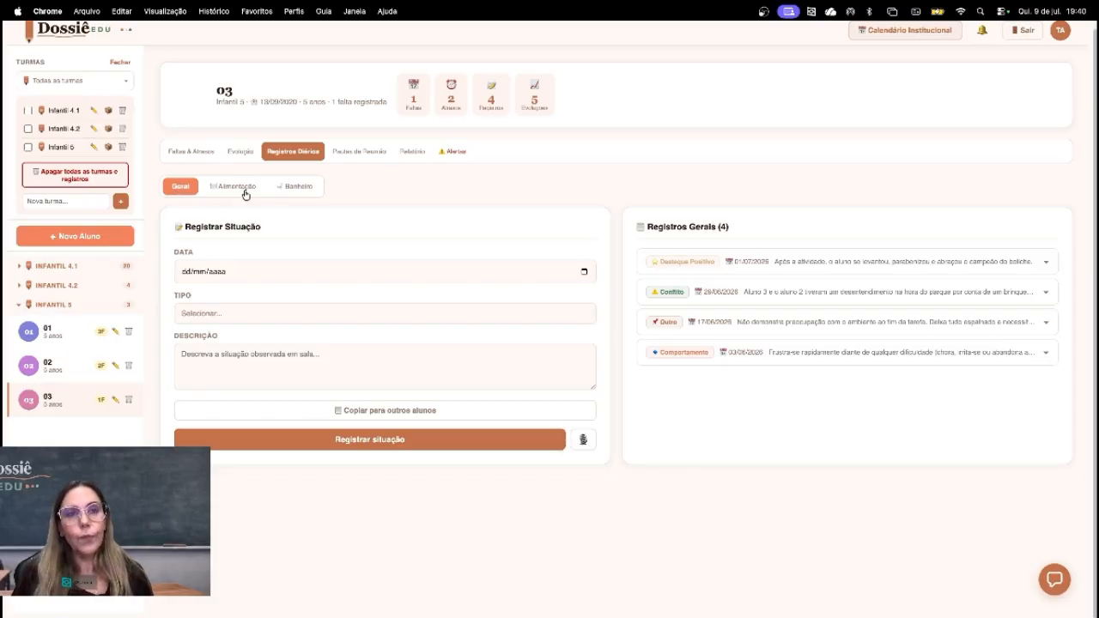
{"action": "left_click", "coordinate": [262, 312]}
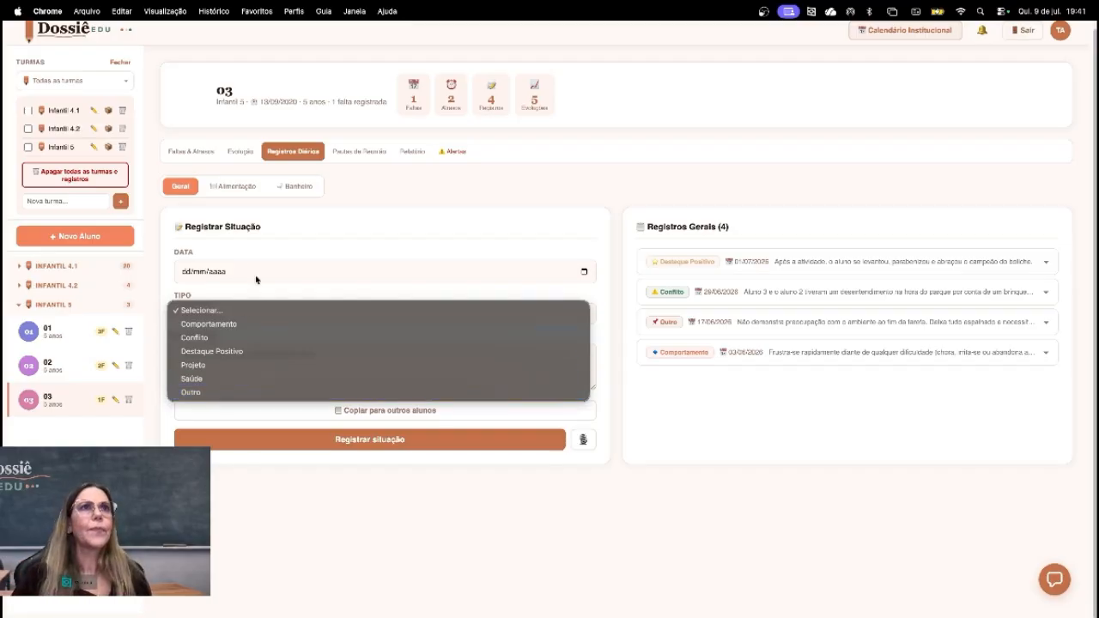
{"action": "left_click", "coordinate": [242, 189]}
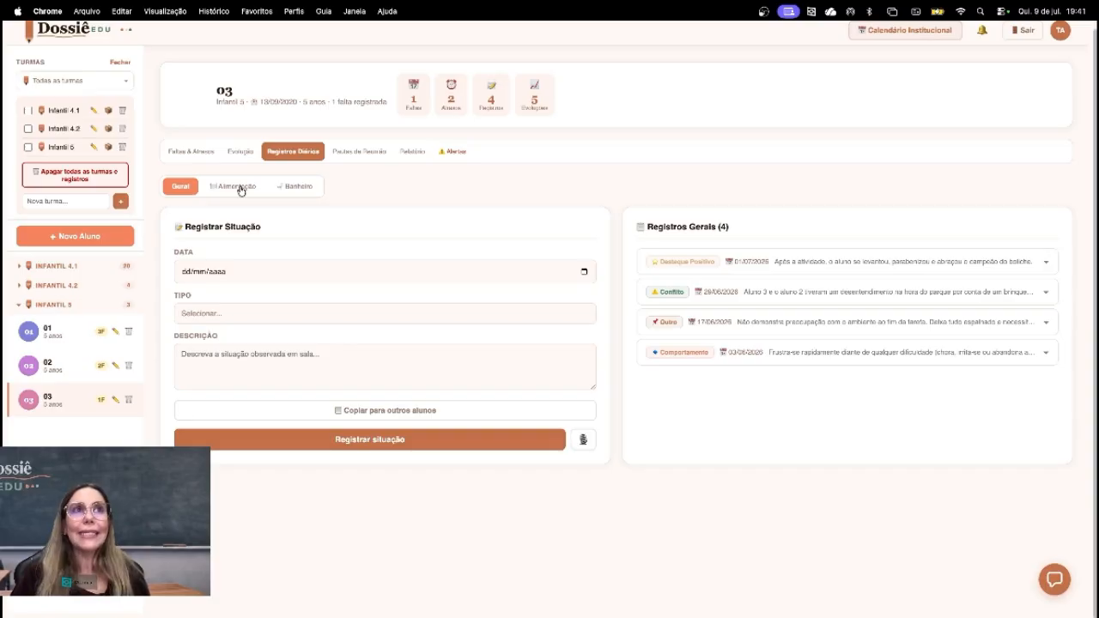
Examine the meal and acceptance options for student 03's Alimentação daily records.
{"action": "left_click", "coordinate": [241, 189]}
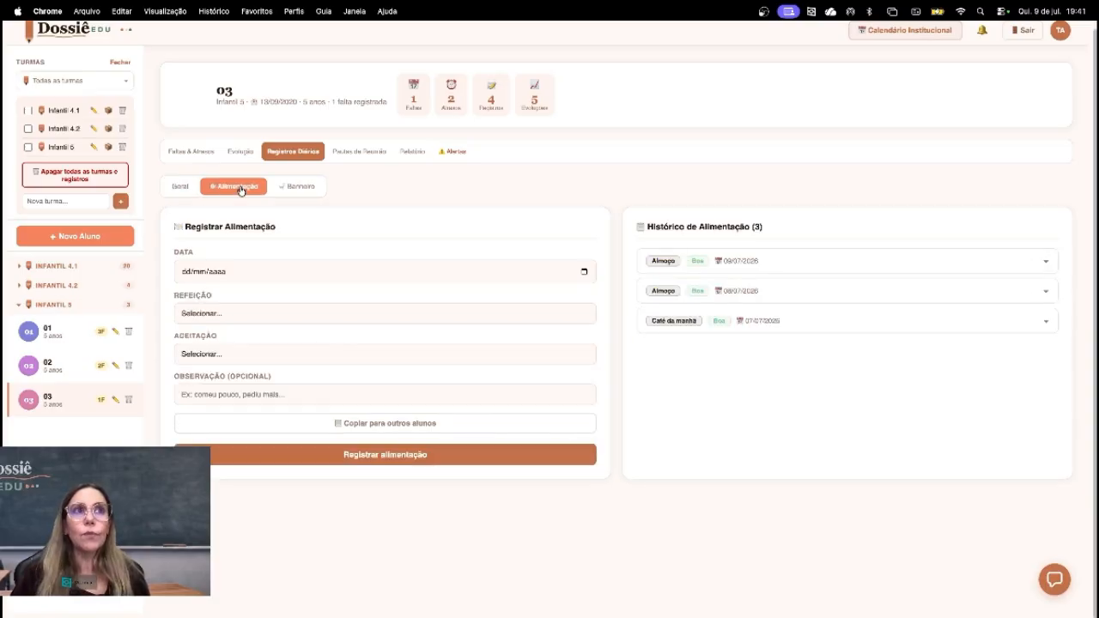
{"action": "left_click", "coordinate": [241, 314]}
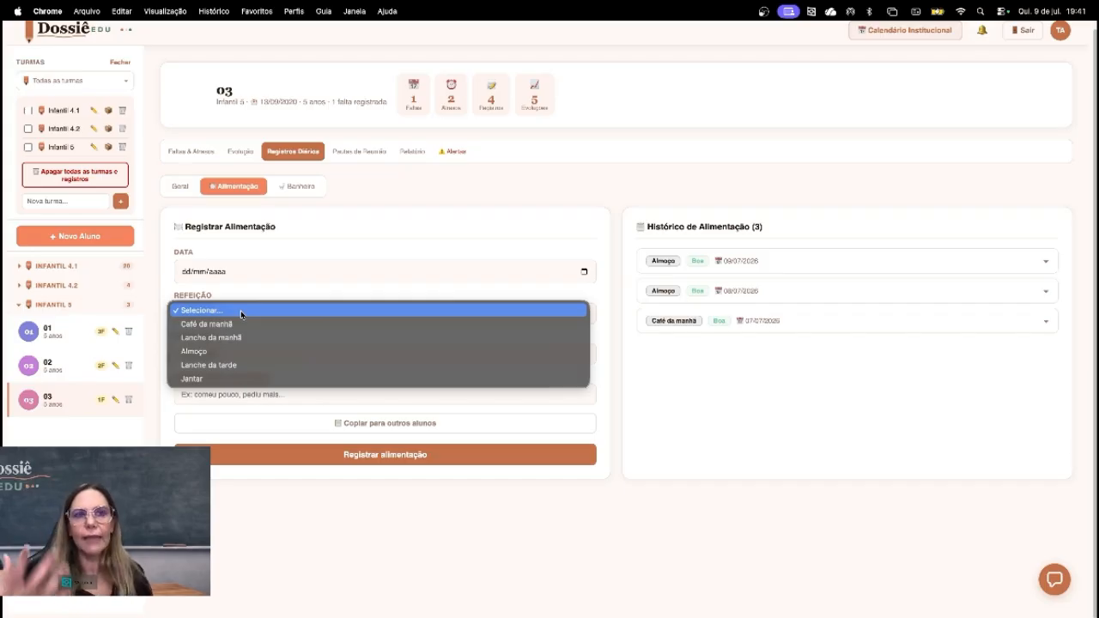
{"action": "left_click", "coordinate": [242, 314]}
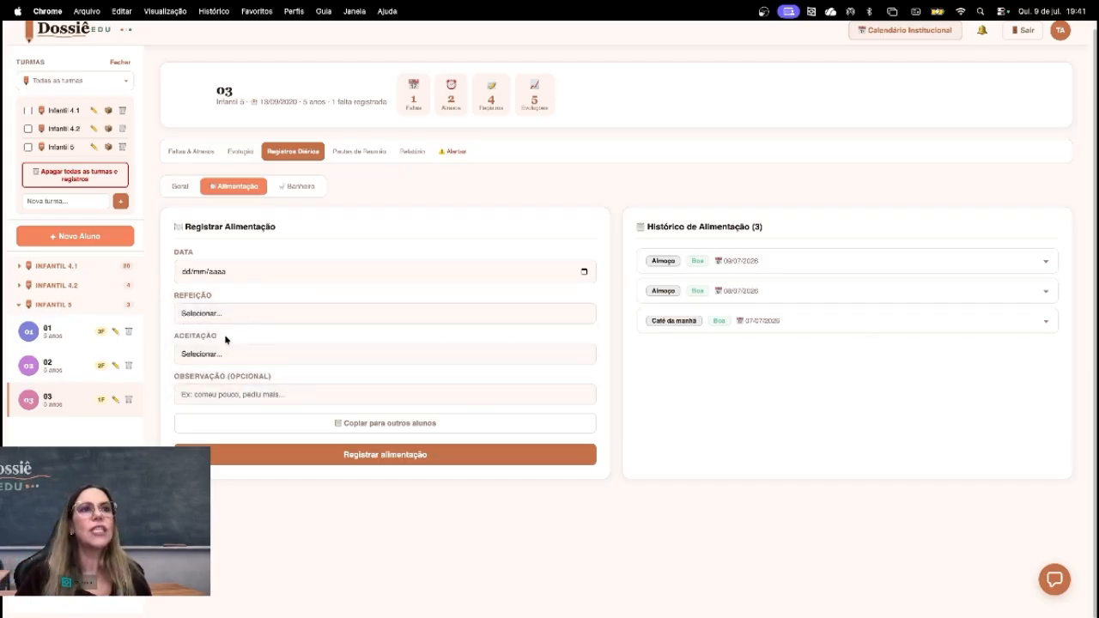
{"action": "left_click", "coordinate": [238, 356]}
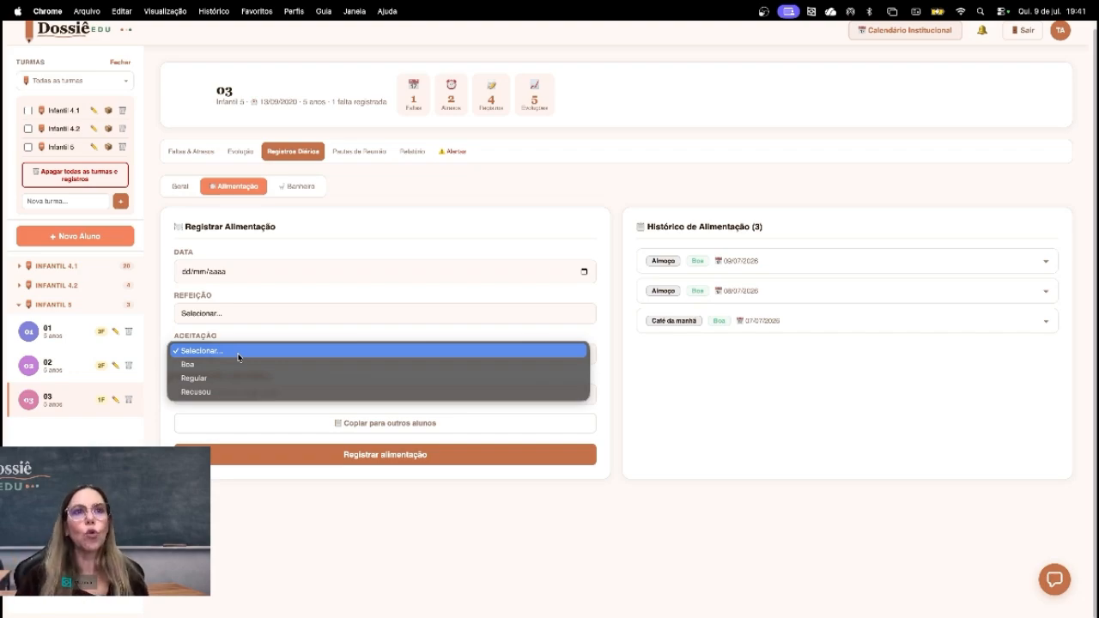
{"action": "left_click", "coordinate": [307, 413]}
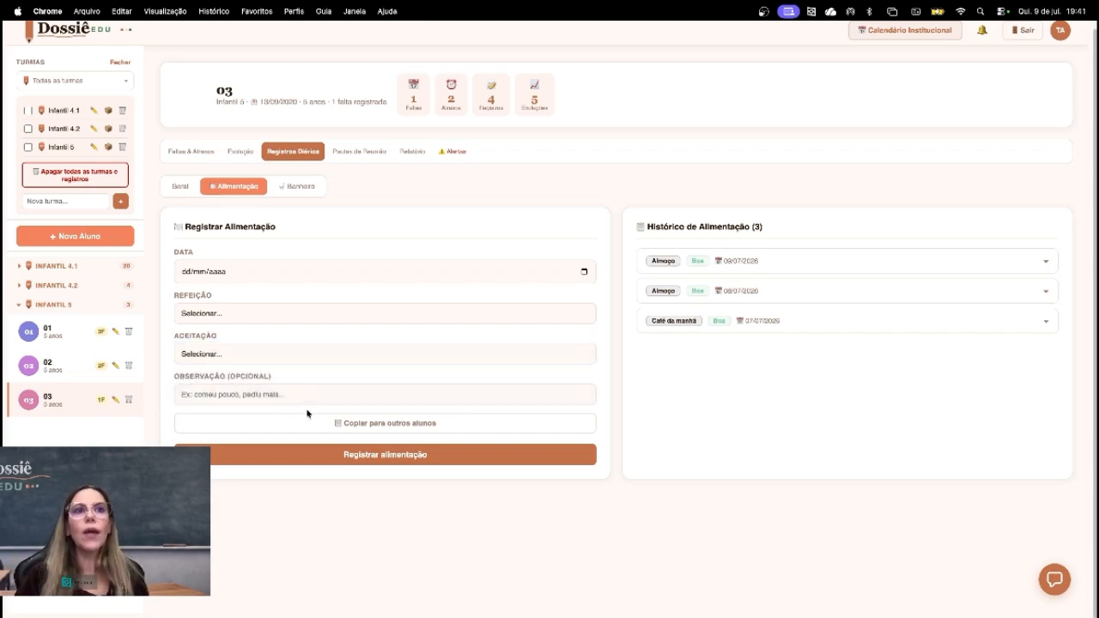
Read student 03's bathroom incident record and the general daily record of type Outro dated 17/06/2026.
{"action": "left_click", "coordinate": [310, 188]}
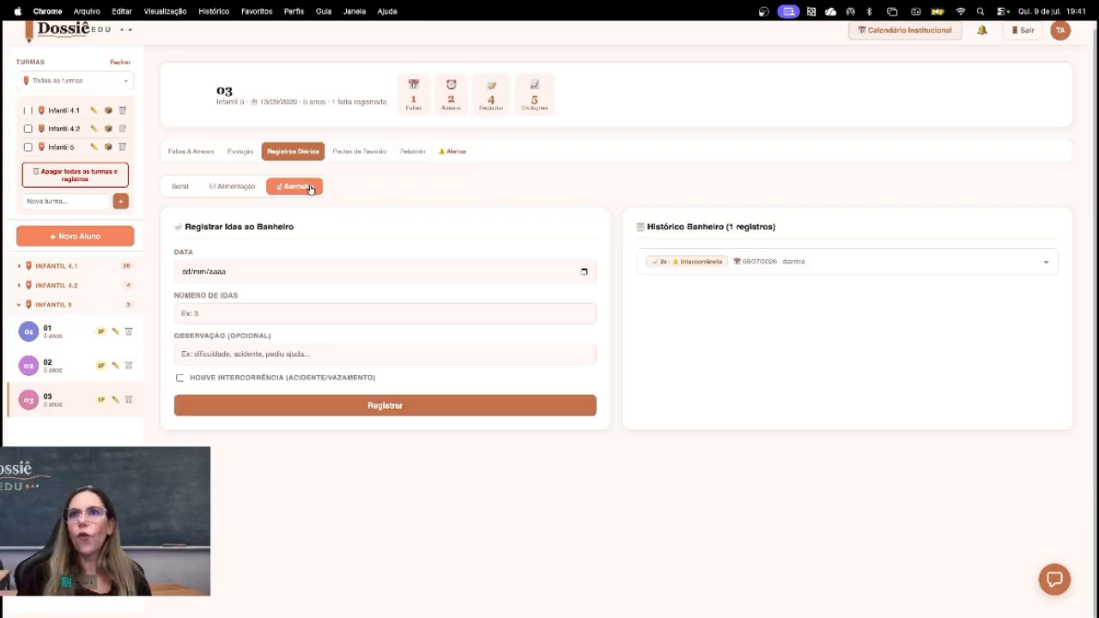
{"action": "left_click", "coordinate": [817, 272]}
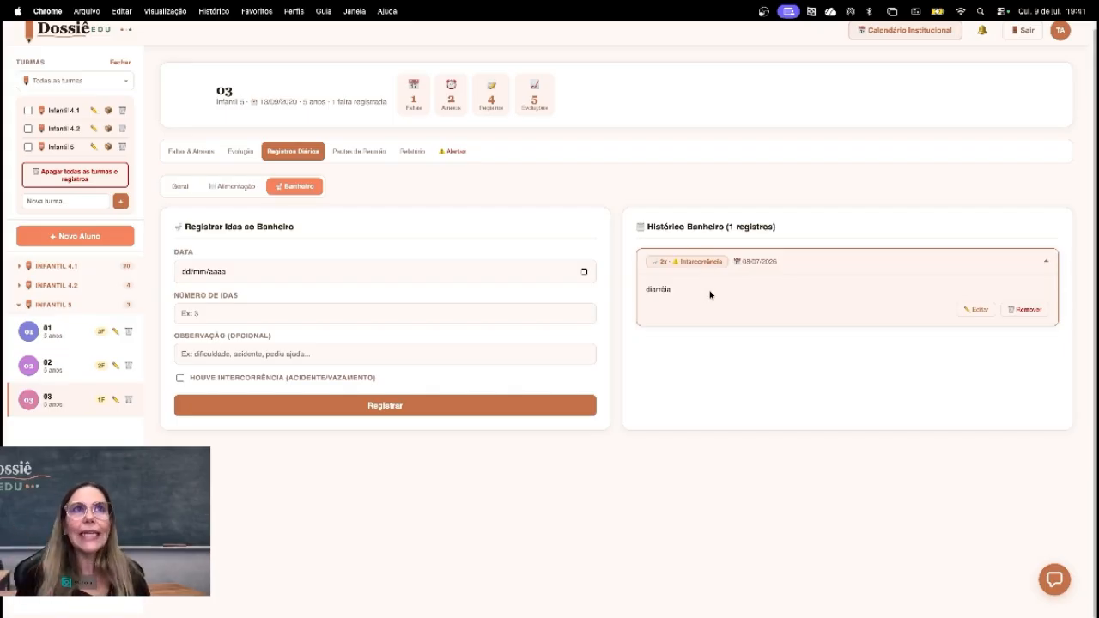
{"action": "left_click", "coordinate": [181, 190]}
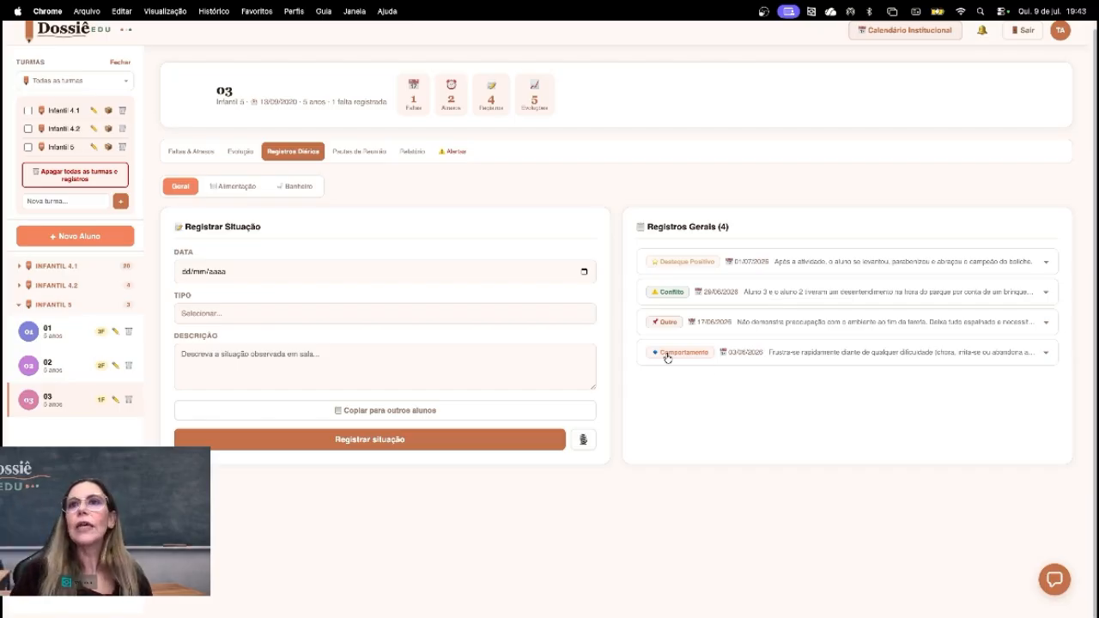
{"action": "left_click", "coordinate": [788, 330]}
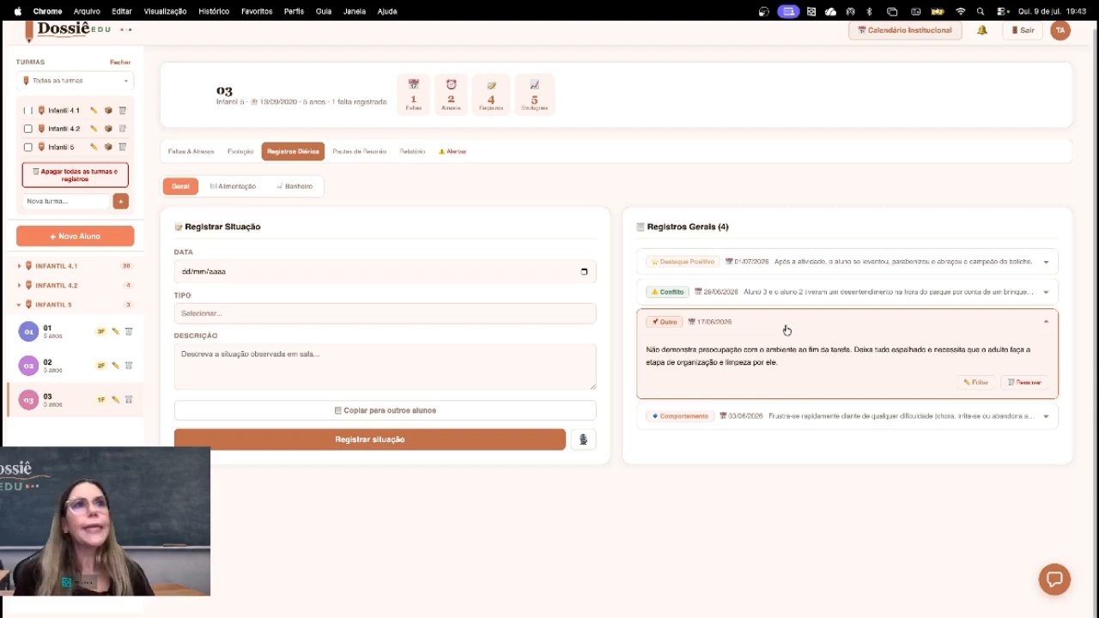
{"action": "left_click", "coordinate": [787, 330]}
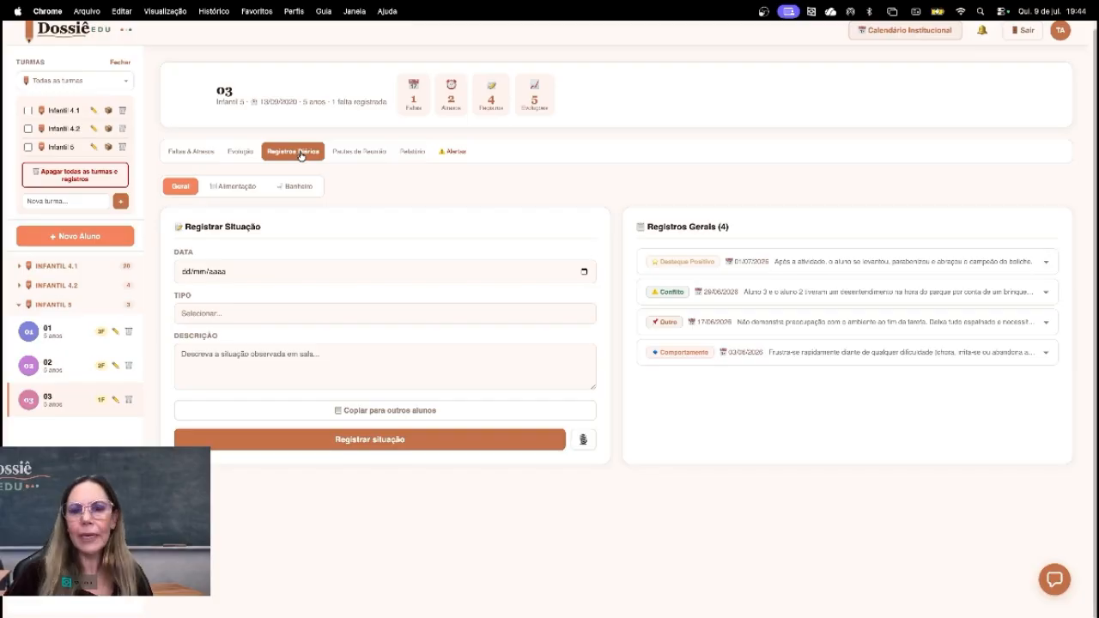
Start a new meeting agenda for Infantil 5 student 01 and set Família as the party requesting it.
{"action": "left_click", "coordinate": [370, 155]}
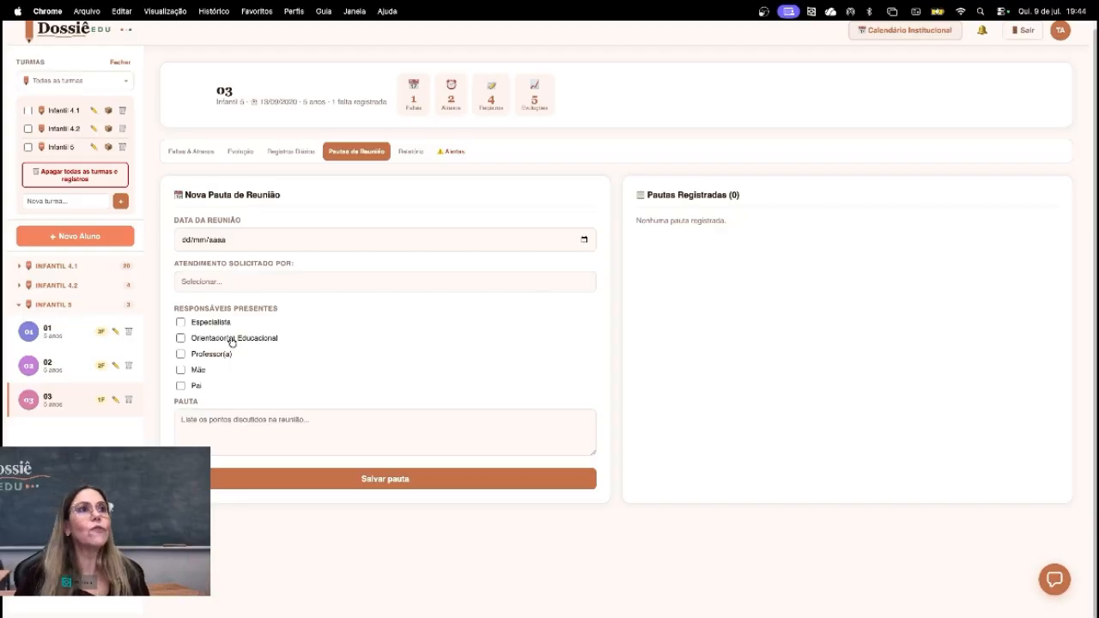
{"action": "left_click", "coordinate": [50, 332]}
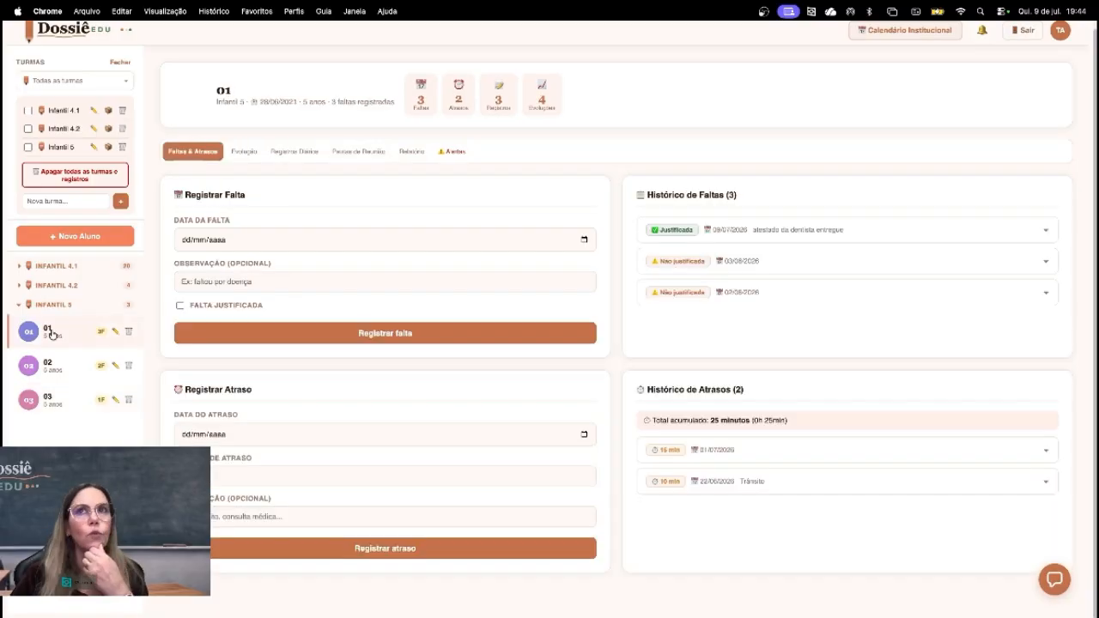
{"action": "left_click", "coordinate": [364, 152]}
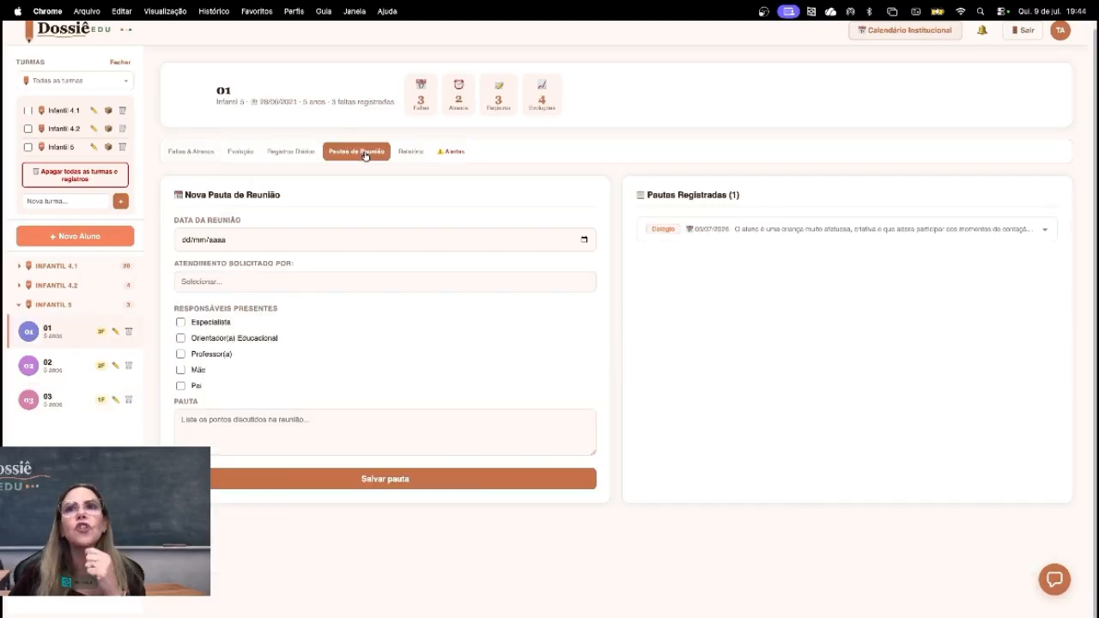
{"action": "left_click", "coordinate": [237, 283]}
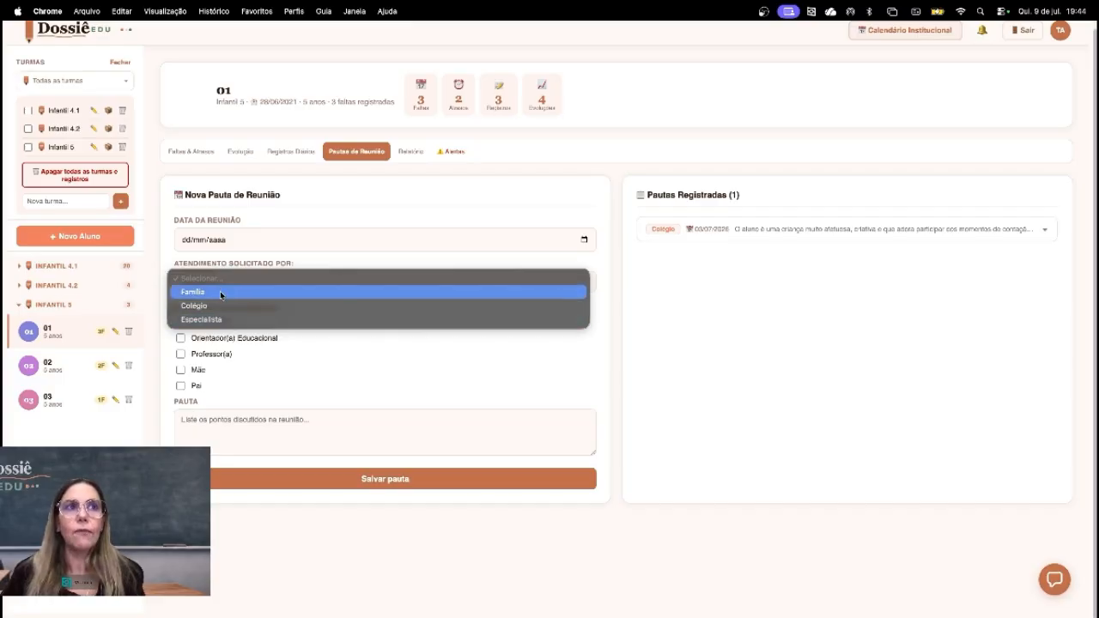
{"action": "left_click", "coordinate": [221, 293]}
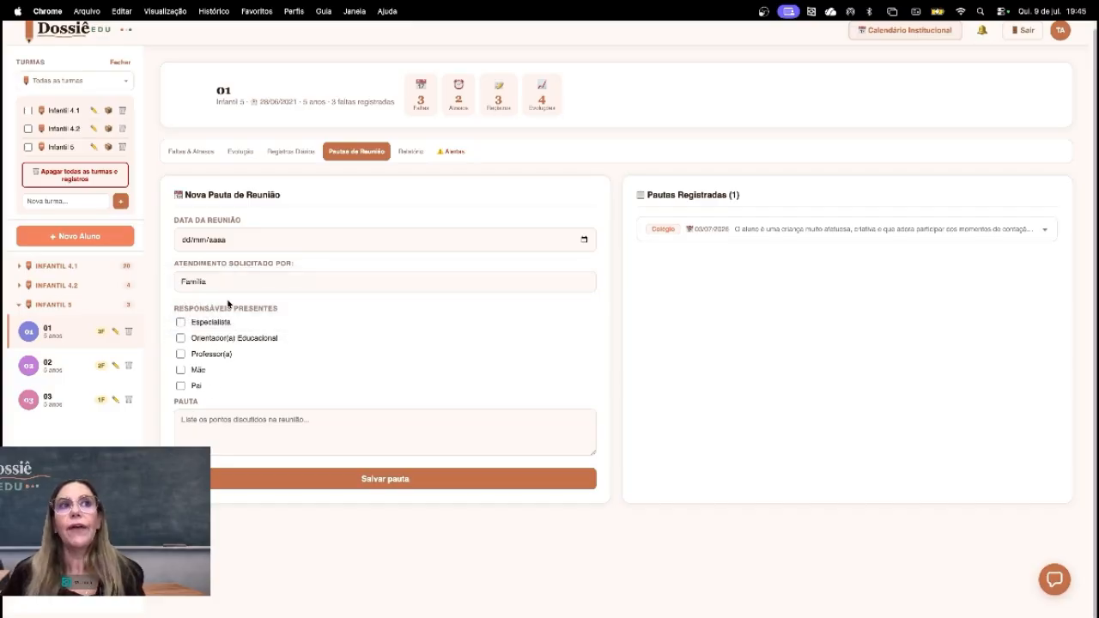
Mark Pai, Mãe, Professor(a) and Orientador(a) Educacional as present at the meeting.
{"action": "left_click", "coordinate": [181, 385]}
{"action": "left_click", "coordinate": [181, 370]}
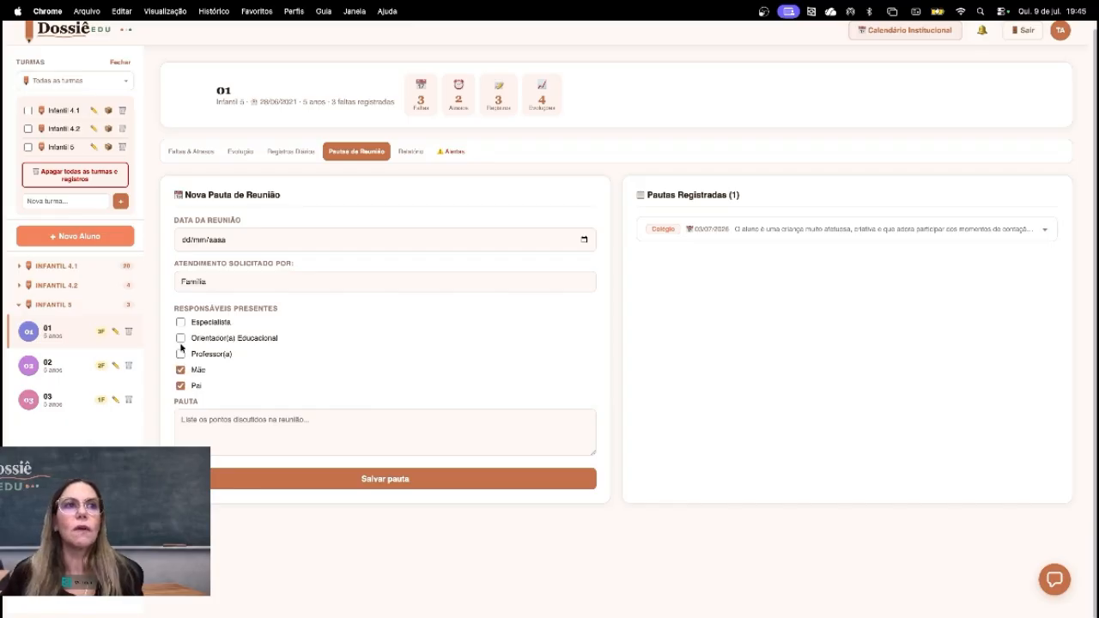
{"action": "left_click", "coordinate": [181, 354]}
{"action": "left_click", "coordinate": [181, 340]}
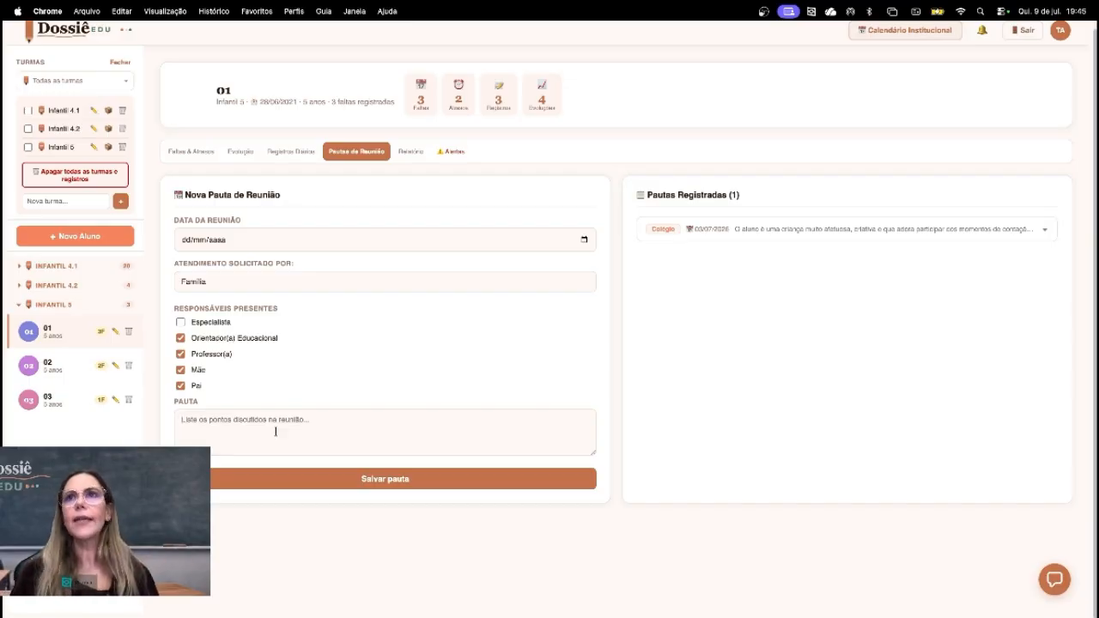
Read student 01's registered Colégio meeting agenda through to its joint school and family action plan.
{"action": "left_click", "coordinate": [802, 232]}
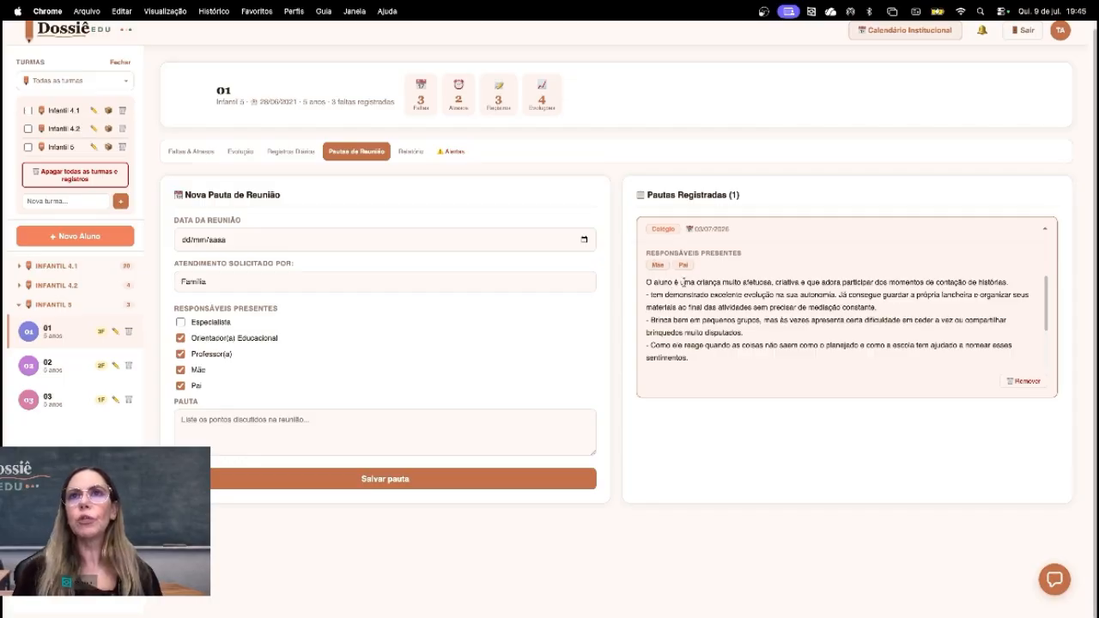
{"action": "scroll", "coordinate": [721, 315], "scroll_direction": "down", "scroll_amount": 1}
{"action": "scroll", "coordinate": [722, 315], "scroll_direction": "down", "scroll_amount": 5}
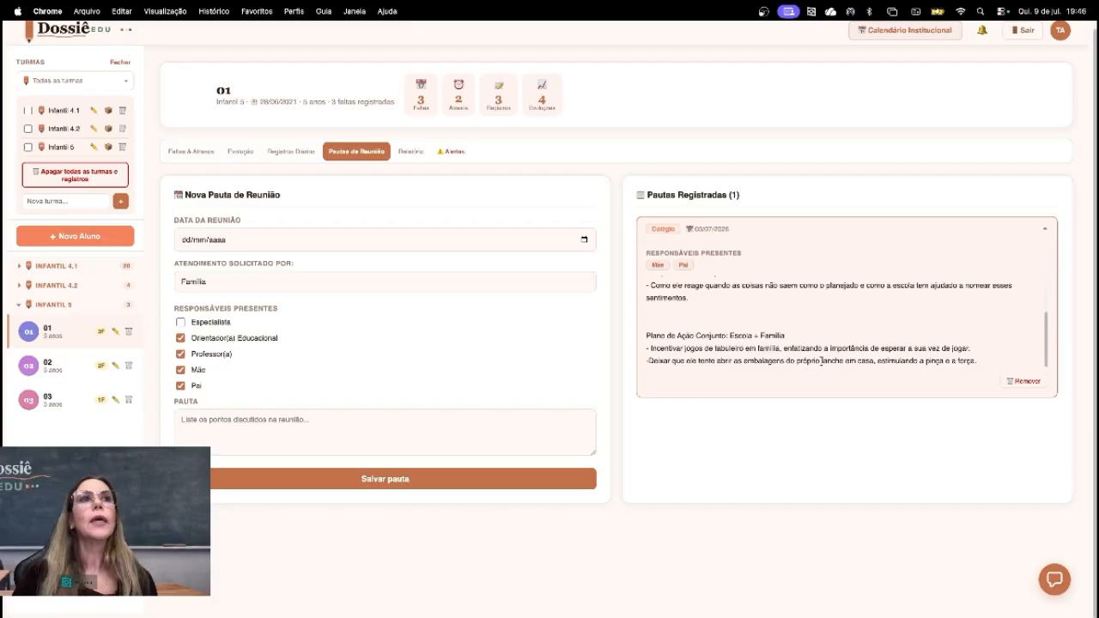
{"action": "left_click", "coordinate": [689, 239]}
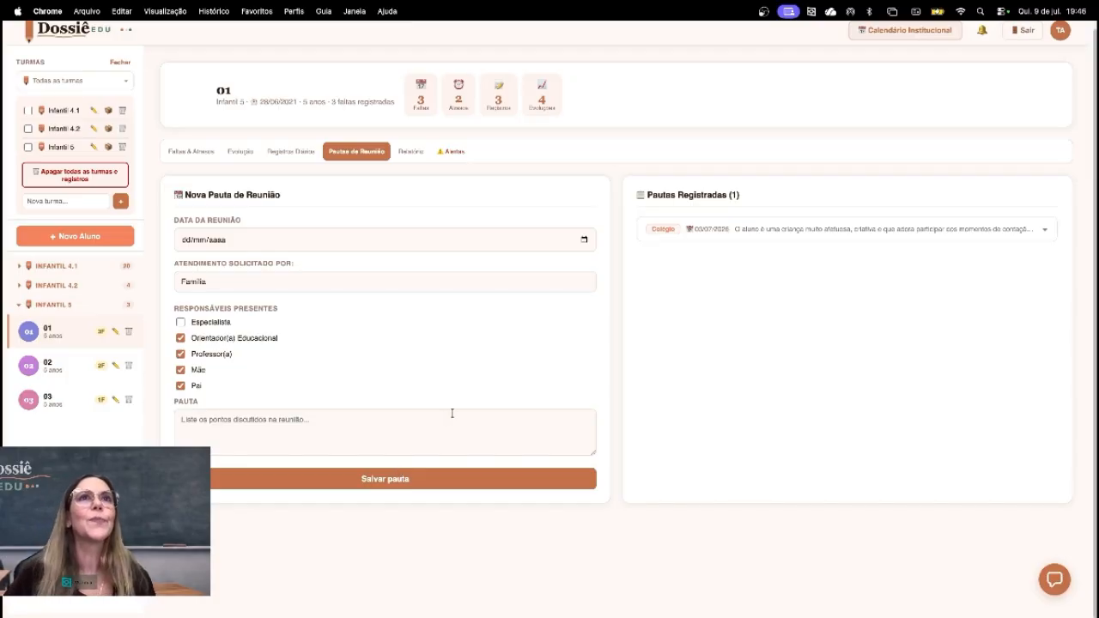
Add "lactose" as an allergy to student 01's health alerts.
{"action": "left_click", "coordinate": [412, 155]}
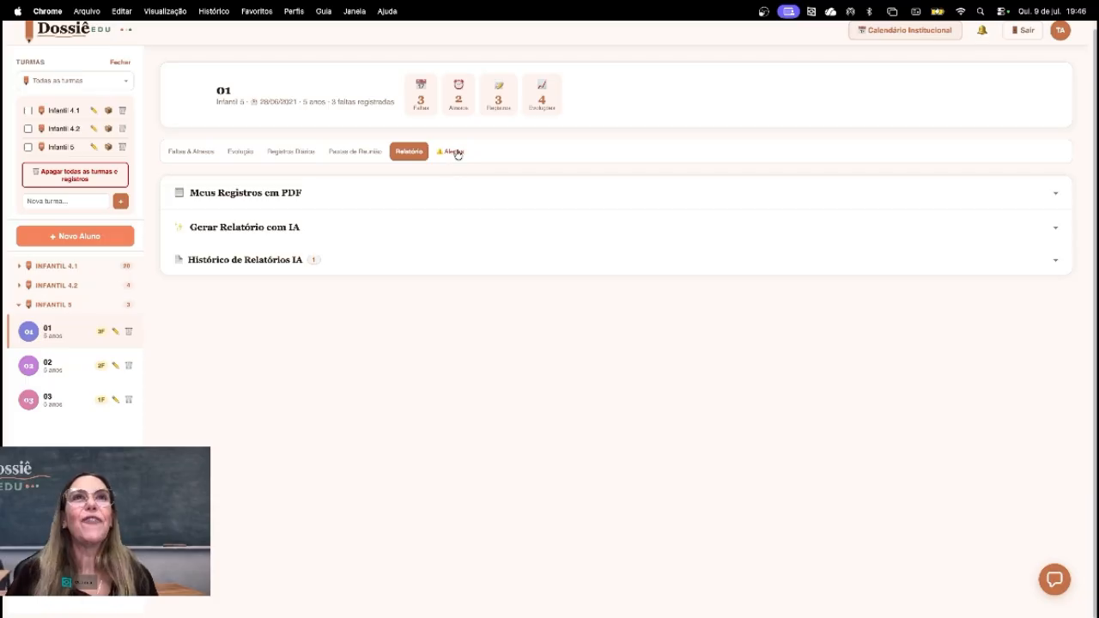
{"action": "left_click", "coordinate": [456, 153]}
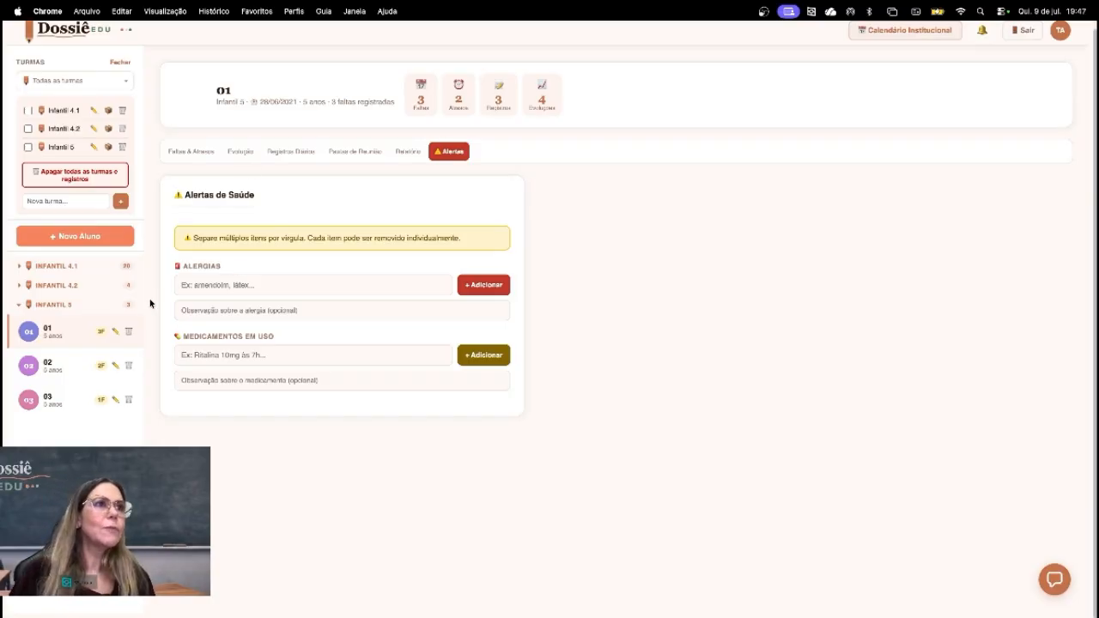
{"action": "left_click", "coordinate": [252, 281]}
{"action": "type", "text": "lactose"}
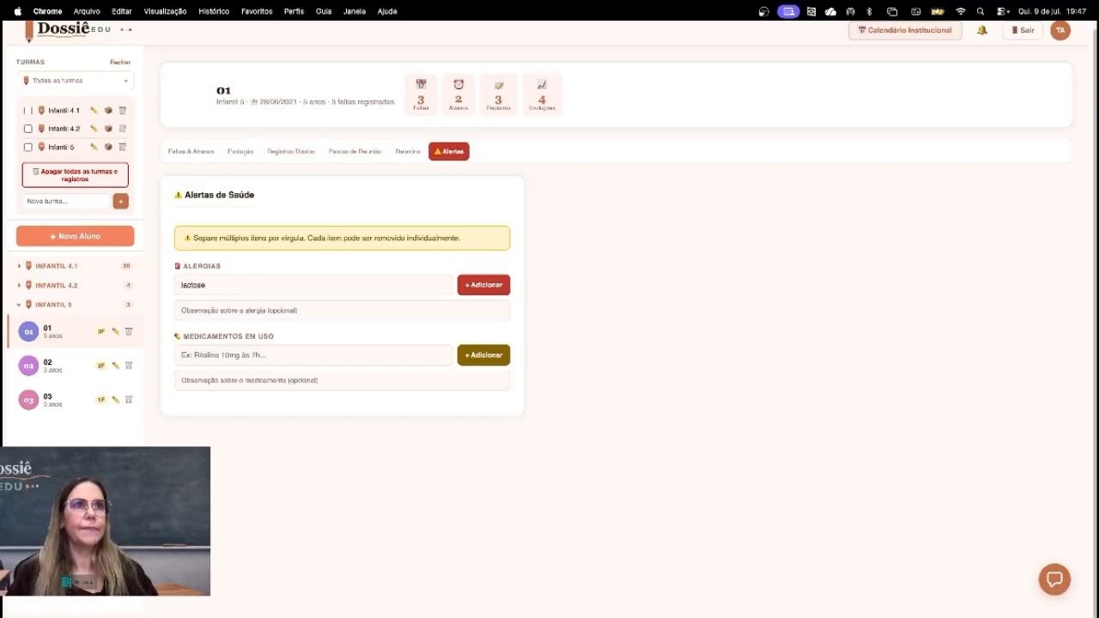
{"action": "left_click", "coordinate": [494, 289]}
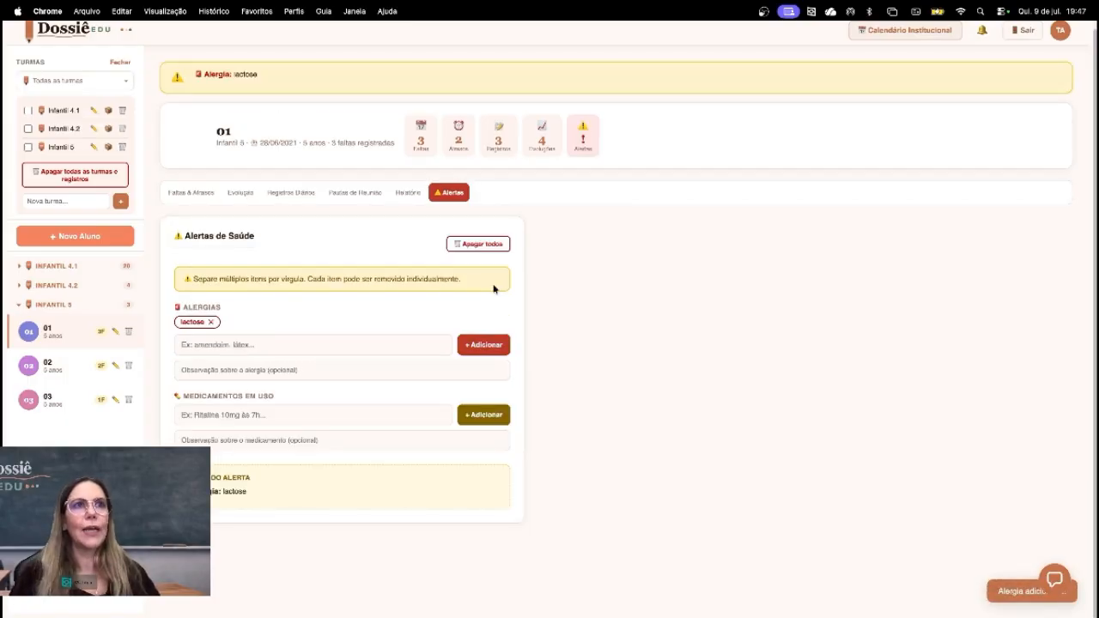
Compare the profiles of students 02 and 01 for the allergy alert and return to student 01's health alerts.
{"action": "left_click", "coordinate": [52, 365]}
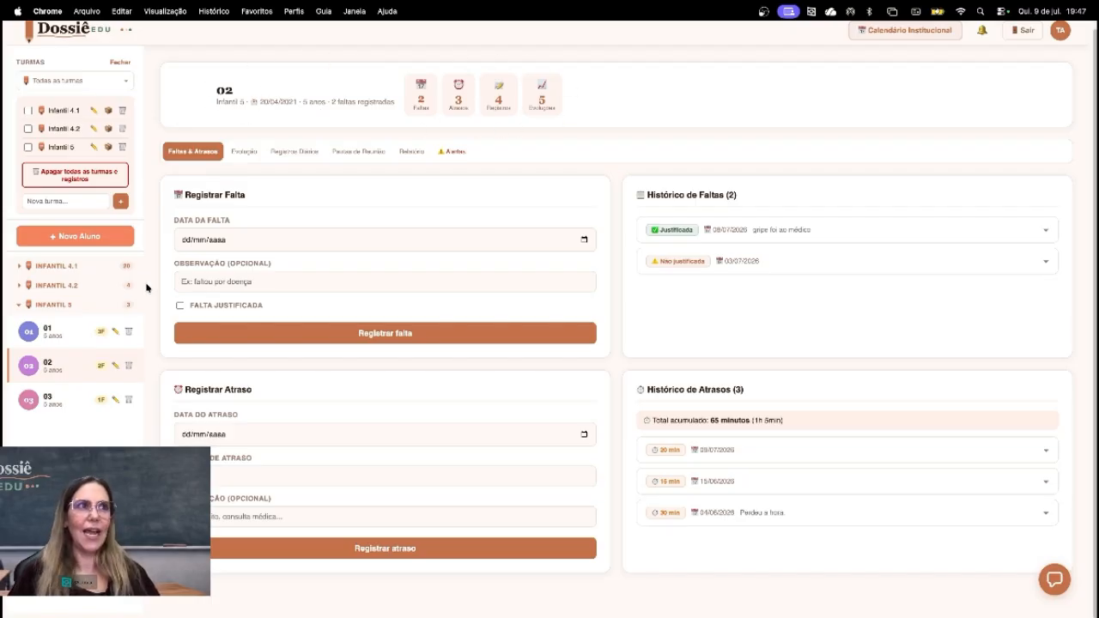
{"action": "left_click", "coordinate": [51, 336]}
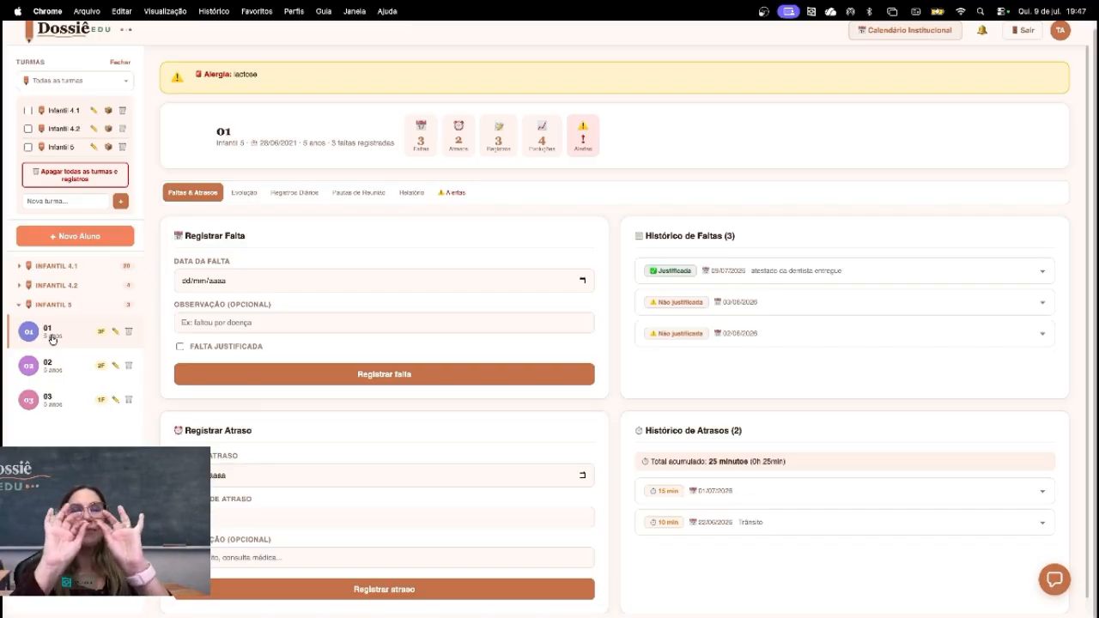
{"action": "left_click", "coordinate": [455, 194]}
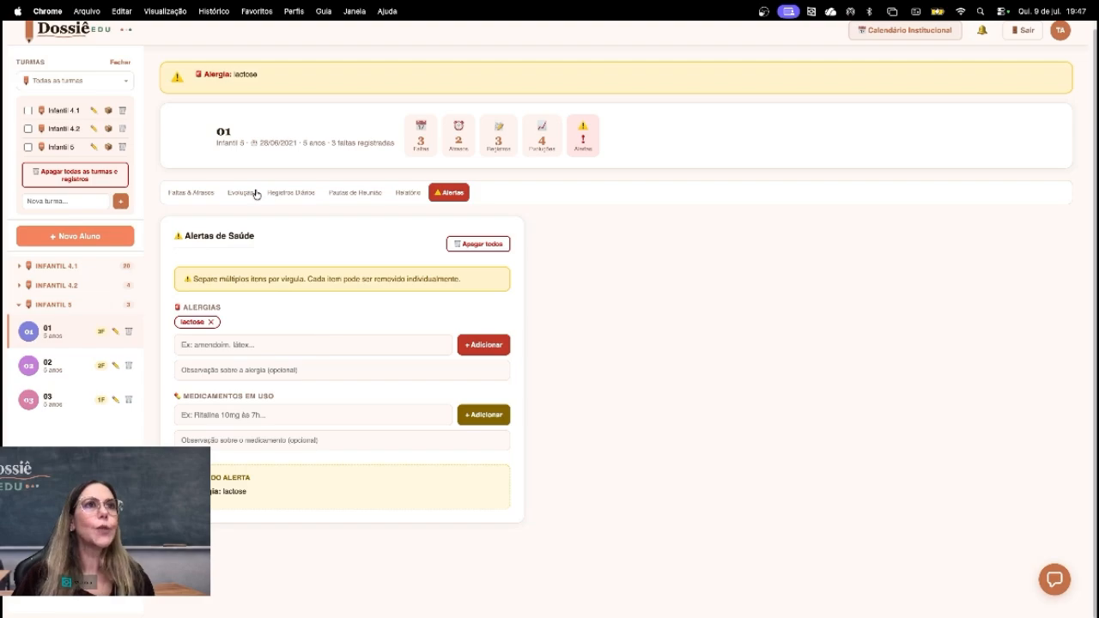
Add the medication "pomada" with the note "as 10h" to student 01's health alerts.
{"action": "left_click", "coordinate": [234, 418]}
{"action": "type", "text": "pom"}
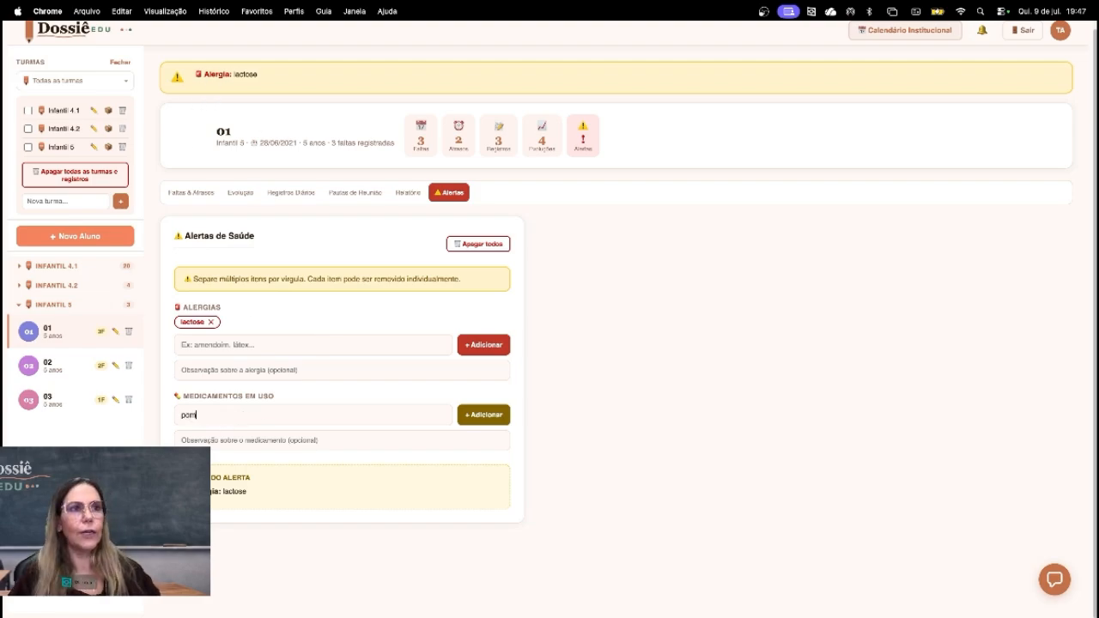
{"action": "type", "text": "ada"}
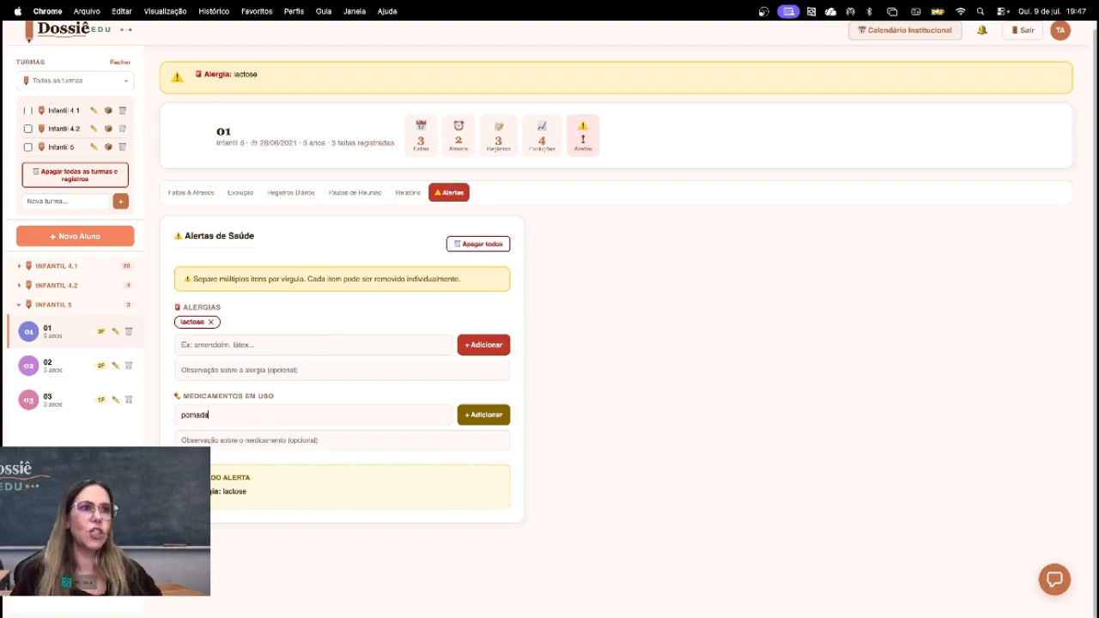
{"action": "left_click", "coordinate": [280, 440]}
{"action": "type", "text": "as 10h"}
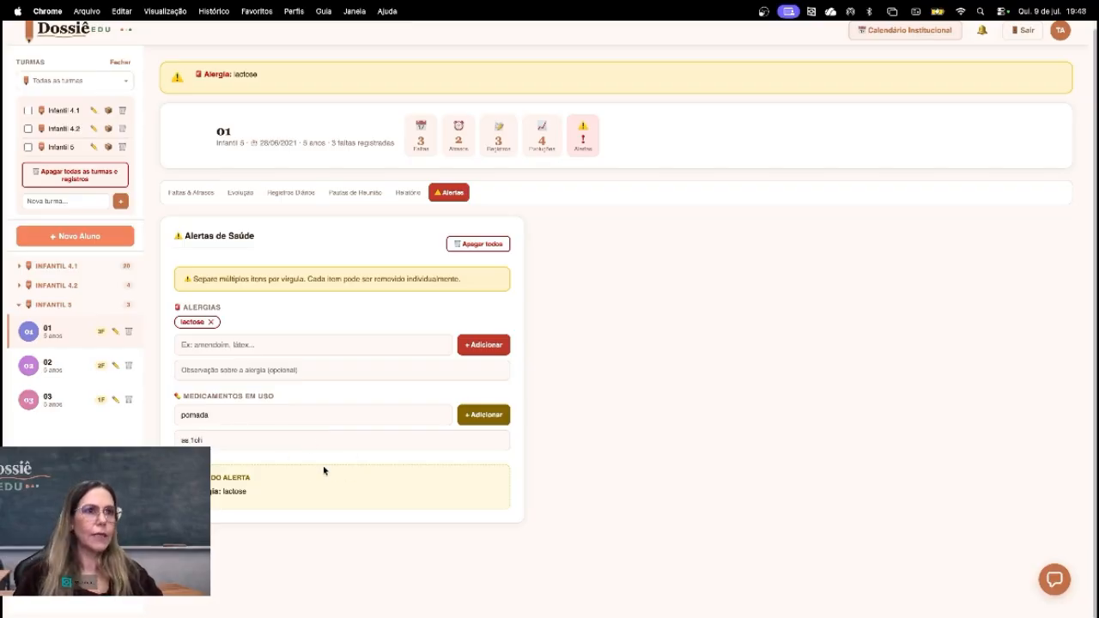
{"action": "key", "text": "BackSpace"}
{"action": "key", "text": "BackSpace"}
{"action": "key", "text": "BackSpace"}
{"action": "type", "text": "0"}
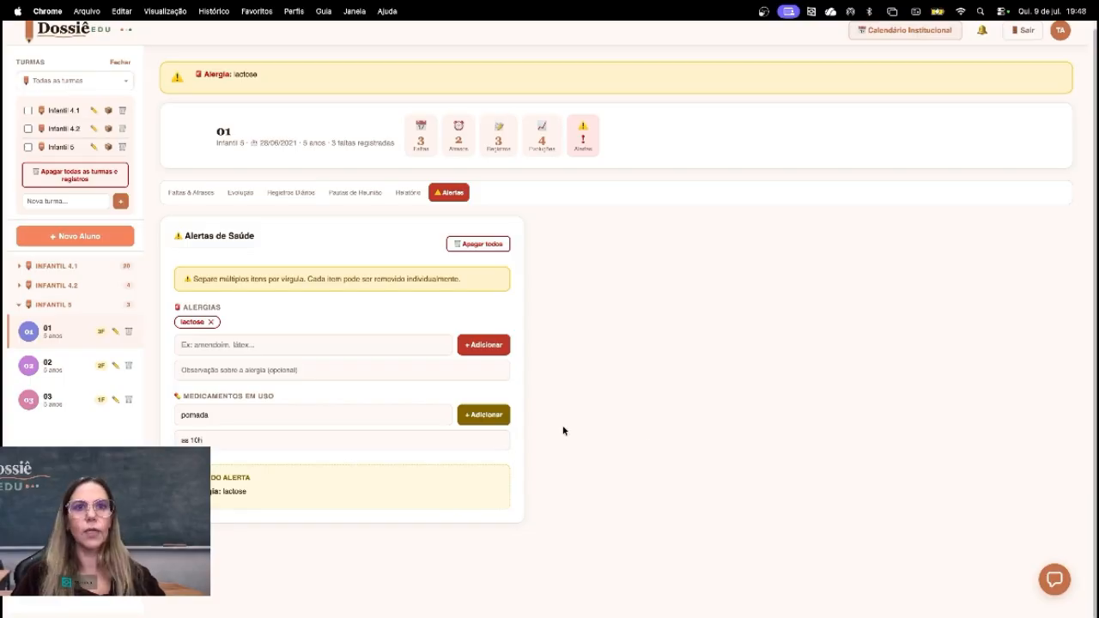
{"action": "left_click", "coordinate": [479, 416]}
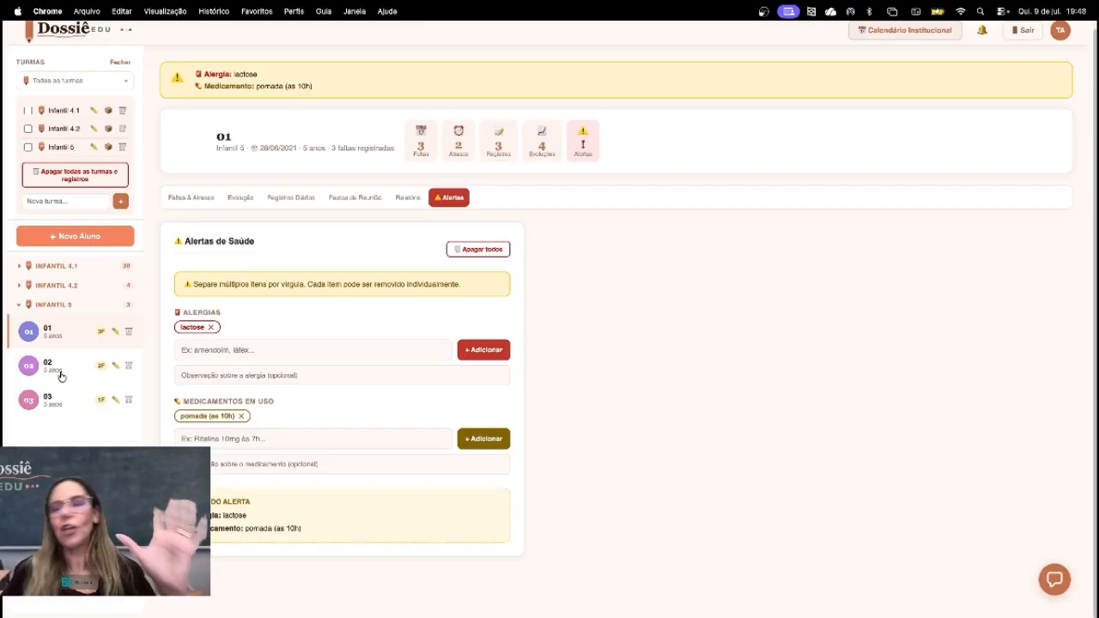
Remove the allergy "lactose" and the medication "pomada (as 10h)" from student 01's health alerts.
{"action": "left_click", "coordinate": [54, 335]}
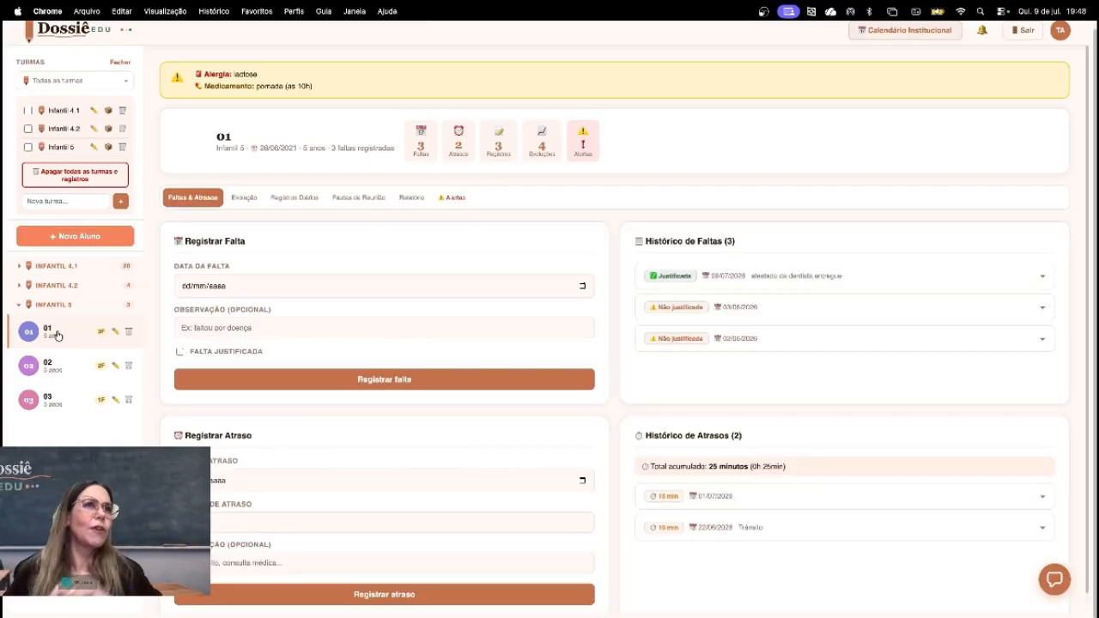
{"action": "left_click", "coordinate": [461, 198]}
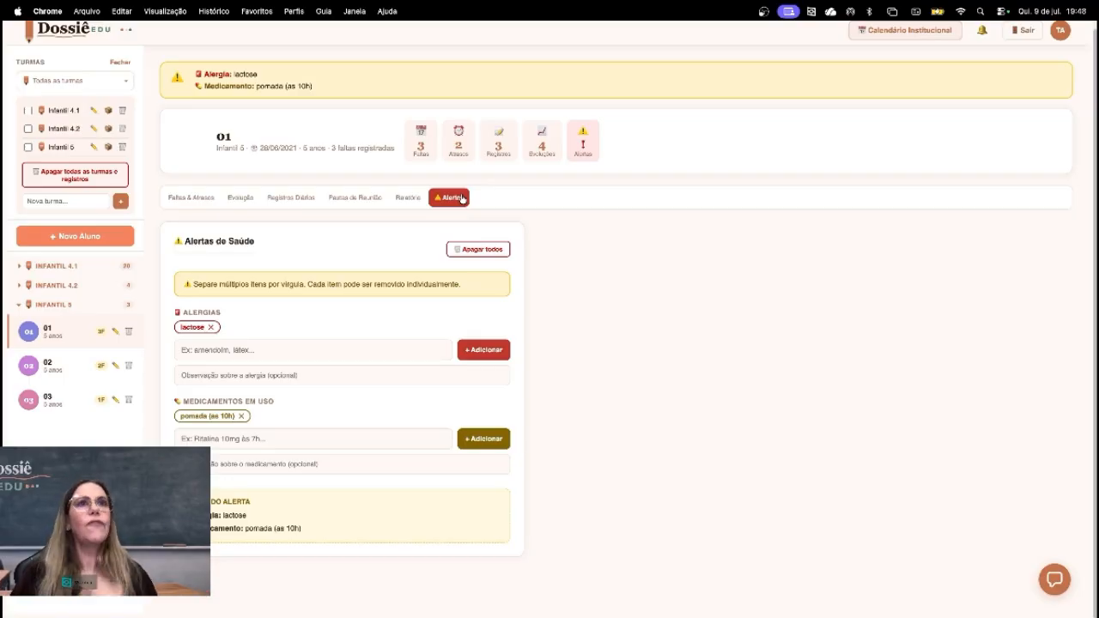
{"action": "left_click", "coordinate": [211, 329]}
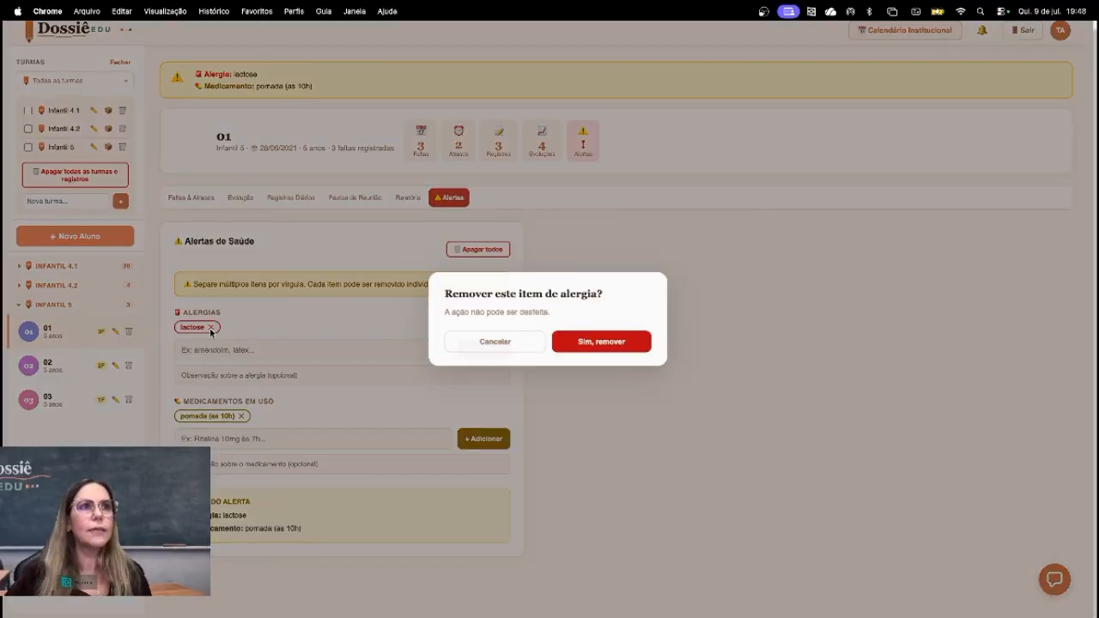
{"action": "left_click", "coordinate": [592, 345]}
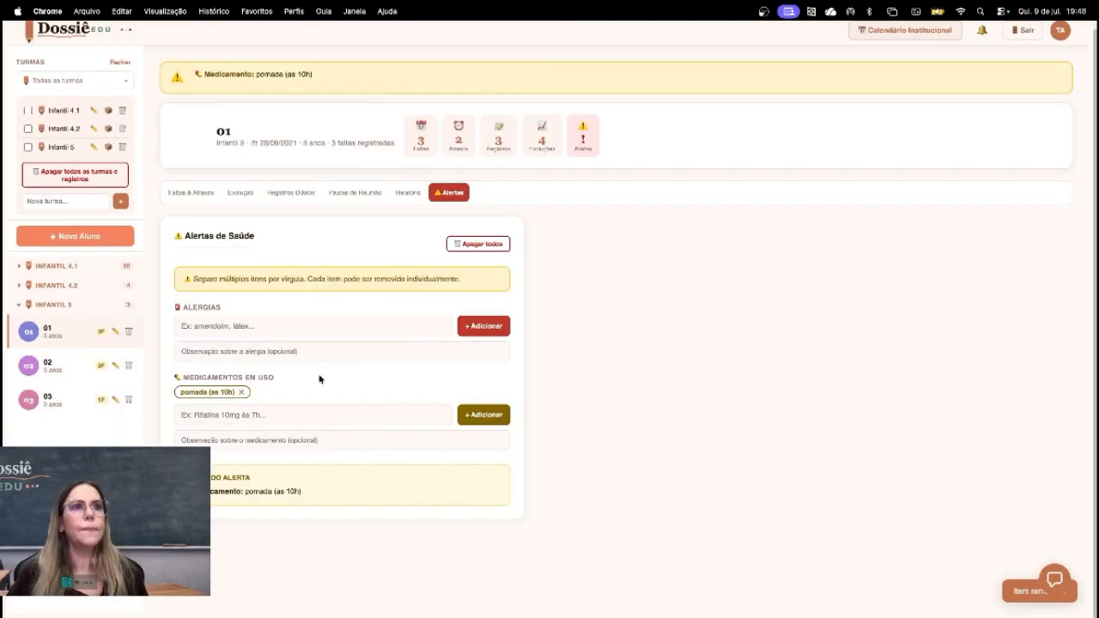
{"action": "left_click", "coordinate": [242, 392]}
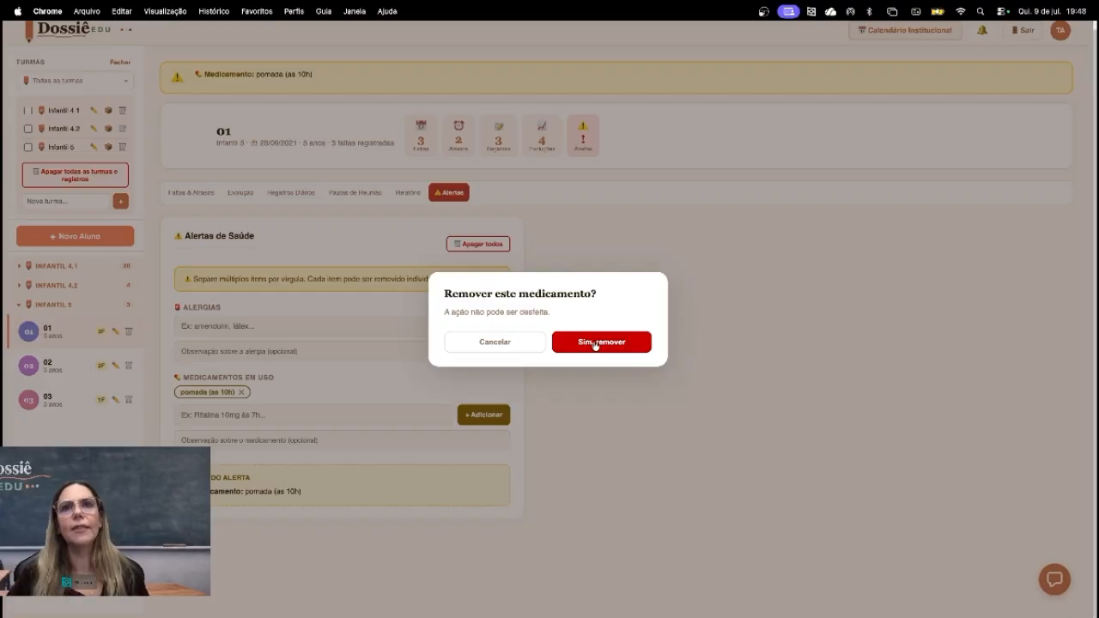
{"action": "left_click", "coordinate": [594, 345]}
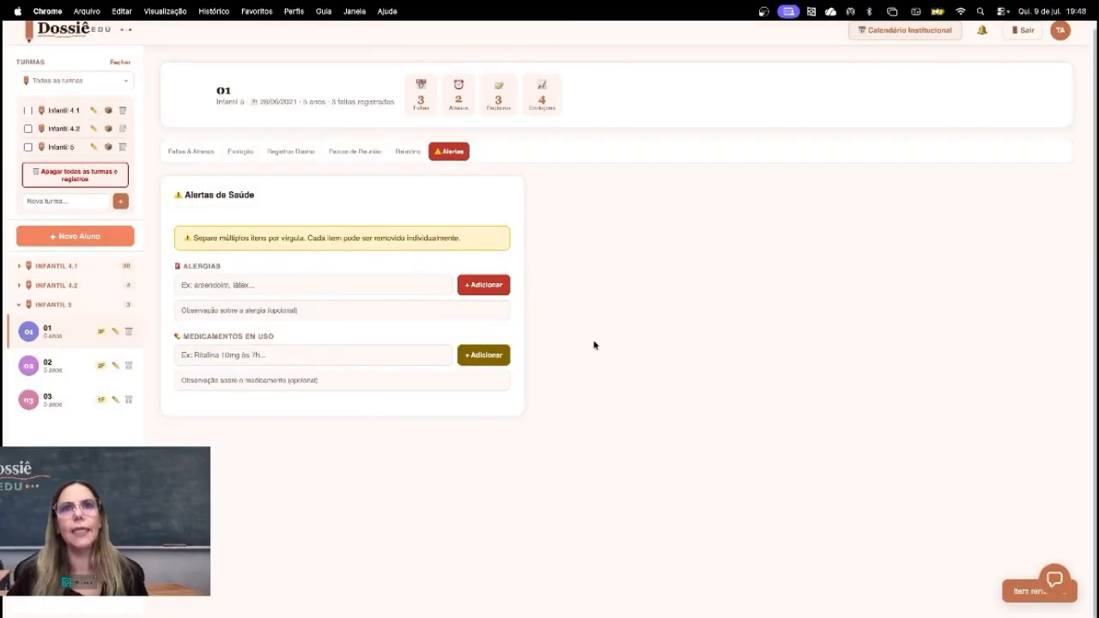
{"action": "left_click", "coordinate": [52, 335]}
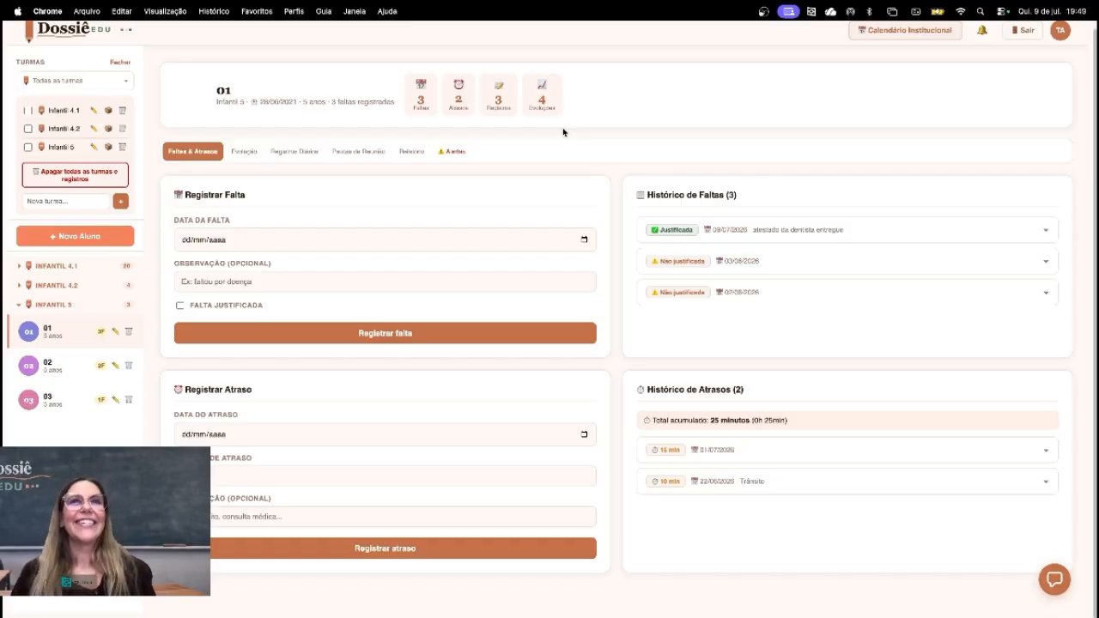
Look over the Meus Registros em PDF export options in student 01's reports and return to Faltas & Atrasos.
{"action": "left_click", "coordinate": [415, 152]}
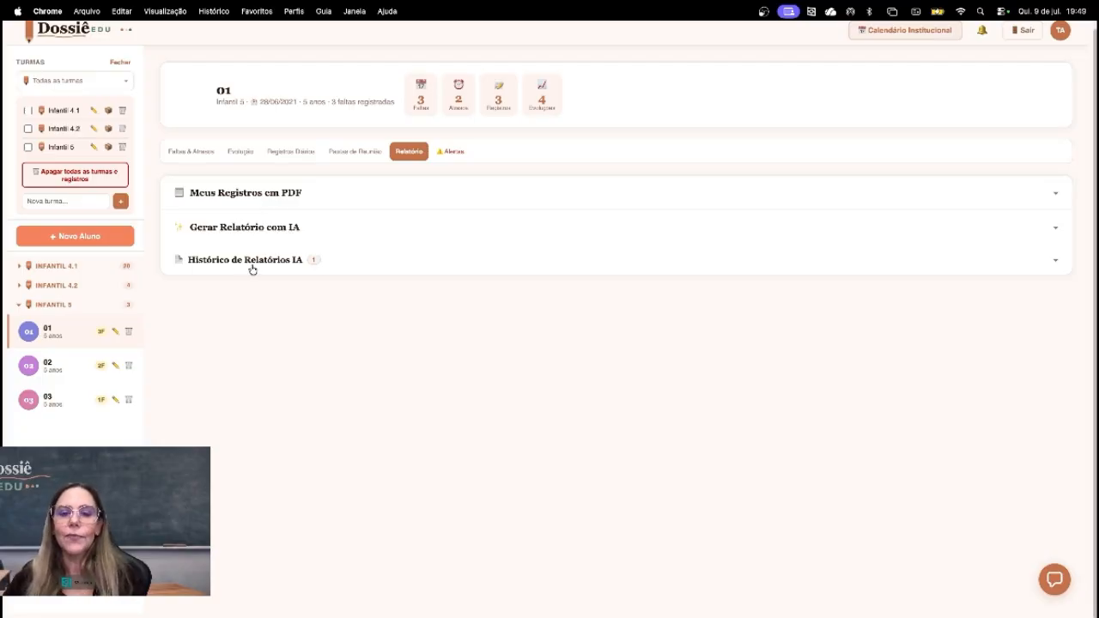
{"action": "left_click", "coordinate": [262, 195]}
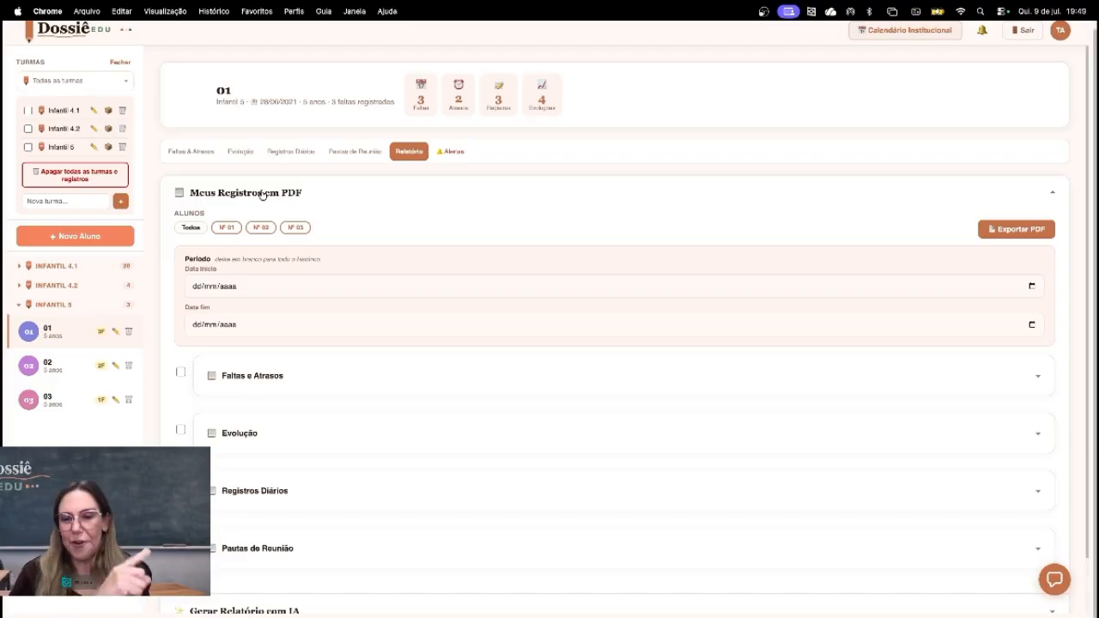
{"action": "left_click", "coordinate": [202, 154]}
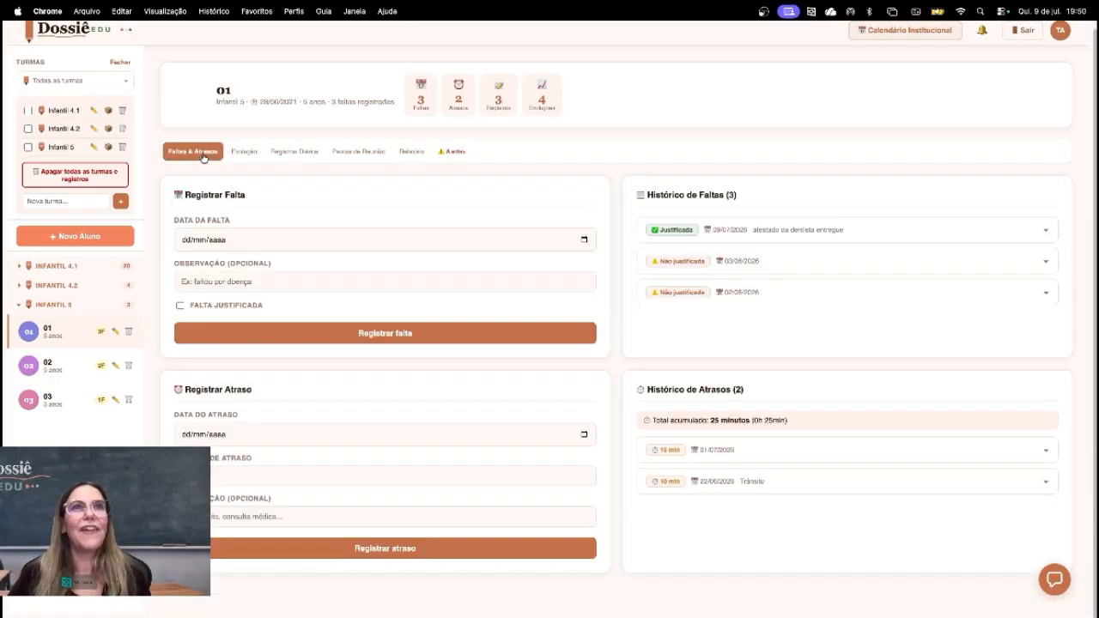
Generate a PDF report for student 02 with only the Faltas e Atrasos section, leaving the period blank.
{"action": "left_click", "coordinate": [55, 369]}
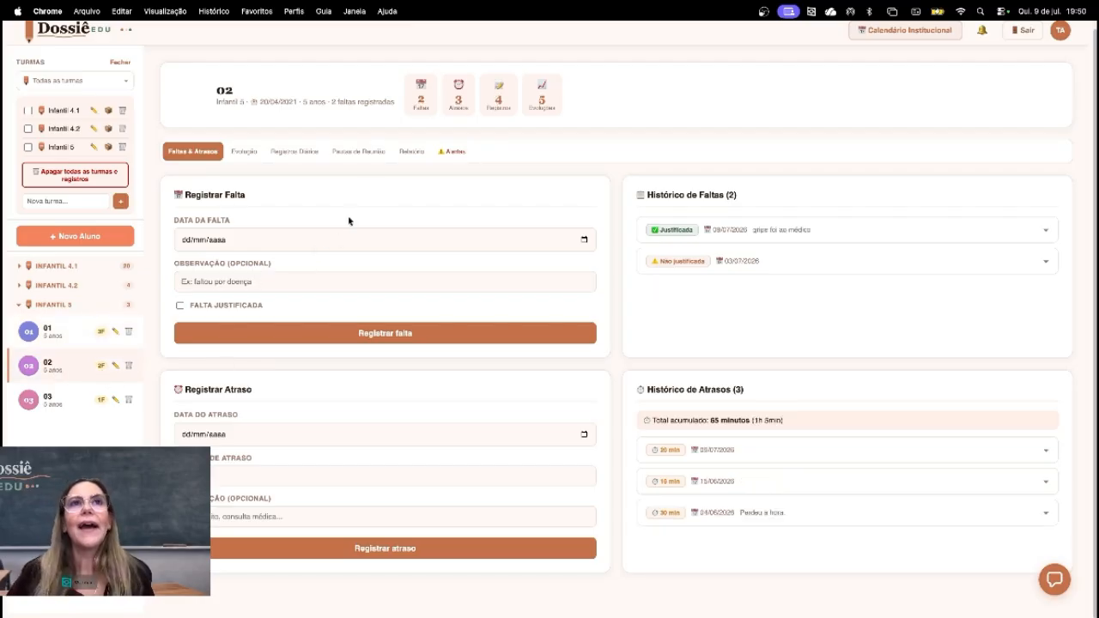
{"action": "left_click", "coordinate": [413, 152]}
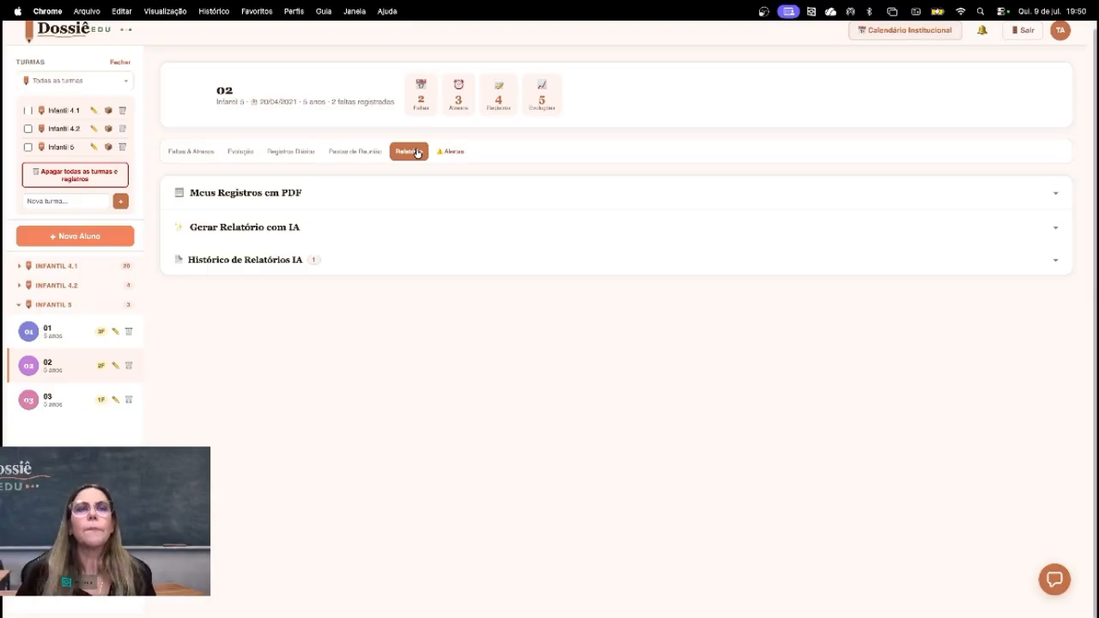
{"action": "left_click", "coordinate": [279, 193]}
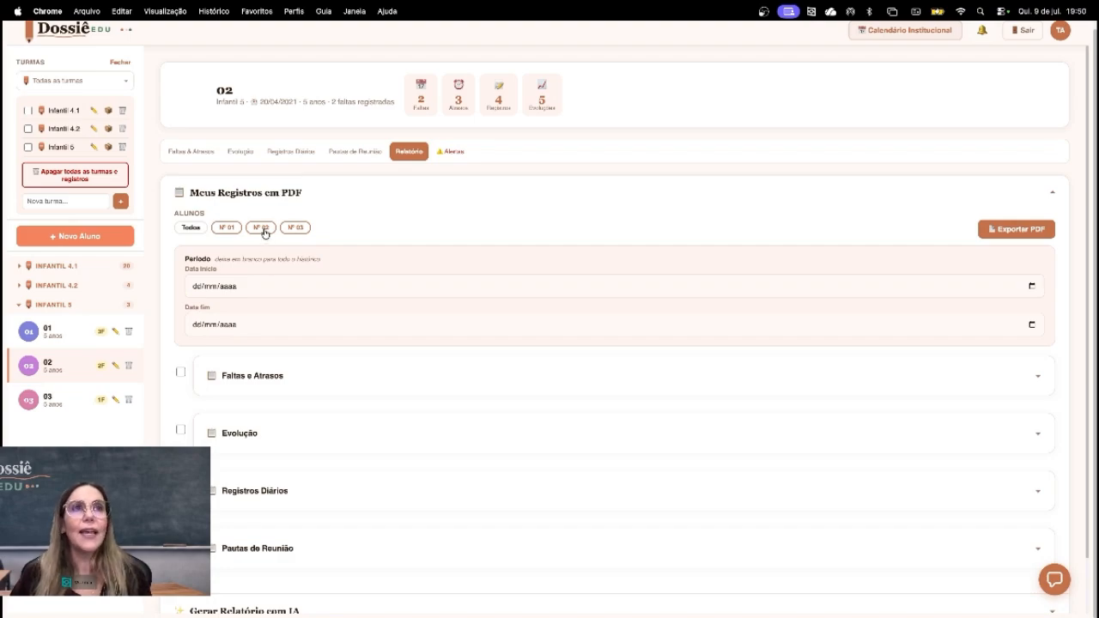
{"action": "left_click", "coordinate": [265, 230]}
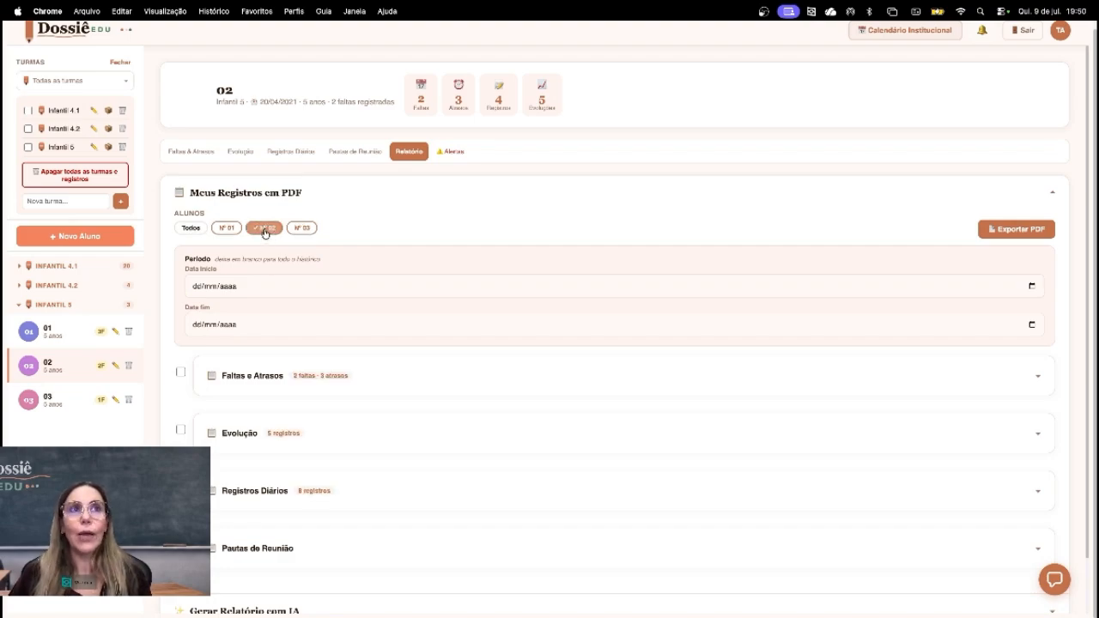
{"action": "left_click", "coordinate": [181, 374]}
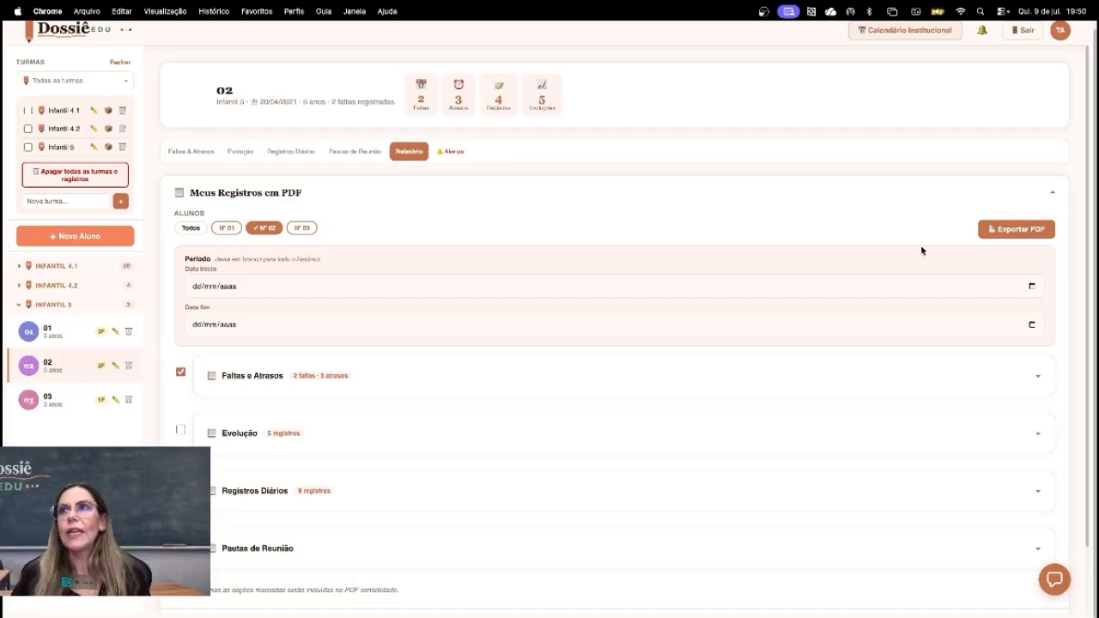
{"action": "left_click", "coordinate": [1010, 230]}
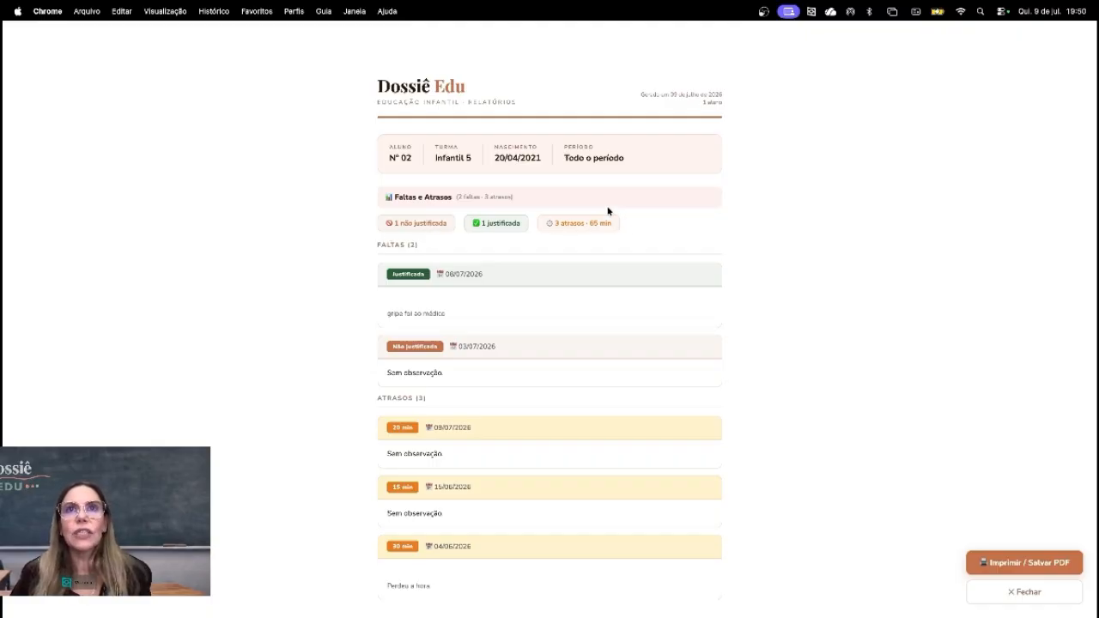
Read through student 02's absences and delays report and close it.
{"action": "scroll", "coordinate": [579, 237], "scroll_direction": "down", "scroll_amount": 2}
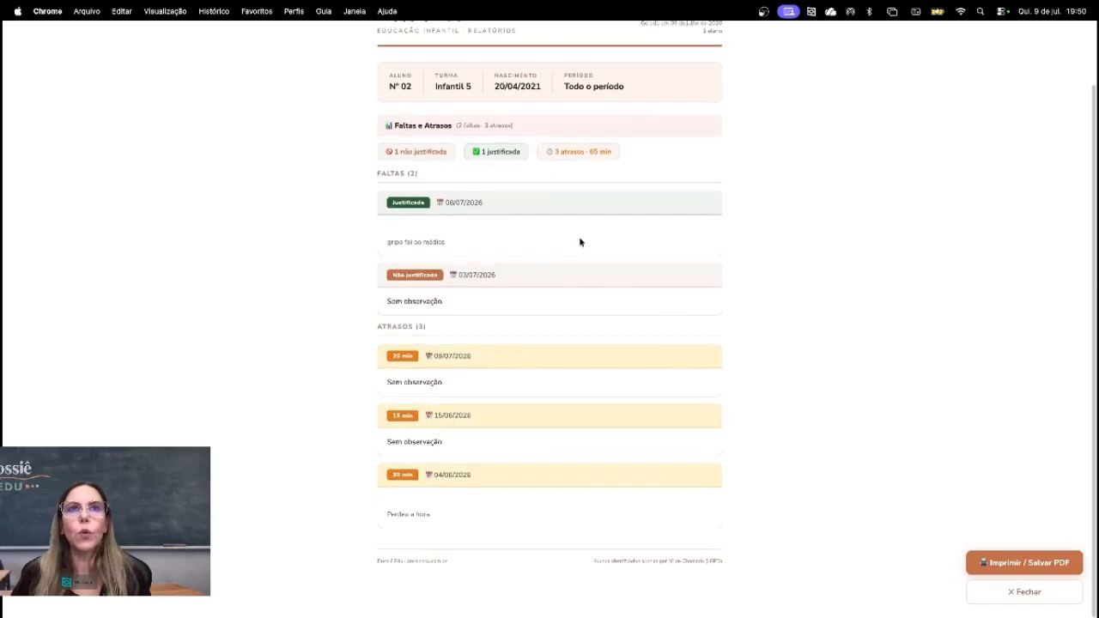
{"action": "scroll", "coordinate": [580, 242], "scroll_direction": "up", "scroll_amount": 2}
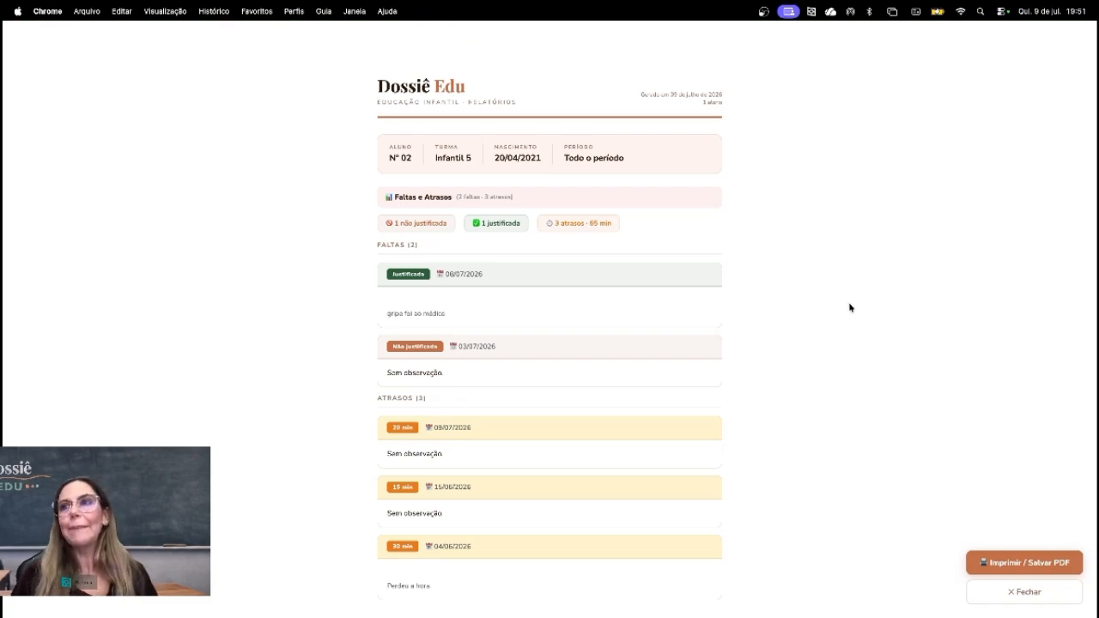
{"action": "left_click", "coordinate": [1025, 593]}
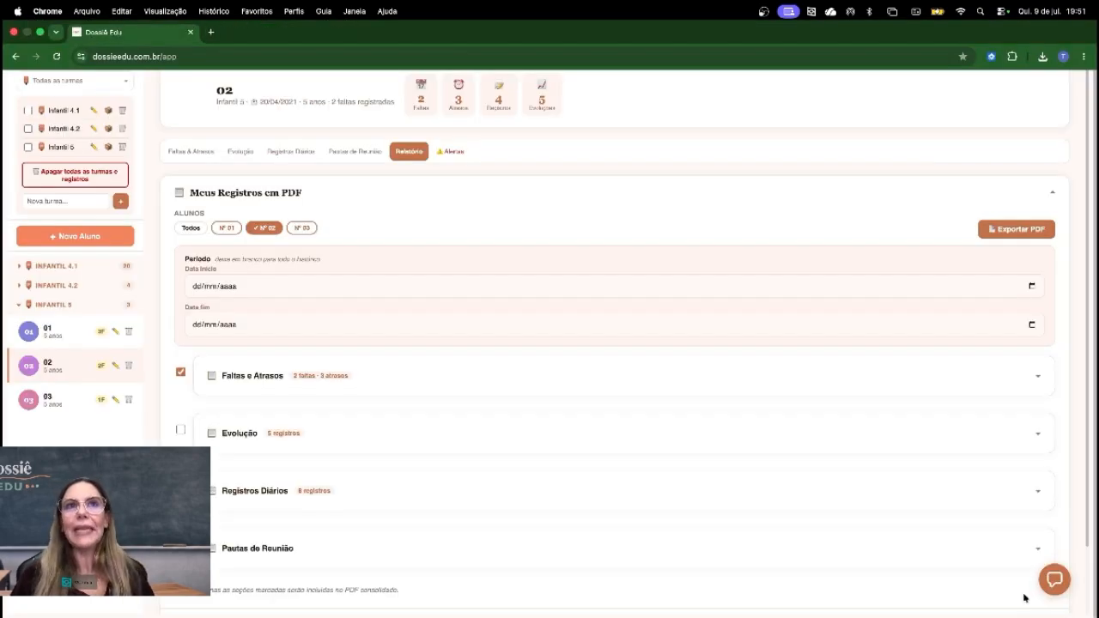
Generate a PDF report for all students with only the Evolução section instead of Faltas e Atrasos.
{"action": "left_click", "coordinate": [180, 372]}
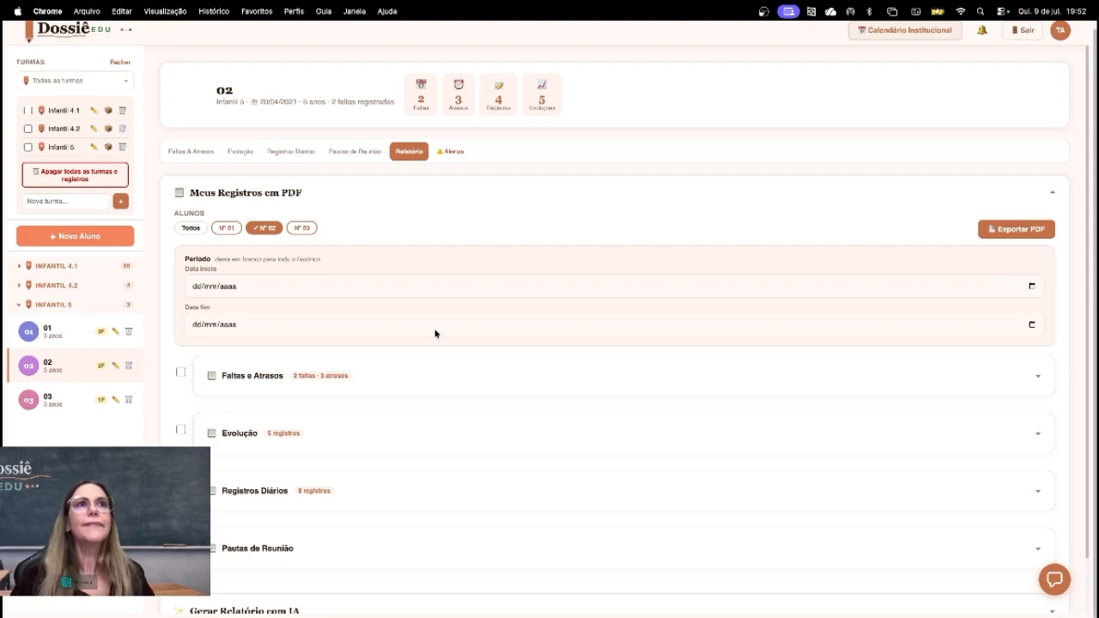
{"action": "left_click", "coordinate": [193, 228]}
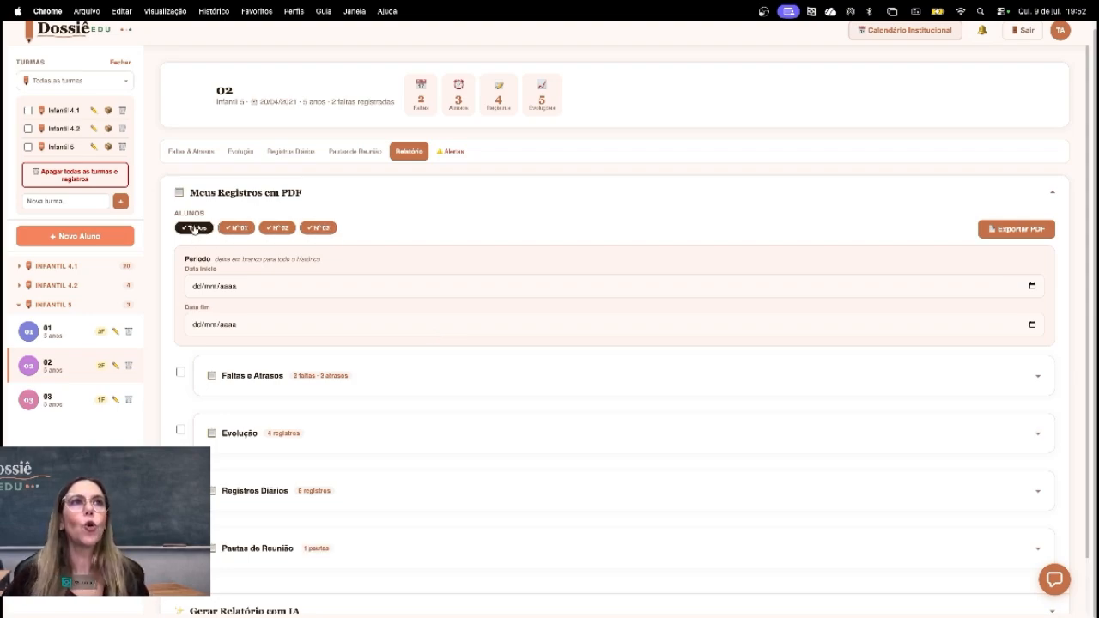
{"action": "left_click", "coordinate": [180, 430]}
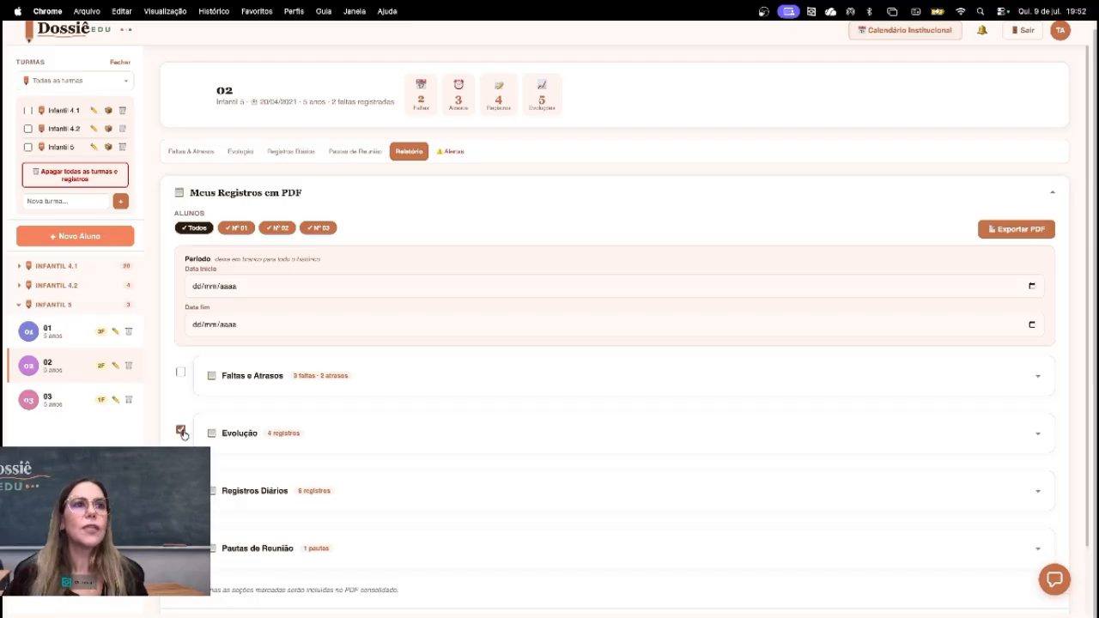
{"action": "left_click", "coordinate": [1014, 232]}
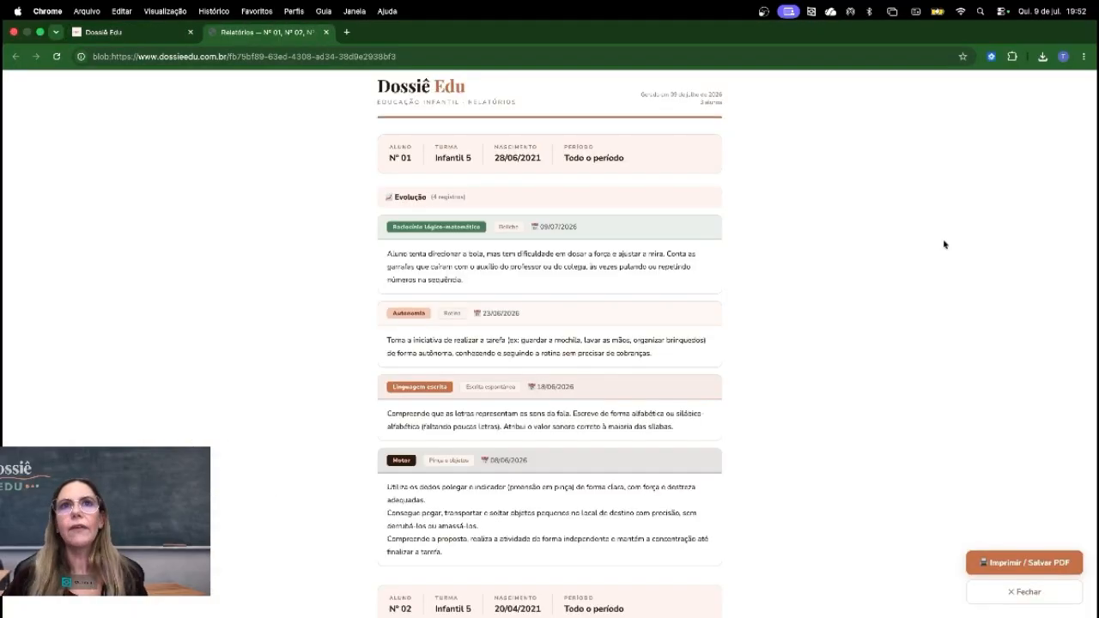
Examine the Evolução report's entries for students 01, 02 and 03, and close the report.
{"action": "scroll", "coordinate": [715, 352], "scroll_direction": "down", "scroll_amount": 1}
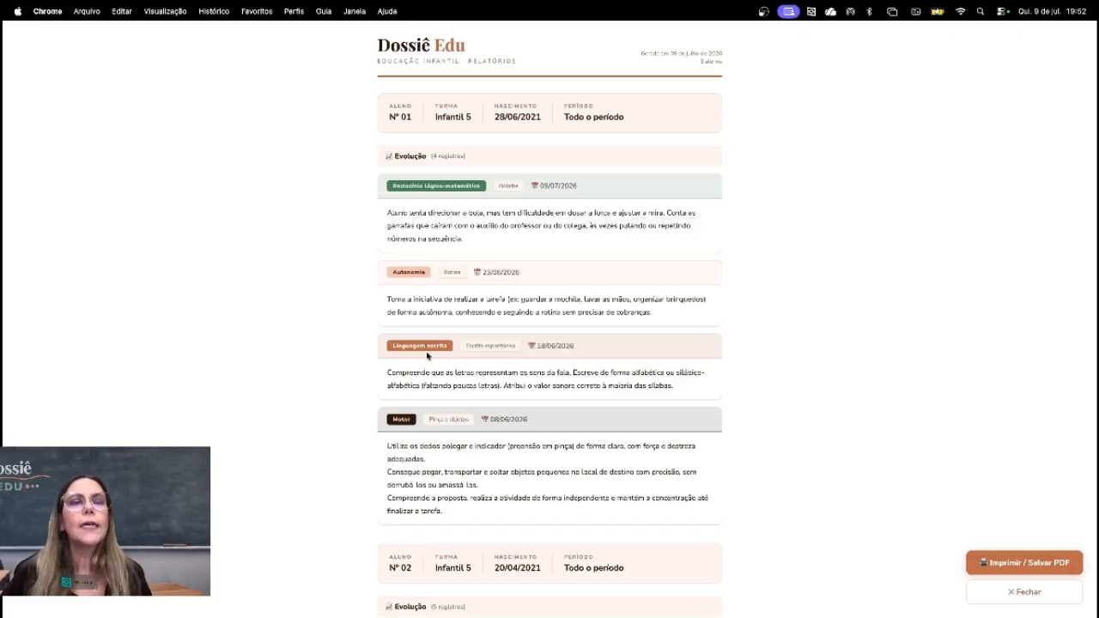
{"action": "scroll", "coordinate": [438, 370], "scroll_direction": "down", "scroll_amount": 2}
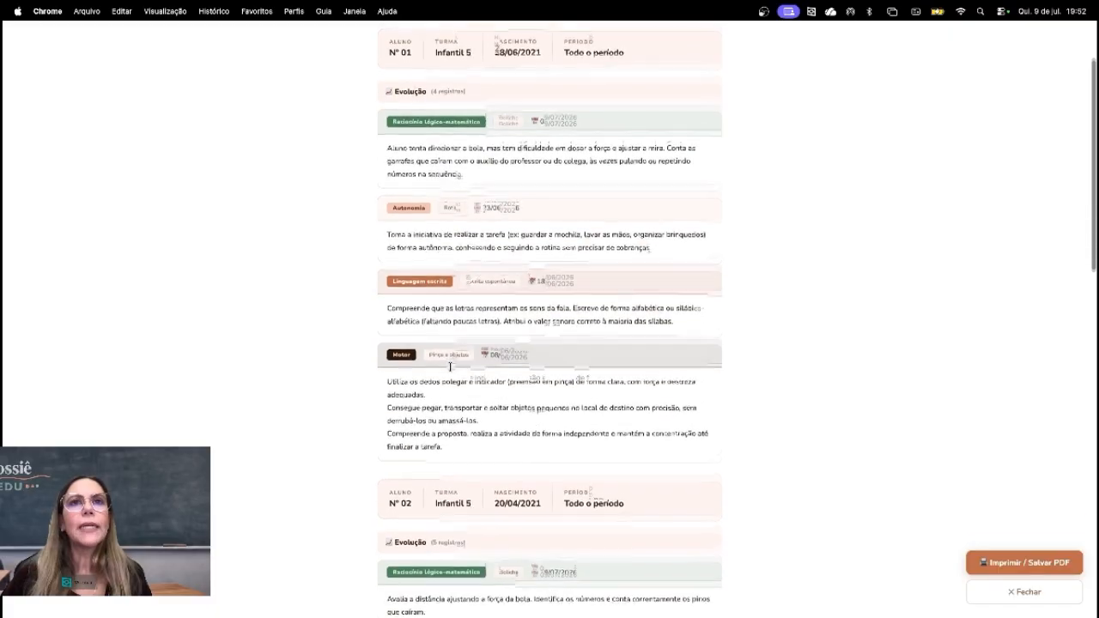
{"action": "scroll", "coordinate": [450, 371], "scroll_direction": "down", "scroll_amount": 2}
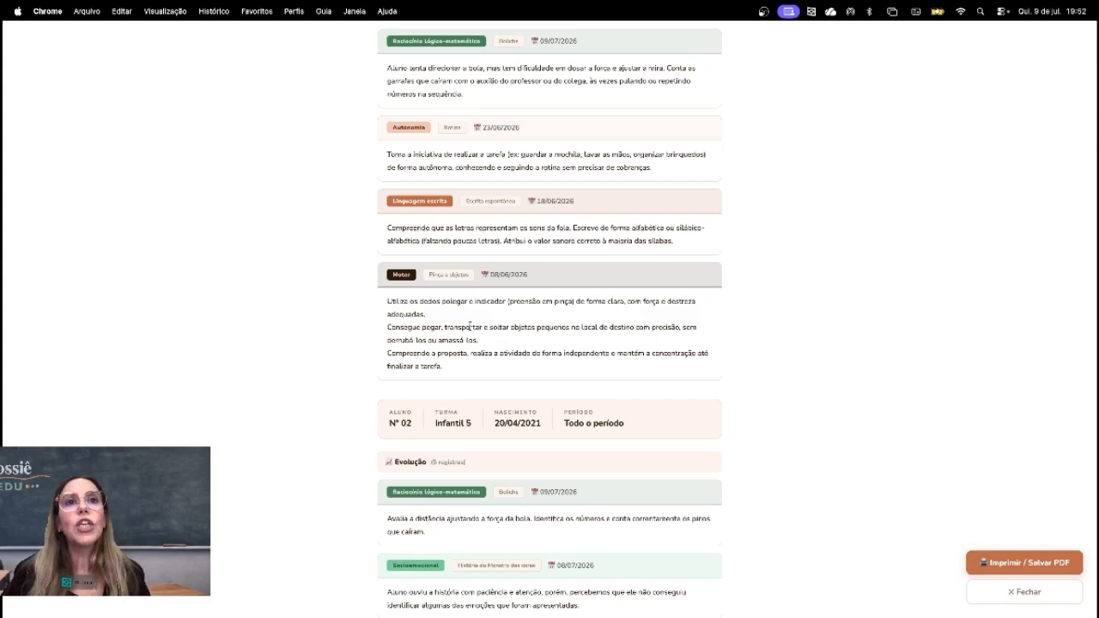
{"action": "scroll", "coordinate": [516, 353], "scroll_direction": "down", "scroll_amount": 5}
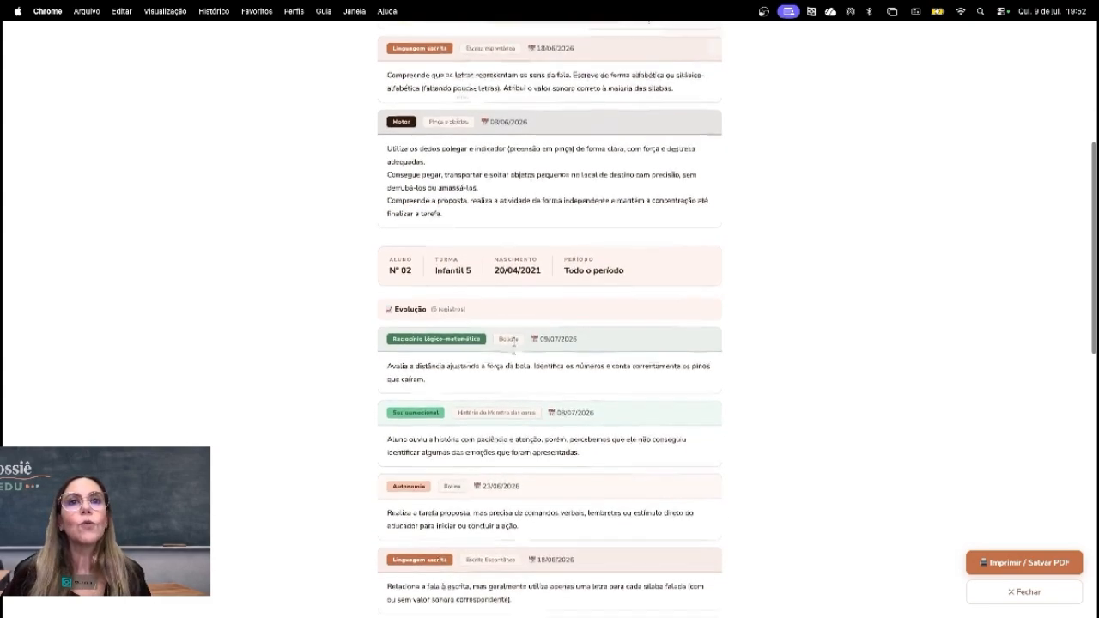
{"action": "scroll", "coordinate": [513, 350], "scroll_direction": "down", "scroll_amount": 5}
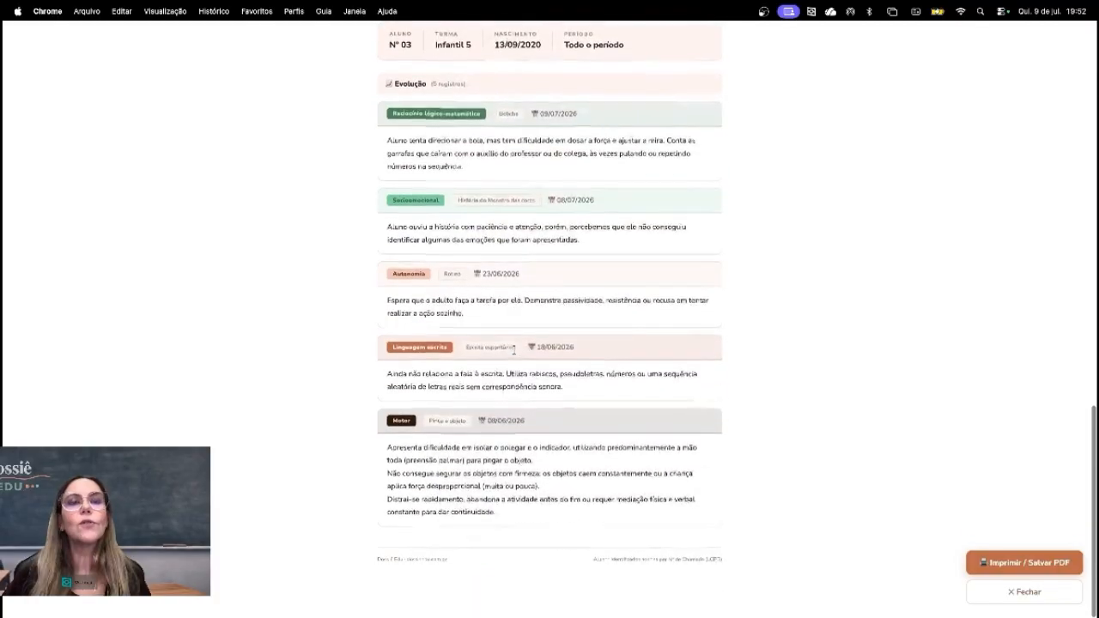
{"action": "scroll", "coordinate": [514, 350], "scroll_direction": "up", "scroll_amount": 9}
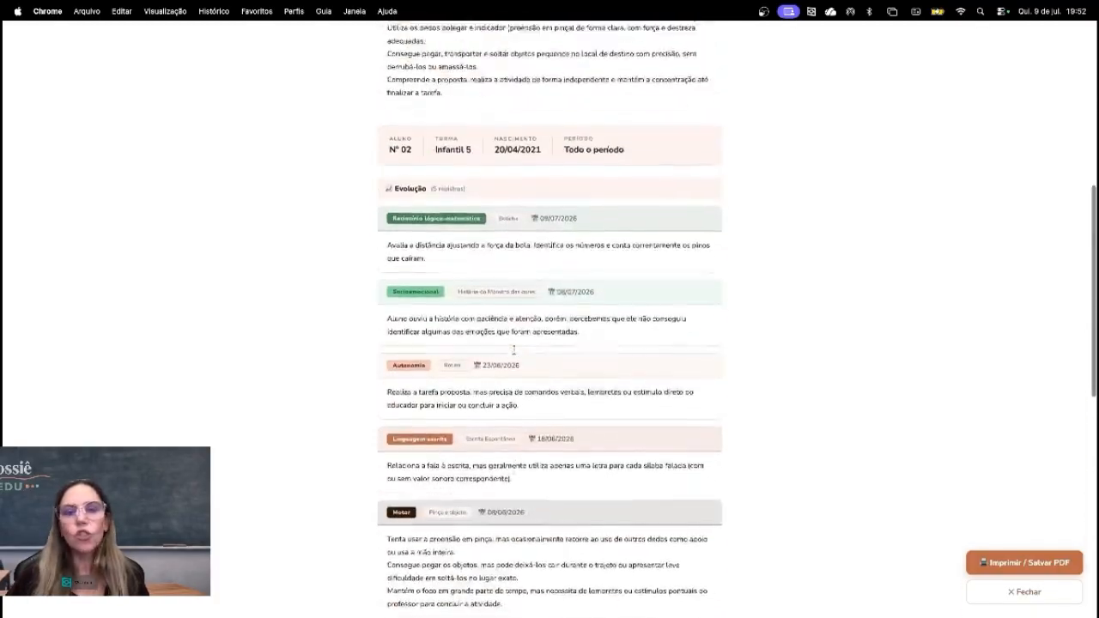
{"action": "scroll", "coordinate": [515, 350], "scroll_direction": "up", "scroll_amount": 4}
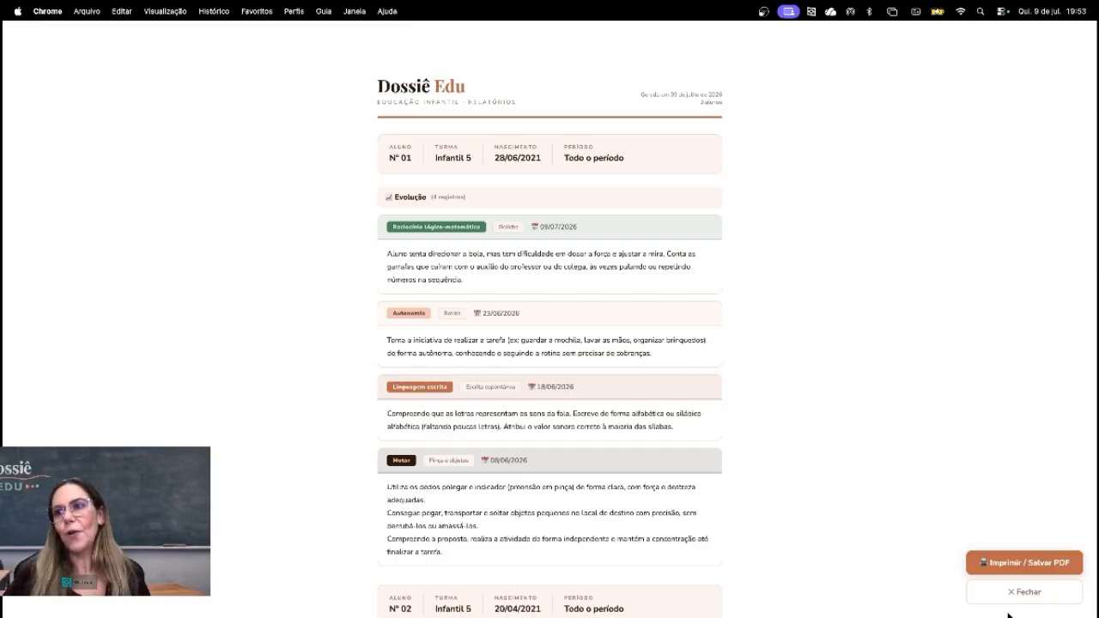
{"action": "left_click", "coordinate": [1024, 593]}
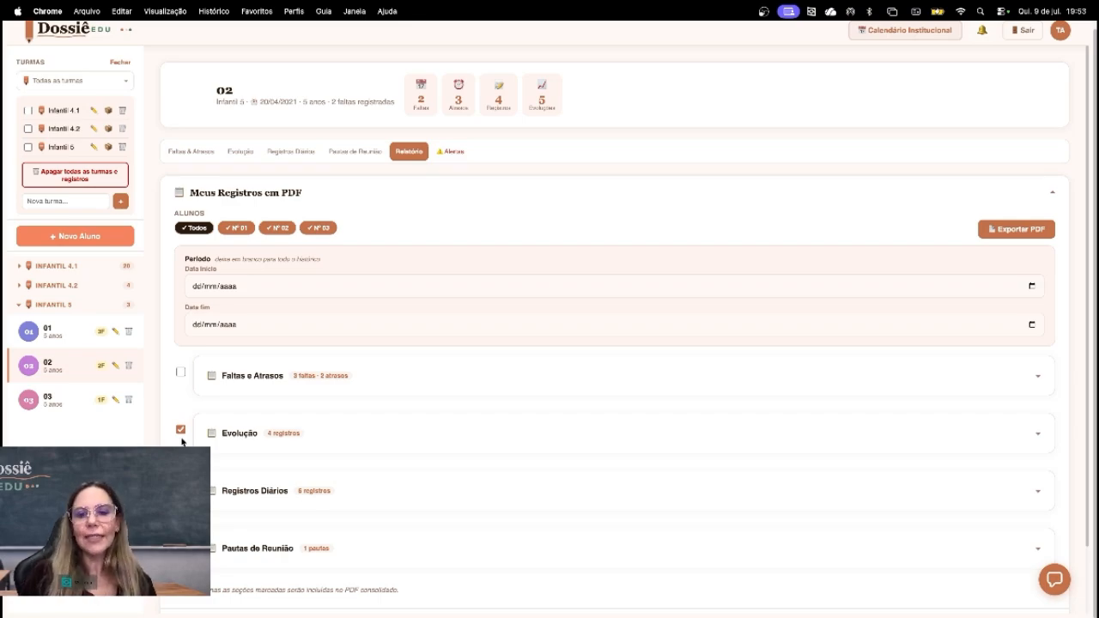
Generate a PDF report for student 01 only, with Faltas e Atrasos, Evolução, Registros Diários and Pautas de Reunião, leaving the period blank.
{"action": "left_click", "coordinate": [258, 198]}
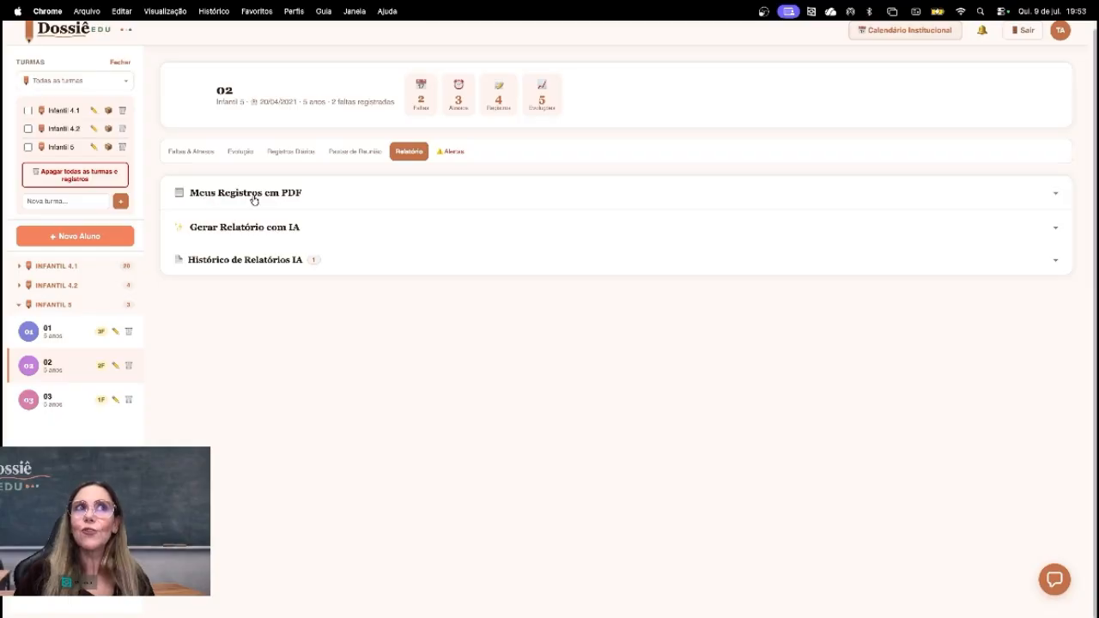
{"action": "left_click", "coordinate": [292, 198]}
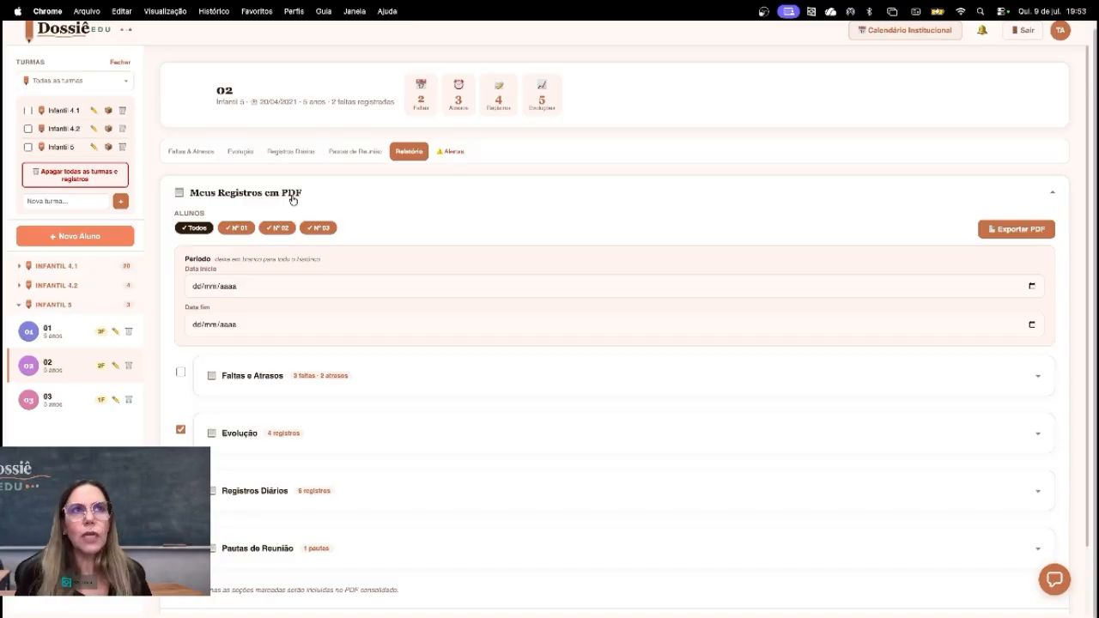
{"action": "left_click", "coordinate": [197, 230]}
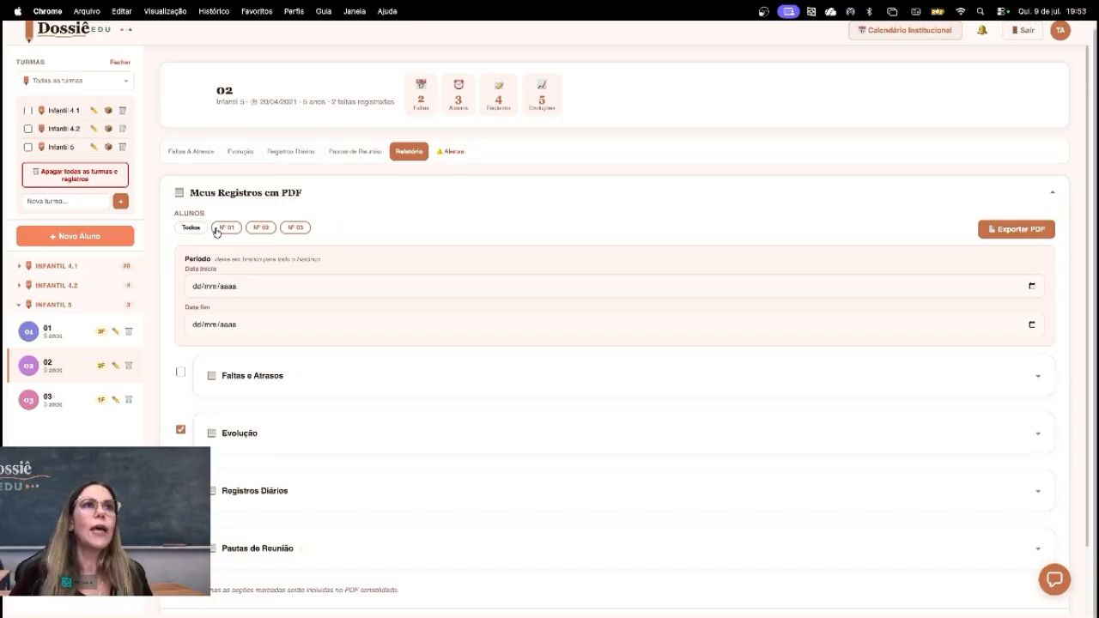
{"action": "left_click", "coordinate": [229, 228]}
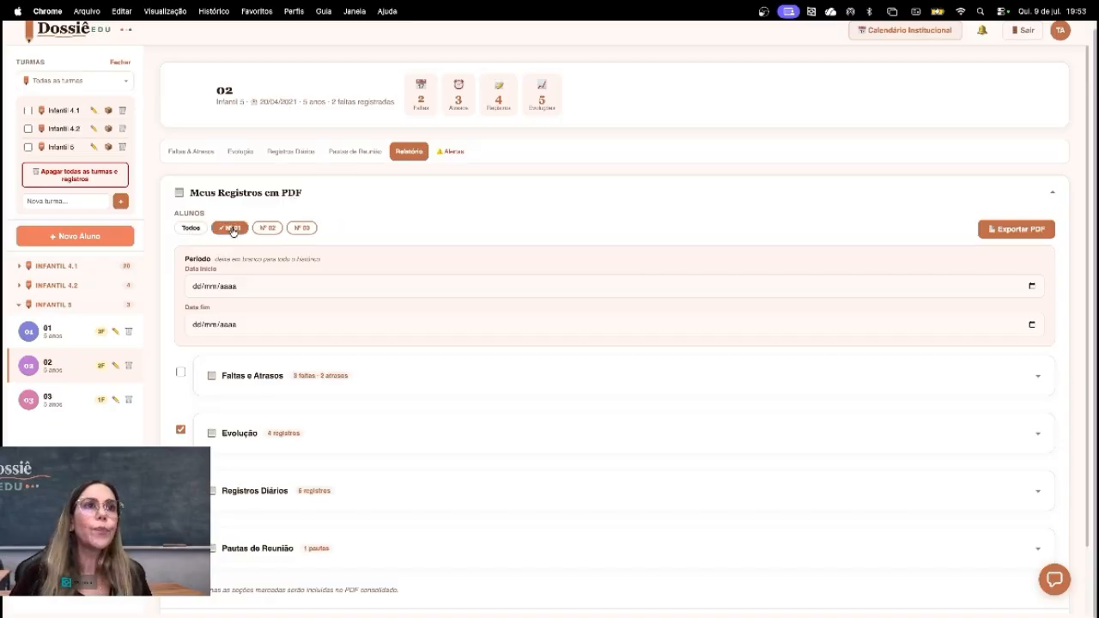
{"action": "left_click", "coordinate": [181, 374]}
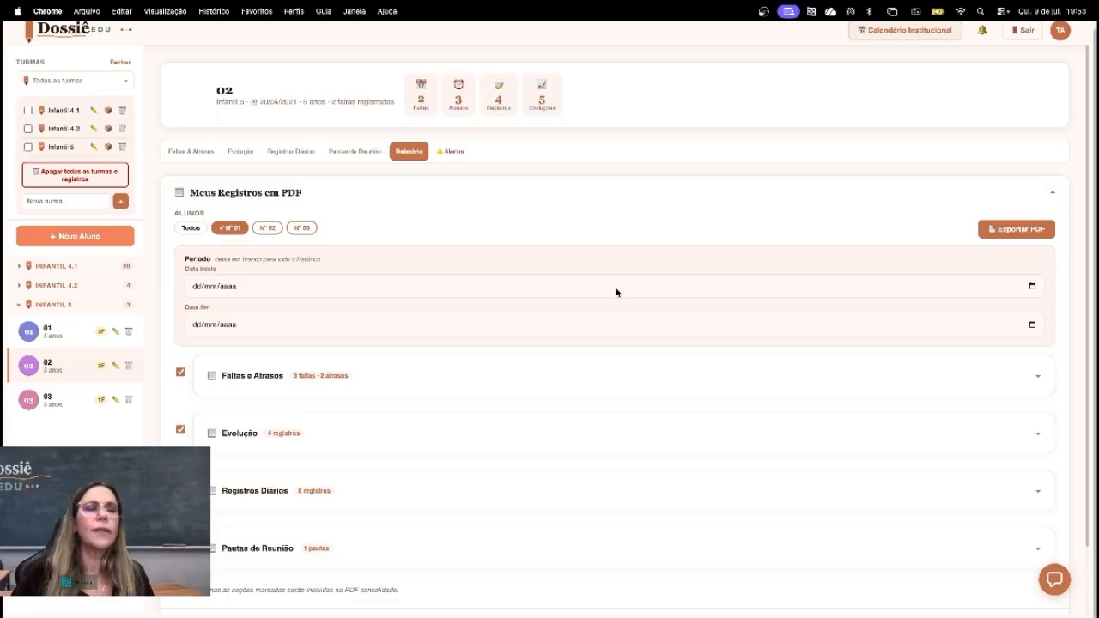
{"action": "left_click", "coordinate": [1021, 229]}
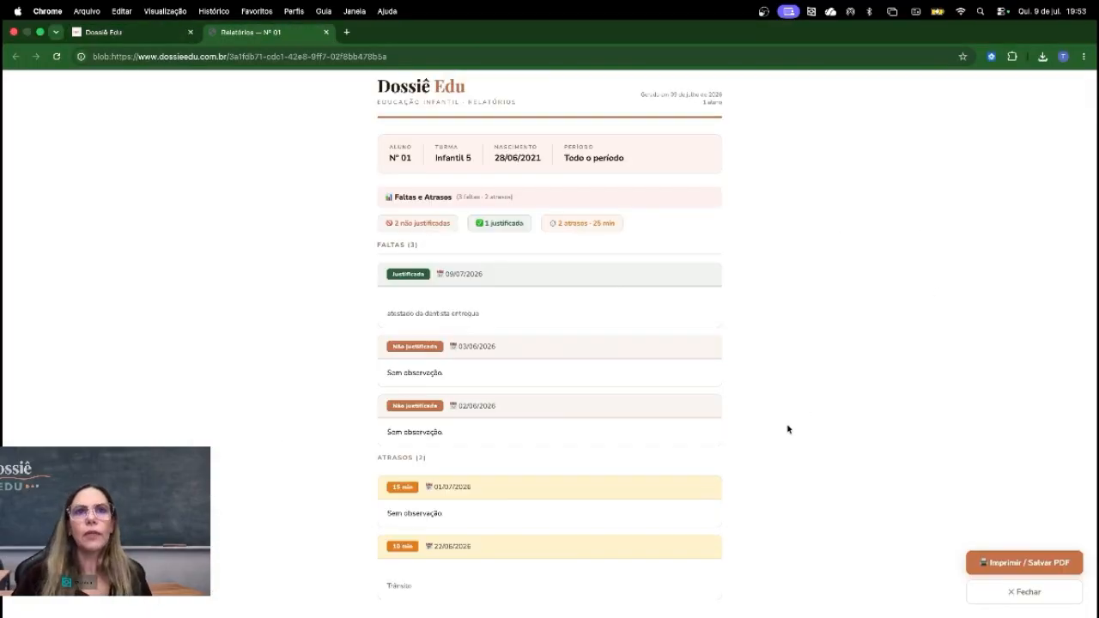
Read through student 01's full report down to the meeting agendas and close it.
{"action": "scroll", "coordinate": [782, 438], "scroll_direction": "down", "scroll_amount": 6}
{"action": "scroll", "coordinate": [782, 439], "scroll_direction": "down", "scroll_amount": 10}
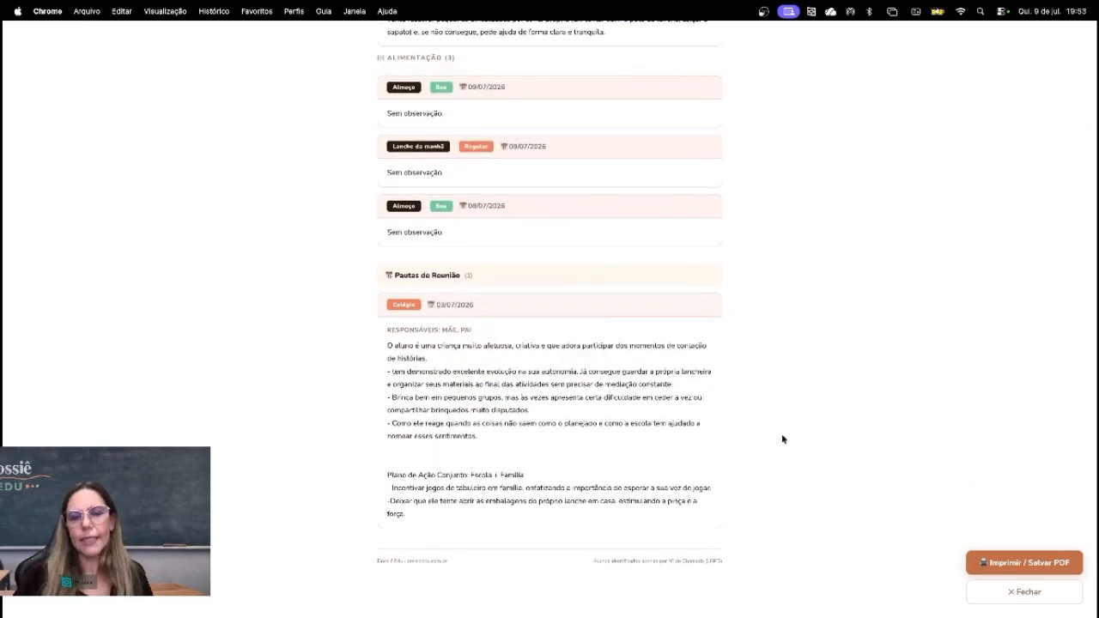
{"action": "scroll", "coordinate": [783, 439], "scroll_direction": "up", "scroll_amount": 5}
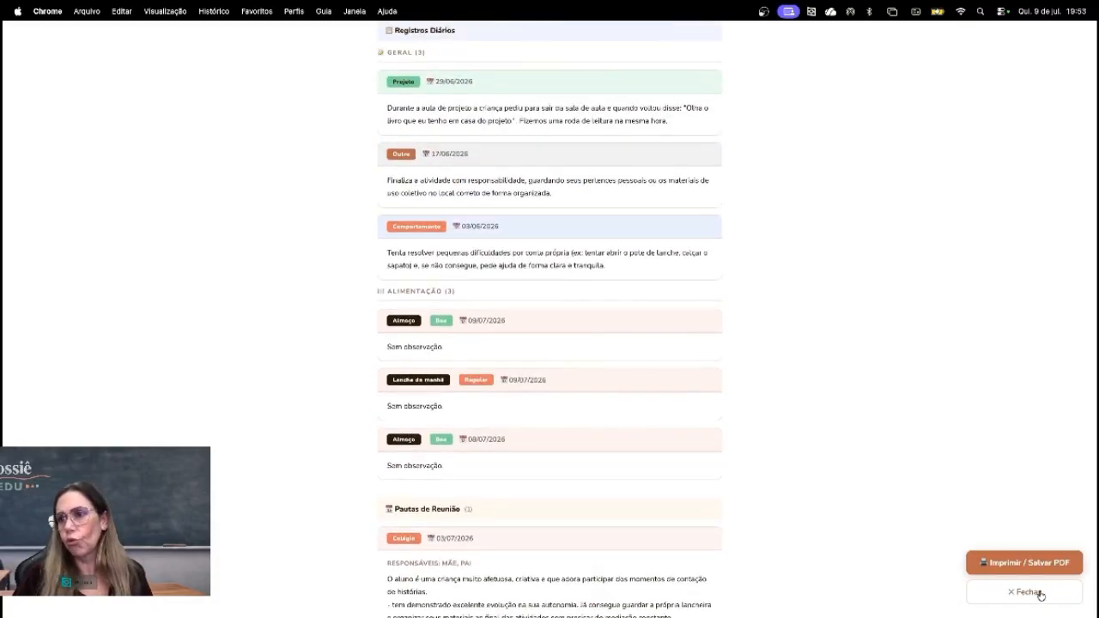
{"action": "left_click", "coordinate": [1040, 592]}
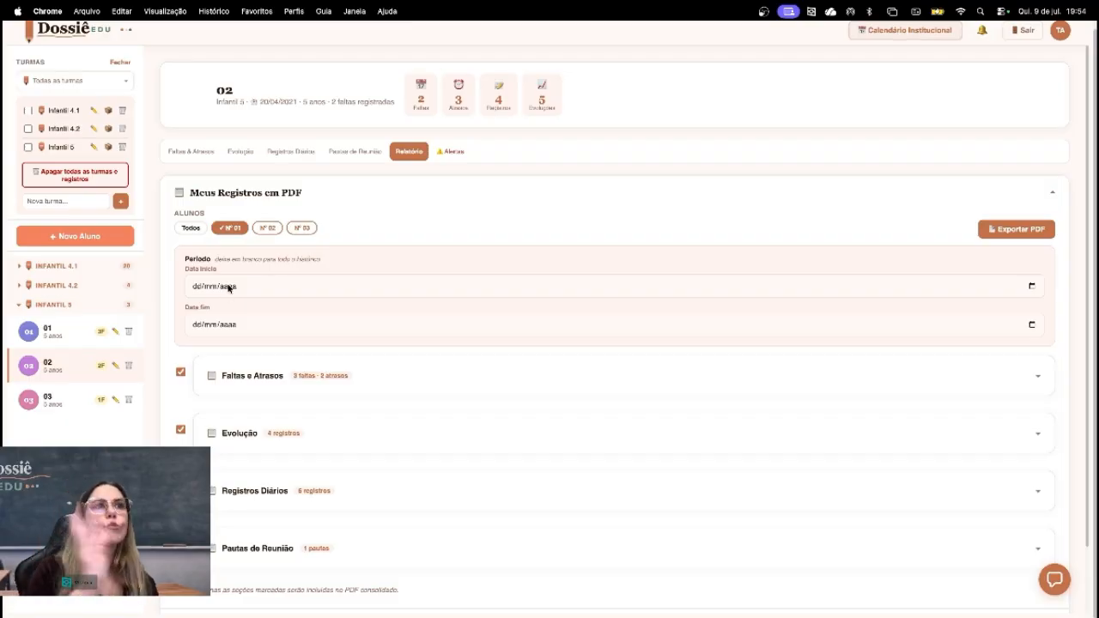
Generate an AI report for student 02 covering the whole history, leaving the start and end dates blank.
{"action": "left_click", "coordinate": [230, 228]}
{"action": "left_click", "coordinate": [275, 196]}
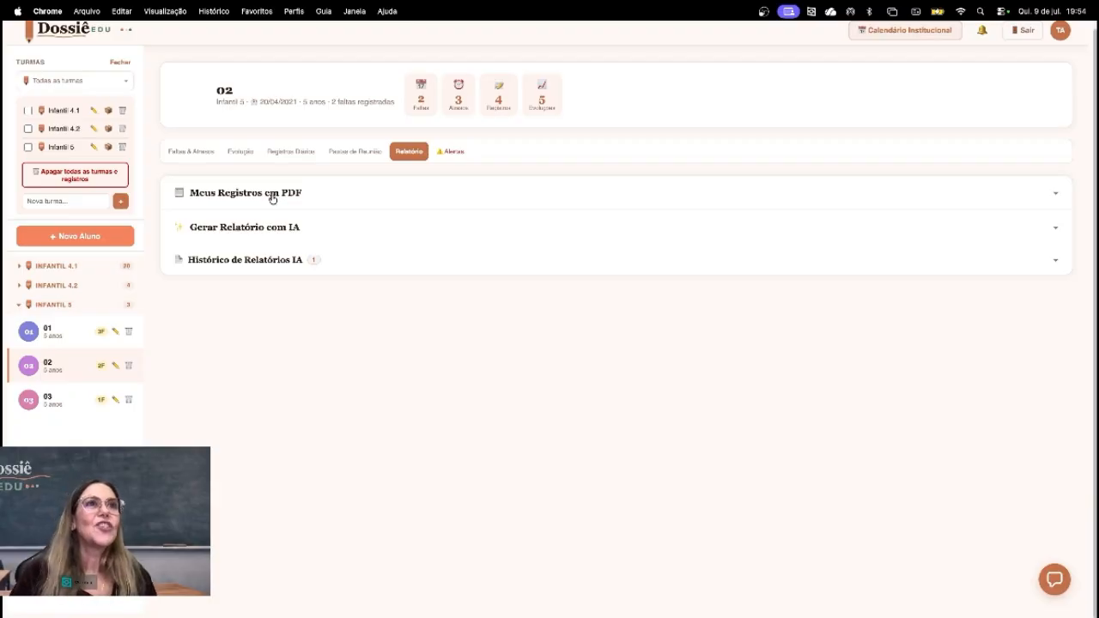
{"action": "left_click", "coordinate": [259, 230]}
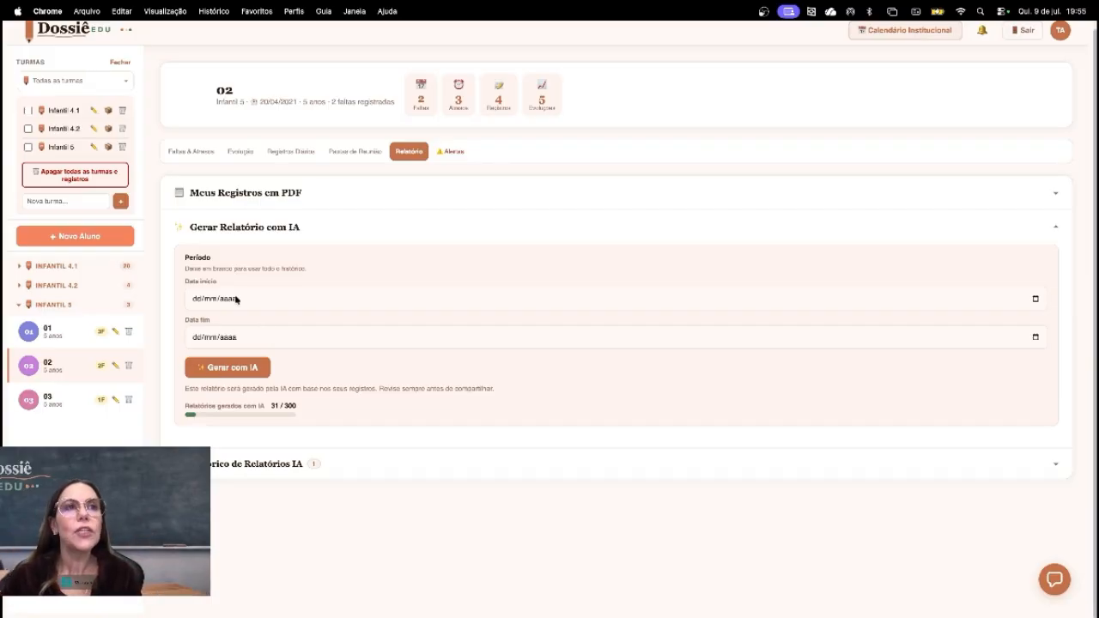
{"action": "left_click", "coordinate": [246, 374]}
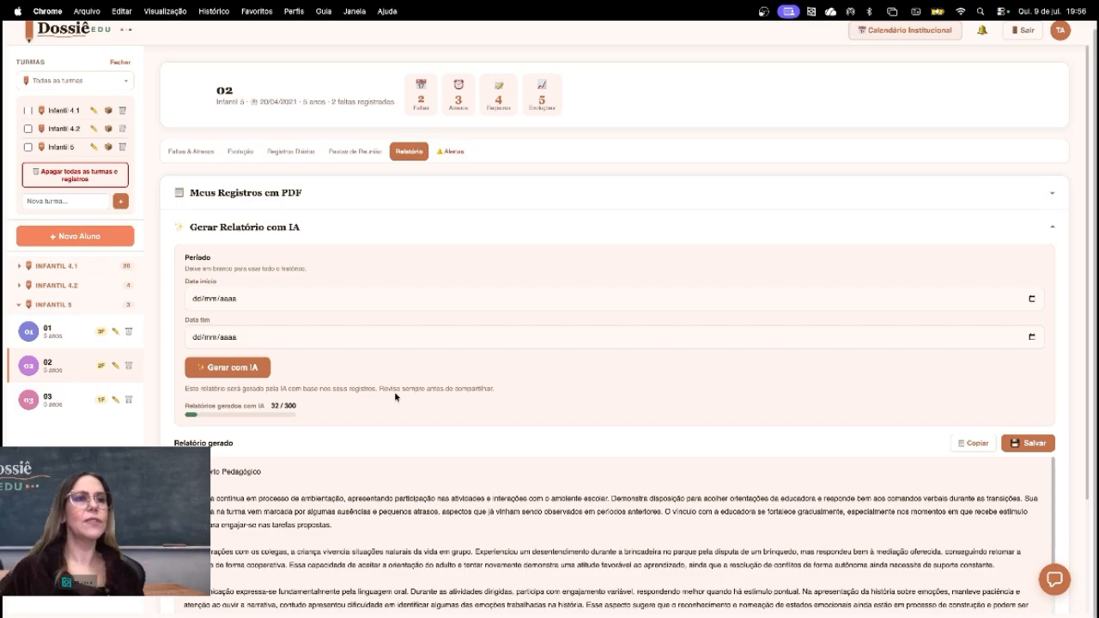
Review the AI-generated Relatório Pedagógico for student 02 and save it to the AI report history.
{"action": "scroll", "coordinate": [396, 396], "scroll_direction": "down", "scroll_amount": 5}
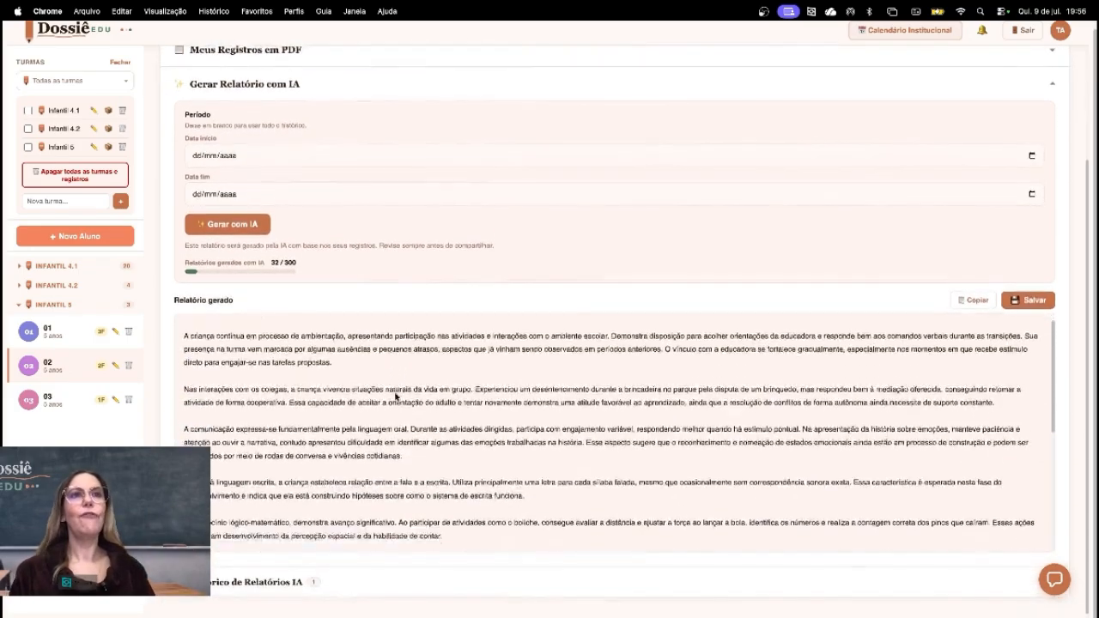
{"action": "scroll", "coordinate": [396, 396], "scroll_direction": "down", "scroll_amount": 5}
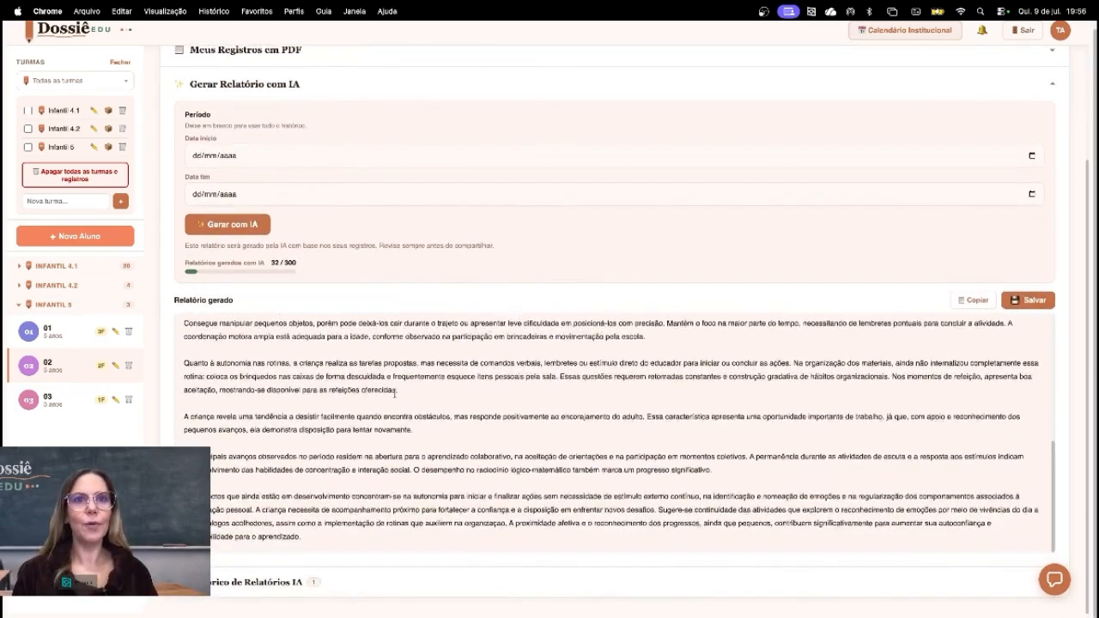
{"action": "scroll", "coordinate": [396, 396], "scroll_direction": "up", "scroll_amount": 10}
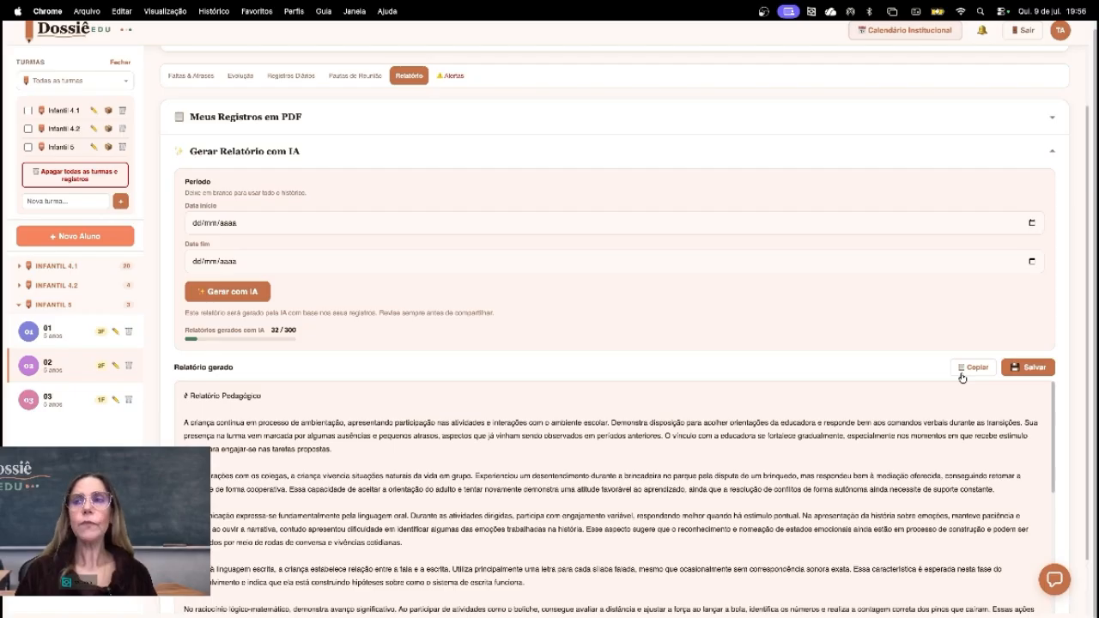
{"action": "left_click", "coordinate": [1029, 368]}
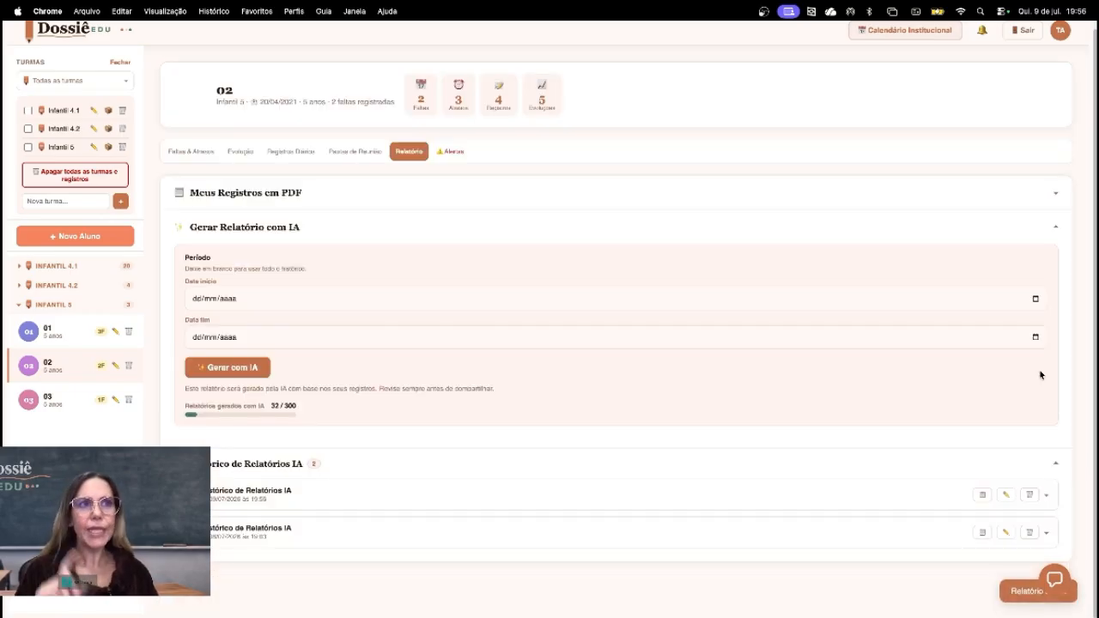
View the newest saved report in student 02's AI report history and collapse it.
{"action": "left_click", "coordinate": [277, 236]}
{"action": "left_click", "coordinate": [249, 261]}
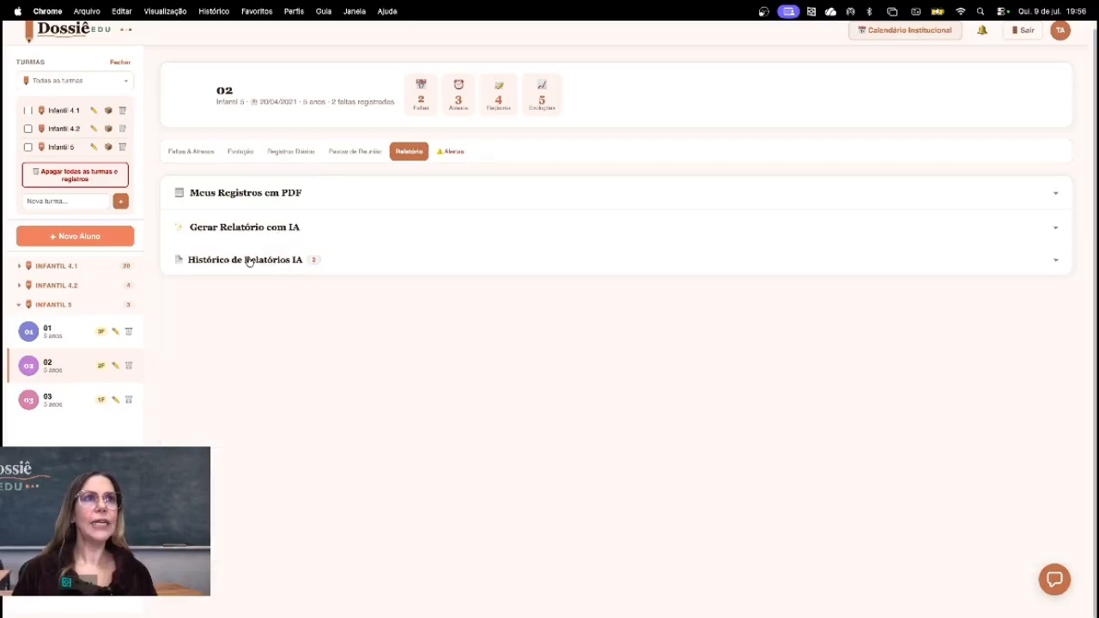
{"action": "left_click", "coordinate": [291, 262]}
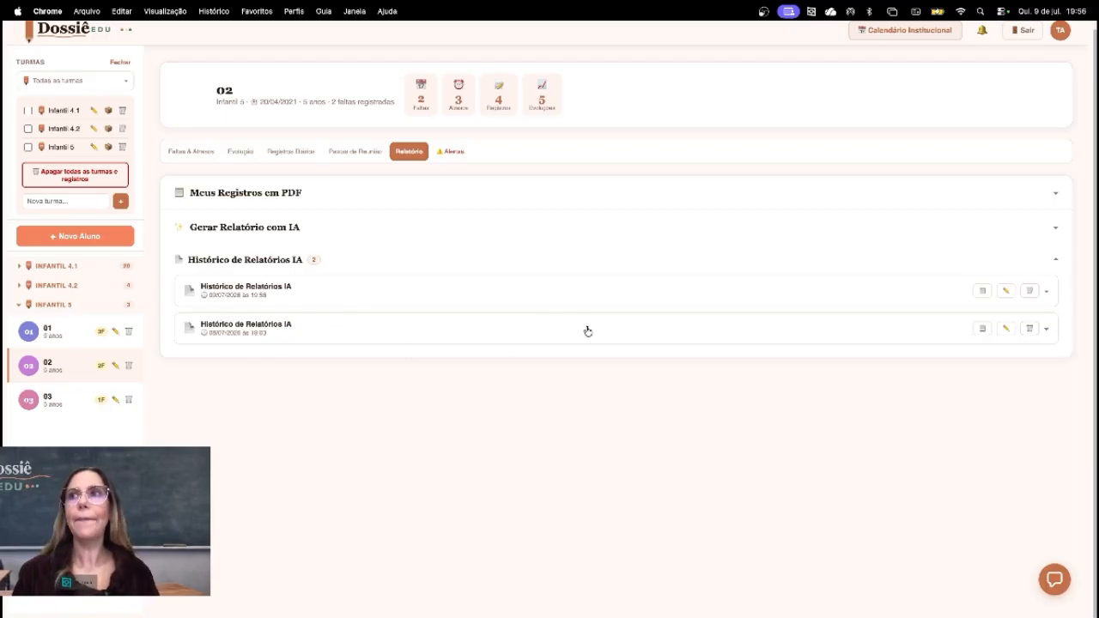
{"action": "left_click", "coordinate": [688, 302]}
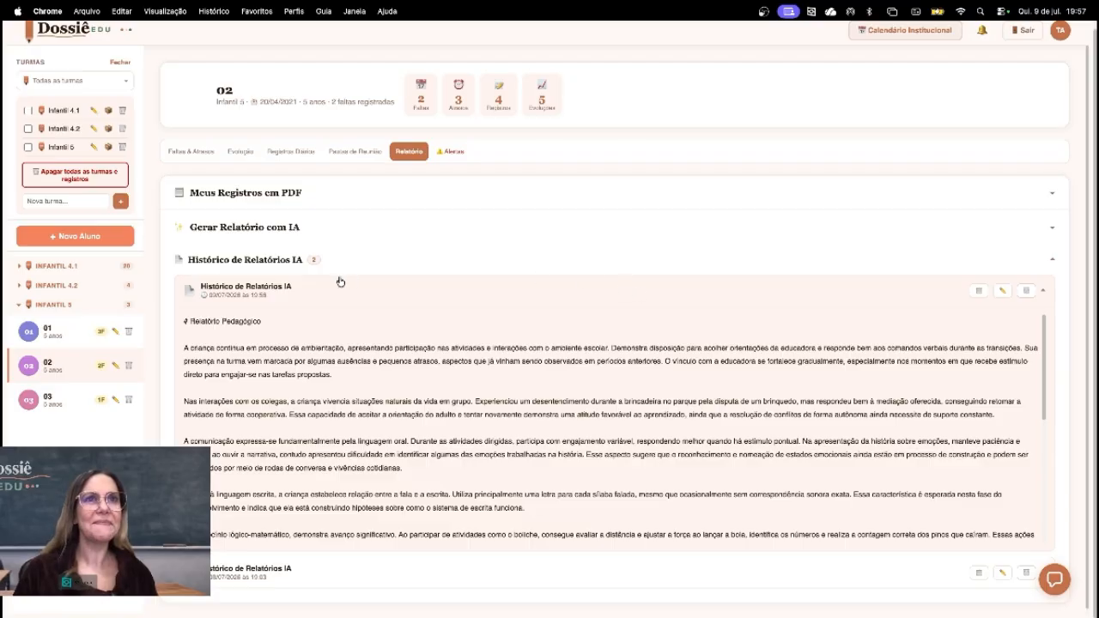
{"action": "left_click", "coordinate": [310, 290]}
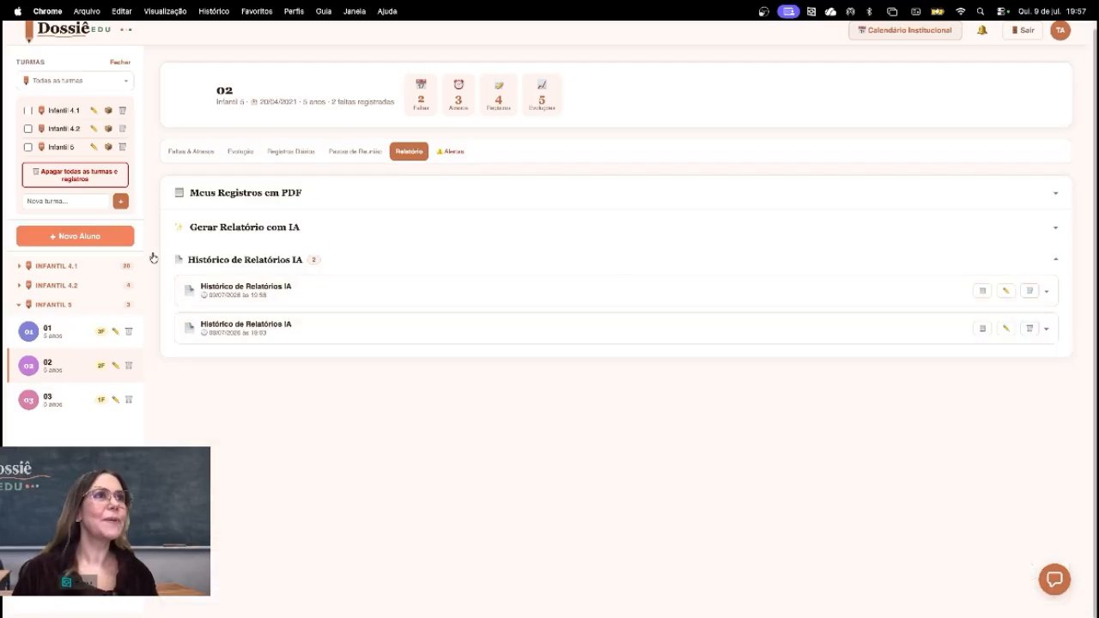
Show the full text of student 01's Projeto daily record dated 29/06/2026.
{"action": "left_click", "coordinate": [55, 332]}
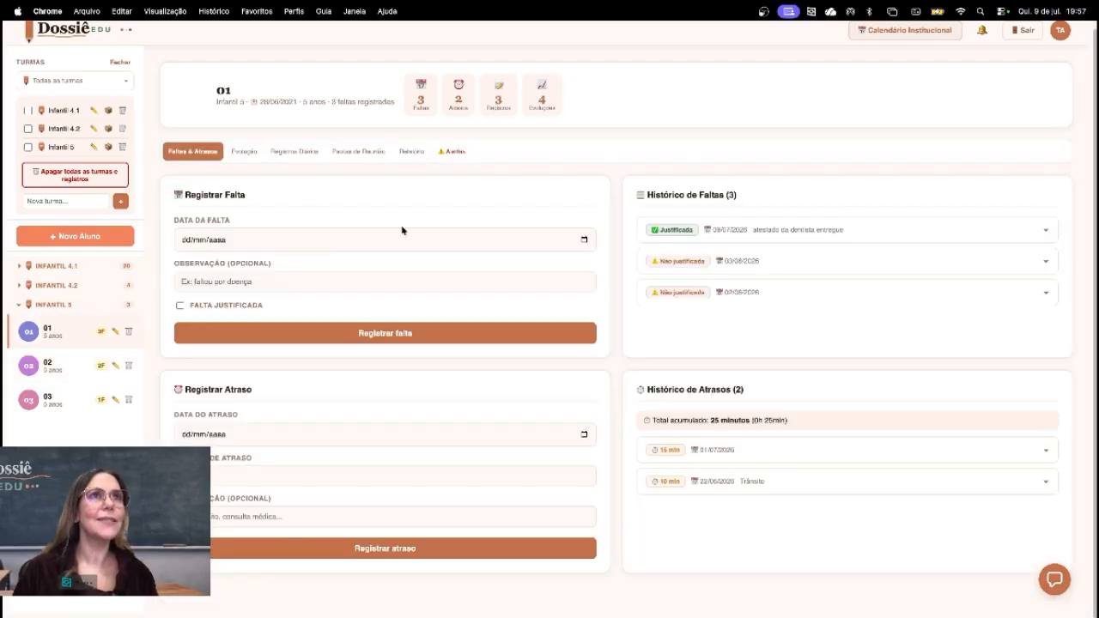
{"action": "left_click", "coordinate": [306, 153]}
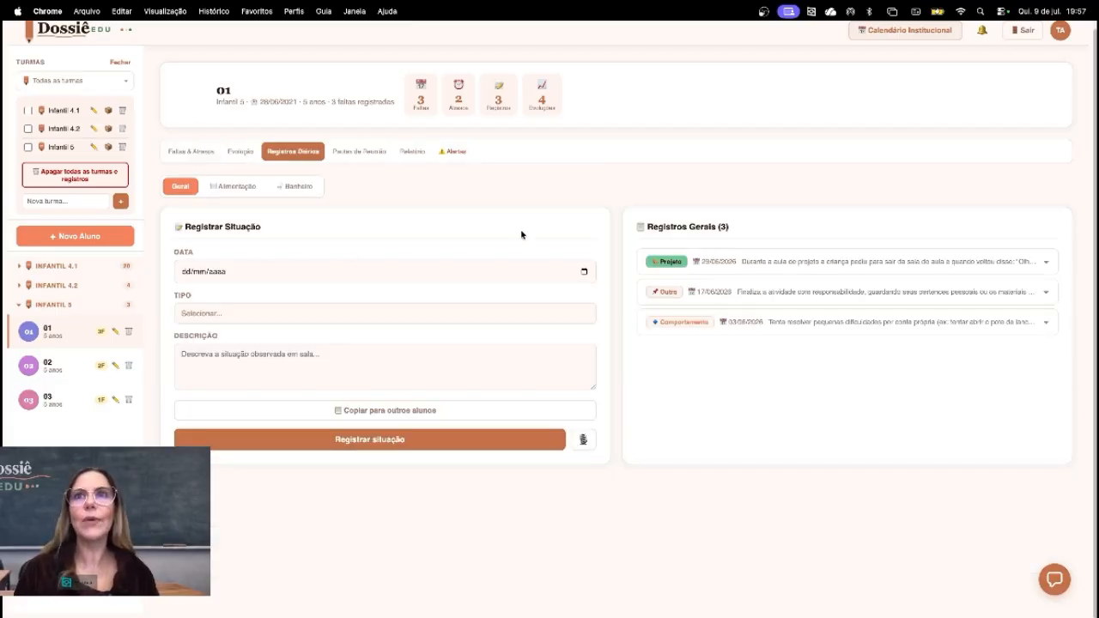
{"action": "left_click", "coordinate": [842, 269]}
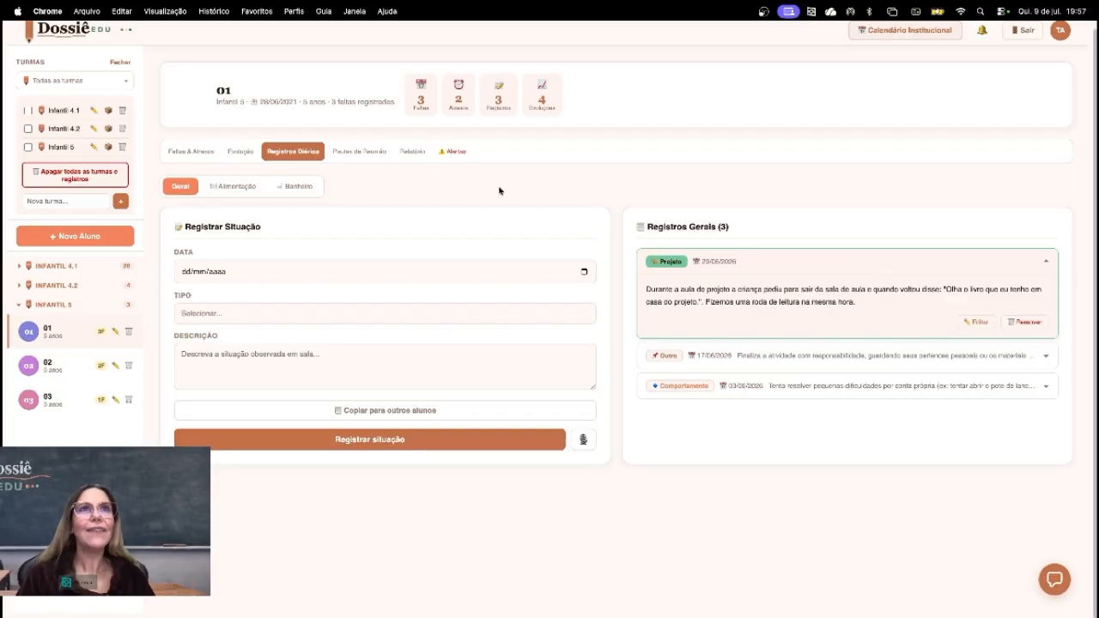
Read through the saved Relatório Pedagógico in student 01's AI report history and collapse it.
{"action": "left_click", "coordinate": [414, 155]}
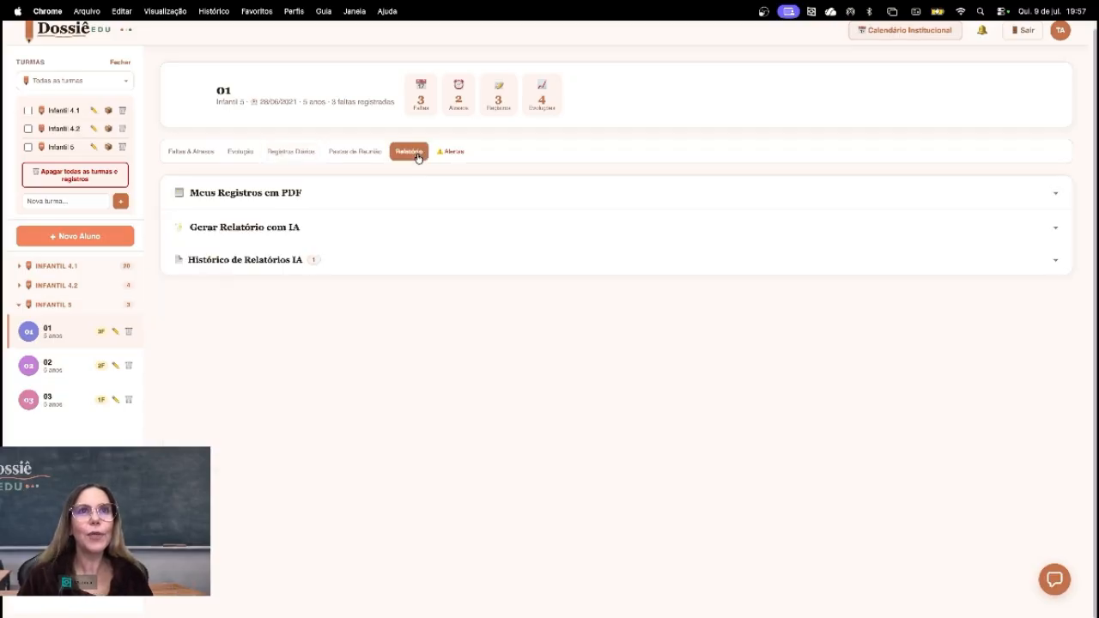
{"action": "left_click", "coordinate": [271, 272]}
{"action": "left_click", "coordinate": [249, 295]}
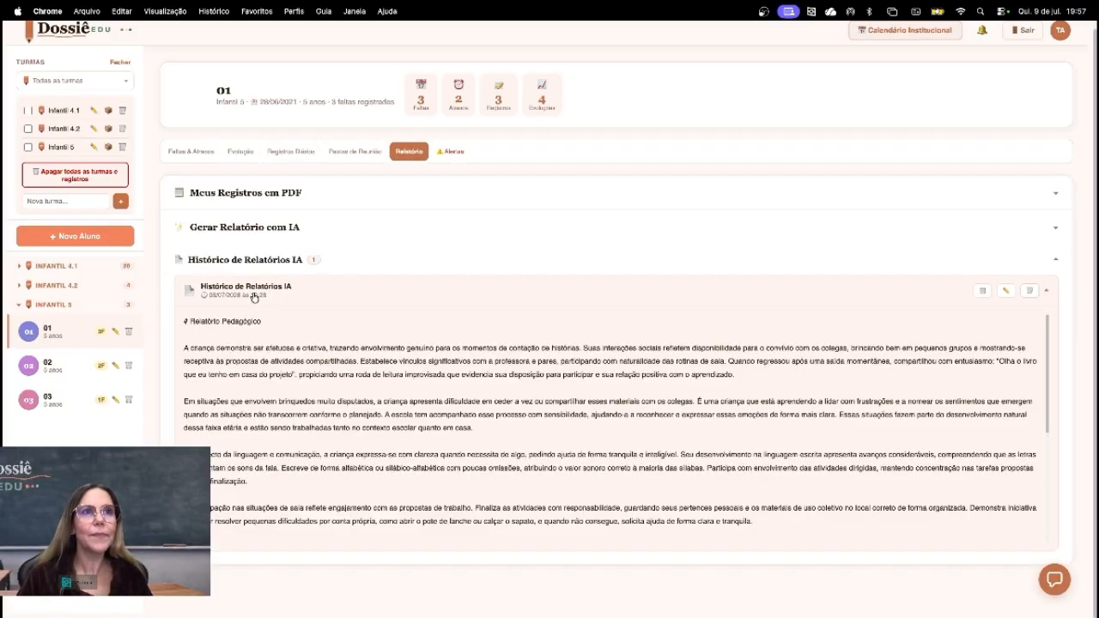
{"action": "scroll", "coordinate": [318, 413], "scroll_direction": "down", "scroll_amount": 2}
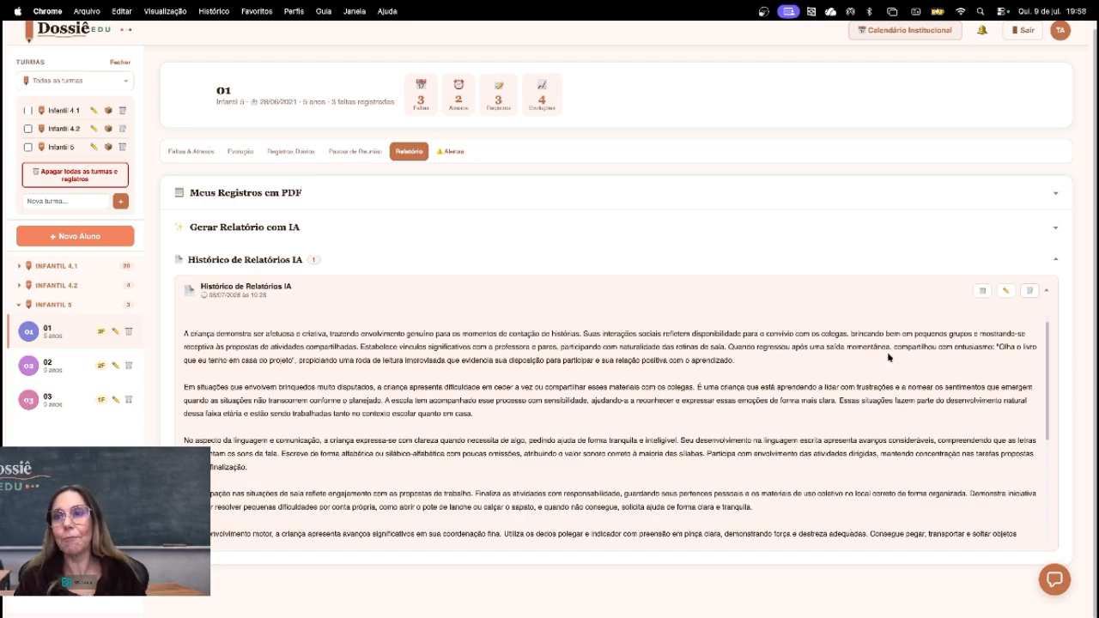
{"action": "scroll", "coordinate": [889, 357], "scroll_direction": "down", "scroll_amount": 1}
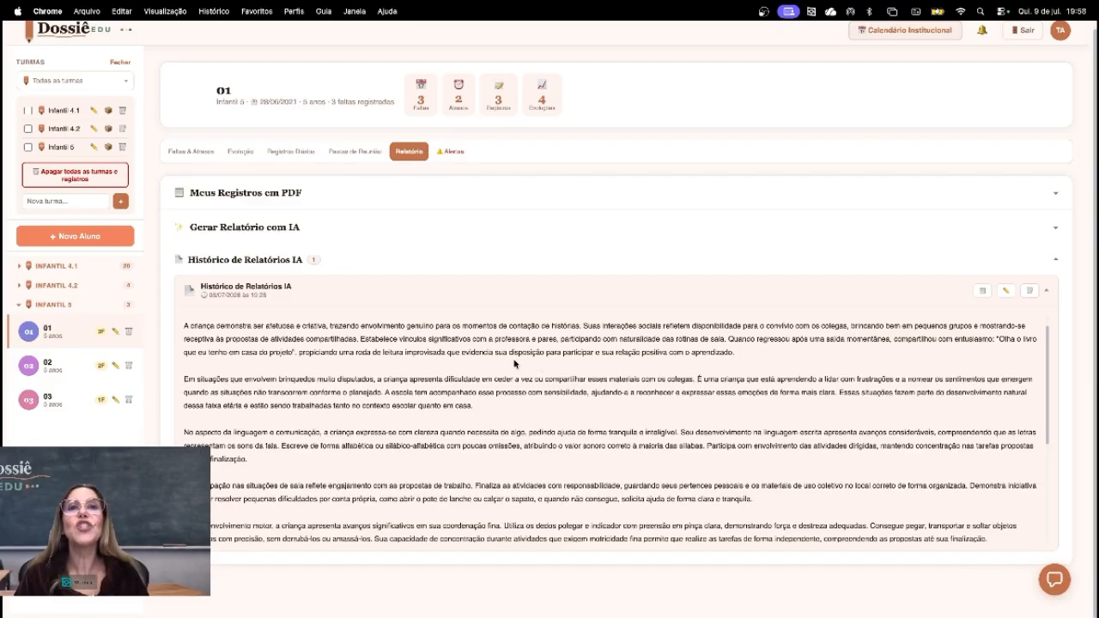
{"action": "scroll", "coordinate": [549, 366], "scroll_direction": "down", "scroll_amount": 1}
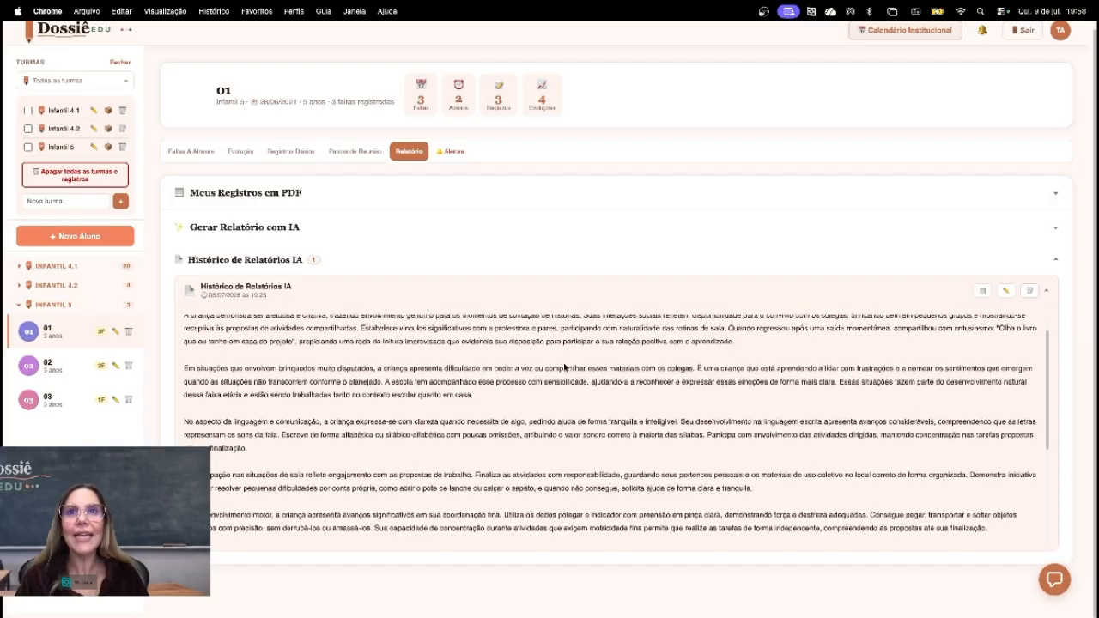
{"action": "scroll", "coordinate": [563, 366], "scroll_direction": "down", "scroll_amount": 1}
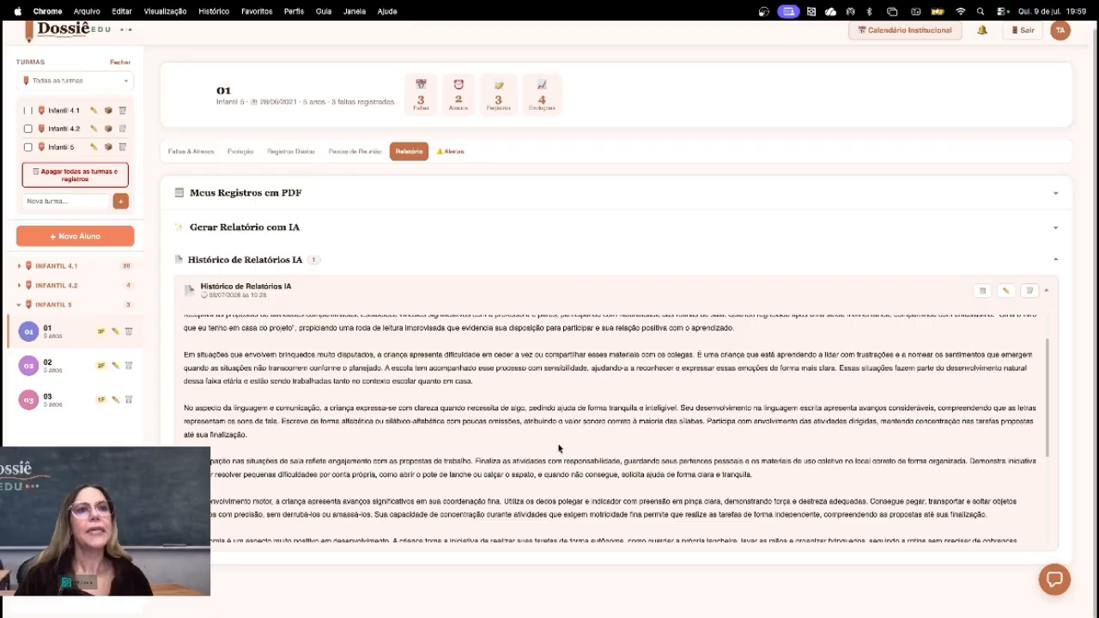
{"action": "scroll", "coordinate": [558, 443], "scroll_direction": "down", "scroll_amount": 5}
{"action": "scroll", "coordinate": [557, 444], "scroll_direction": "down", "scroll_amount": 1}
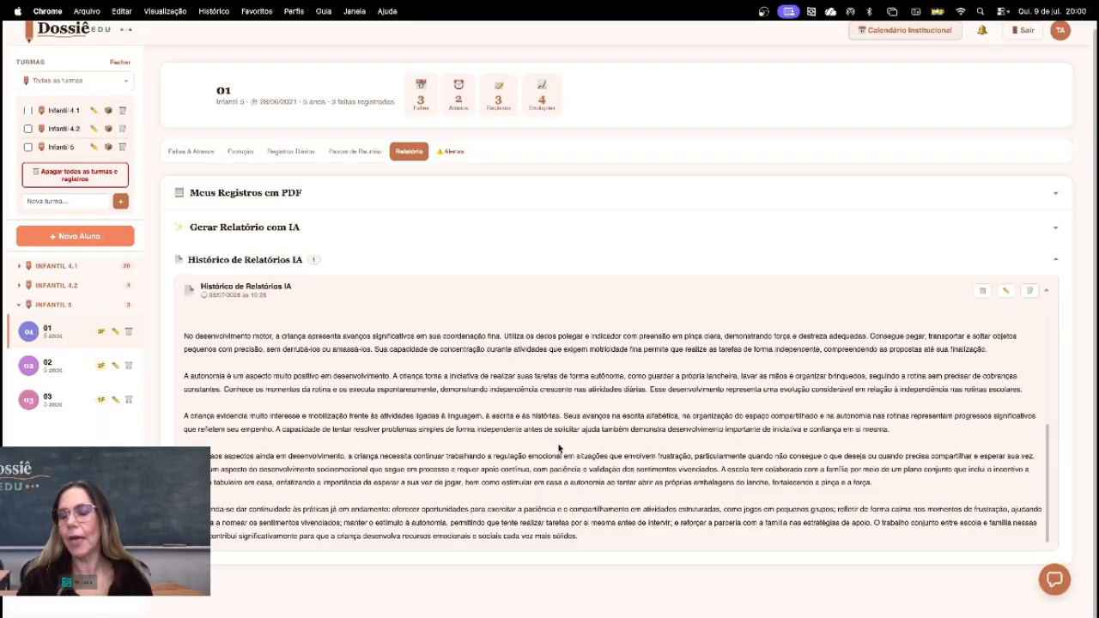
{"action": "left_click", "coordinate": [286, 297]}
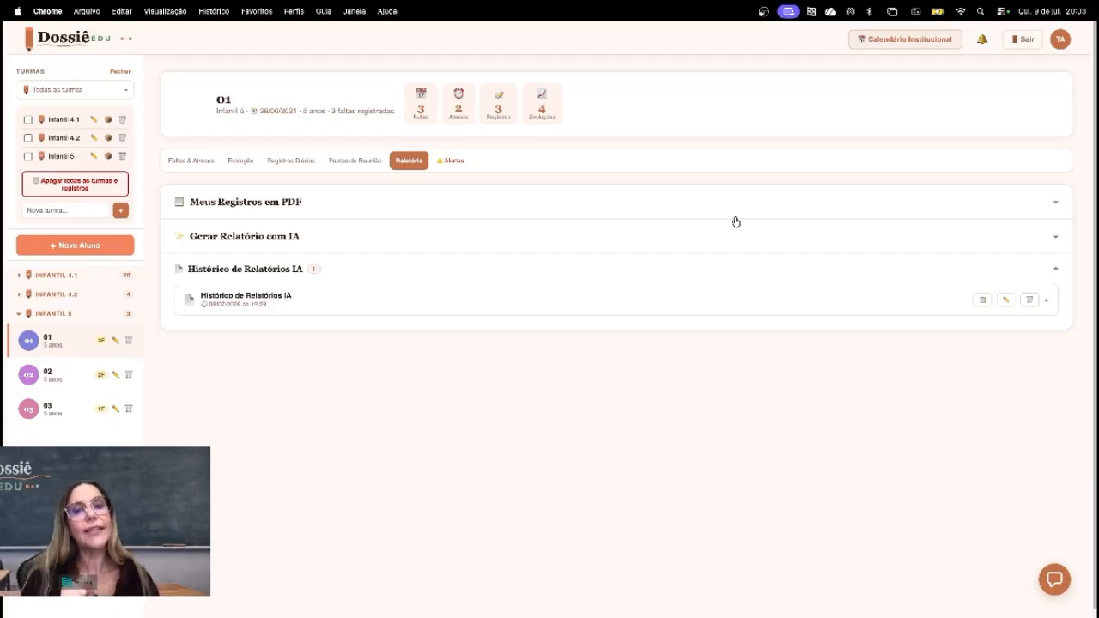
Upload calendario-escolar-2026-cil-7jan26.png from Downloads to the Calendário Institucional.
{"action": "left_click", "coordinate": [888, 40]}
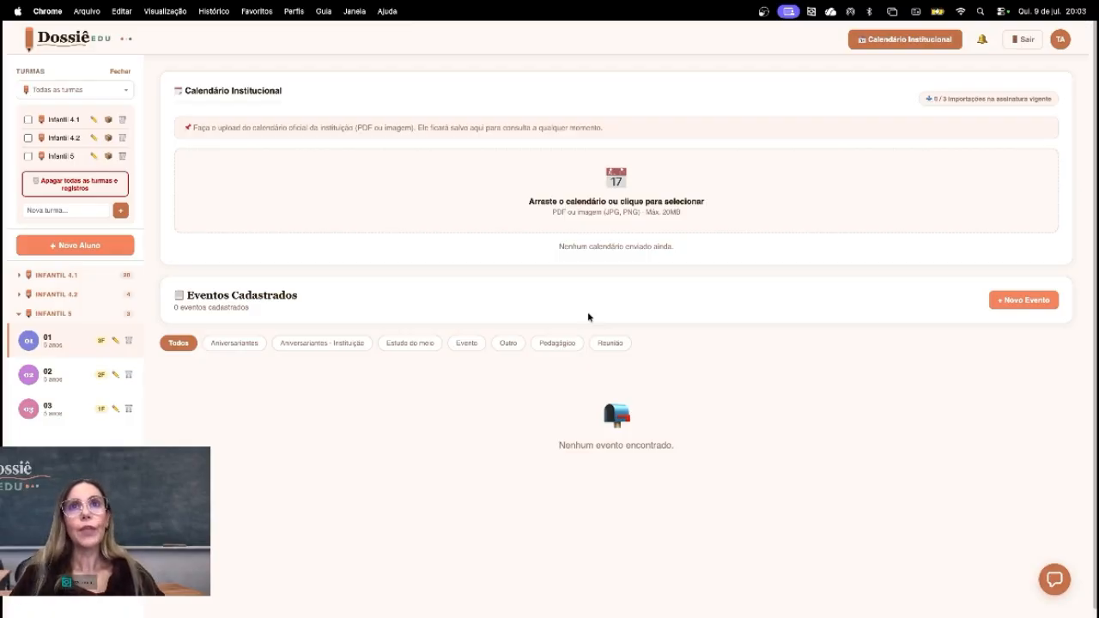
{"action": "left_click", "coordinate": [627, 198]}
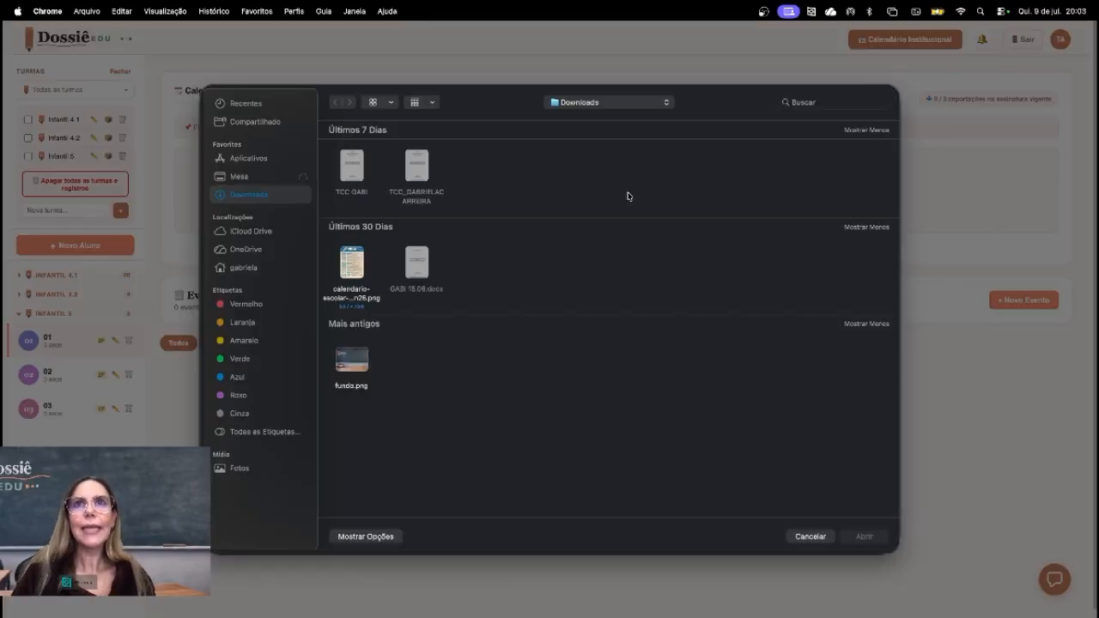
{"action": "left_click", "coordinate": [351, 273]}
{"action": "double_click", "coordinate": [350, 274]}
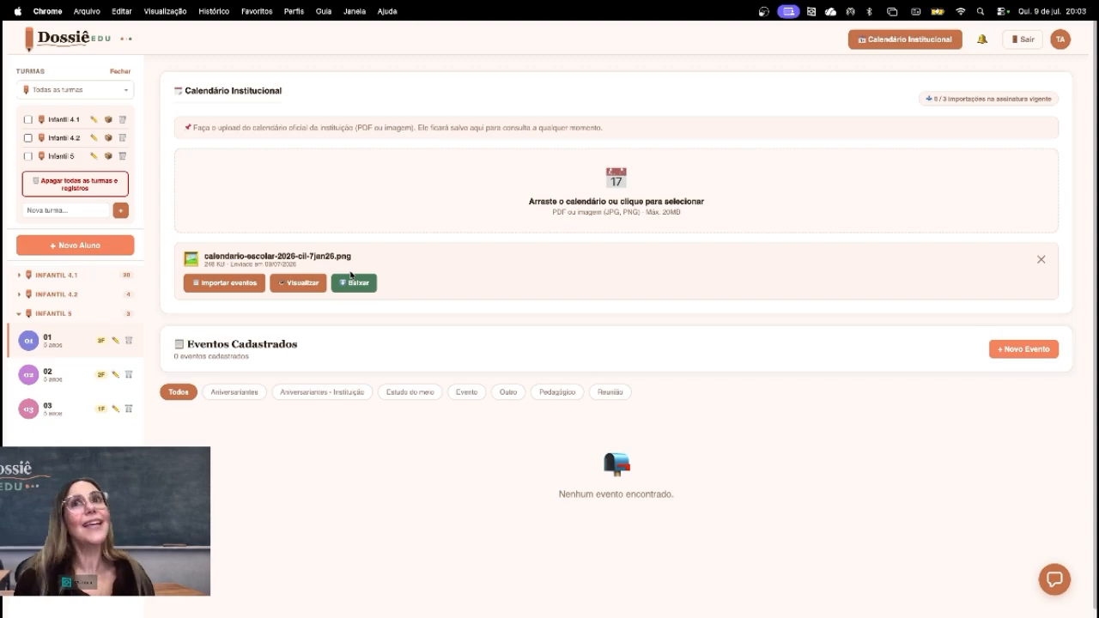
Start importing events from the uploaded school calendar, then view its image and close it.
{"action": "left_click", "coordinate": [244, 284]}
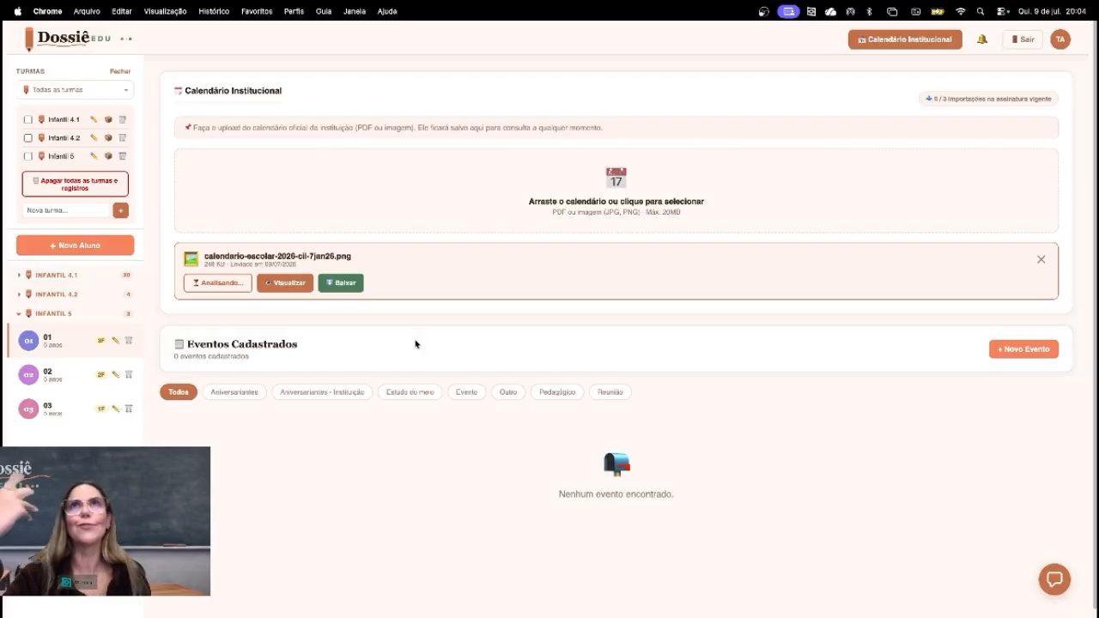
{"action": "left_click", "coordinate": [285, 284]}
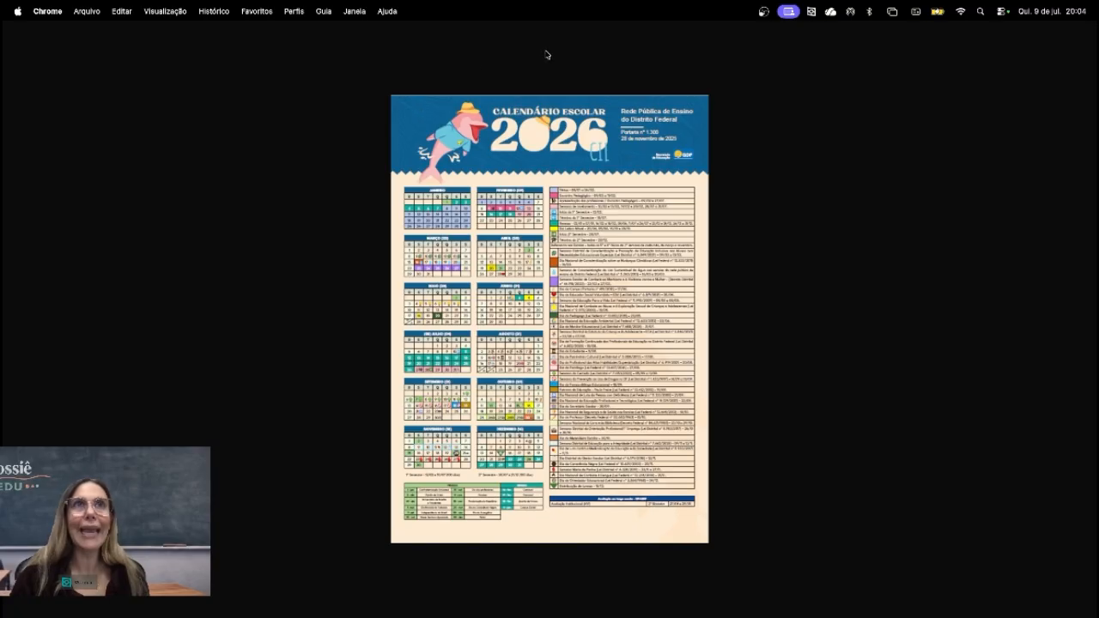
{"action": "mouse_move", "coordinate": [118, 7]}
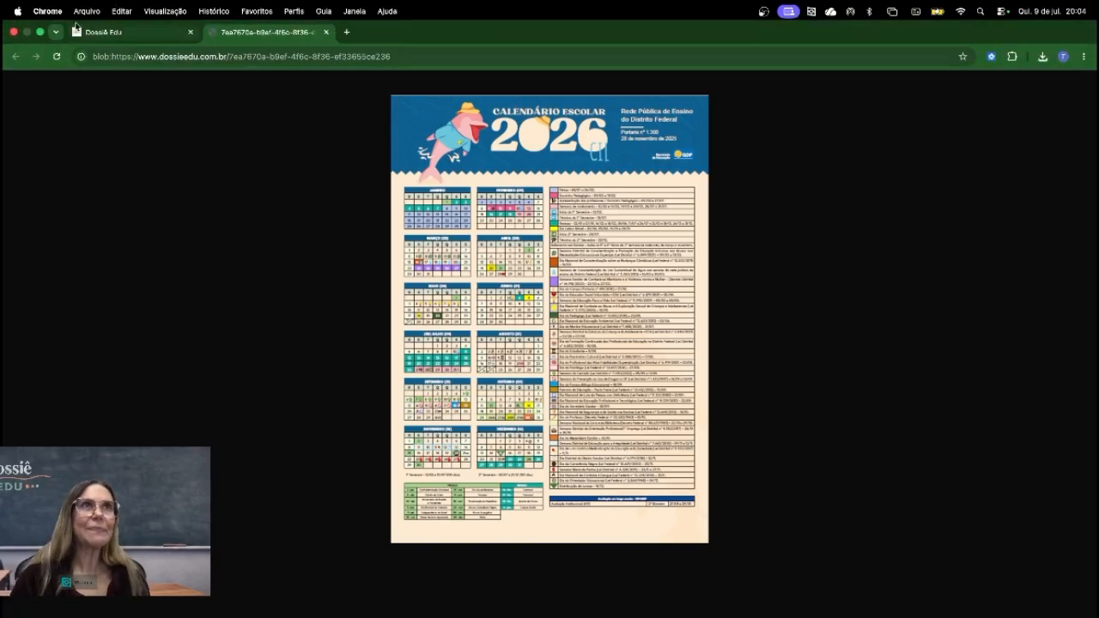
{"action": "left_click", "coordinate": [326, 32]}
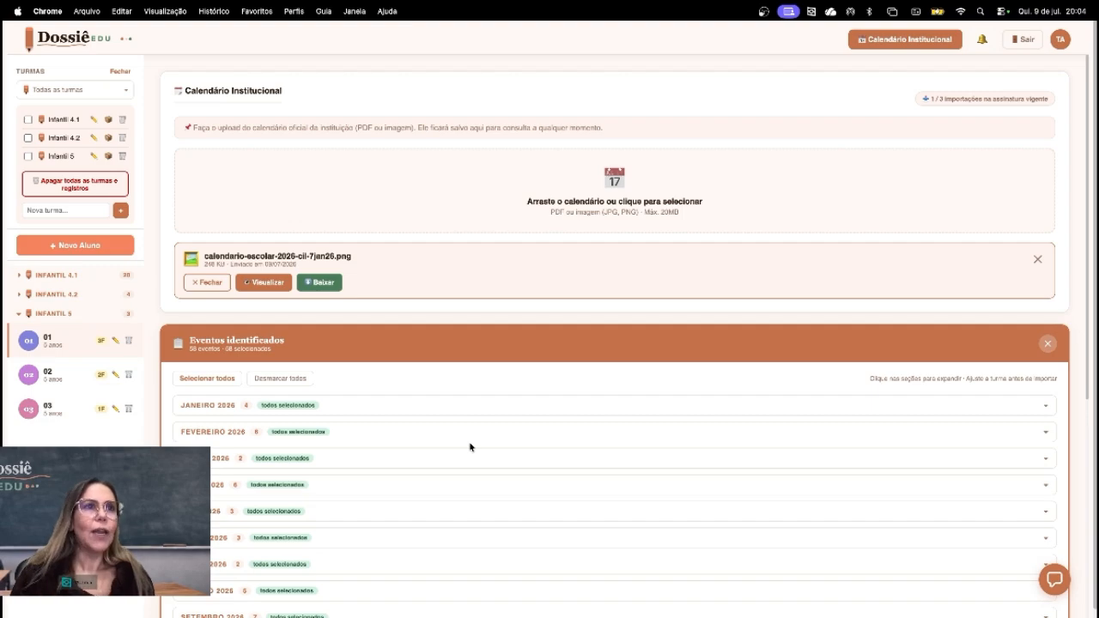
Exclude the Semana Distrital de Conscientização e Promoção da Educação Inclusiva event from the identified January 2026 events.
{"action": "scroll", "coordinate": [471, 446], "scroll_direction": "down", "scroll_amount": 5}
{"action": "scroll", "coordinate": [470, 446], "scroll_direction": "up", "scroll_amount": 1}
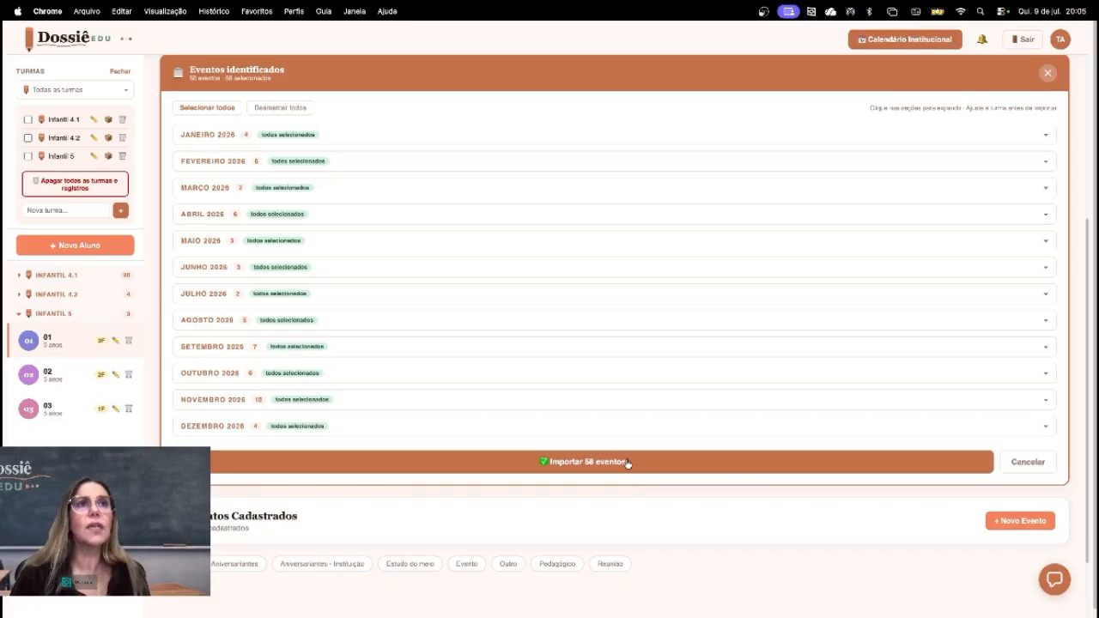
{"action": "left_click", "coordinate": [364, 138]}
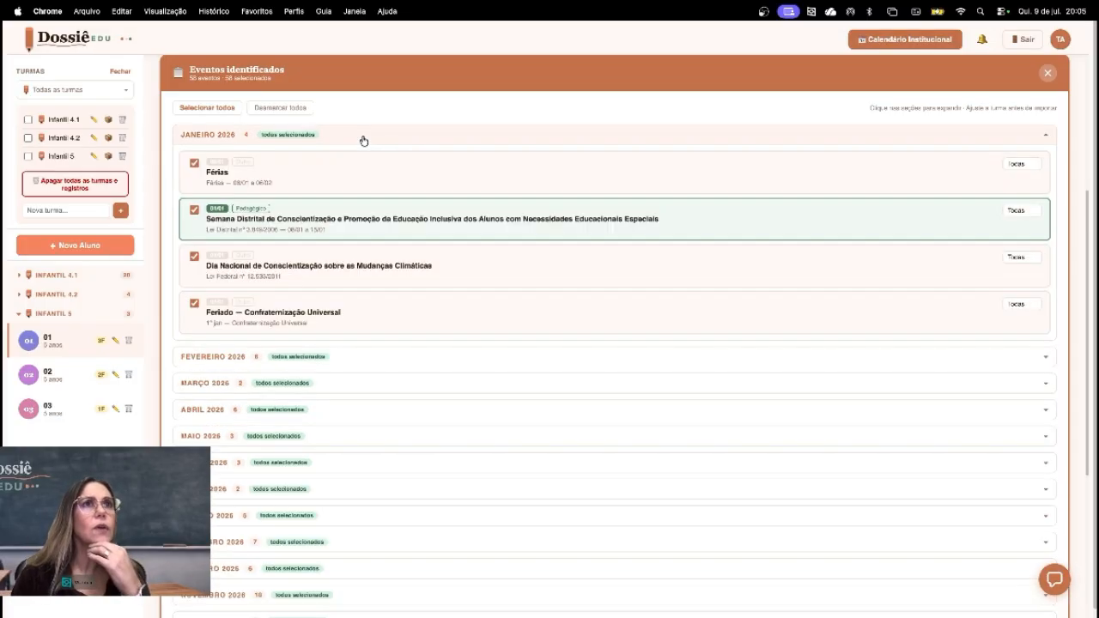
{"action": "left_click", "coordinate": [195, 211]}
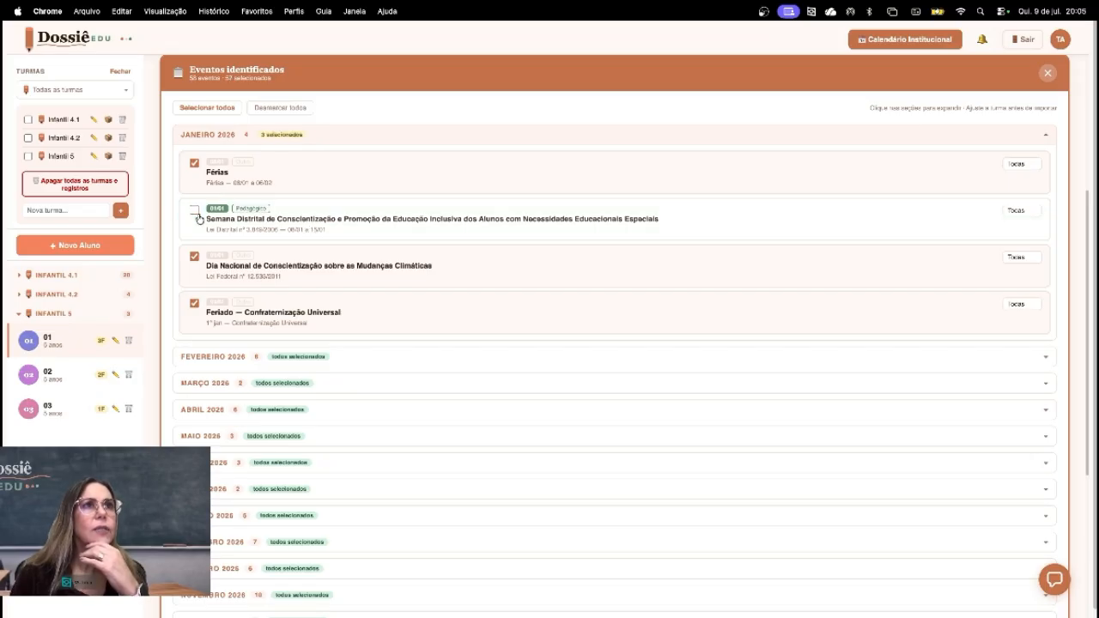
{"action": "left_click", "coordinate": [237, 137]}
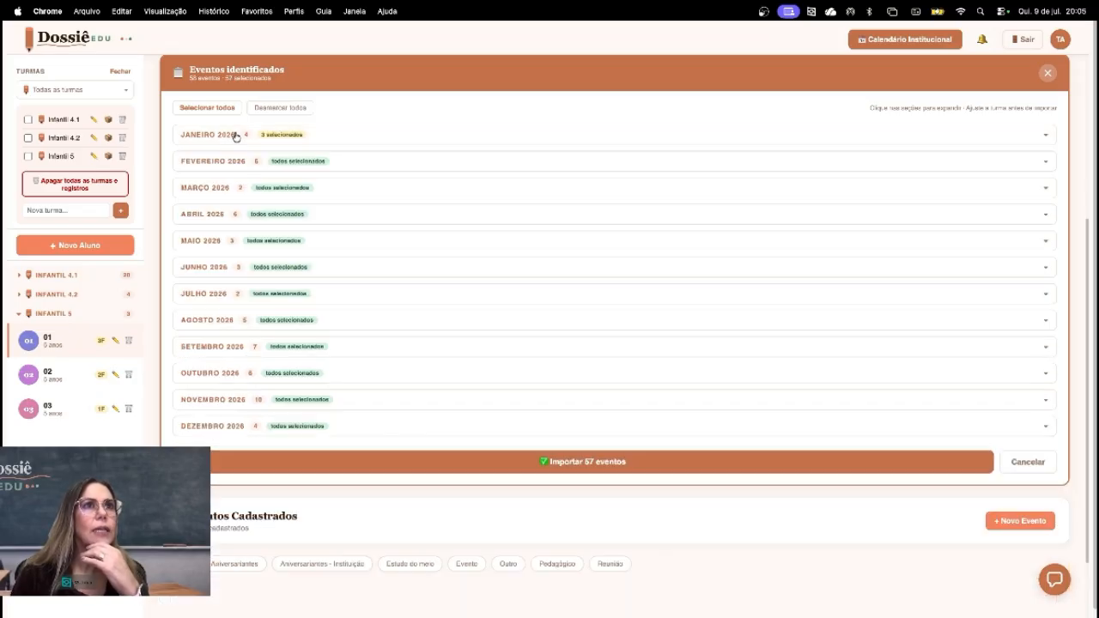
Exclude the 12/02 Início do 1º Semestre event from the identified February 2026 events.
{"action": "left_click", "coordinate": [273, 165]}
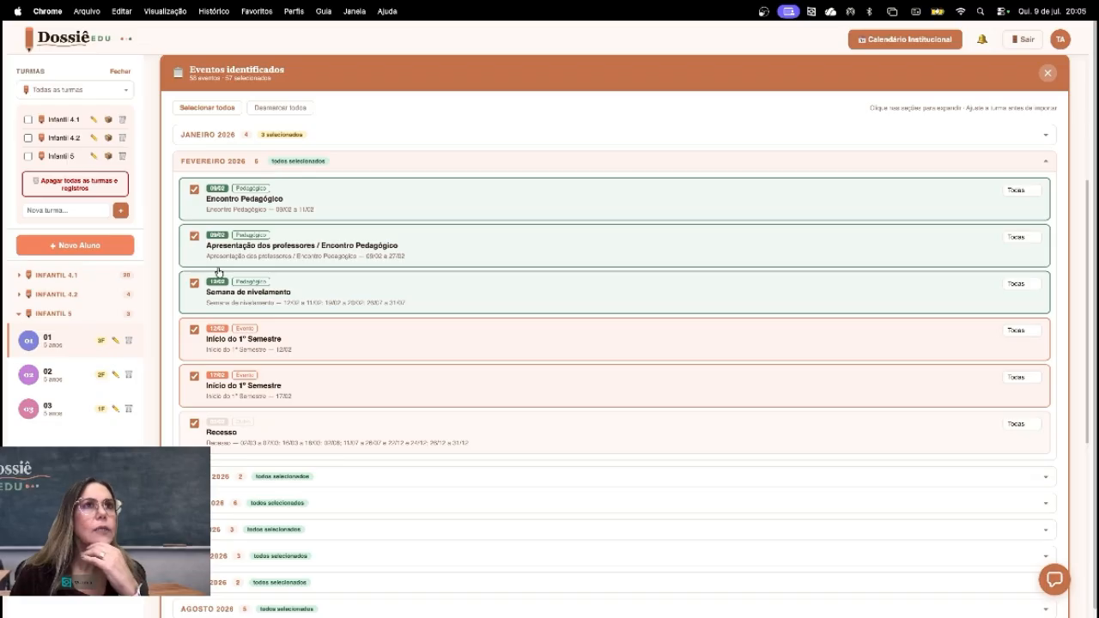
{"action": "left_click", "coordinate": [195, 331]}
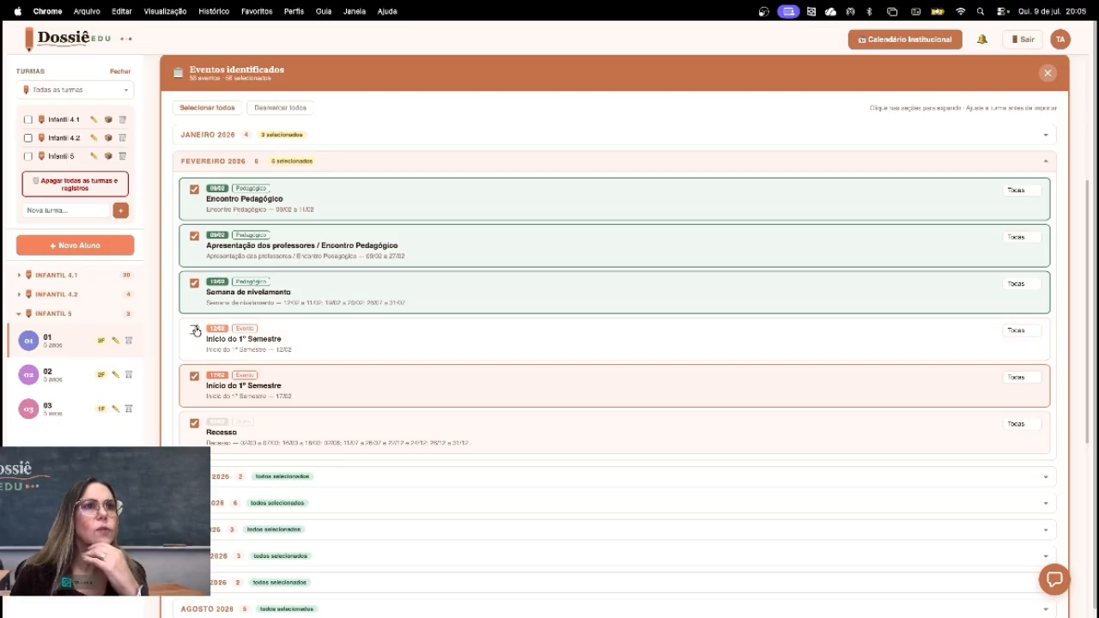
{"action": "left_click", "coordinate": [240, 164]}
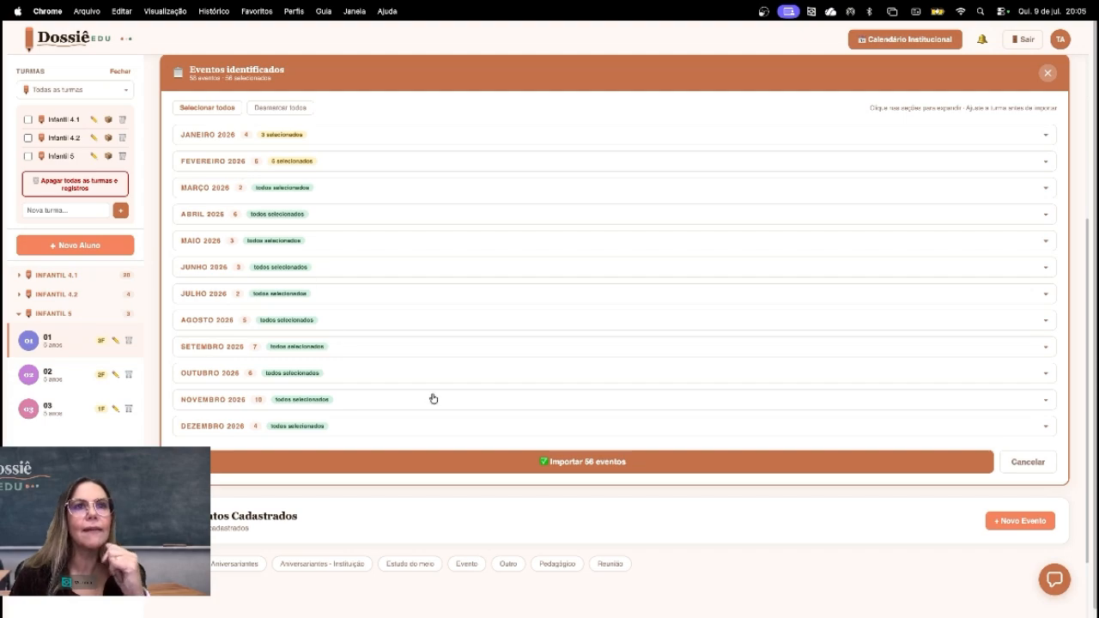
Import the remaining selected events into the calendar and look over the registered events list.
{"action": "left_click", "coordinate": [612, 466]}
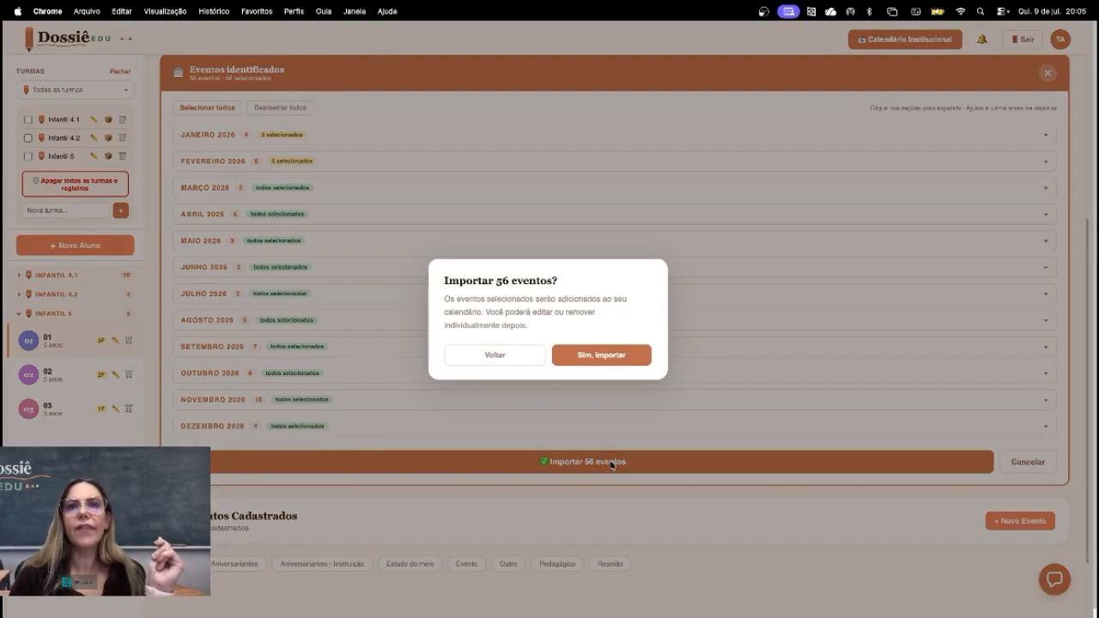
{"action": "left_click", "coordinate": [617, 356]}
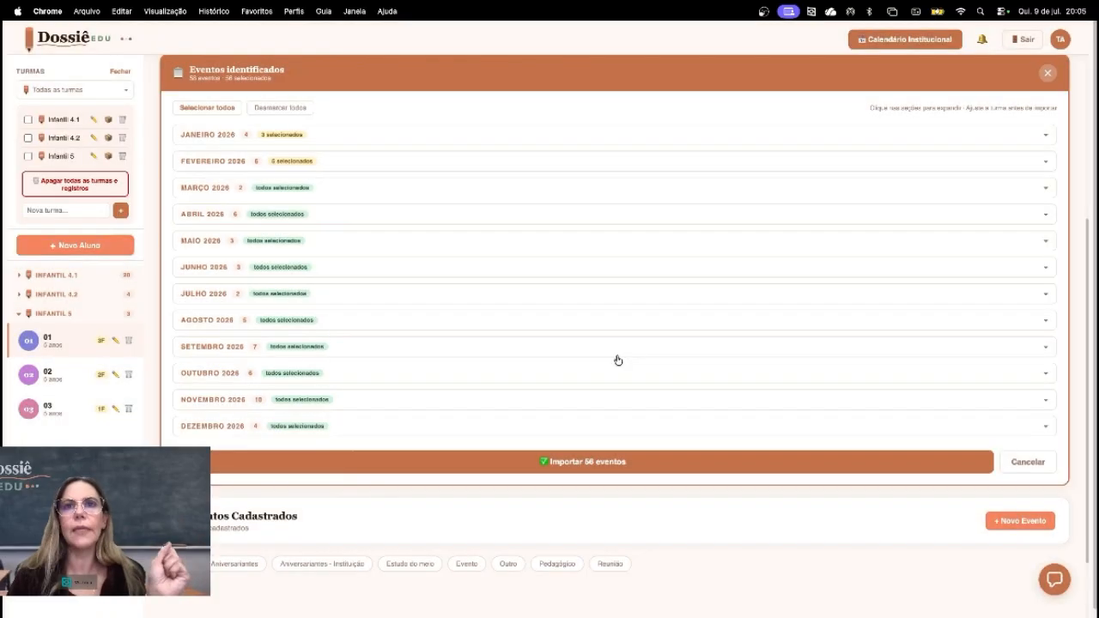
{"action": "scroll", "coordinate": [617, 359], "scroll_direction": "down", "scroll_amount": 10}
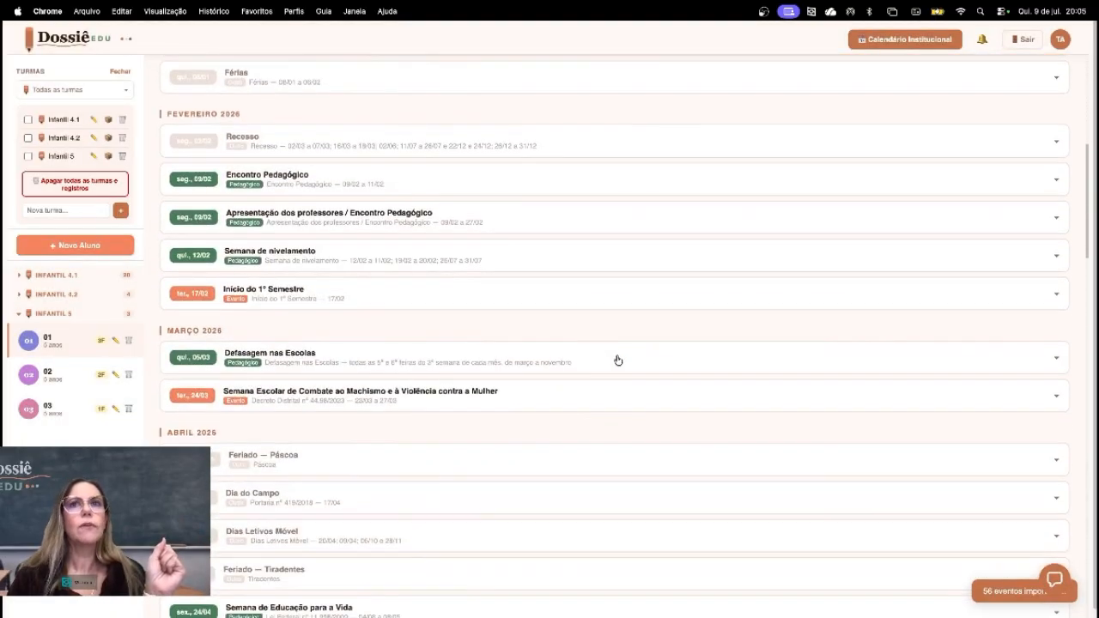
{"action": "scroll", "coordinate": [617, 360], "scroll_direction": "up", "scroll_amount": 15}
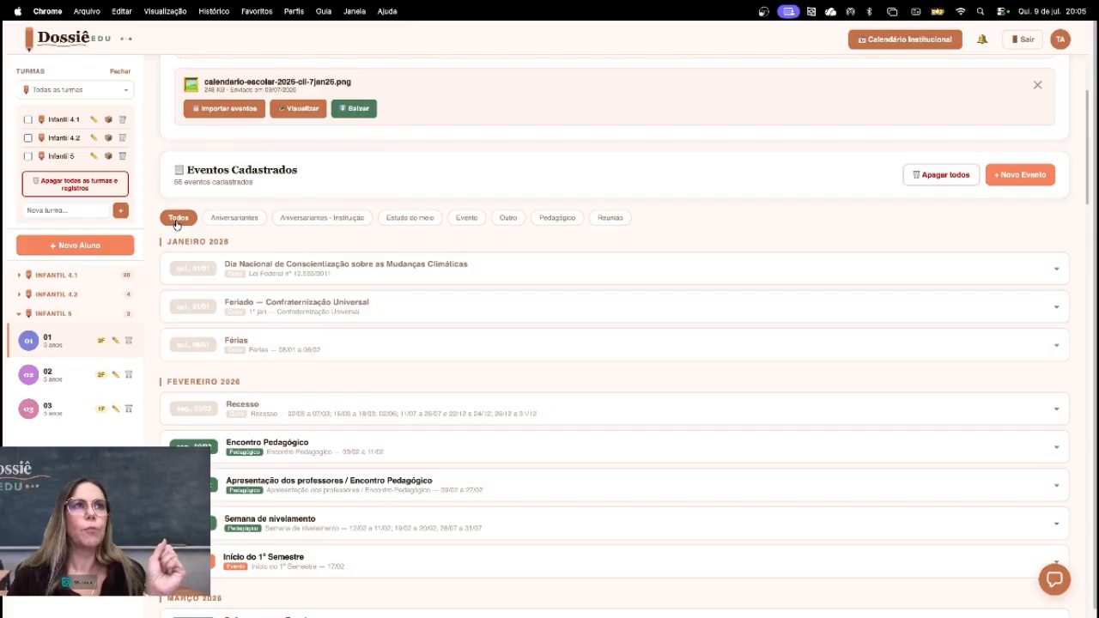
Filter the registered events by Evento, Pedagógico and finally Outro.
{"action": "left_click", "coordinate": [464, 219]}
{"action": "left_click", "coordinate": [571, 219]}
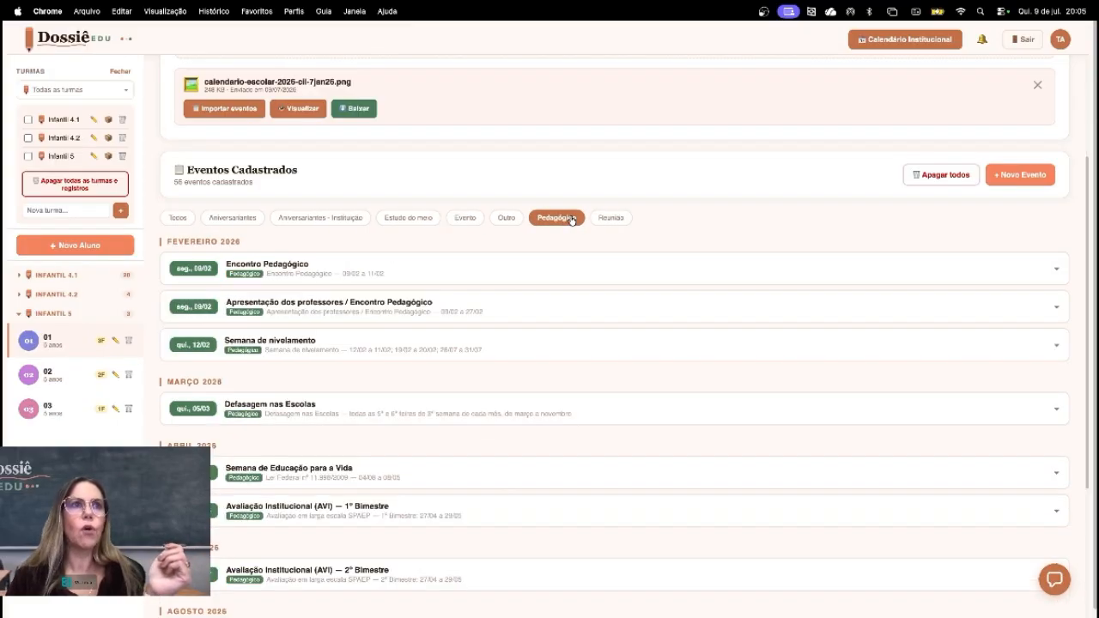
{"action": "left_click", "coordinate": [505, 217]}
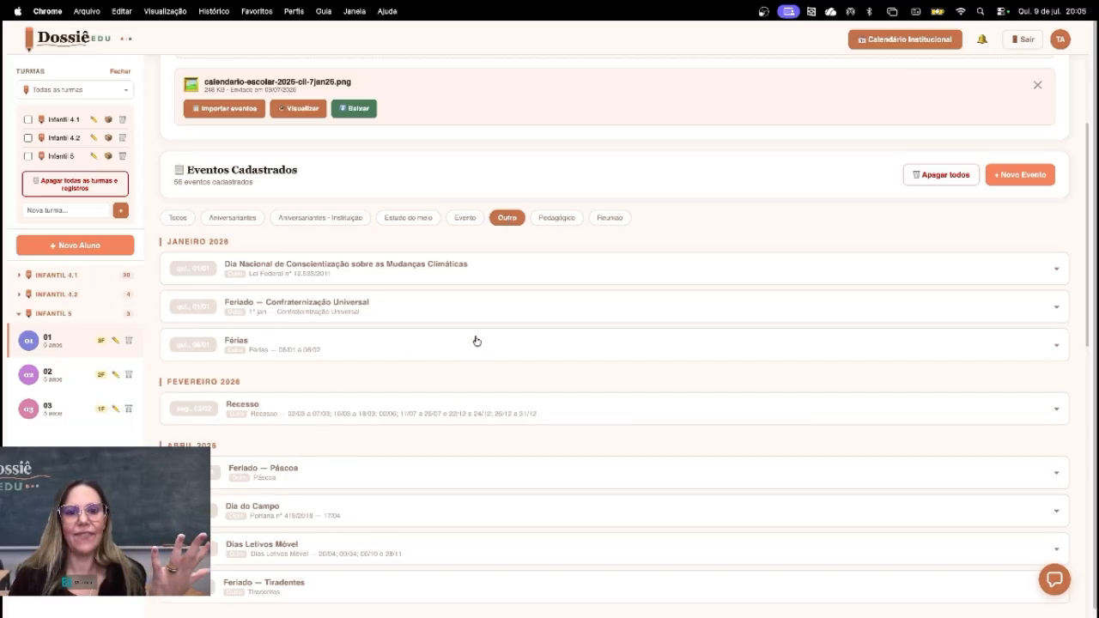
Replace the description of the Dia Nacional de Conscientização sobre as Mudanças Climáticas event with "Trabalhar a atividade planejada em grupo.", save and reopen its details.
{"action": "left_click", "coordinate": [1055, 270]}
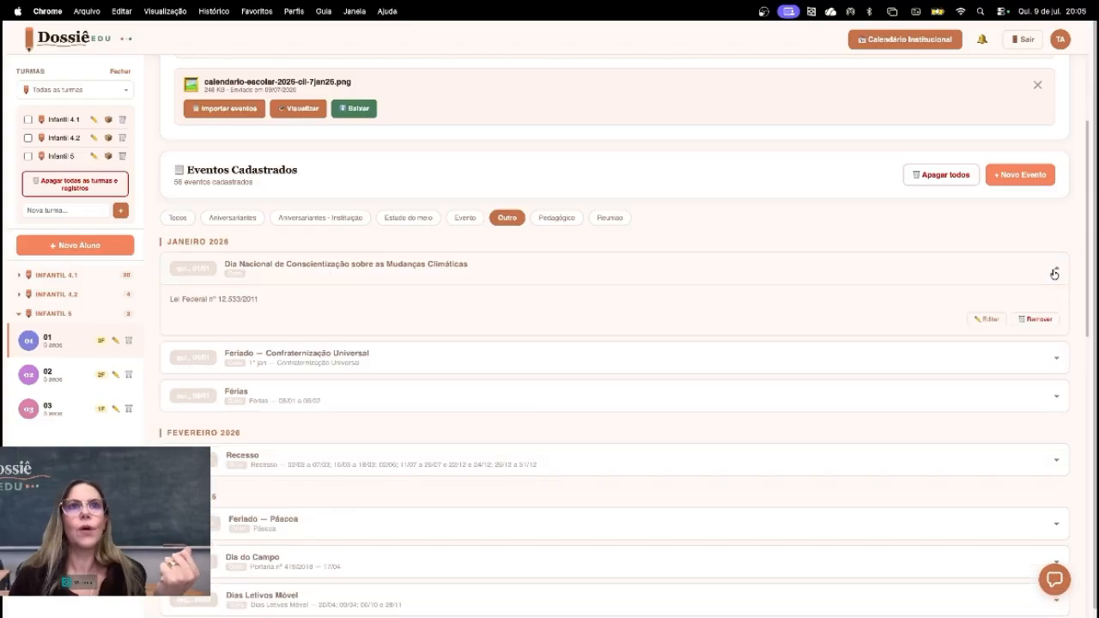
{"action": "left_click", "coordinate": [988, 319]}
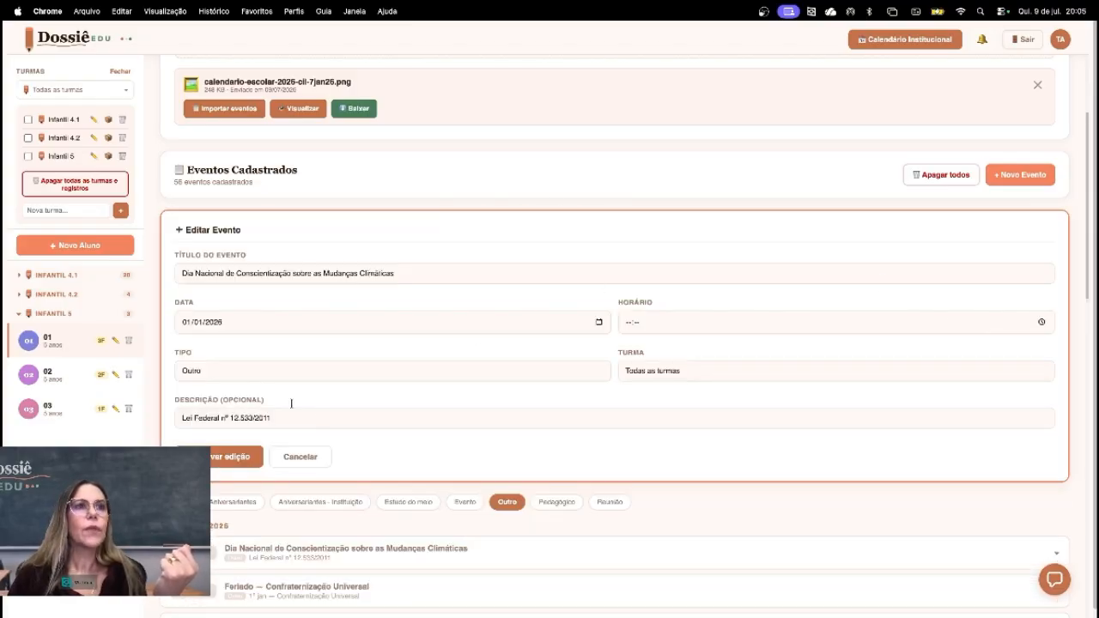
{"action": "left_click_drag", "start_coordinate": [299, 418], "coordinate": [140, 428]}
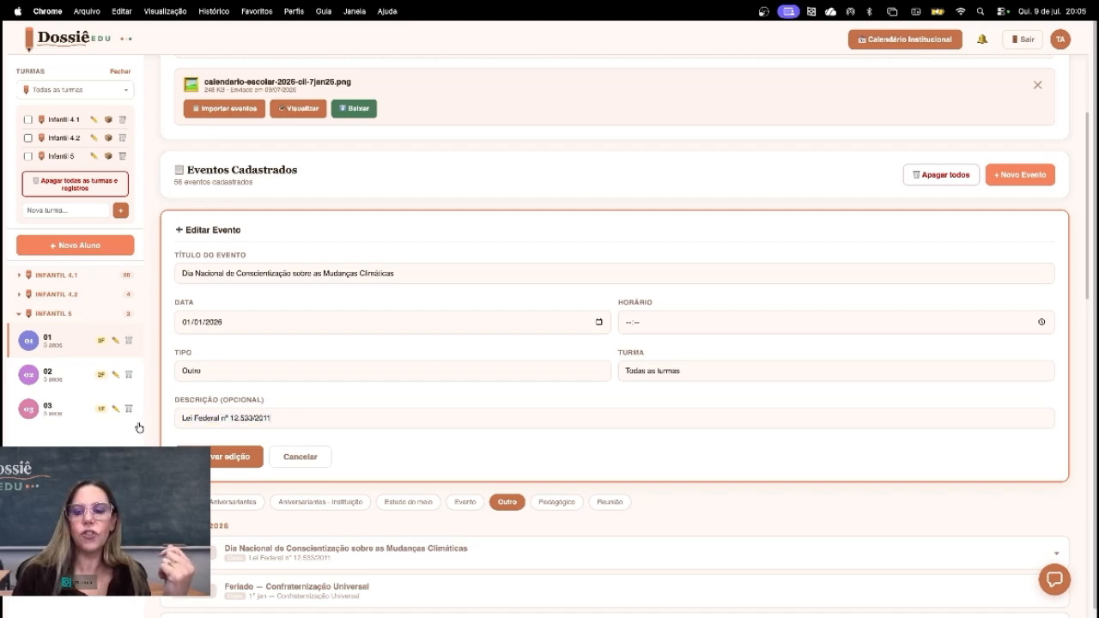
{"action": "key", "text": "BackSpace"}
{"action": "key", "text": "BackSpace"}
{"action": "key", "text": "BackSpace"}
{"action": "key", "text": "BackSpace"}
{"action": "key", "text": "BackSpace"}
{"action": "key", "text": "BackSpace"}
{"action": "key", "text": "BackSpace"}
{"action": "key", "text": "BackSpace"}
{"action": "key", "text": "BackSpace"}
{"action": "key", "text": "BackSpace"}
{"action": "key", "text": "BackSpace"}
{"action": "key", "text": "BackSpace"}
{"action": "key", "text": "BackSpace"}
{"action": "key", "text": "BackSpace"}
{"action": "key", "text": "BackSpace"}
{"action": "key", "text": "BackSpace"}
{"action": "key", "text": "BackSpace"}
{"action": "key", "text": "BackSpace"}
{"action": "key", "text": "BackSpace"}
{"action": "key", "text": "BackSpace"}
{"action": "key", "text": "BackSpace"}
{"action": "key", "text": "BackSpace"}
{"action": "key", "text": "BackSpace"}
{"action": "key", "text": "BackSpace"}
{"action": "key", "text": "BackSpace"}
{"action": "key", "text": "BackSpace"}
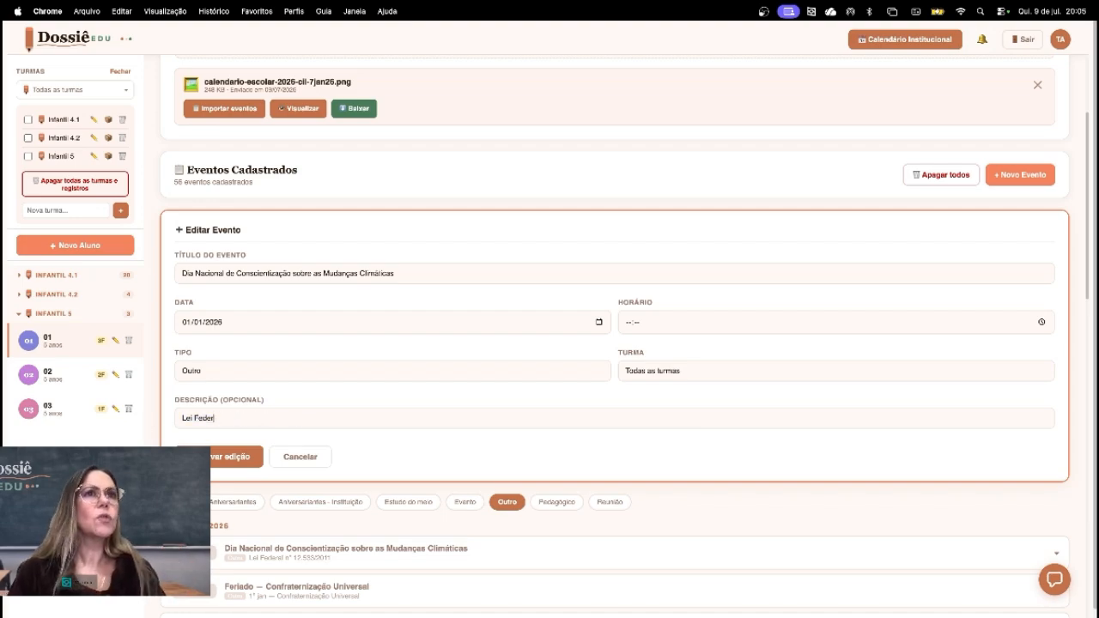
{"action": "type", "text": "Trabal"}
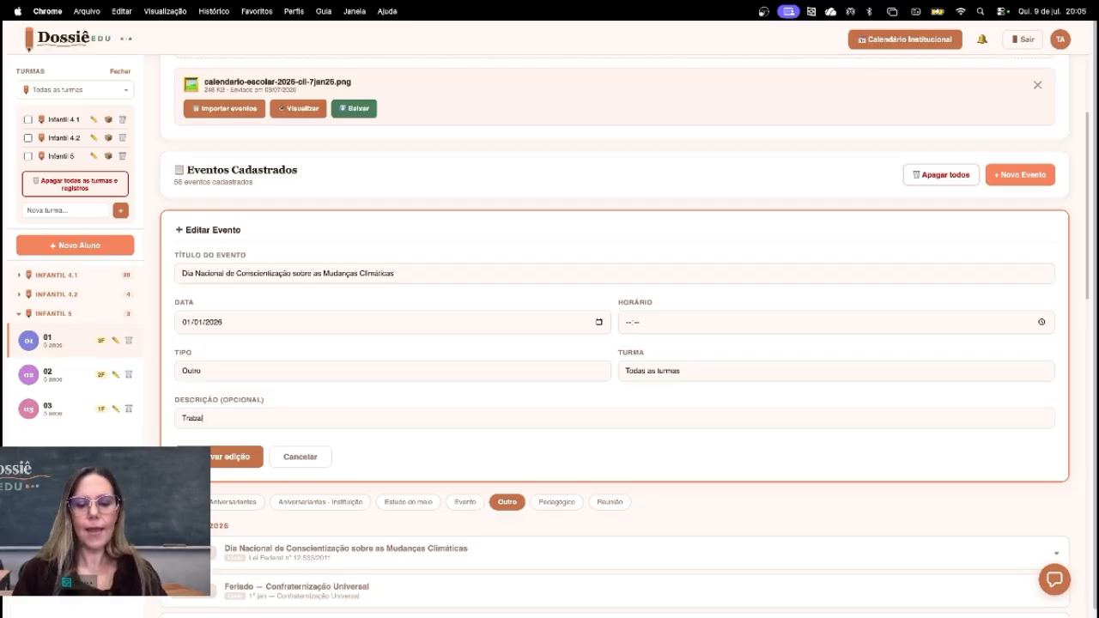
{"action": "type", "text": "har a atividade planejada em p"}
{"action": "type", "text": "rupo."}
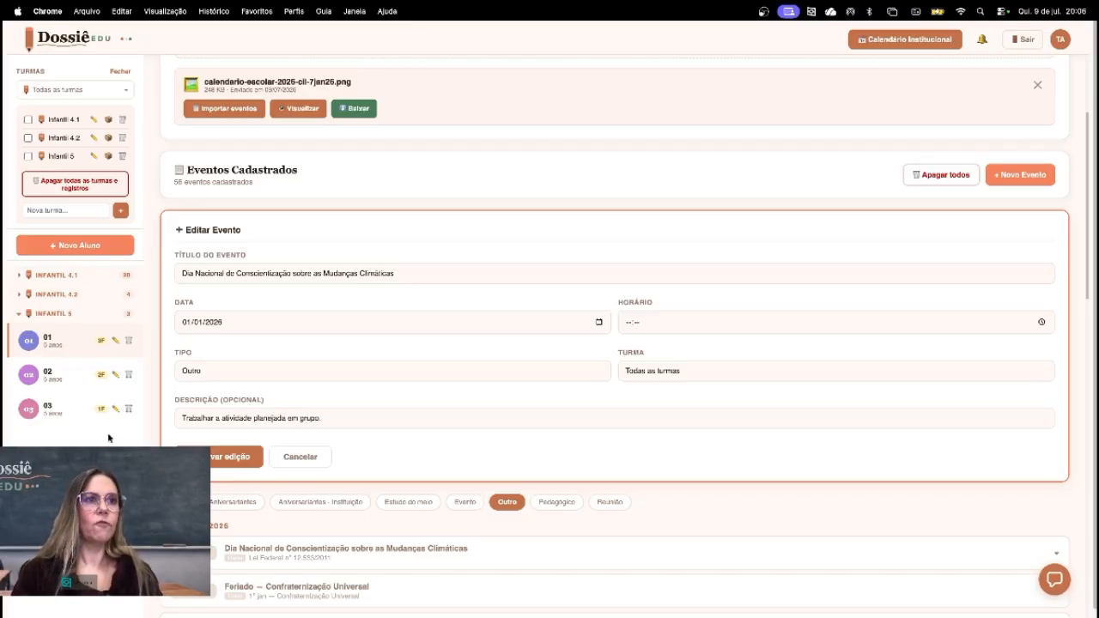
{"action": "key", "text": "Return"}
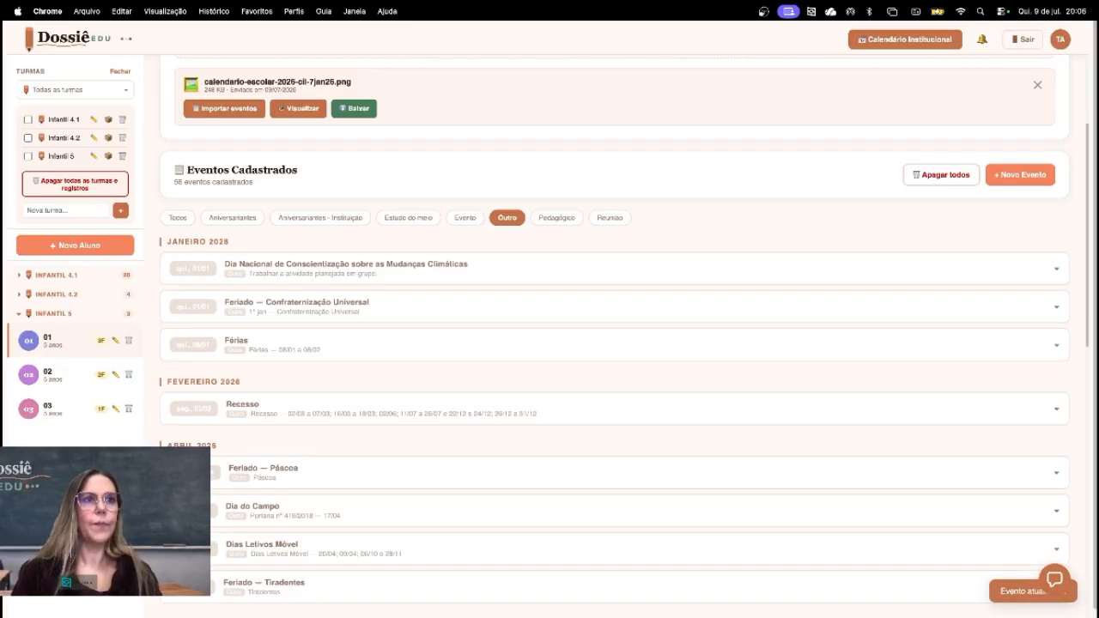
{"action": "left_click", "coordinate": [320, 280]}
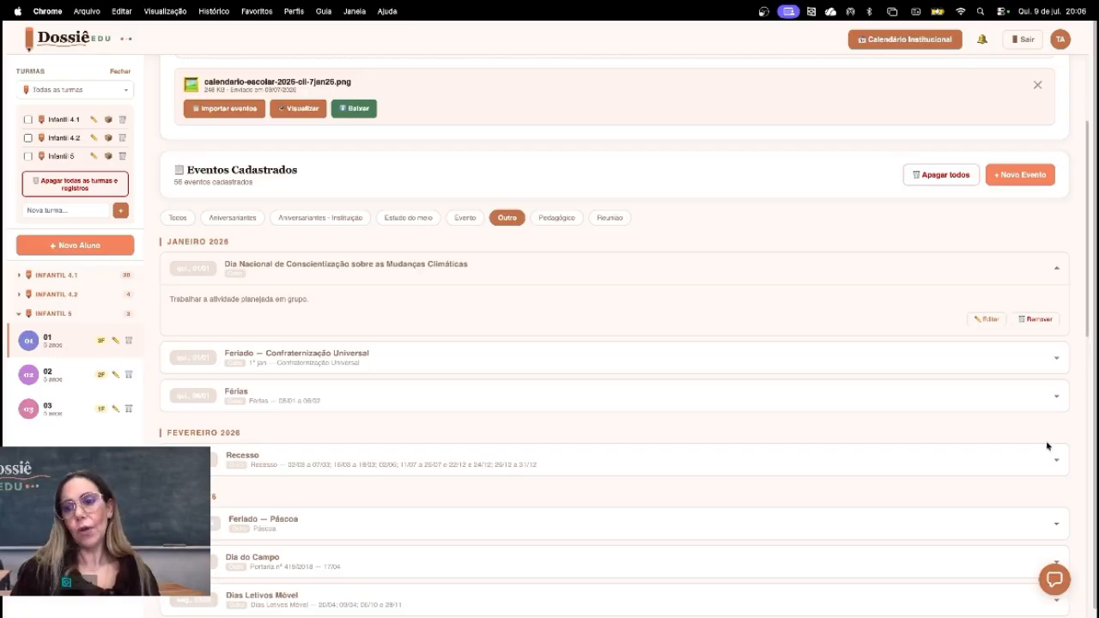
{"action": "mouse_move", "coordinate": [551, 605]}
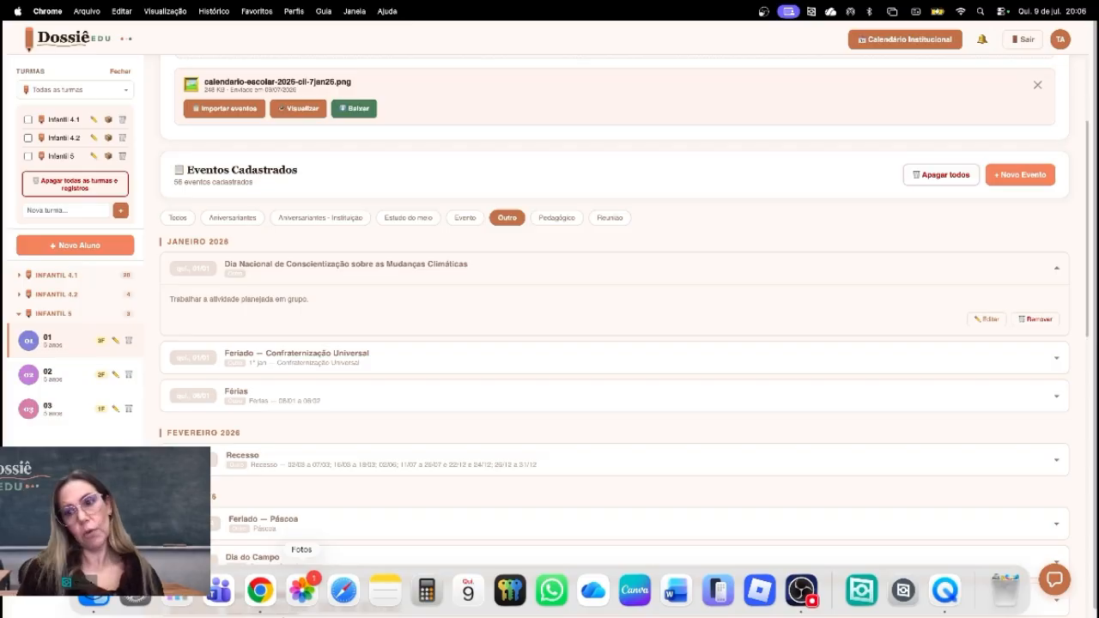
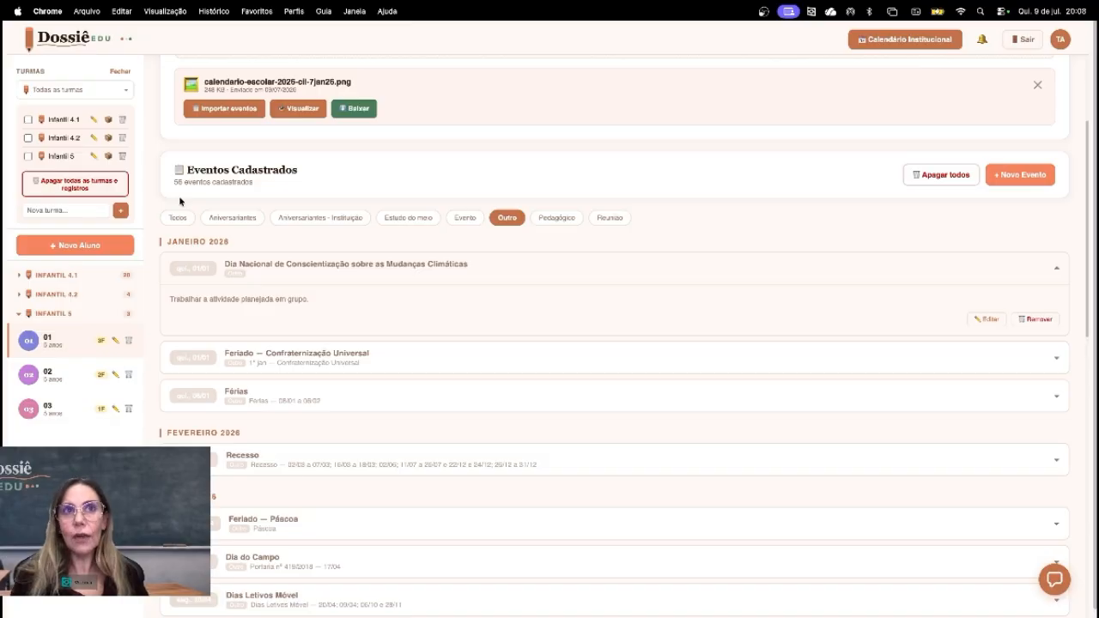
Open the daily records (Registros Diários) of student 01 in the Infantil 5 class.
{"action": "left_click", "coordinate": [66, 385]}
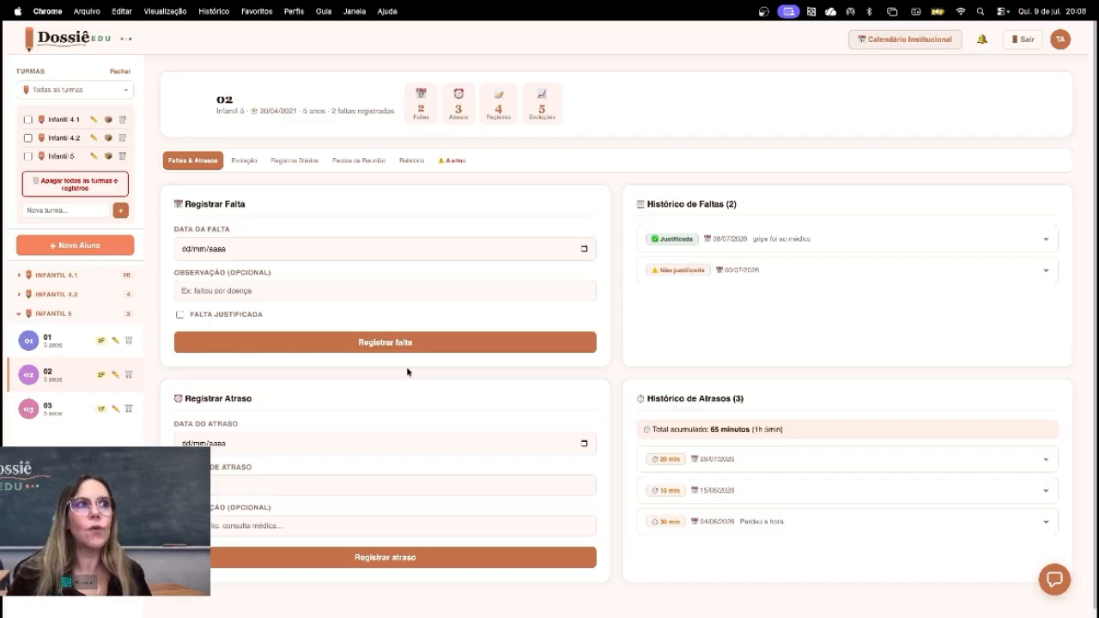
{"action": "left_click", "coordinate": [49, 345]}
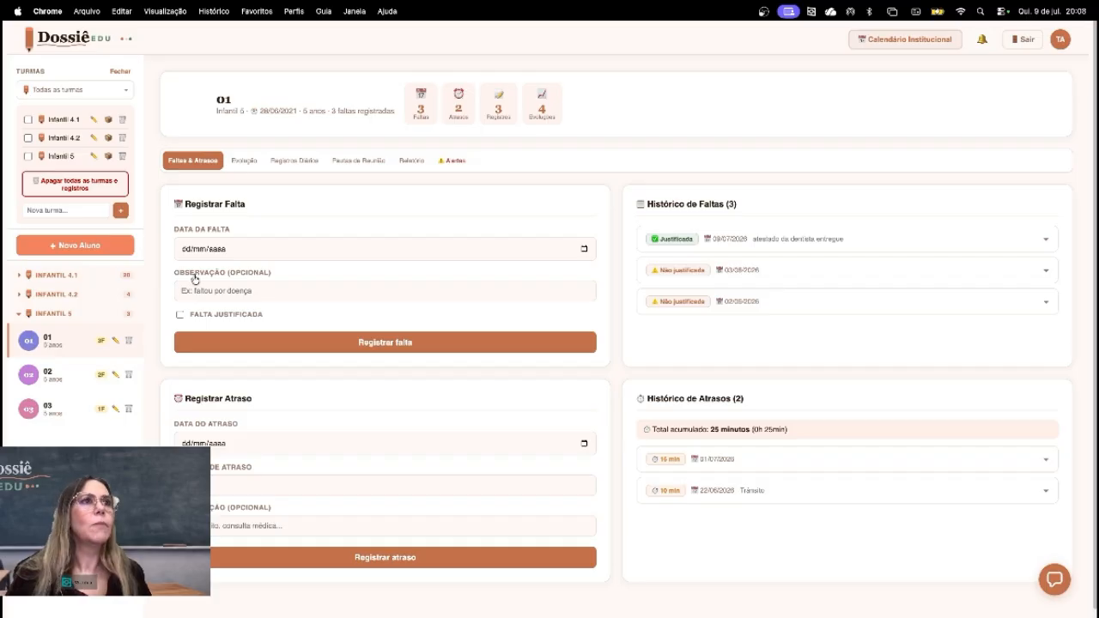
{"action": "left_click", "coordinate": [309, 164]}
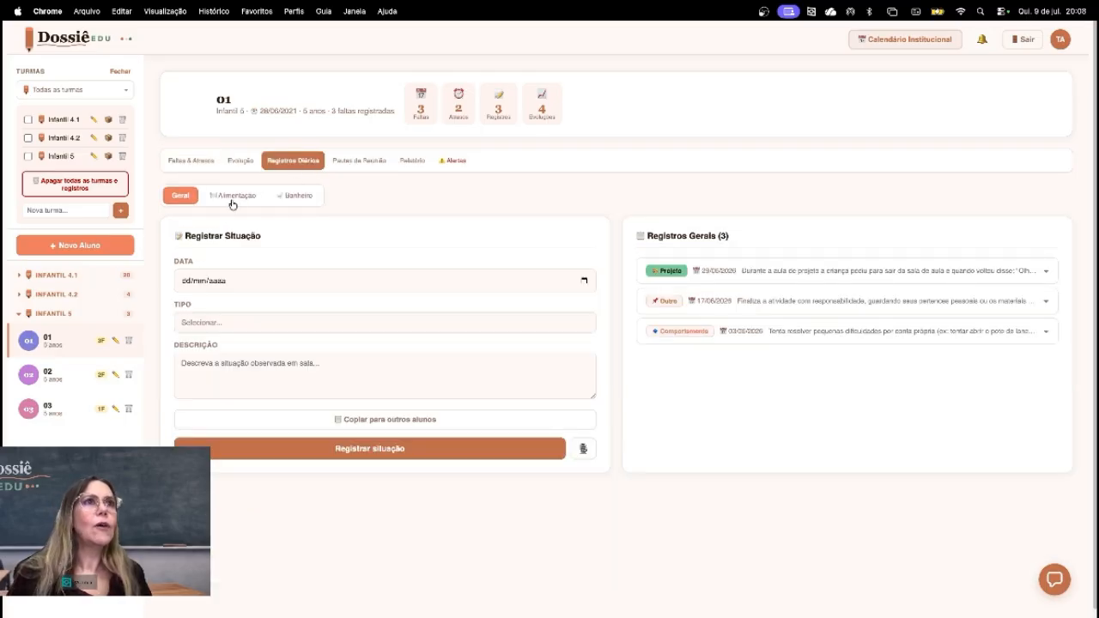
Fill in a record dated 09/07/2026, type Destaque Positivo, dictating "Todos os alunos trouxeram a tarefa que foi pedida para ser feita em casa na semana passada.".
{"action": "left_click", "coordinate": [258, 282]}
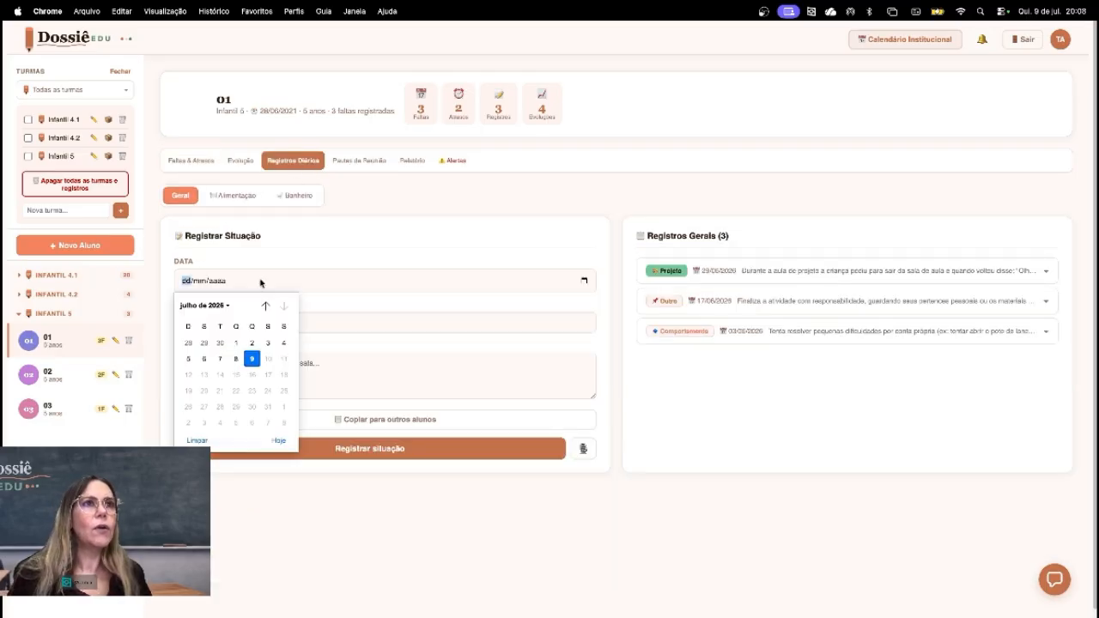
{"action": "left_click", "coordinate": [252, 359]}
{"action": "left_click", "coordinate": [252, 329]}
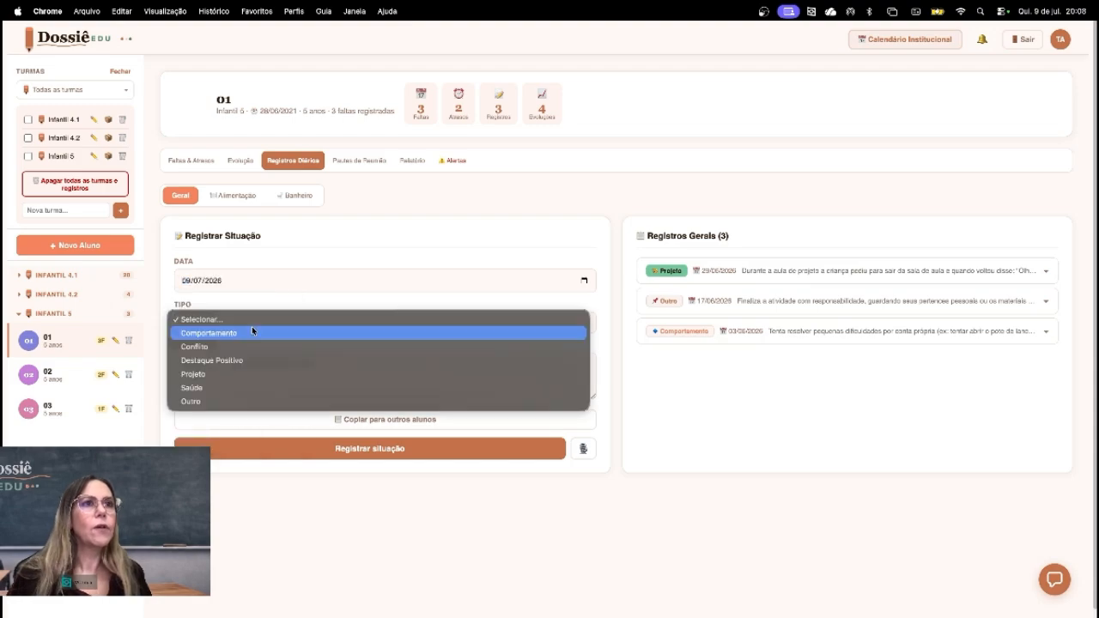
{"action": "left_click", "coordinate": [219, 360]}
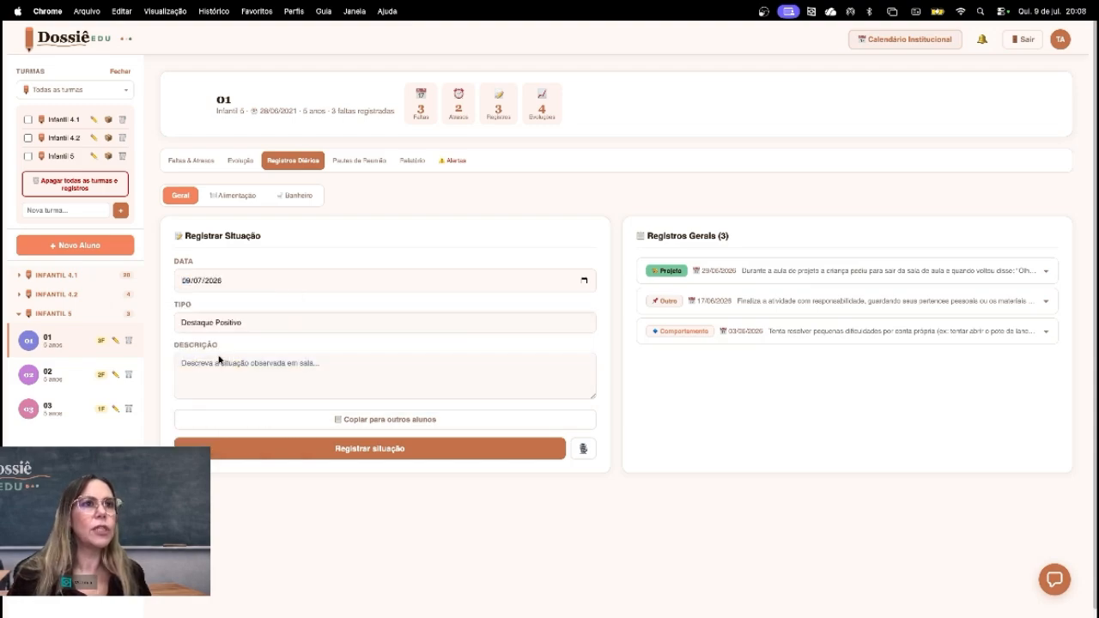
{"action": "left_click", "coordinate": [583, 450]}
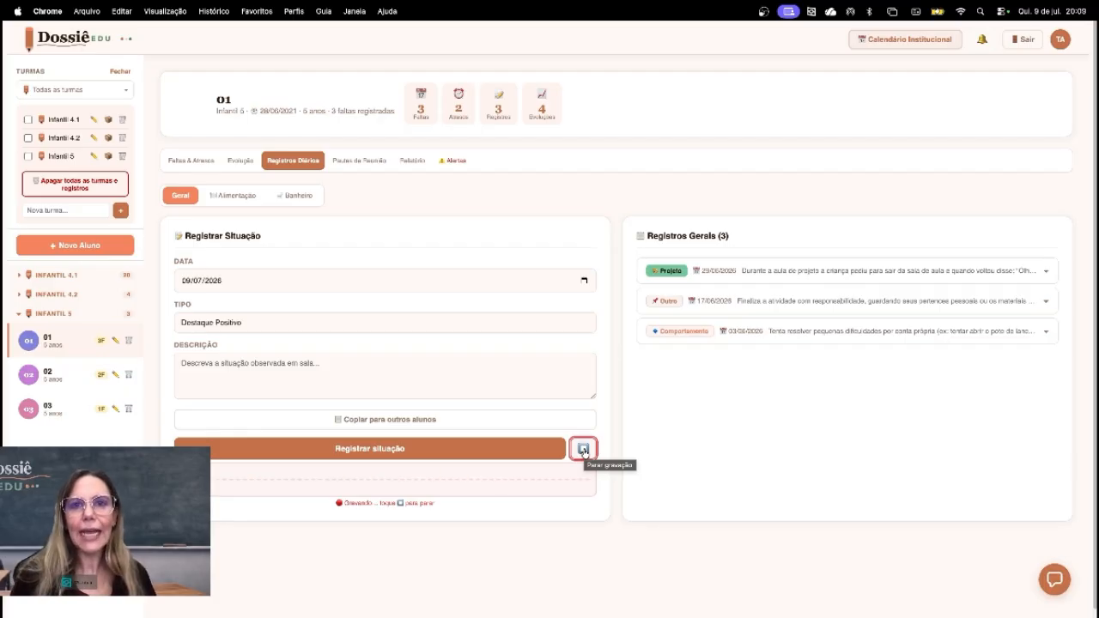
{"action": "left_click", "coordinate": [583, 449]}
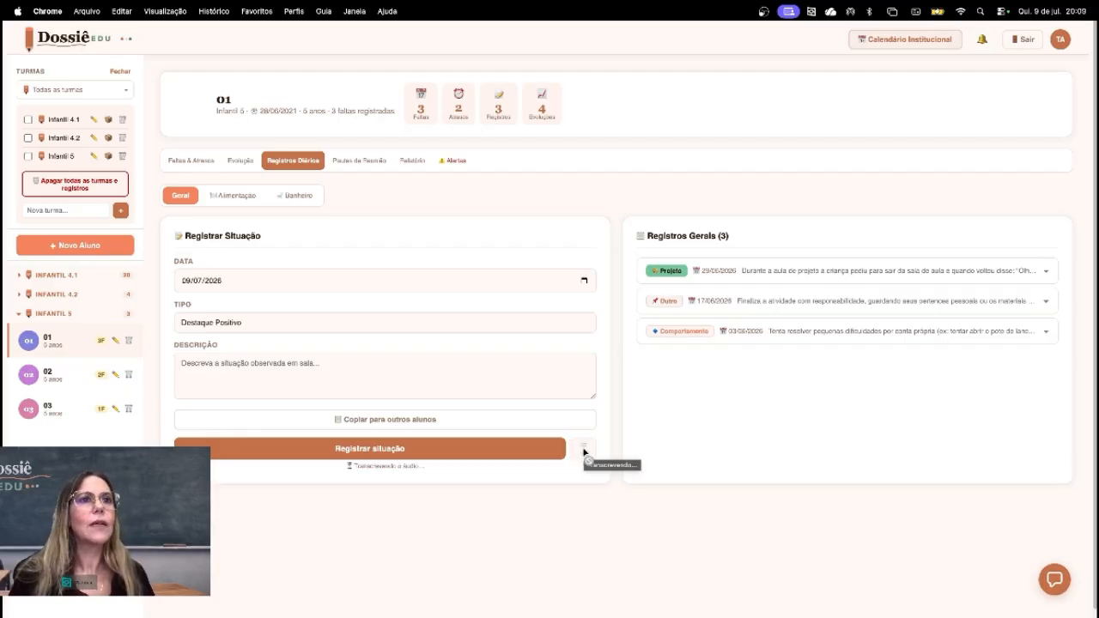
Register the situation with copies for all other students in the class, Nº 02 and Nº 03, and expand the new entry.
{"action": "left_click", "coordinate": [375, 420]}
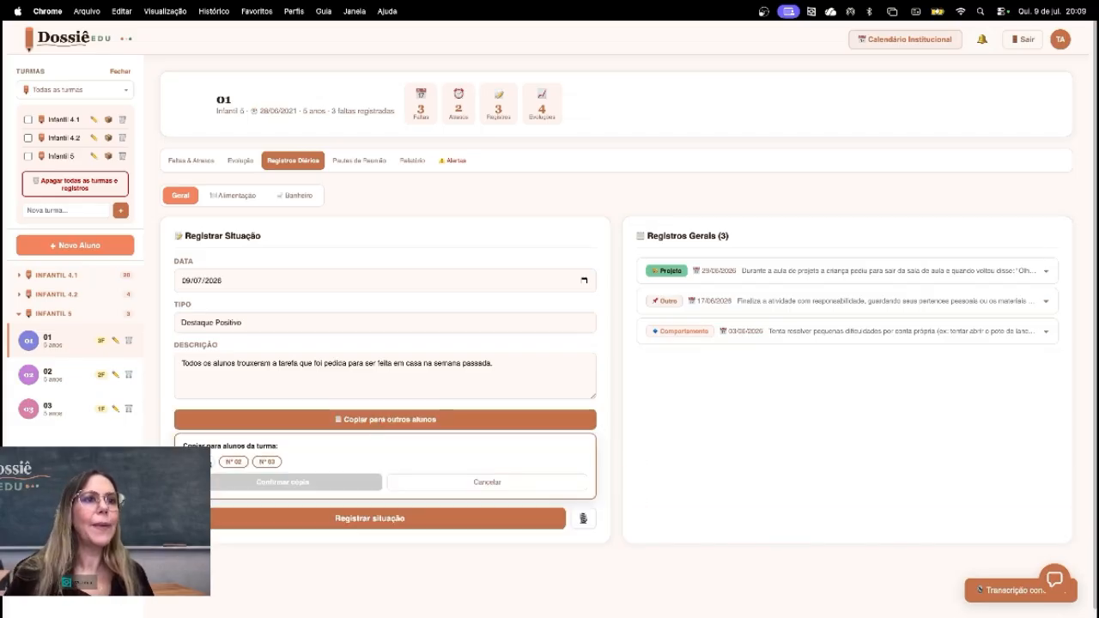
{"action": "left_click", "coordinate": [214, 461]}
{"action": "left_click", "coordinate": [318, 485]}
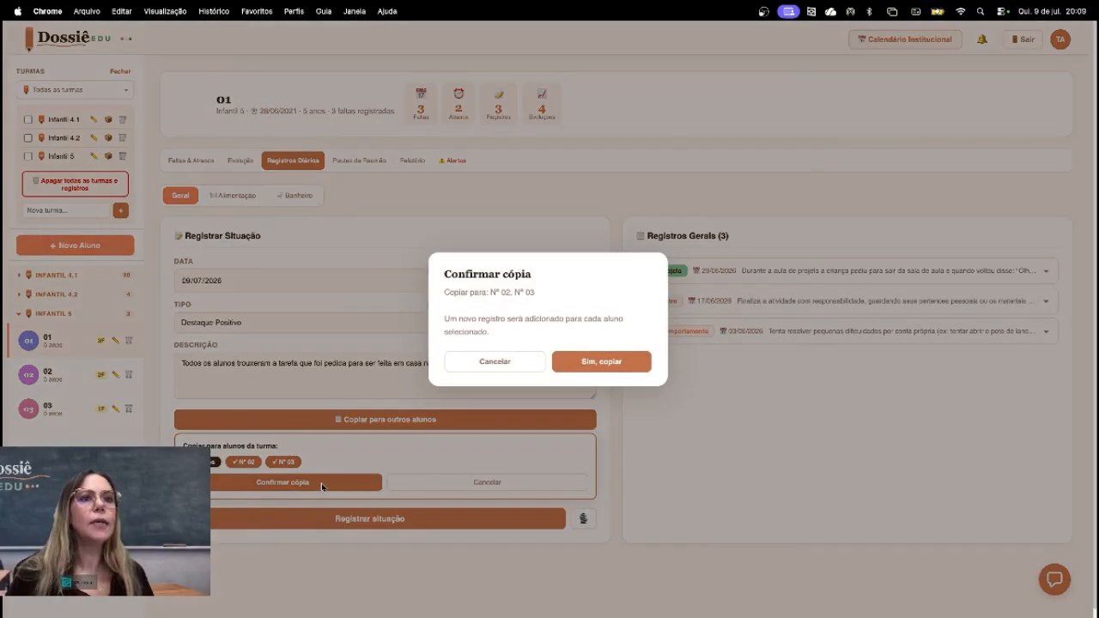
{"action": "left_click", "coordinate": [642, 356]}
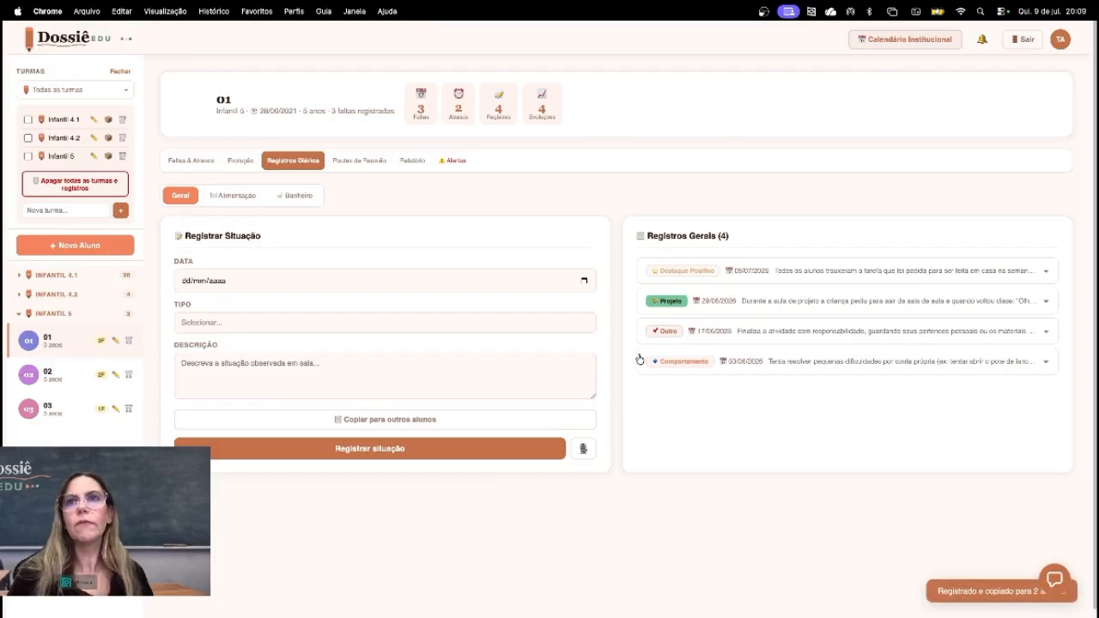
{"action": "left_click", "coordinate": [835, 278]}
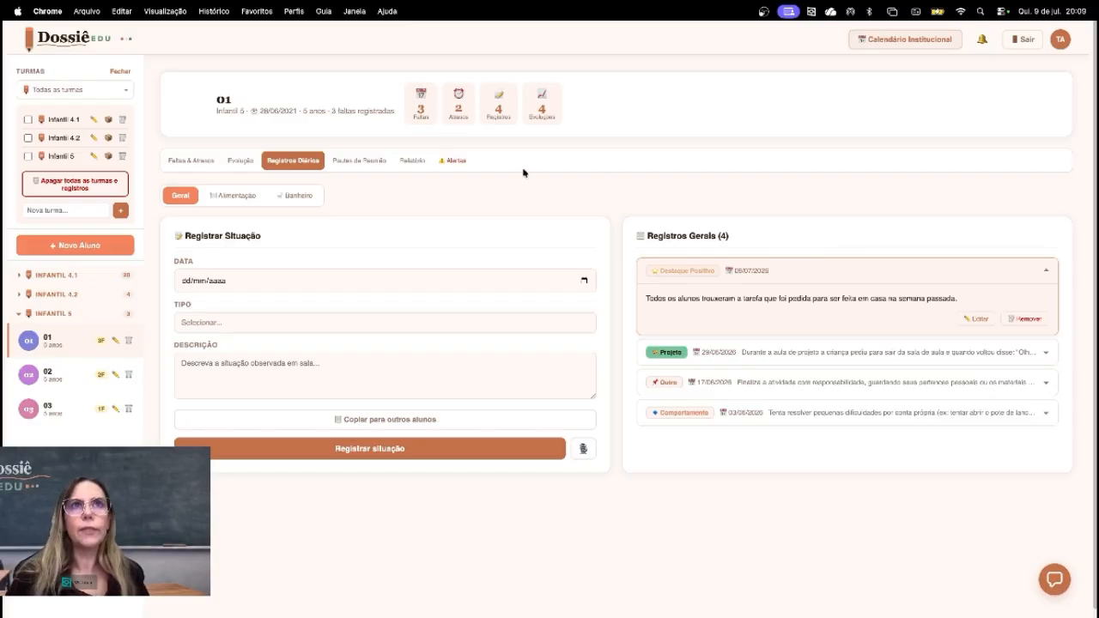
Change the heading of student 01's saved AI report to "# Relatório Pedagógico do aluno número 1", save the edit permanently and collapse the report.
{"action": "left_click", "coordinate": [417, 164]}
{"action": "left_click", "coordinate": [313, 280]}
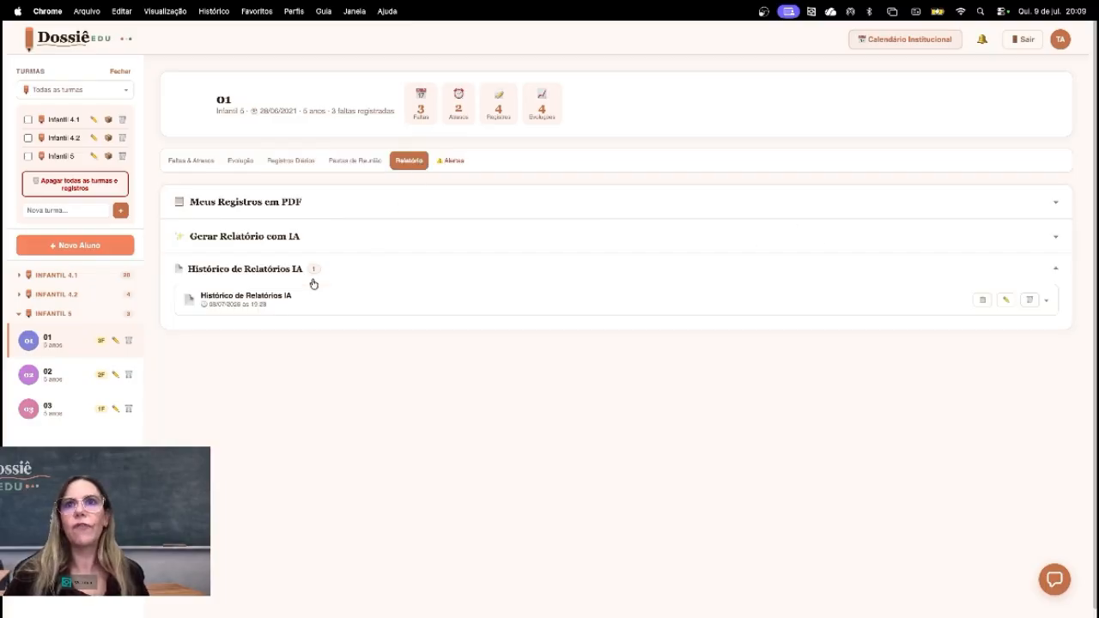
{"action": "left_click", "coordinate": [1006, 303]}
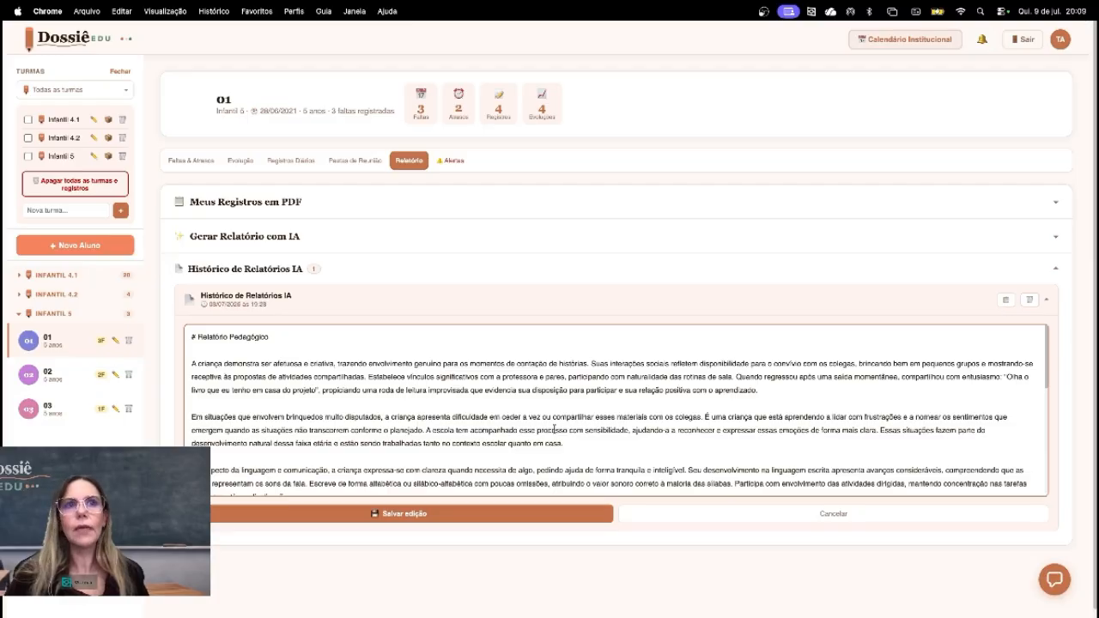
{"action": "left_click", "coordinate": [300, 338]}
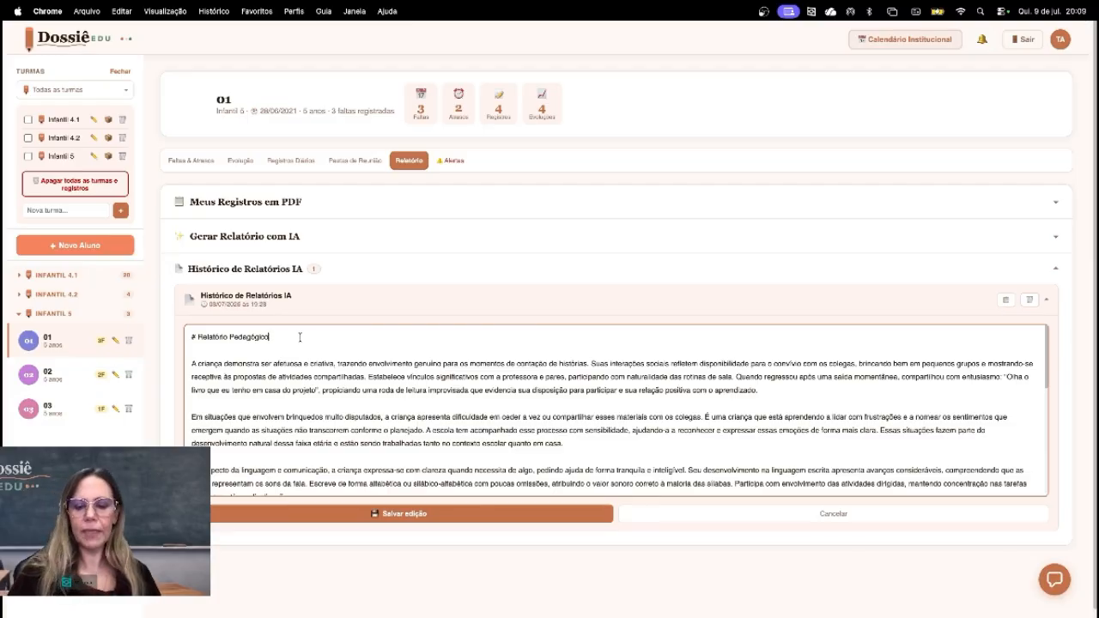
{"action": "type", "text": "do al"}
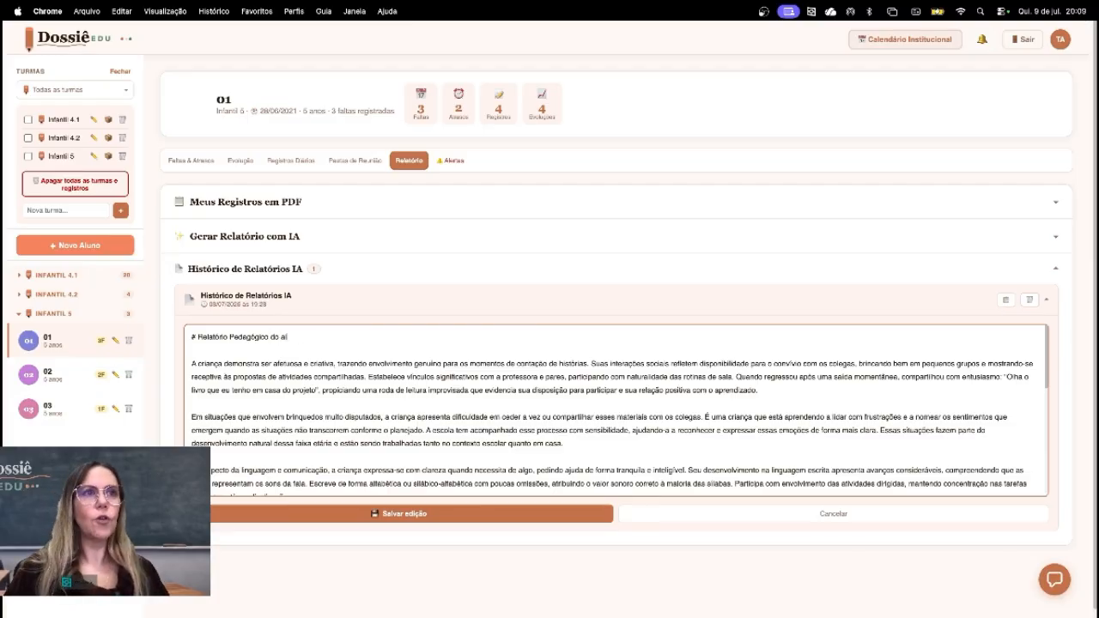
{"action": "type", "text": "uno número"}
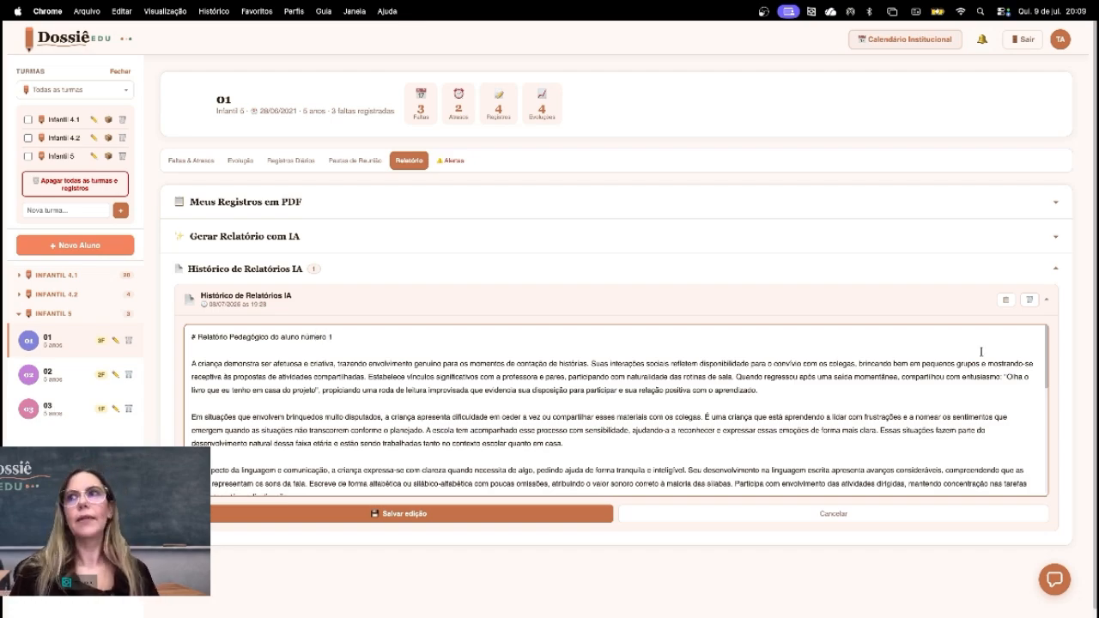
{"action": "type", "text": " 1"}
{"action": "scroll", "coordinate": [1001, 466], "scroll_direction": "down", "scroll_amount": 2}
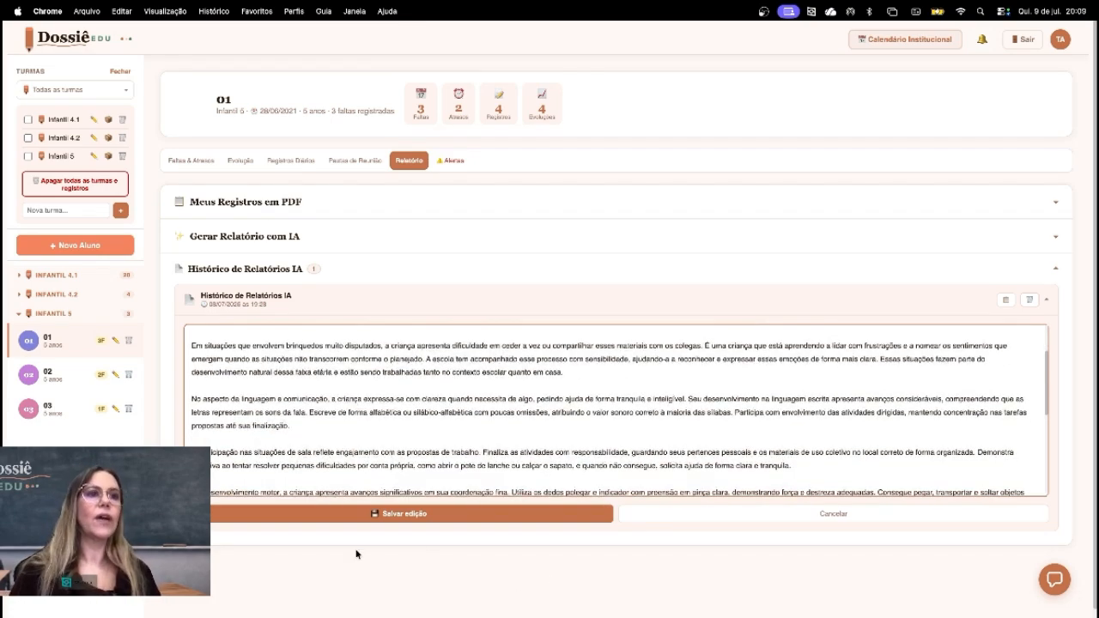
{"action": "left_click", "coordinate": [254, 514]}
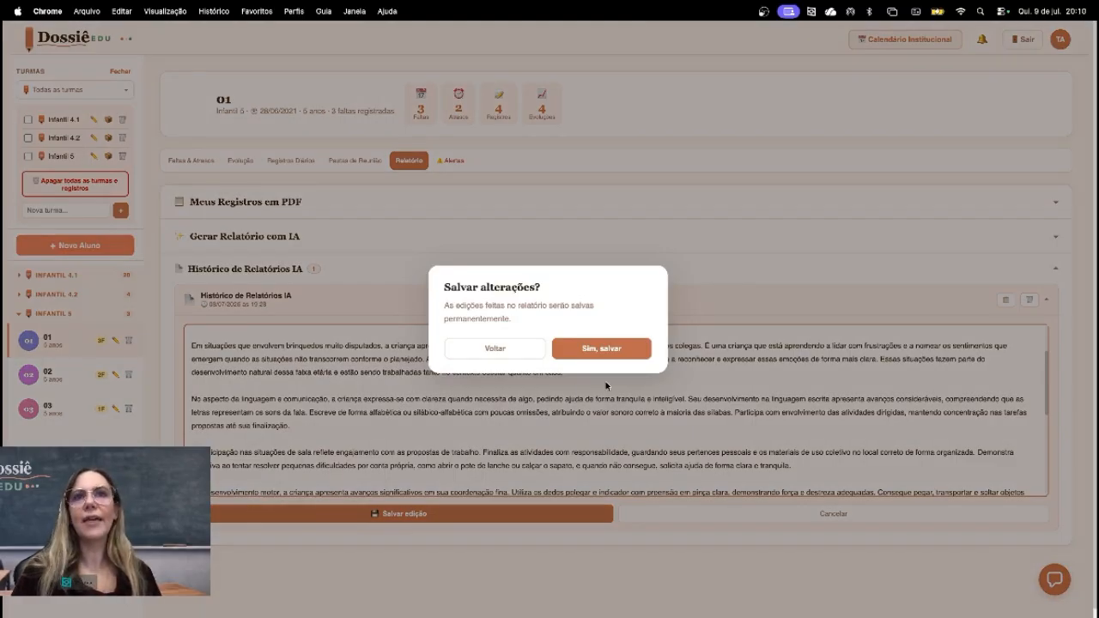
{"action": "left_click", "coordinate": [625, 352]}
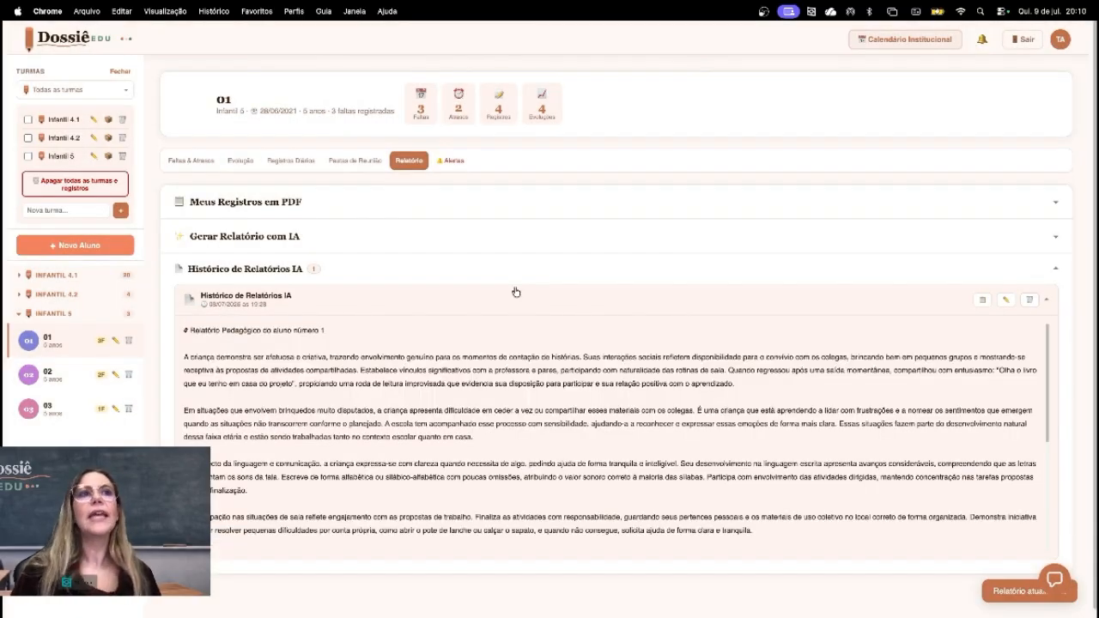
{"action": "left_click", "coordinate": [451, 309]}
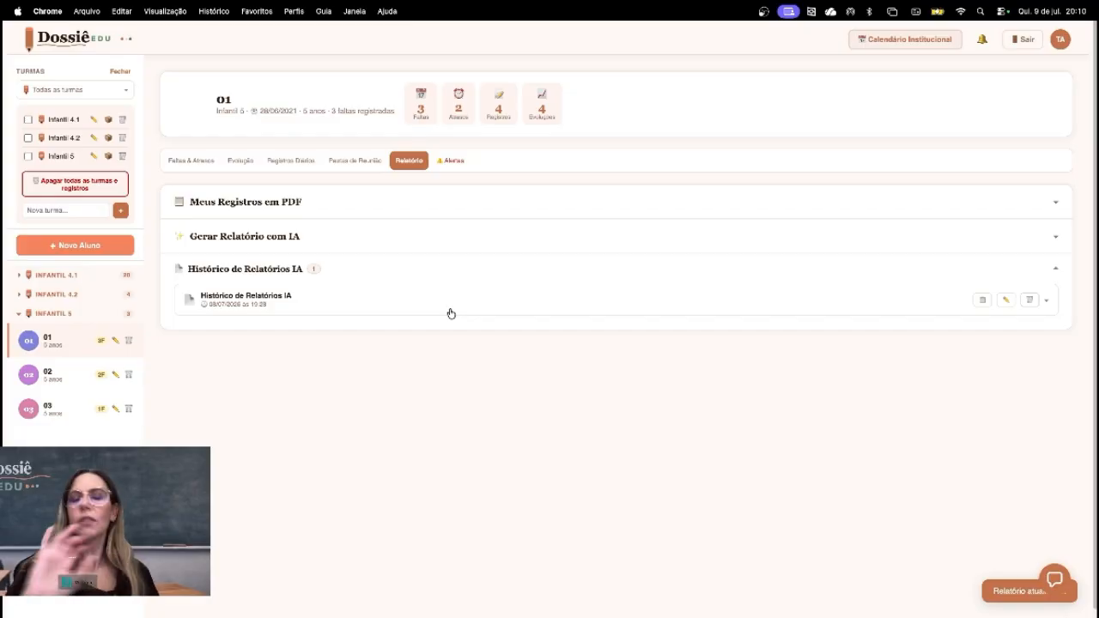